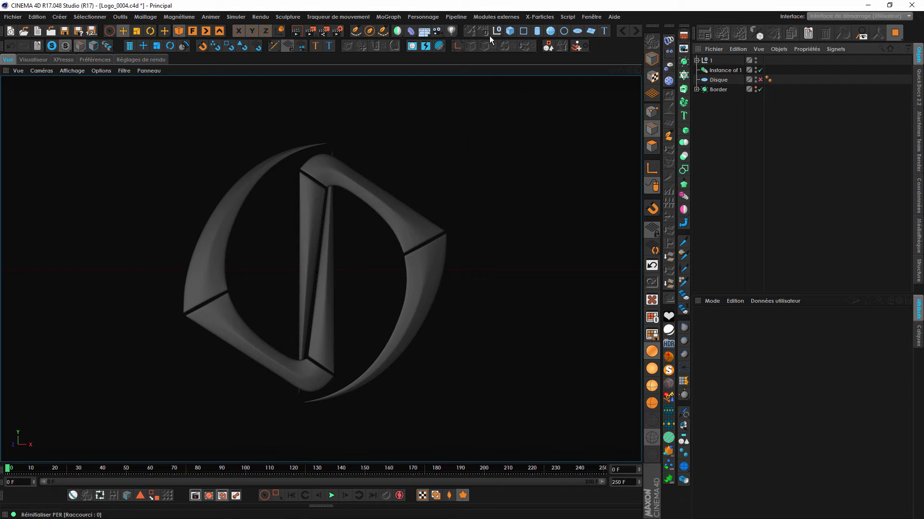
# Name the new null object Controleur.
pyautogui.doubleClick(720, 61)
pyautogui.write('Controleur')
pyautogui.press('Return')
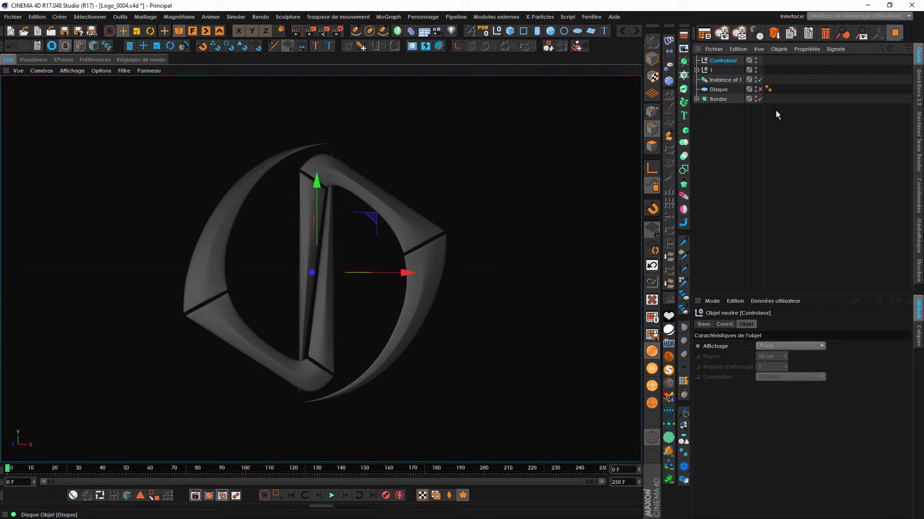
# Add a user data entry to the Controleur null and name it %.
pyautogui.click(775, 301)
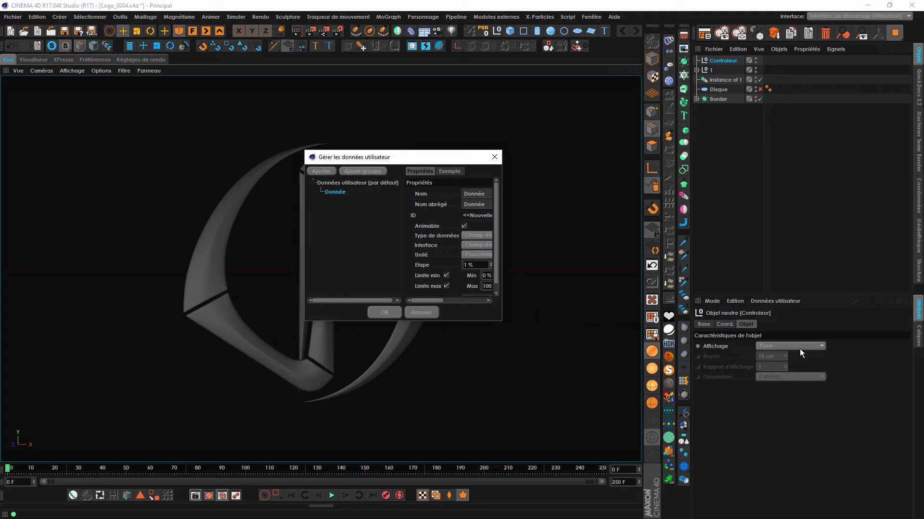
pyautogui.moveTo(502, 320); pyautogui.dragTo(623, 367)
pyautogui.click(522, 194)
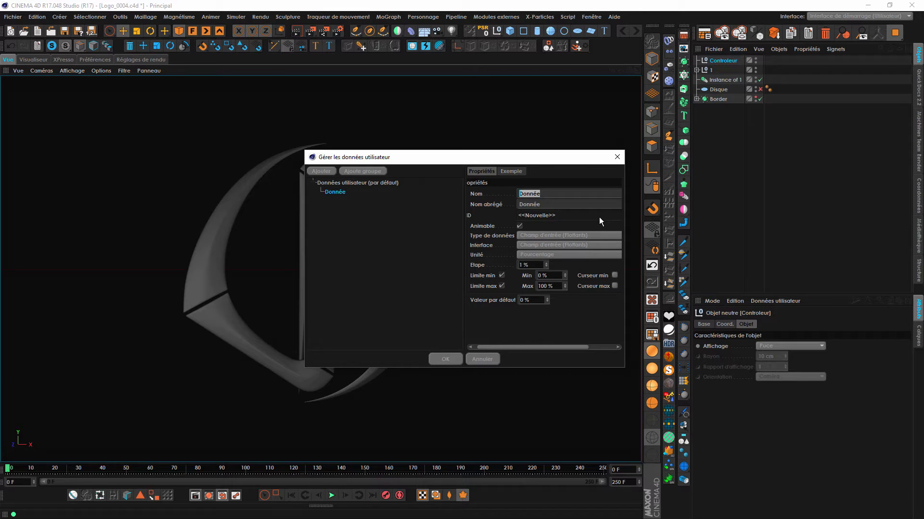
pyautogui.write('u')
# Set the % entry's interface to Curseur et champ d'entrée (Flottants), accept the user data and display it in the attributes.
pyautogui.click(550, 245)
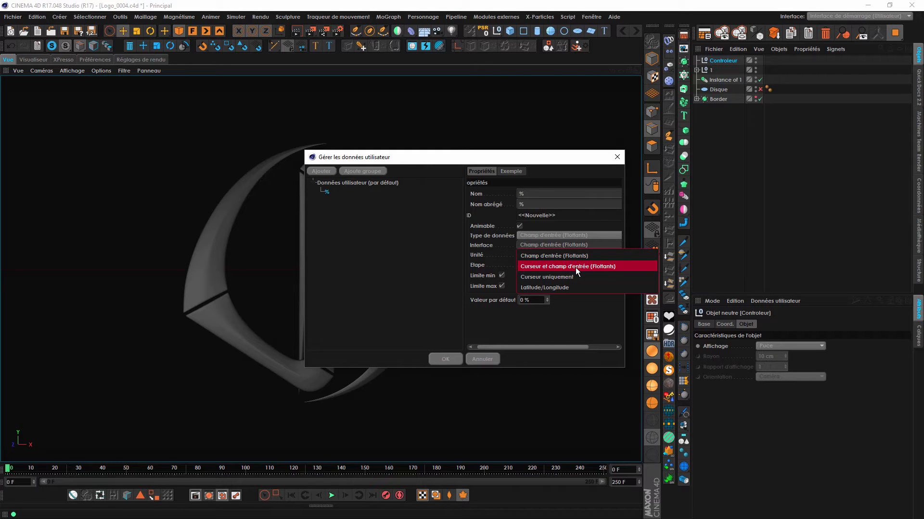
pyautogui.click(526, 268)
pyautogui.doubleClick(521, 194)
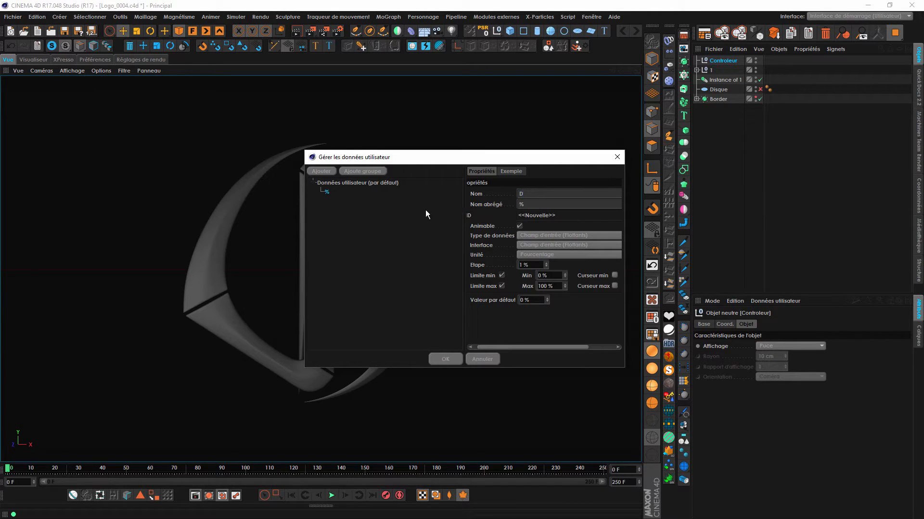
pyautogui.write('u')
pyautogui.click(550, 245)
pyautogui.click(555, 269)
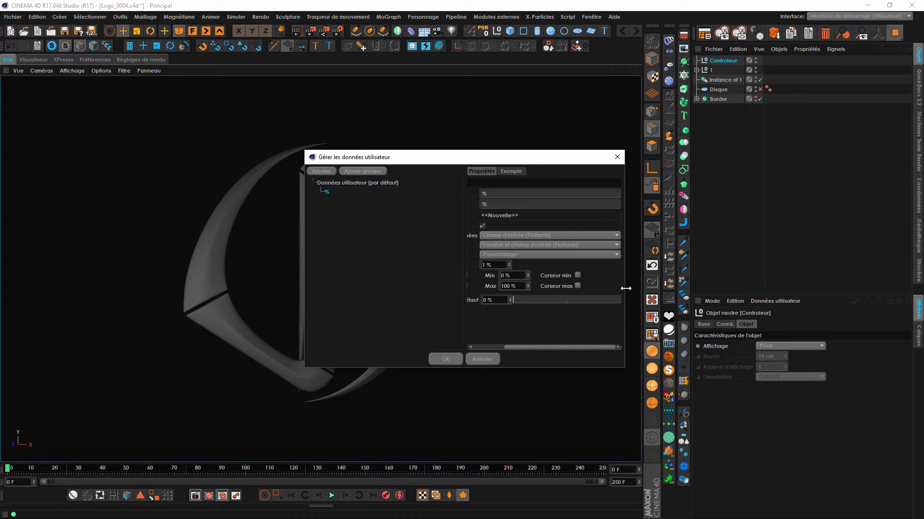
pyautogui.click(445, 358)
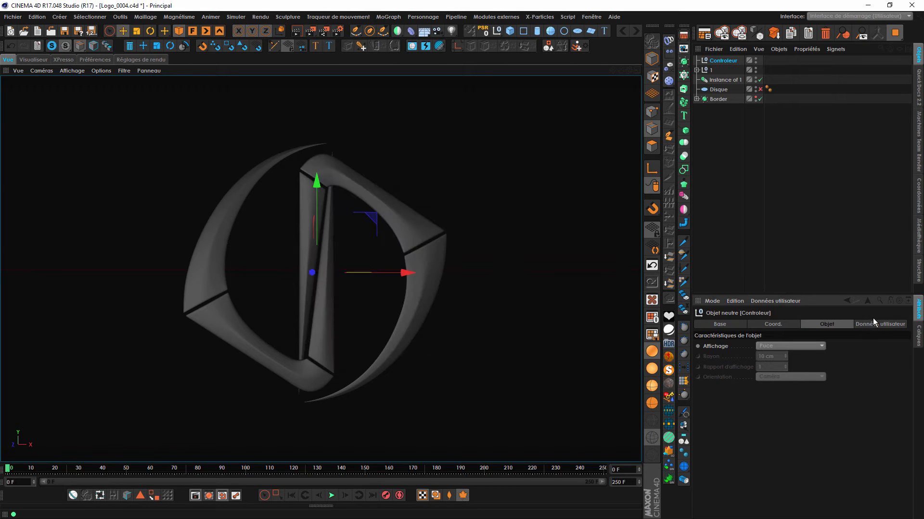
pyautogui.click(869, 325)
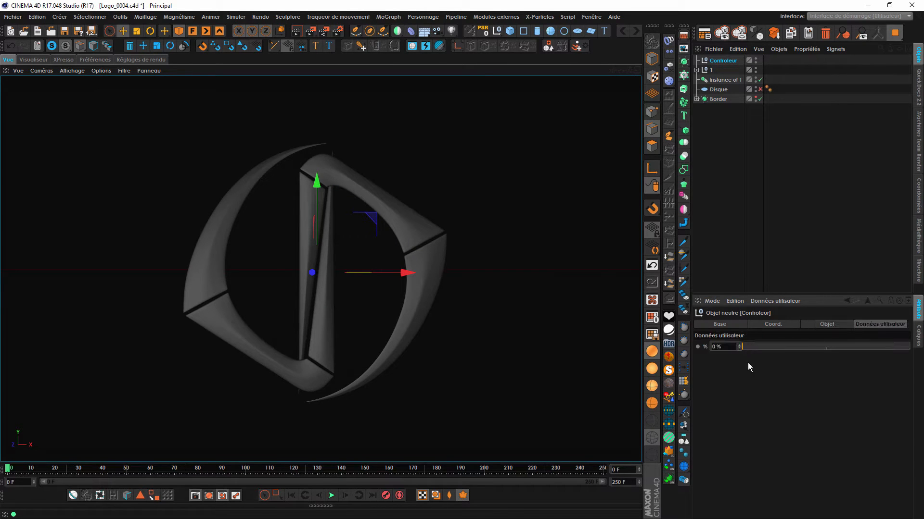
# Attach an XPresso property to the Controleur null.
pyautogui.keyDown('alt'); pyautogui.moveTo(374, 232); pyautogui.dragTo(414, 231, button='middle'); pyautogui.keyUp('alt')
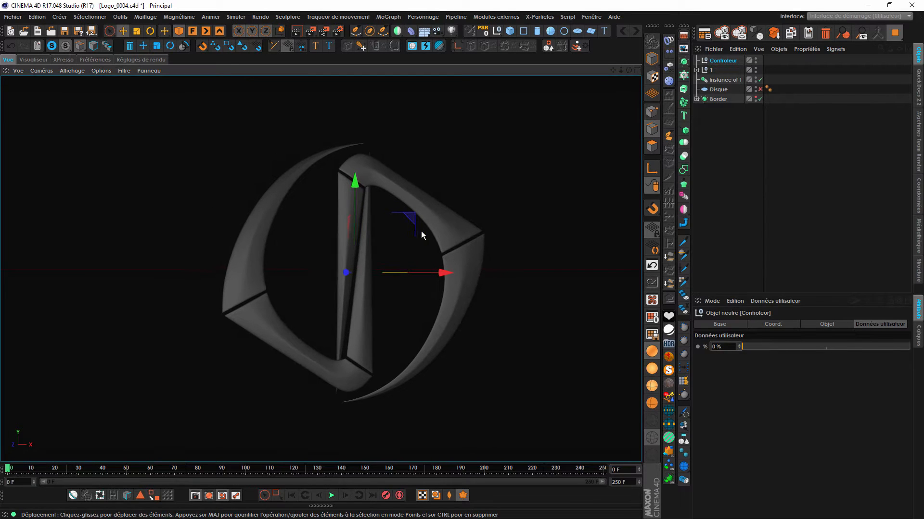
pyautogui.rightClick(720, 61)
pyautogui.moveTo(746, 65)
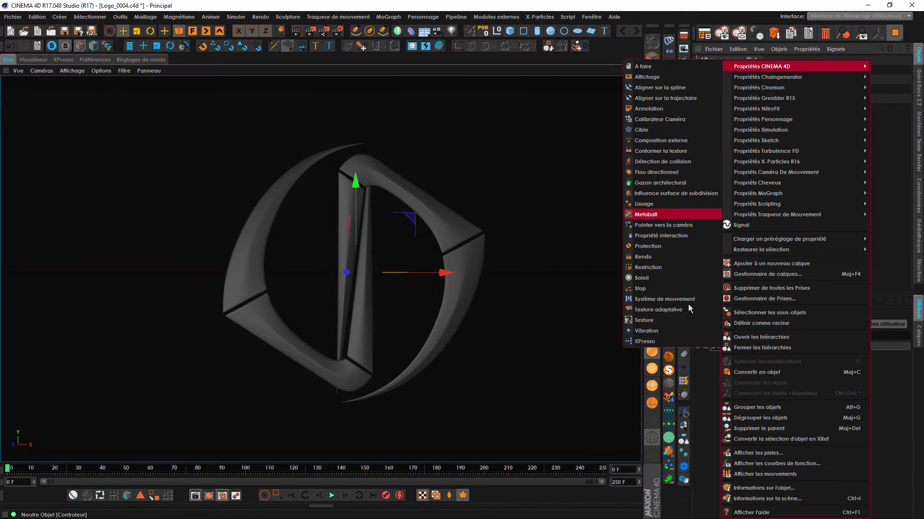
pyautogui.click(660, 338)
# Create an Objet node referencing Controleur in the XPresso graph and place it in the graph's upper-left area.
pyautogui.rightClick(245, 167)
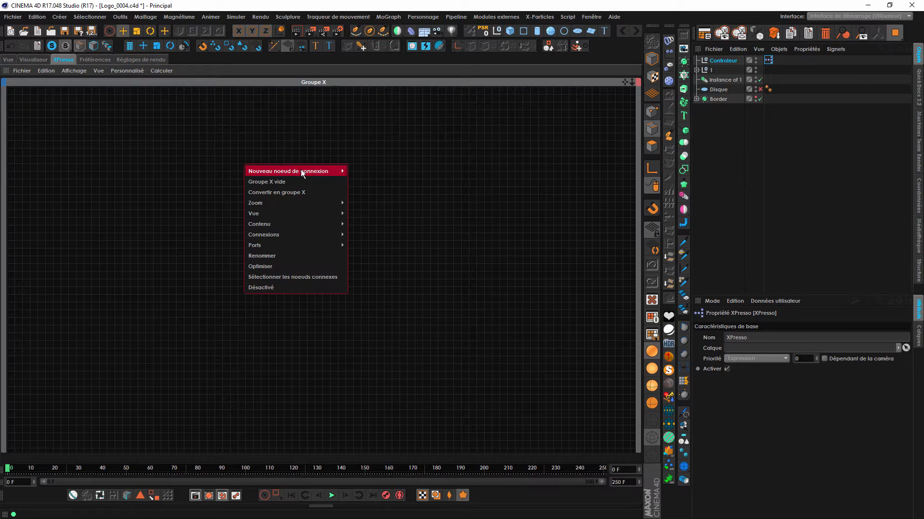
pyautogui.moveTo(287, 171)
pyautogui.moveTo(401, 172)
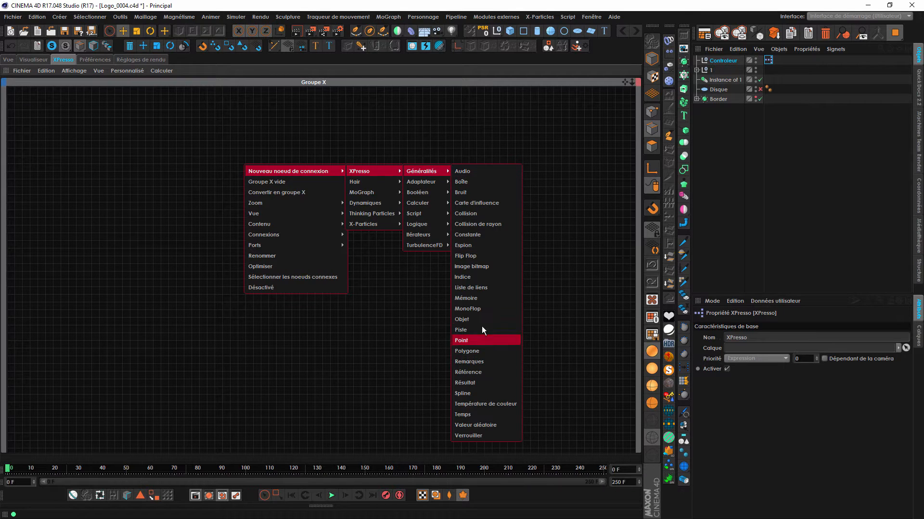
pyautogui.click(469, 320)
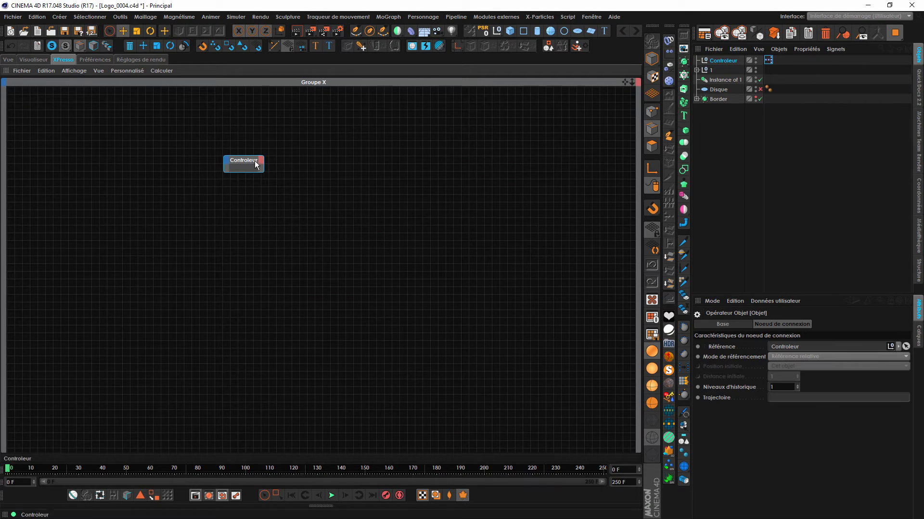
pyautogui.moveTo(255, 163); pyautogui.dragTo(196, 182)
# Expose Controleur's % user data as an output port on its XPresso node and shift the node slightly lower left.
pyautogui.click(717, 60)
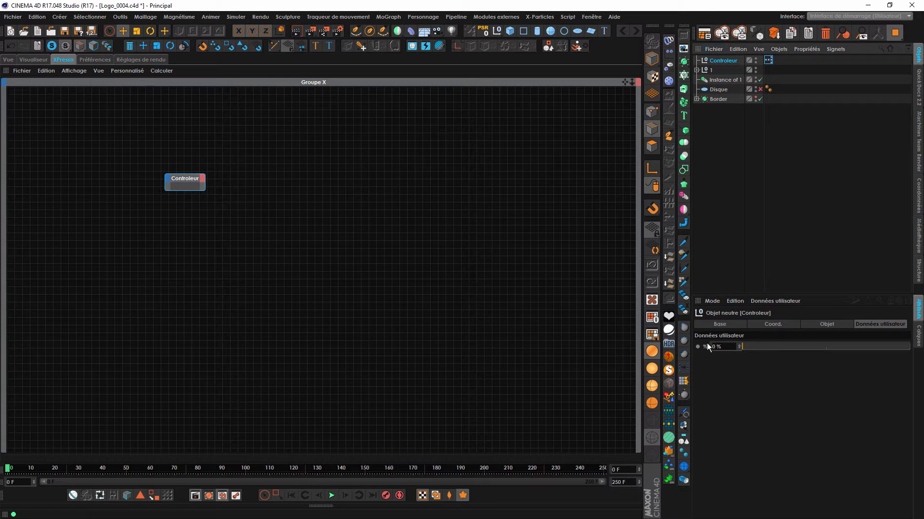
pyautogui.moveTo(705, 347); pyautogui.dragTo(204, 187)
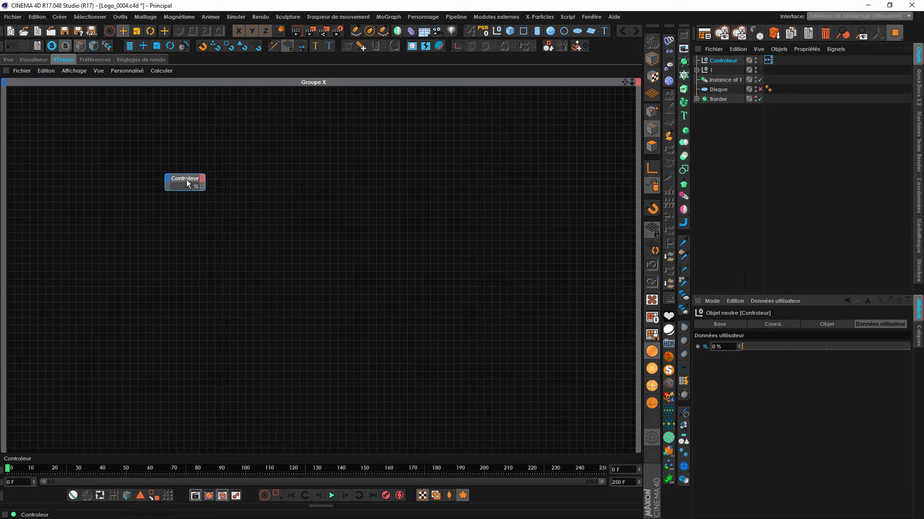
pyautogui.moveTo(202, 187); pyautogui.dragTo(176, 213)
# Return to the 3D view and examine the logo, the parts inside null 1 and the instance of it.
pyautogui.click(696, 69)
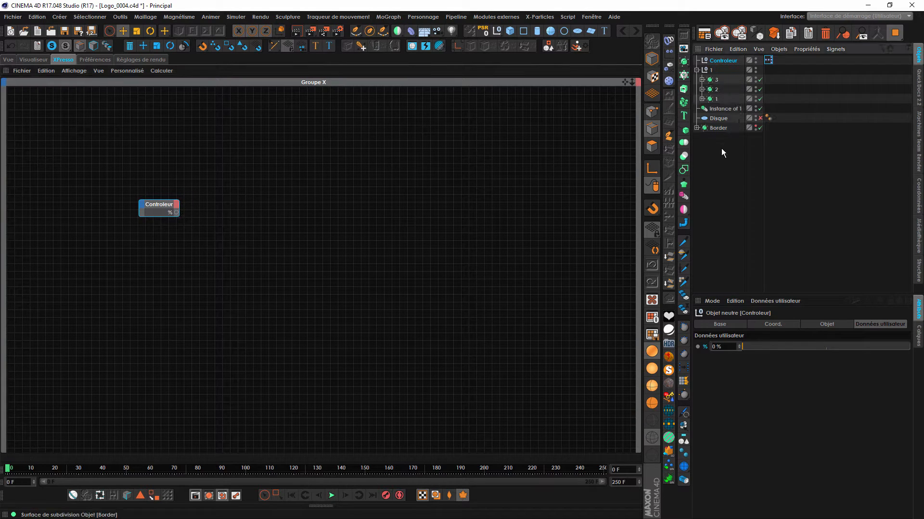
pyautogui.click(697, 70)
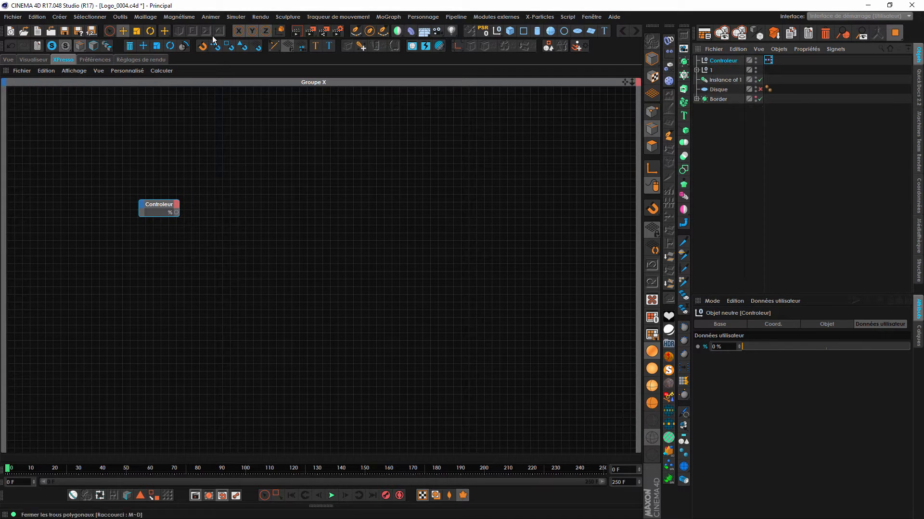
pyautogui.click(14, 61)
pyautogui.keyDown('alt'); pyautogui.moveTo(276, 182); pyautogui.dragTo(460, 199); pyautogui.keyUp('alt')
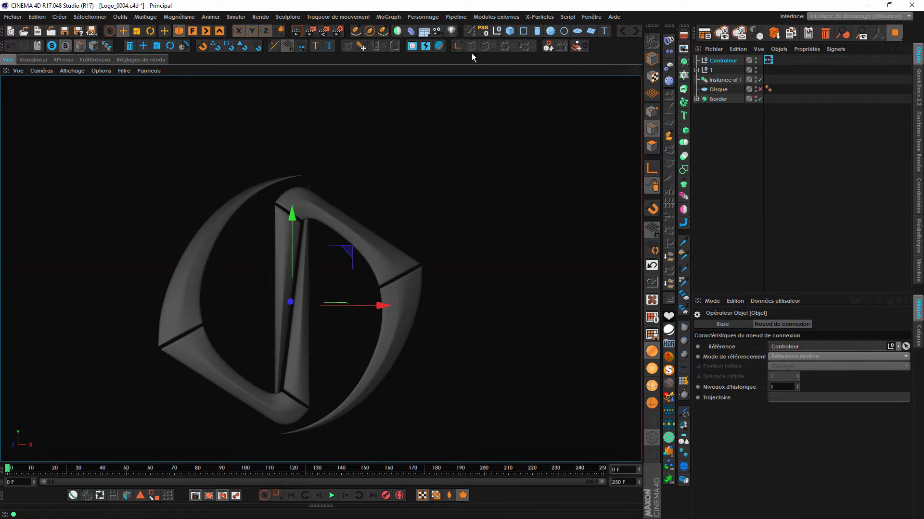
pyautogui.click(718, 76)
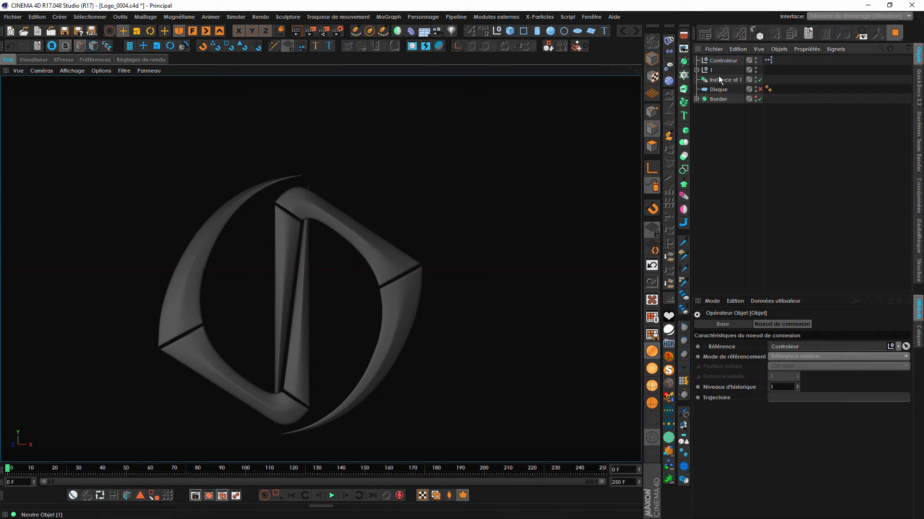
pyautogui.click(718, 80)
pyautogui.click(697, 70)
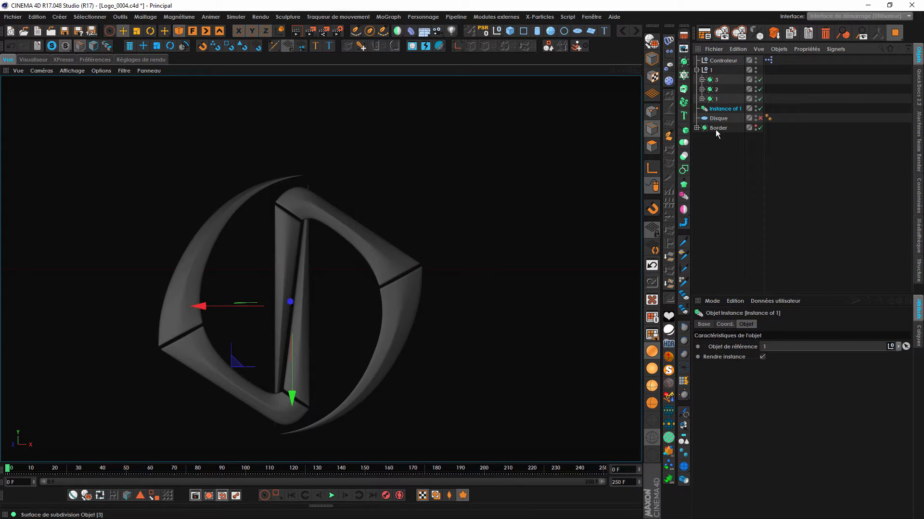
pyautogui.keyDown('alt'); pyautogui.moveTo(312, 226); pyautogui.dragTo(313, 202, button='middle'); pyautogui.keyUp('alt')
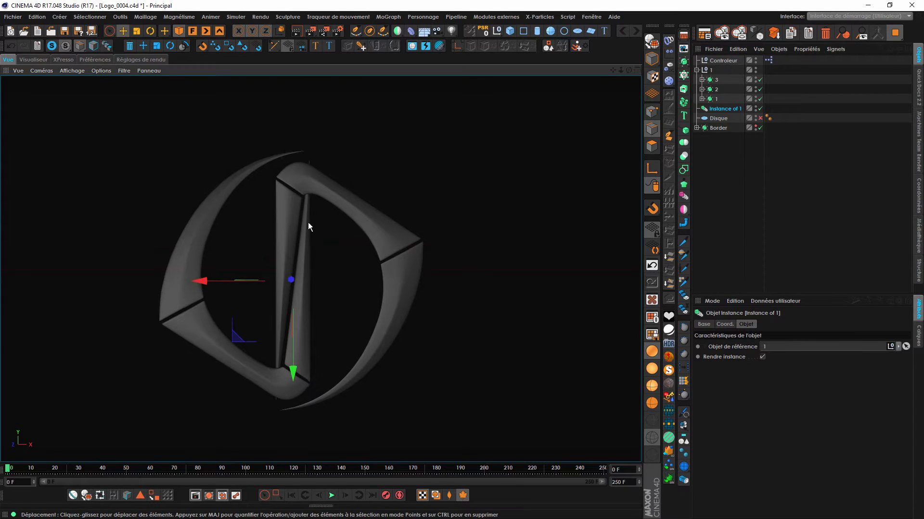
pyautogui.click(709, 71)
pyautogui.click(696, 70)
# Rename the instance of null 1 as 2.
pyautogui.doubleClick(721, 80)
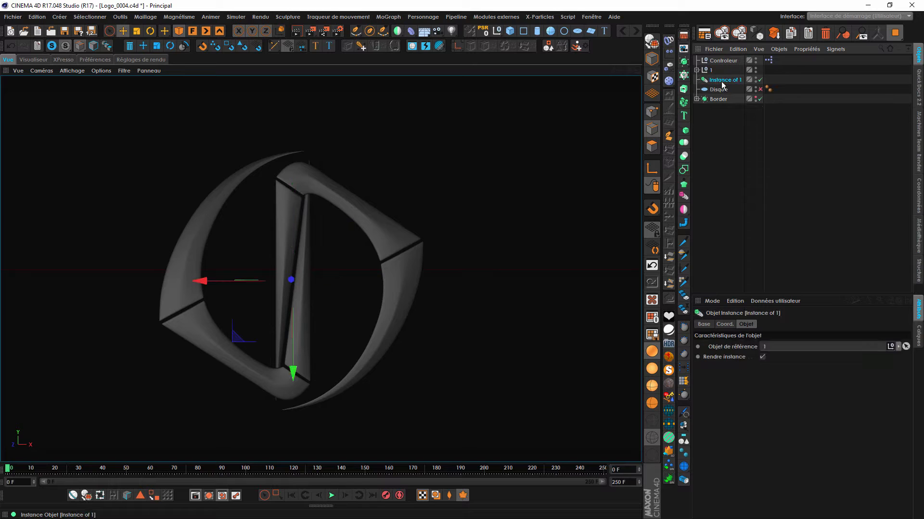
pyautogui.write('2')
pyautogui.press('Return')
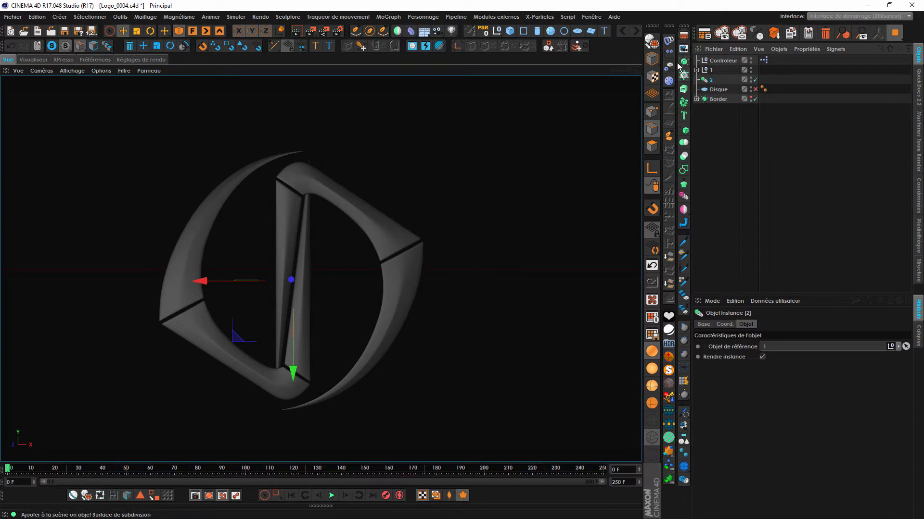
# Replace null 1 with a MoGraph Fracture object containing its parts 3, 2 and 1.
pyautogui.click(496, 31)
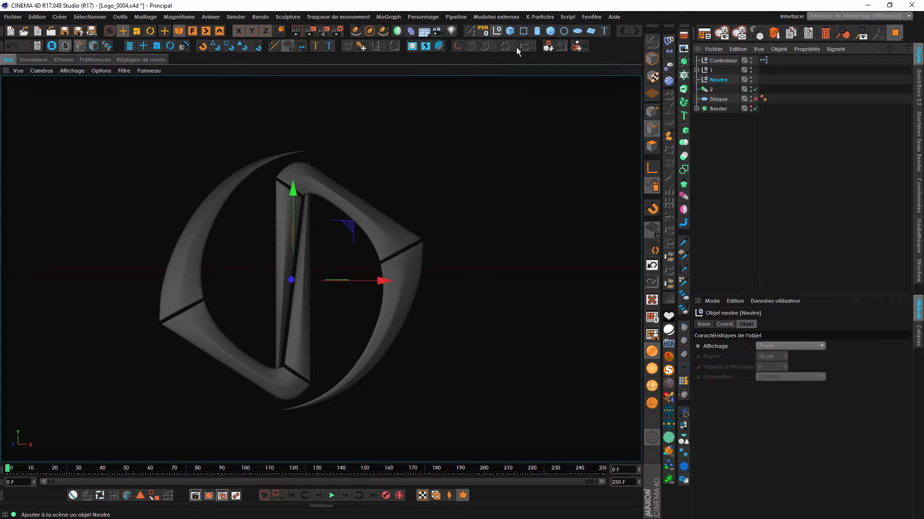
pyautogui.press('Delete')
pyautogui.click(711, 70)
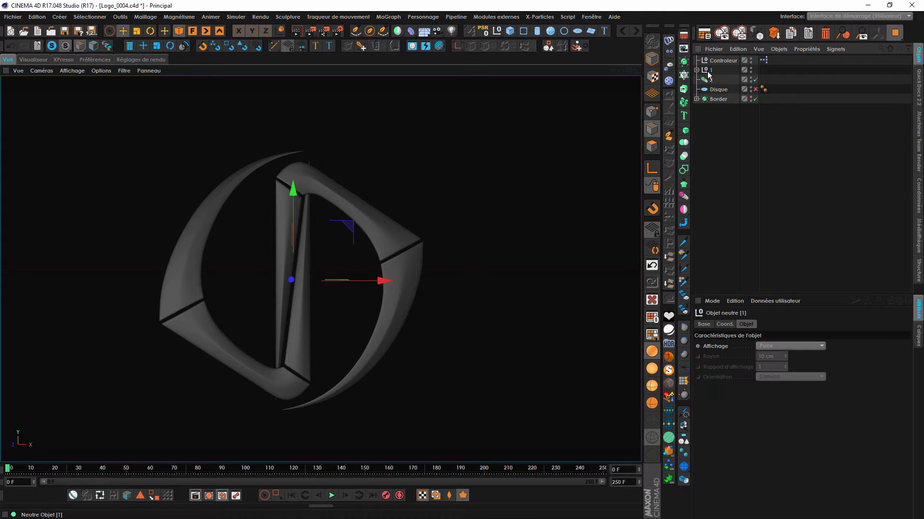
pyautogui.click(683, 89)
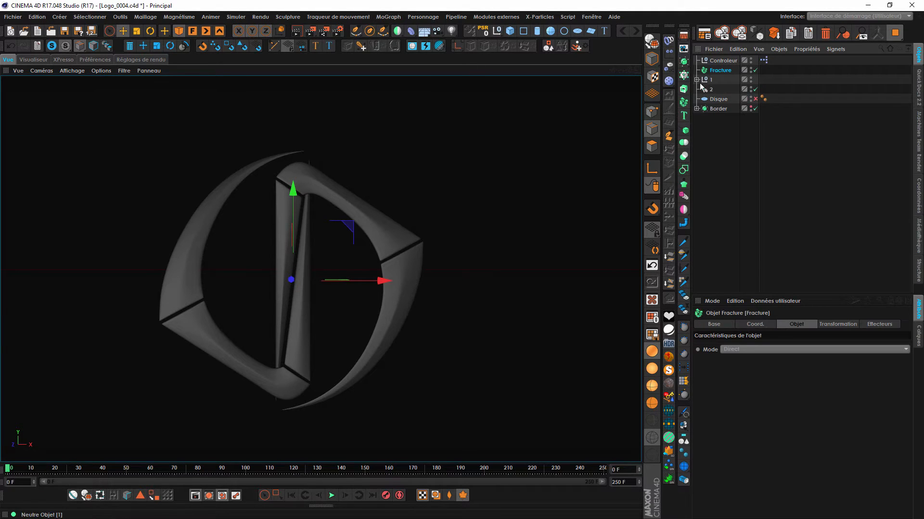
pyautogui.click(696, 80)
pyautogui.moveTo(717, 110); pyautogui.dragTo(722, 71)
pyautogui.click(711, 108)
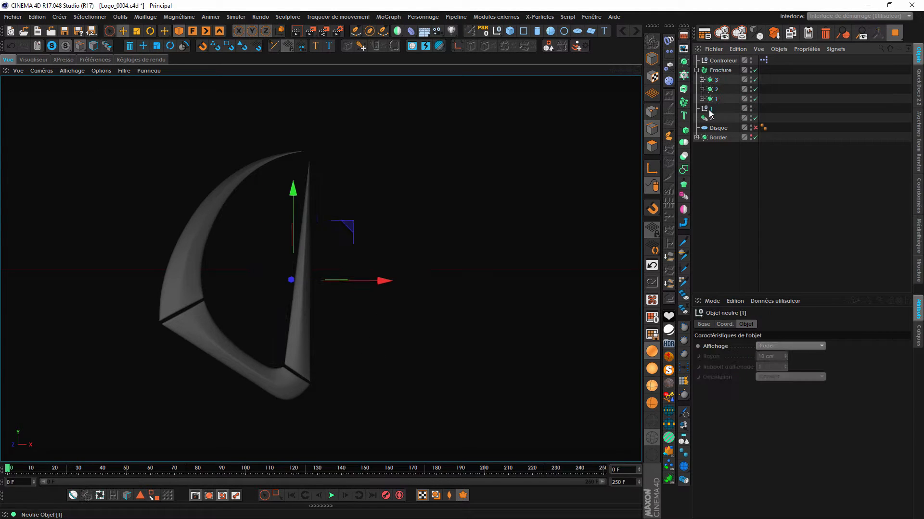
pyautogui.press('Delete')
# Rename the Fracture object as 1.
pyautogui.click(388, 17)
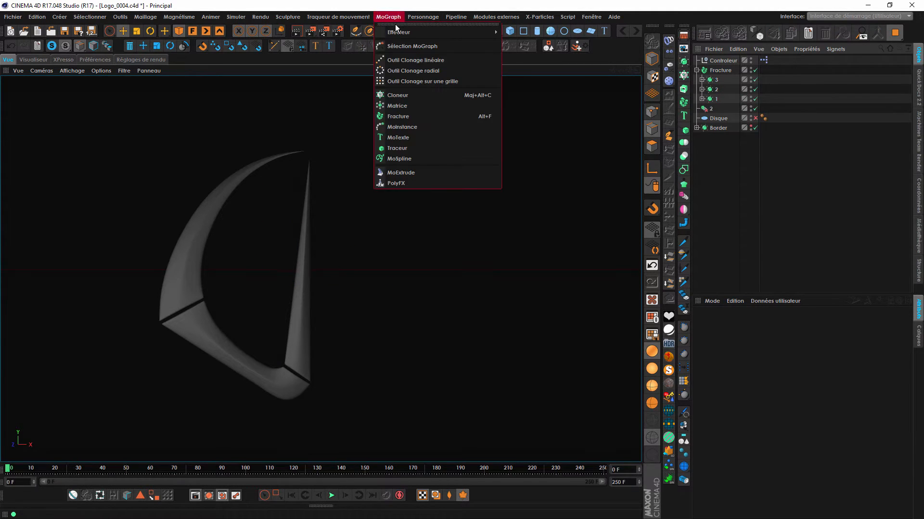
pyautogui.click(721, 73)
pyautogui.doubleClick(720, 71)
pyautogui.write('1')
pyautogui.press('Return')
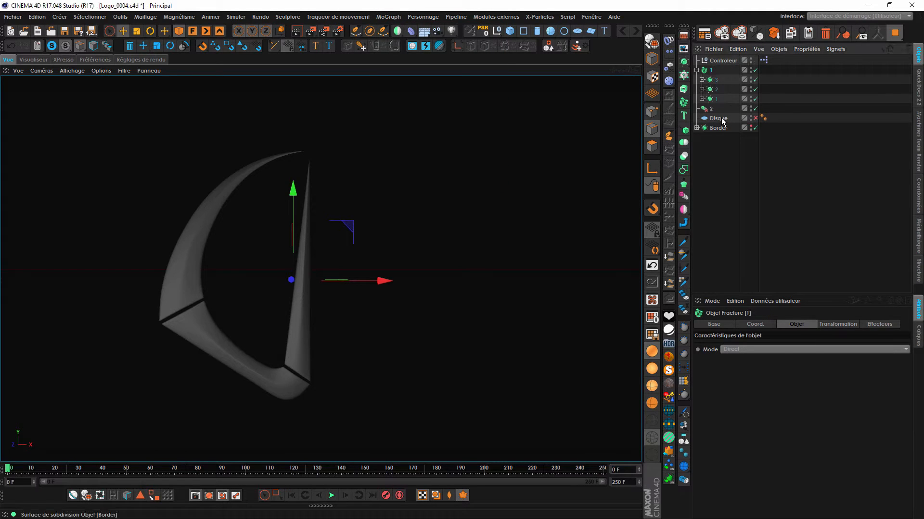
# Assign Fracture object 1 as the reference object of instance 2 and collapse the fracture's hierarchy.
pyautogui.click(713, 91)
pyautogui.moveTo(748, 135); pyautogui.dragTo(770, 346)
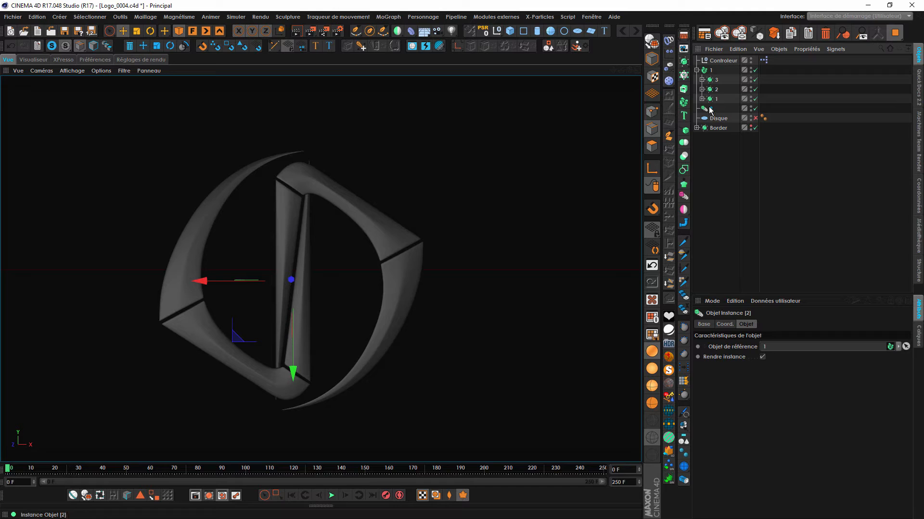
pyautogui.click(696, 70)
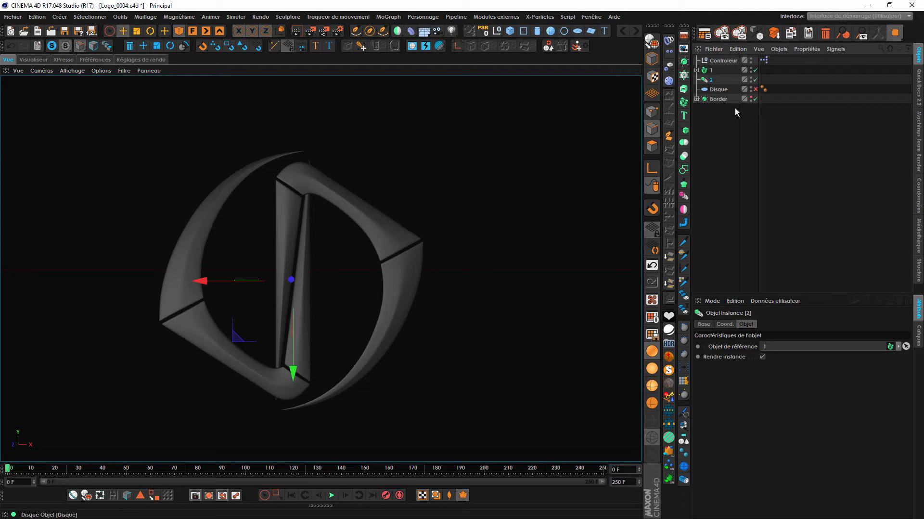
# Group Fracture object 1 and instance 2 under a new null object named Logo.
pyautogui.moveTo(720, 70); pyautogui.dragTo(713, 81)
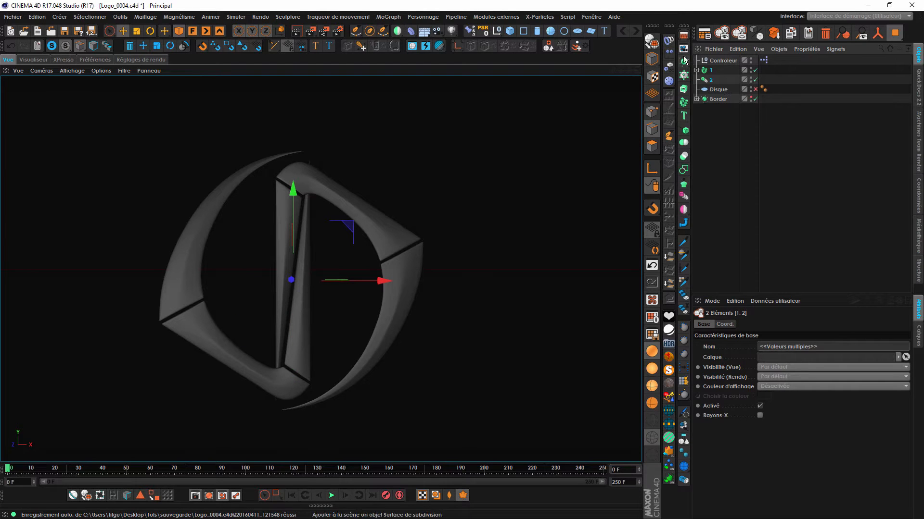
pyautogui.click(497, 32)
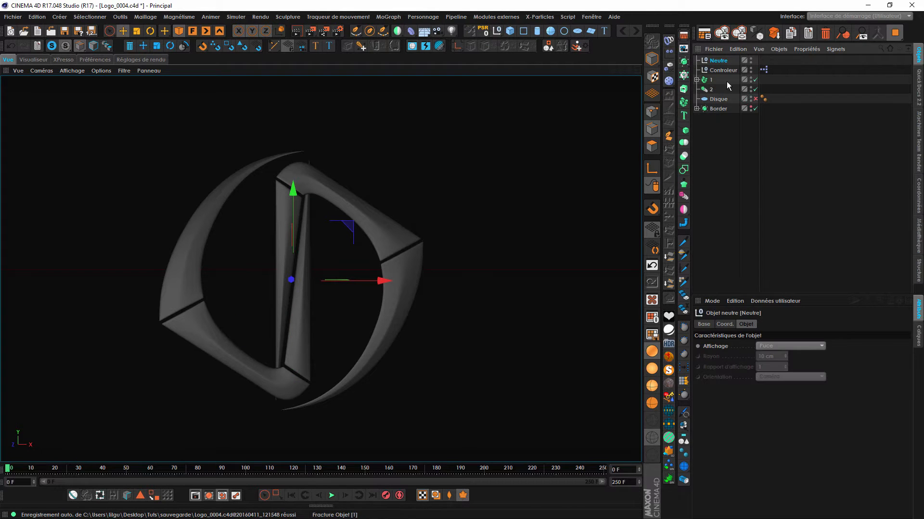
pyautogui.moveTo(715, 84)
pyautogui.mouseDown()
pyautogui.moveTo(716, 61)
pyautogui.moveTo(717, 82)
pyautogui.mouseUp()
pyautogui.click(718, 61)
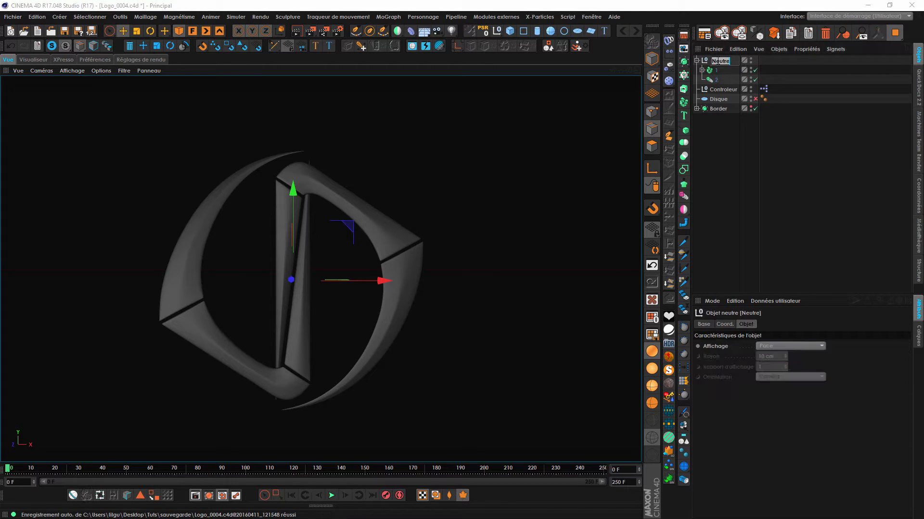
pyautogui.write('Logo')
pyautogui.press('Return')
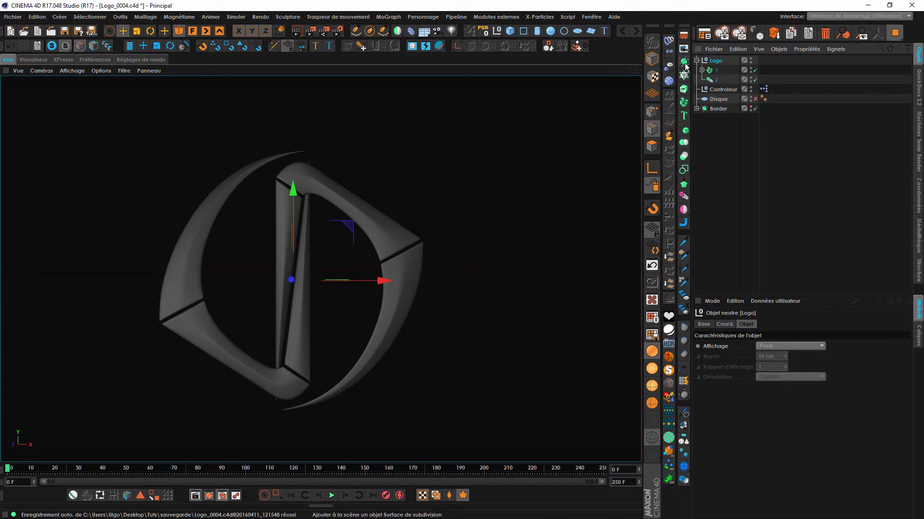
# Place the Logo null inside a new MoGraph Cloner in radial mode with a radius of 0 cm.
pyautogui.keyDown('alt'); pyautogui.click(683, 76); pyautogui.keyUp('alt')
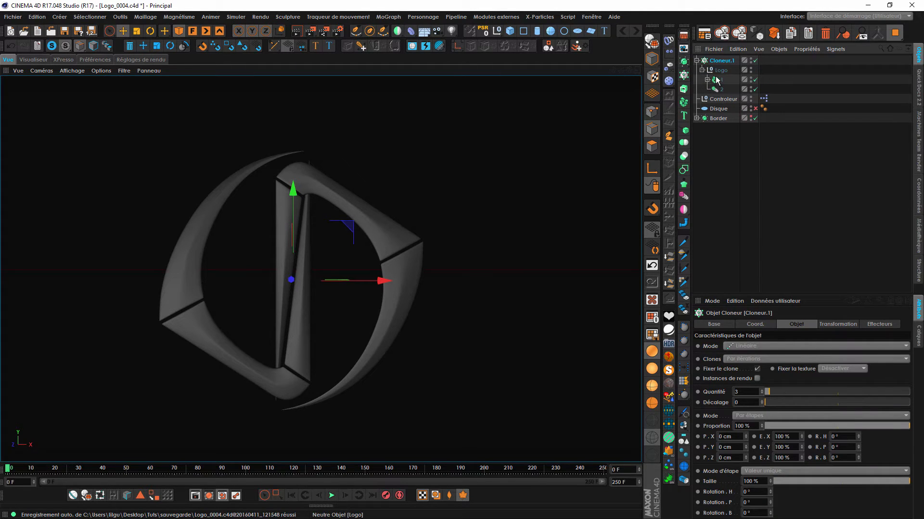
pyautogui.click(747, 346)
pyautogui.click(747, 379)
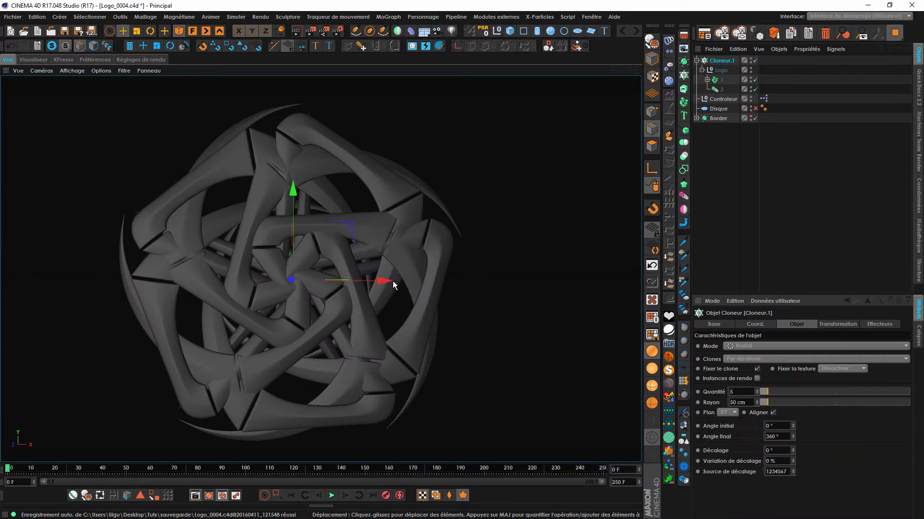
pyautogui.keyDown('alt'); pyautogui.moveTo(434, 299); pyautogui.dragTo(395, 287); pyautogui.keyUp('alt')
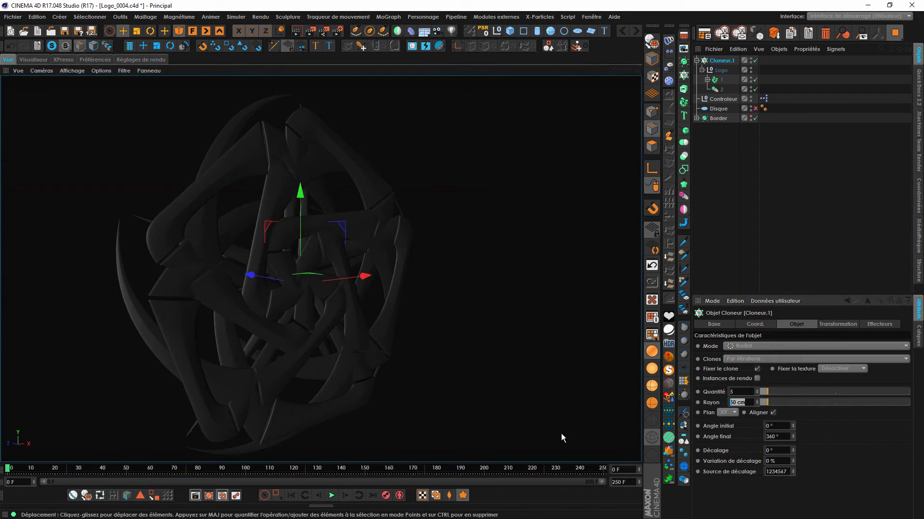
pyautogui.moveTo(768, 403); pyautogui.dragTo(738, 406)
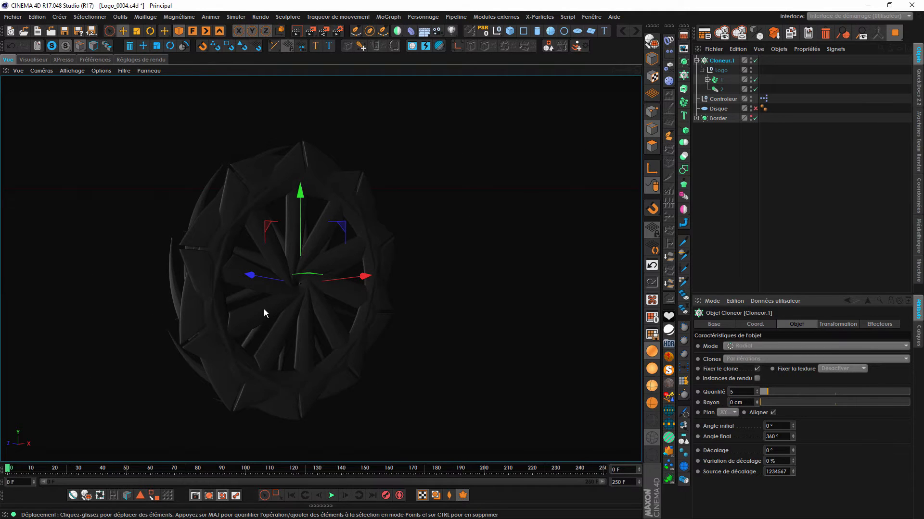
pyautogui.keyDown('alt'); pyautogui.moveTo(266, 310); pyautogui.dragTo(195, 290); pyautogui.keyUp('alt')
# Set the cloner's final angle to 720° and its clone count to 10.
pyautogui.doubleClick(775, 436)
pyautogui.write('720')
pyautogui.press('Return')
pyautogui.keyDown('alt'); pyautogui.moveTo(354, 318); pyautogui.dragTo(367, 310); pyautogui.keyUp('alt')
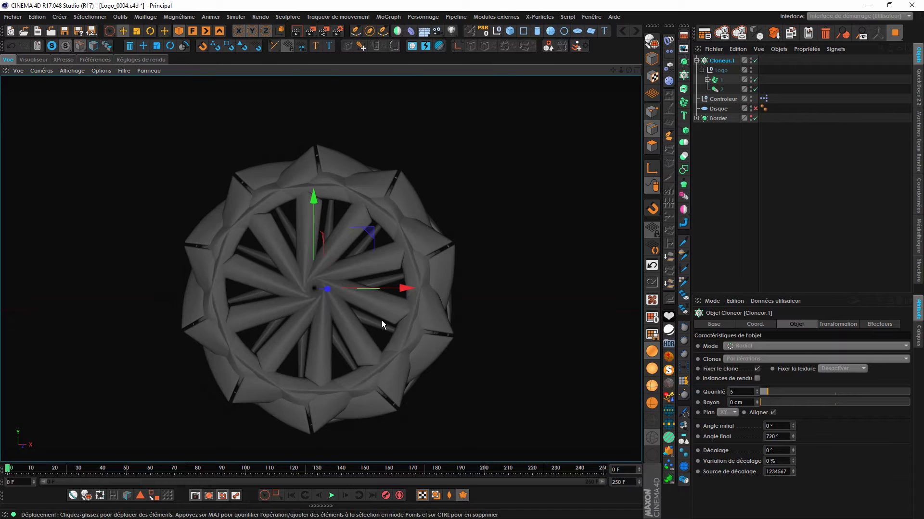
pyautogui.moveTo(770, 391)
pyautogui.mouseDown()
pyautogui.moveTo(781, 389)
pyautogui.moveTo(665, 405)
pyautogui.mouseUp()
pyautogui.write('10')
pyautogui.press('Return')
pyautogui.moveTo(366, 313)
pyautogui.keyDown('alt'); pyautogui.mouseDown()
pyautogui.moveTo(399, 320)
pyautogui.moveTo(383, 322)
pyautogui.moveTo(497, 276)
pyautogui.mouseUp(); pyautogui.keyUp('alt')
pyautogui.moveTo(346, 236)
pyautogui.keyDown('alt'); pyautogui.mouseDown()
pyautogui.moveTo(331, 187)
pyautogui.moveTo(383, 194)
pyautogui.mouseUp(); pyautogui.keyUp('alt')
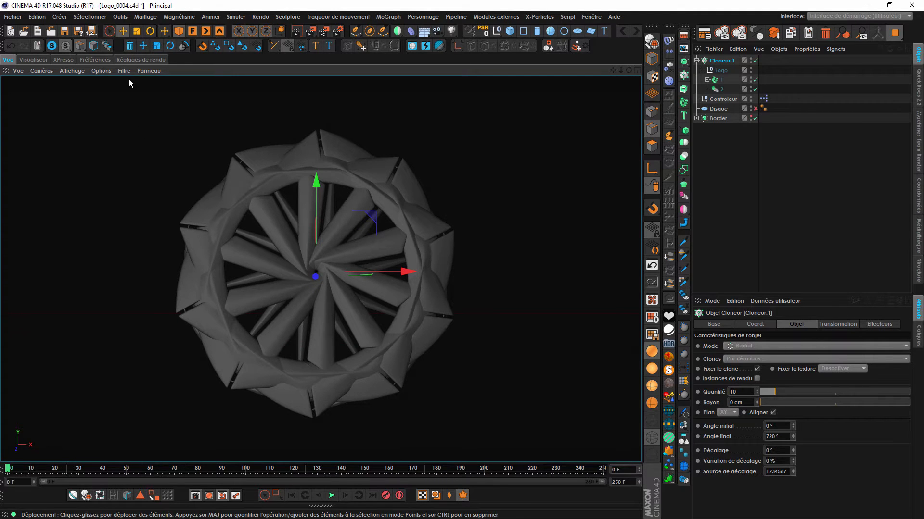
# Add Cloneur.1 as a node in the XPresso graph and give it an Angle final input port.
pyautogui.click(70, 61)
pyautogui.moveTo(720, 61); pyautogui.dragTo(296, 196)
pyautogui.keyDown('alt'); pyautogui.moveTo(272, 190); pyautogui.dragTo(357, 215, button='middle'); pyautogui.keyUp('alt')
pyautogui.moveTo(397, 215); pyautogui.dragTo(402, 223)
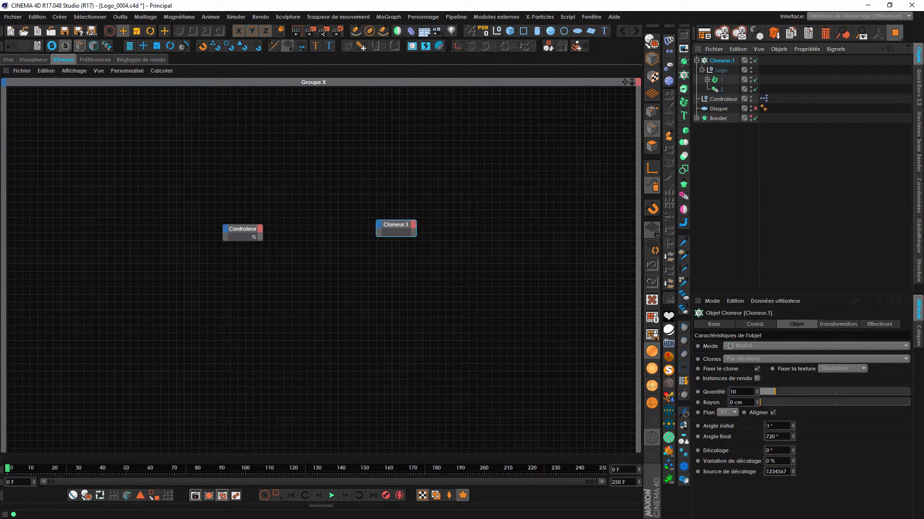
pyautogui.moveTo(720, 439); pyautogui.dragTo(485, 222)
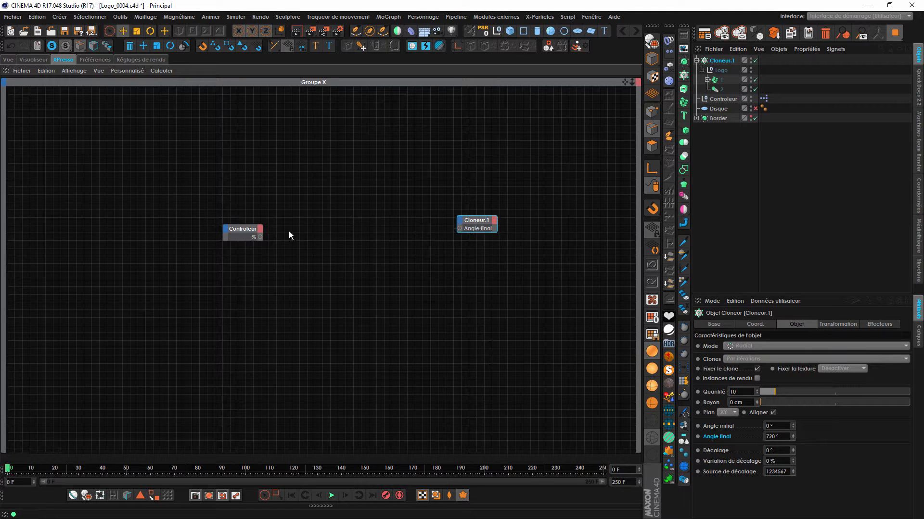
# Add a Range Mapper node to the XPresso graph and connect the Controleur's % output to its input.
pyautogui.rightClick(342, 199)
pyautogui.moveTo(387, 206)
pyautogui.moveTo(460, 206)
pyautogui.moveTo(513, 206)
pyautogui.moveTo(519, 238)
pyautogui.click(588, 240)
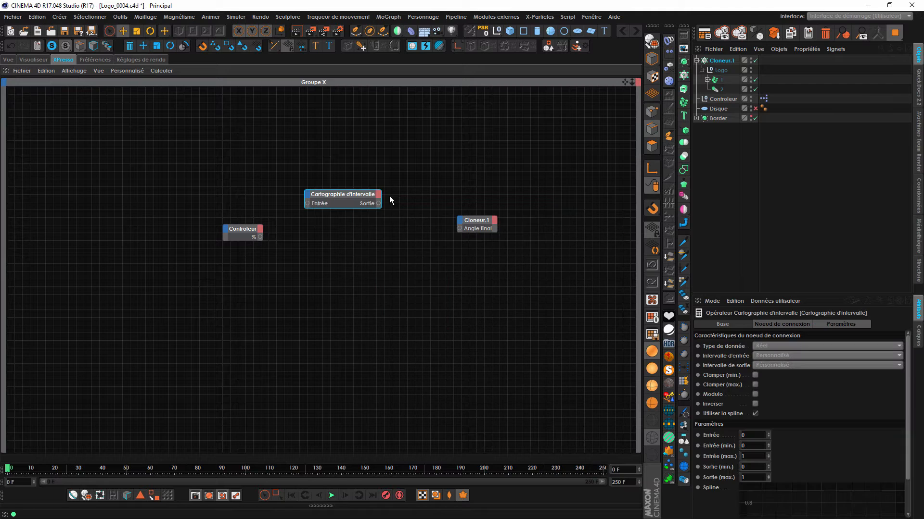
pyautogui.moveTo(358, 212); pyautogui.dragTo(315, 217)
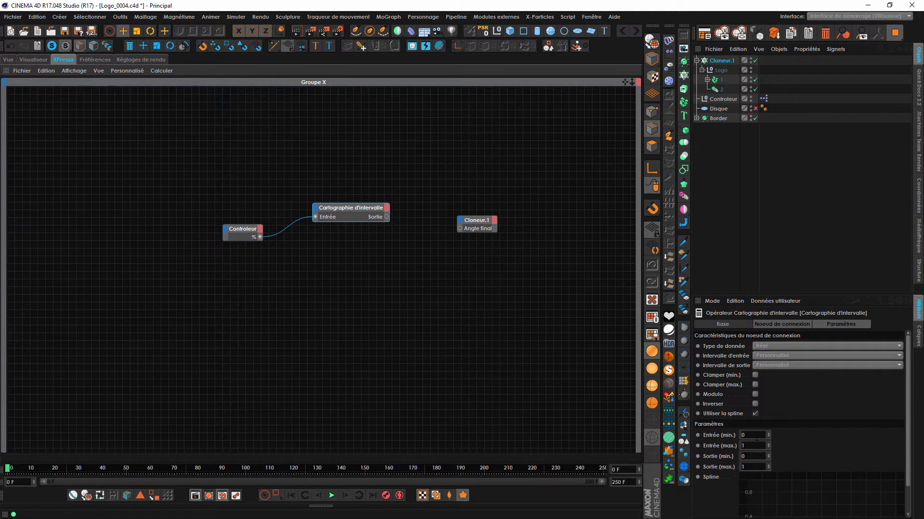
# Set the Range Mapper's input range to percent and its output range to degrees, with an output maximum of 720°.
pyautogui.click(772, 356)
pyautogui.click(775, 396)
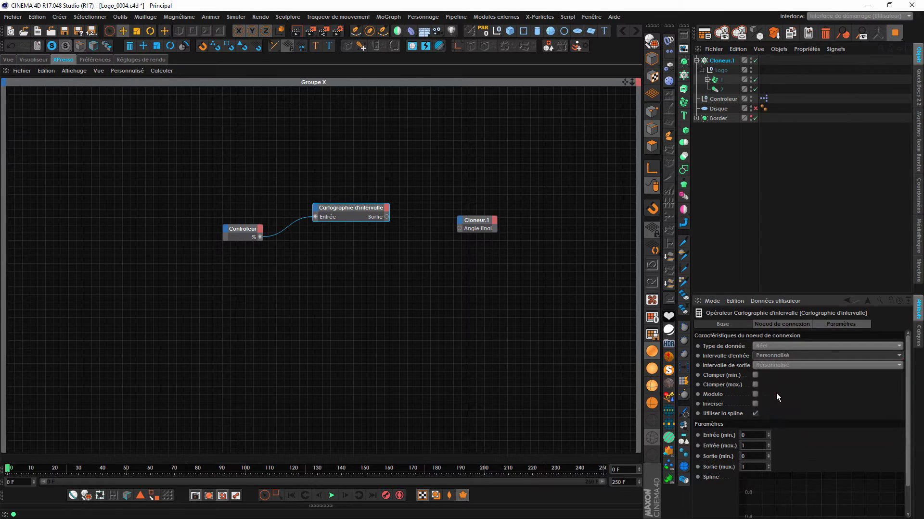
pyautogui.click(771, 367)
pyautogui.click(774, 387)
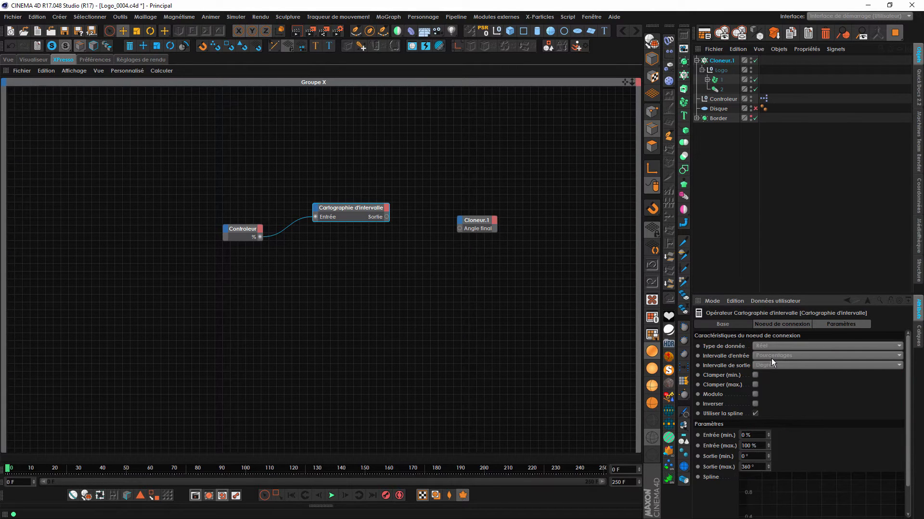
pyautogui.moveTo(757, 466); pyautogui.dragTo(702, 488)
pyautogui.write('72')
# Connect the Range Mapper's output to the Angle final port of the Cloneur.1 node.
pyautogui.click(720, 60)
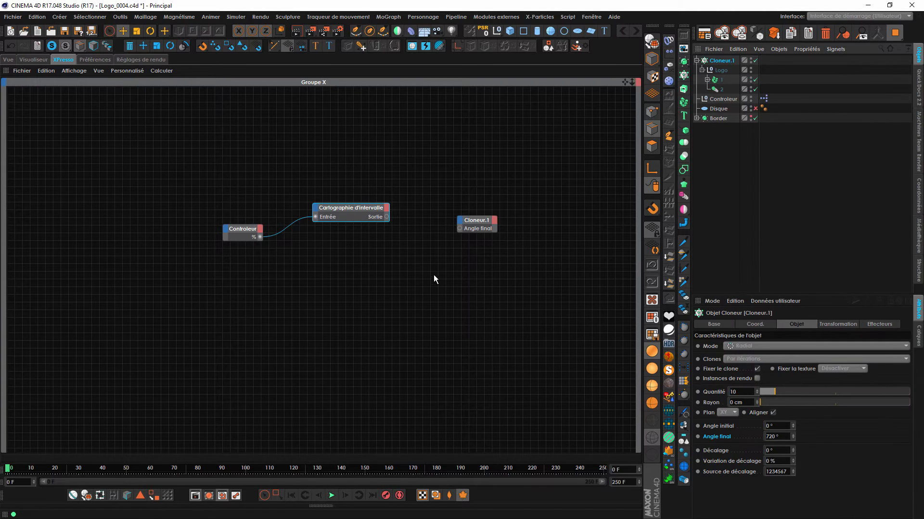
pyautogui.moveTo(386, 217); pyautogui.dragTo(458, 229)
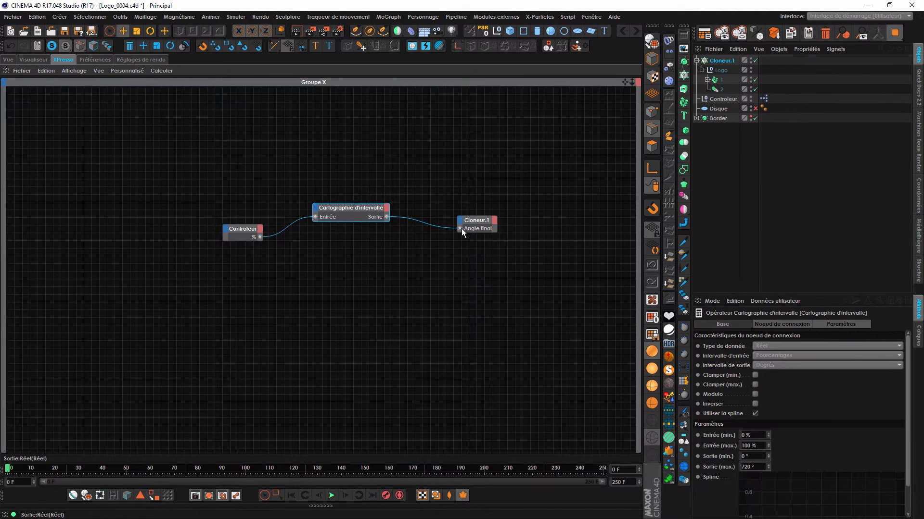
pyautogui.click(774, 322)
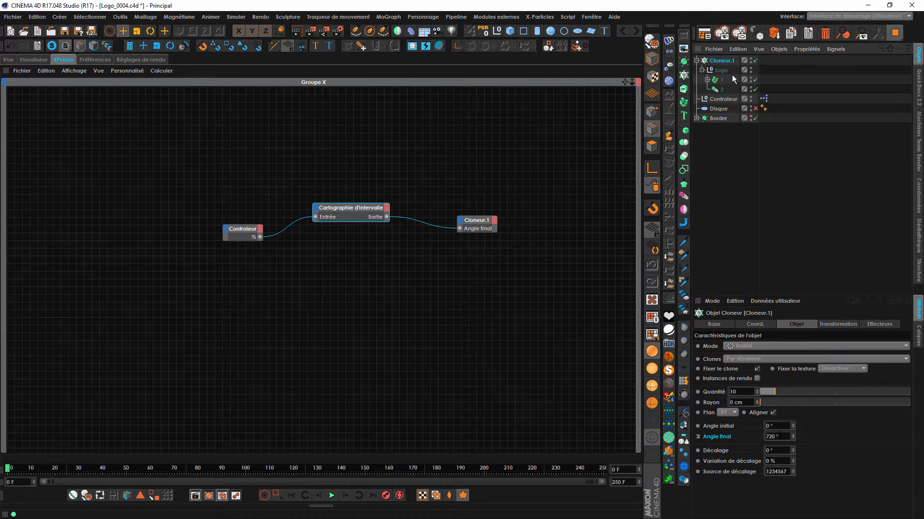
# Play the scene and vary the Controleur's % slider to test how it spreads the clones in the 3D view.
pyautogui.click(723, 99)
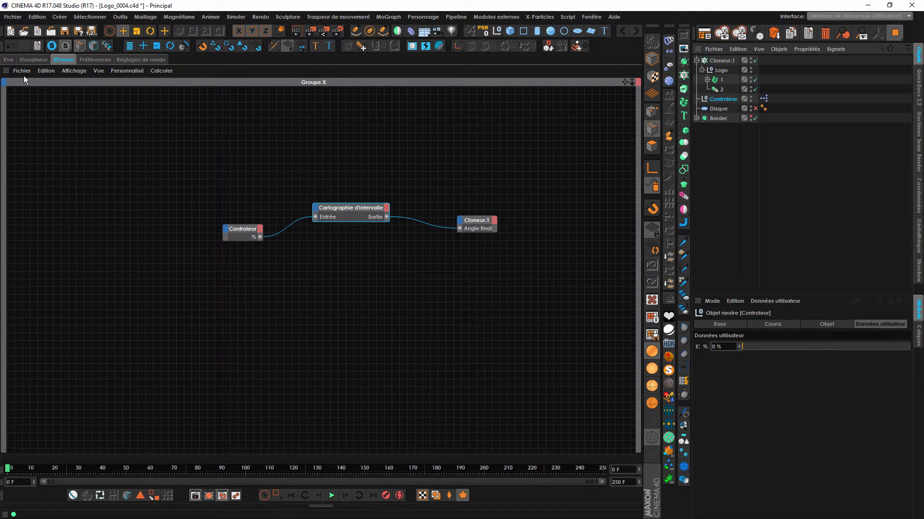
pyautogui.click(8, 60)
pyautogui.click(331, 495)
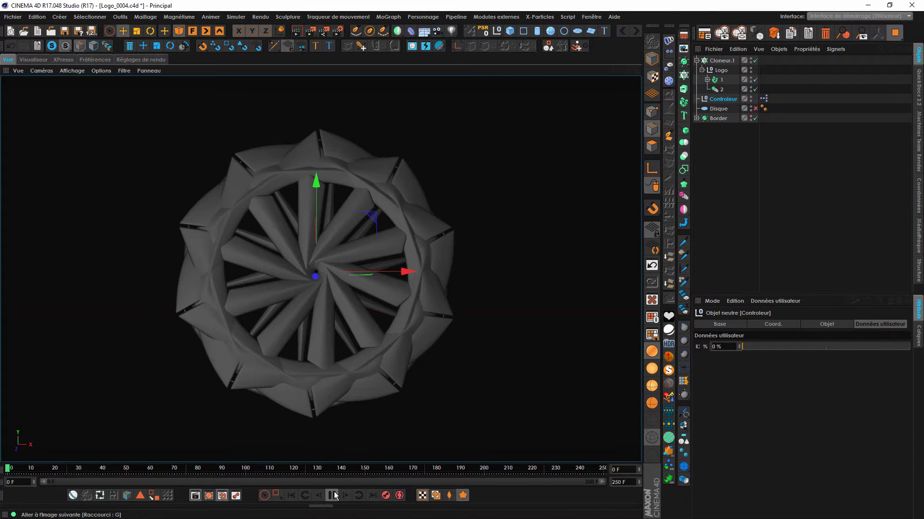
pyautogui.click(721, 60)
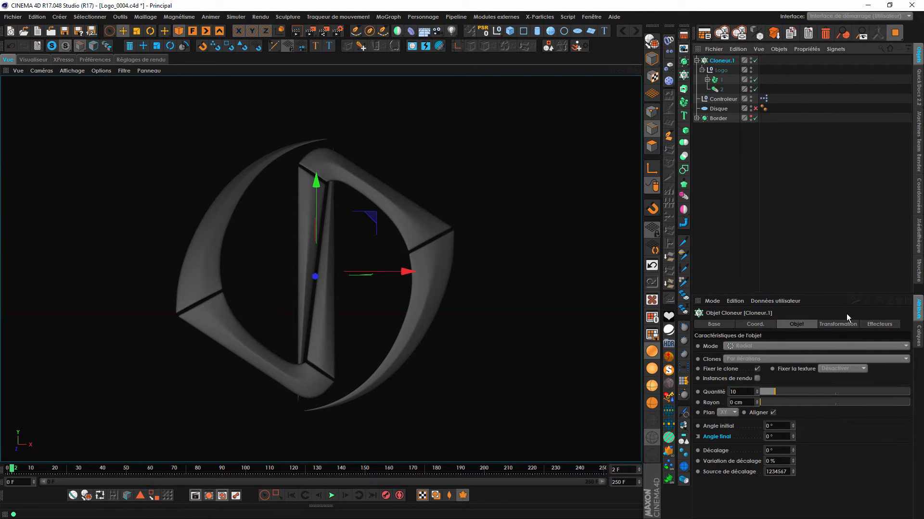
pyautogui.click(723, 98)
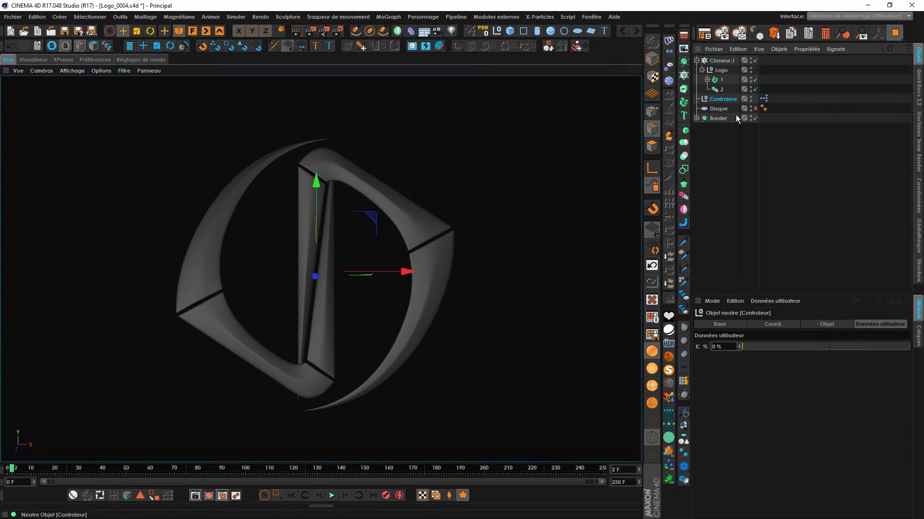
pyautogui.moveTo(760, 344)
pyautogui.mouseDown()
pyautogui.moveTo(892, 345)
pyautogui.moveTo(749, 349)
pyautogui.mouseUp()
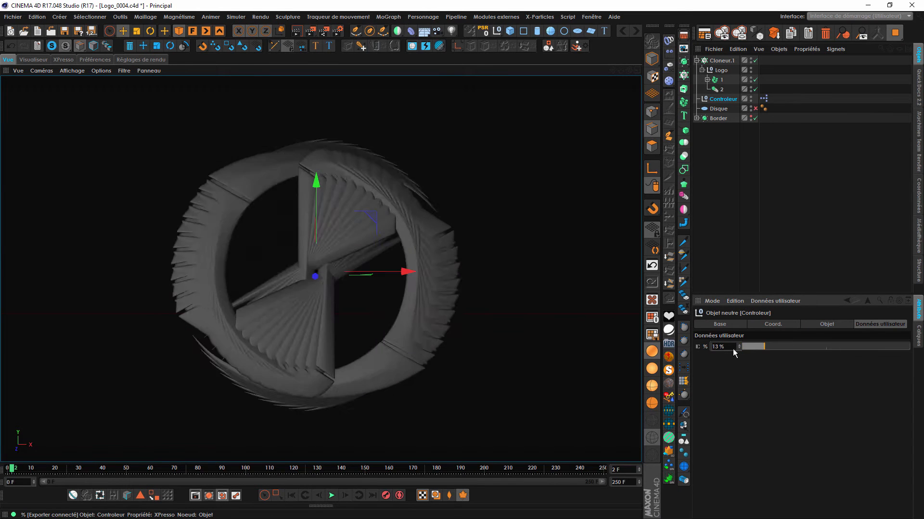
pyautogui.moveTo(848, 349)
pyautogui.mouseDown()
pyautogui.moveTo(763, 351)
pyautogui.moveTo(892, 348)
pyautogui.moveTo(671, 349)
pyautogui.mouseUp()
# Disable Cloneur.1 and reopen the Controleur's XPresso graph.
pyautogui.click(755, 60)
pyautogui.moveTo(820, 348); pyautogui.dragTo(741, 349)
pyautogui.doubleClick(764, 98)
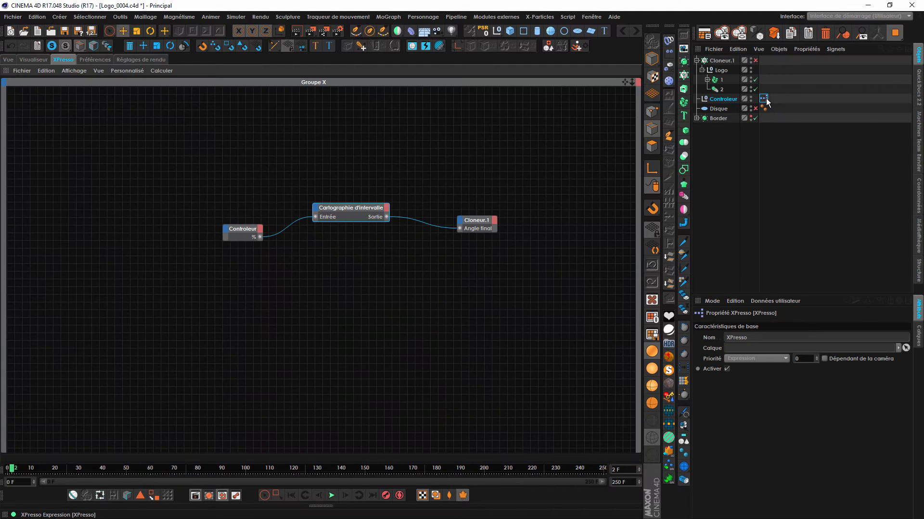
# Add a Random effector to Fracture object 1 and move it to the top of the object hierarchy.
pyautogui.click(717, 83)
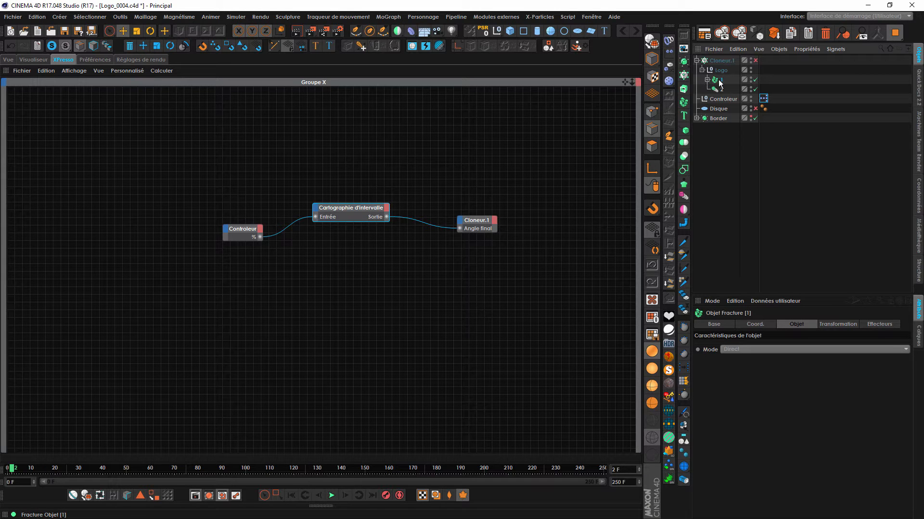
pyautogui.keyDown('alt'); pyautogui.moveTo(457, 181); pyautogui.dragTo(427, 191, button='middle'); pyautogui.keyUp('alt')
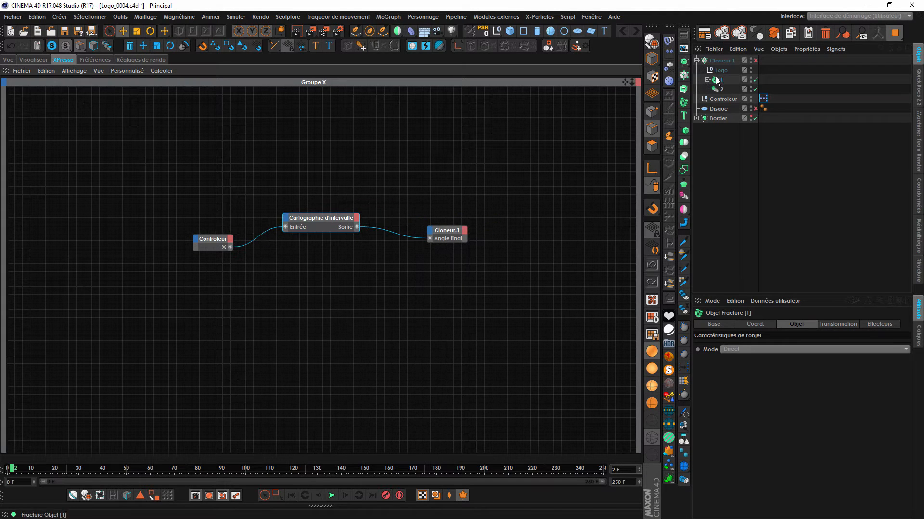
pyautogui.click(672, 68)
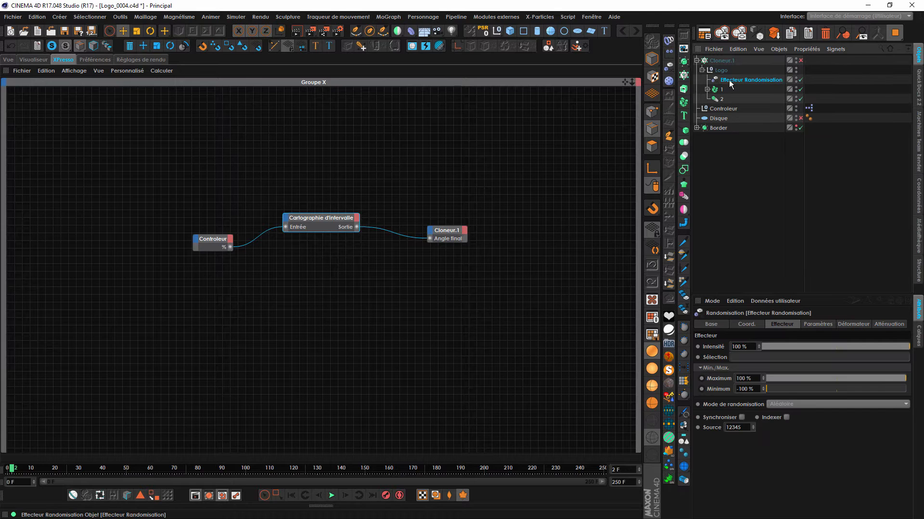
pyautogui.moveTo(713, 62); pyautogui.dragTo(714, 58)
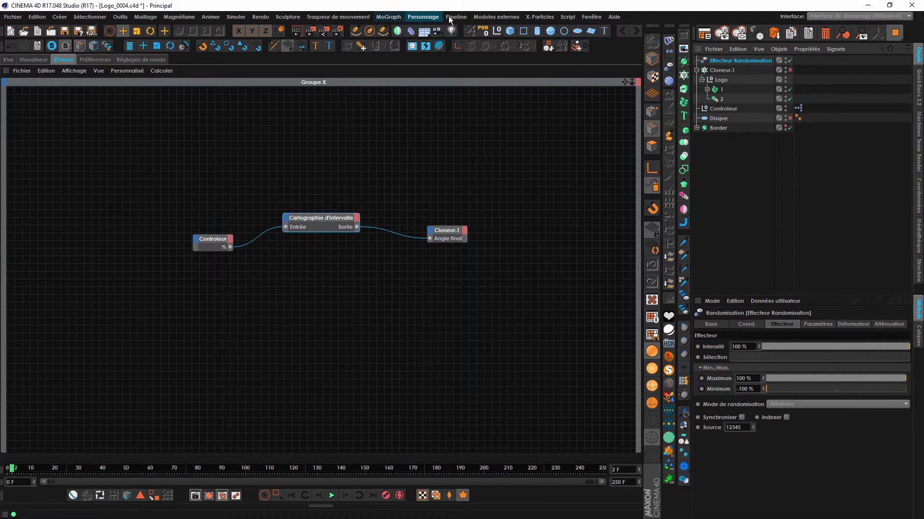
pyautogui.click(423, 17)
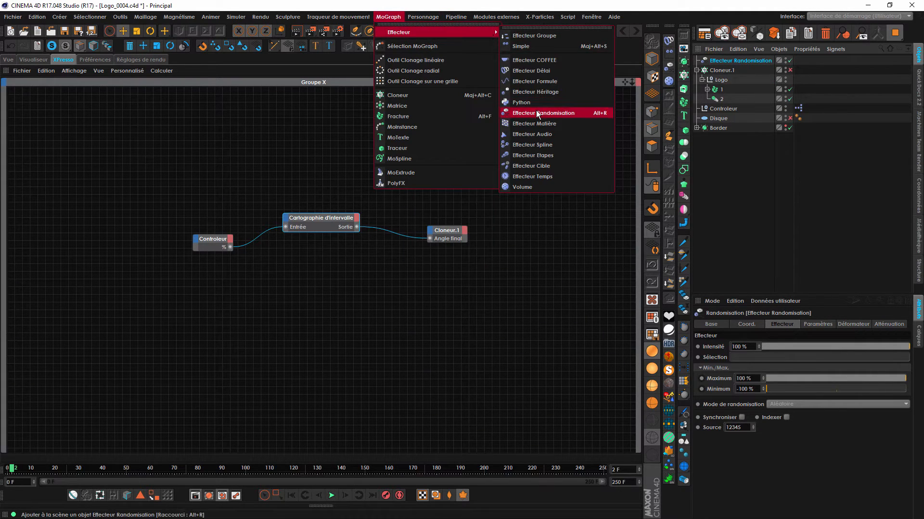
pyautogui.click(750, 147)
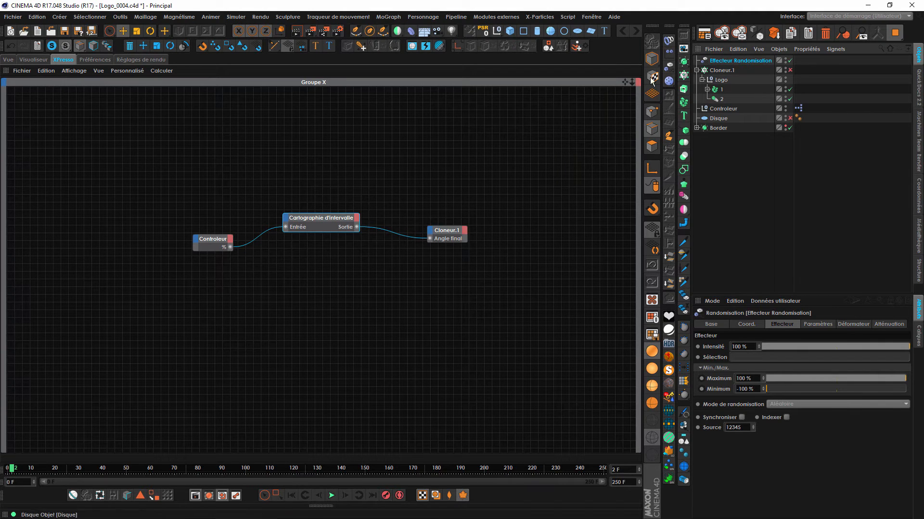
pyautogui.moveTo(318, 230); pyautogui.dragTo(324, 234)
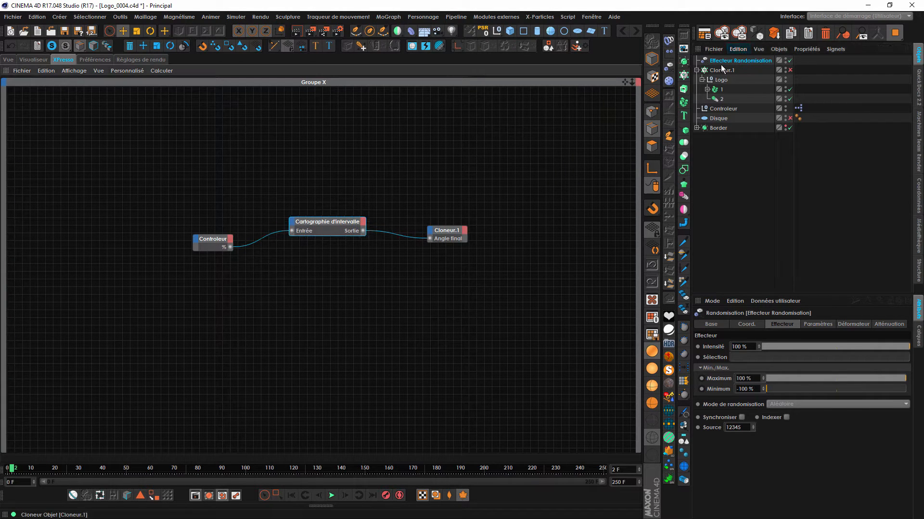
# Check the Random effector's position displacement in the 3D view by varying its strength.
pyautogui.click(817, 325)
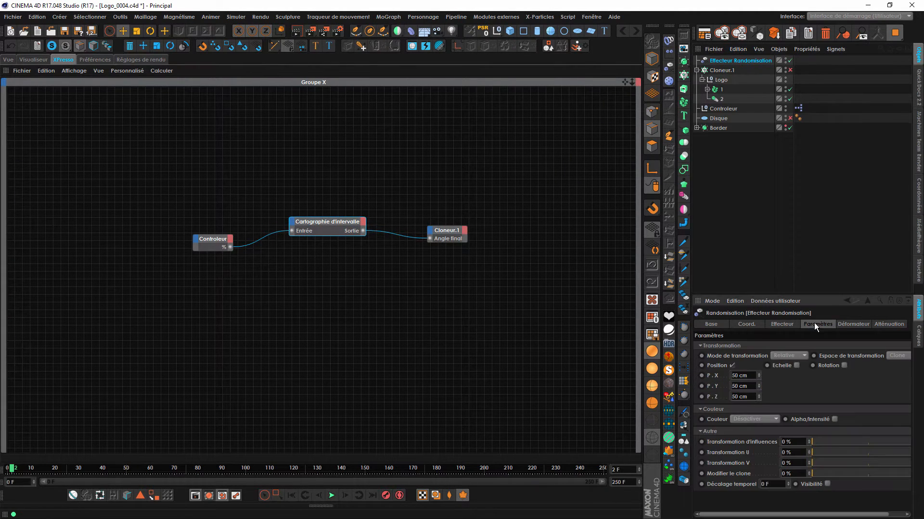
pyautogui.click(9, 60)
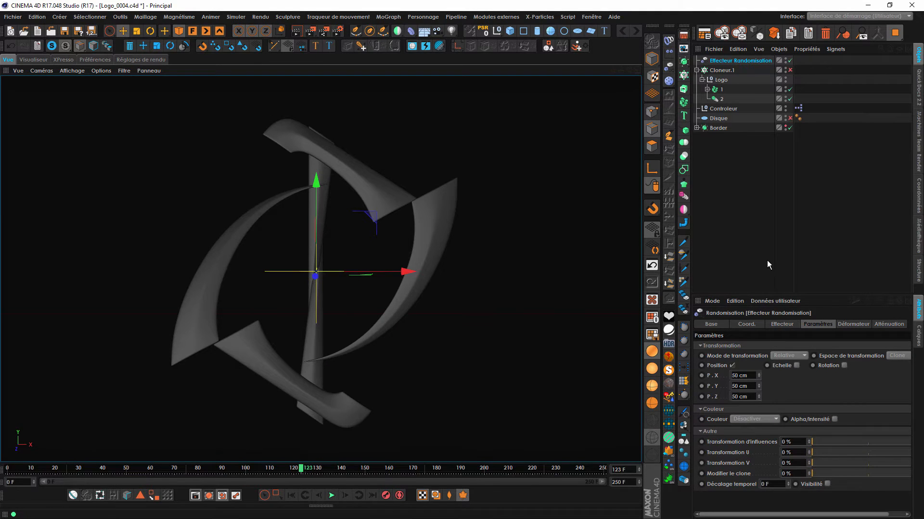
pyautogui.click(780, 325)
pyautogui.moveTo(803, 346); pyautogui.dragTo(907, 367)
# Turn off position and turn on rotation in the Random effector's transformation parameters.
pyautogui.click(818, 325)
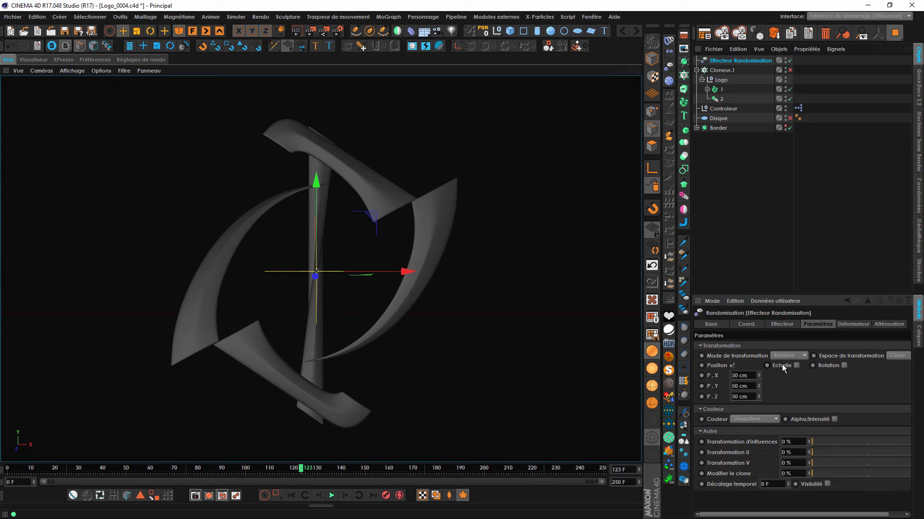
pyautogui.click(733, 366)
pyautogui.click(826, 366)
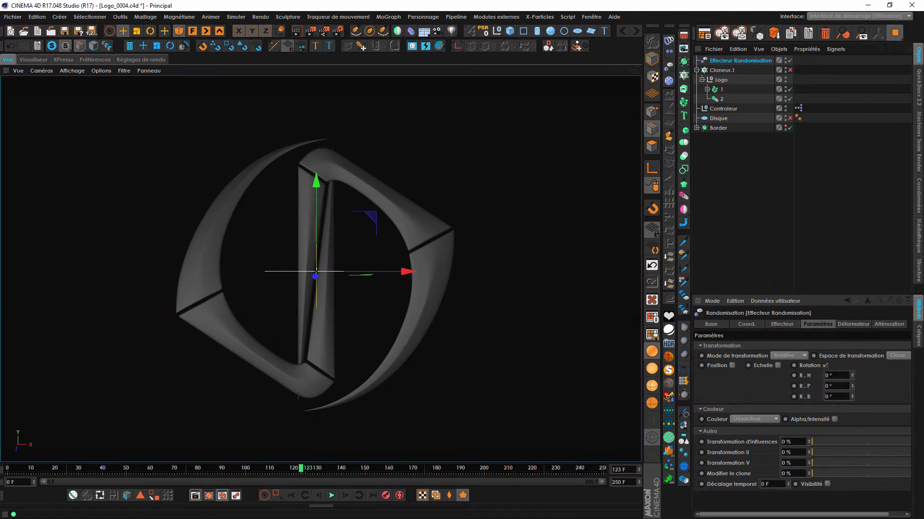
# Set the Random effector's rotation to 150° for R.H and 75° for R.P.
pyautogui.press('Tab')
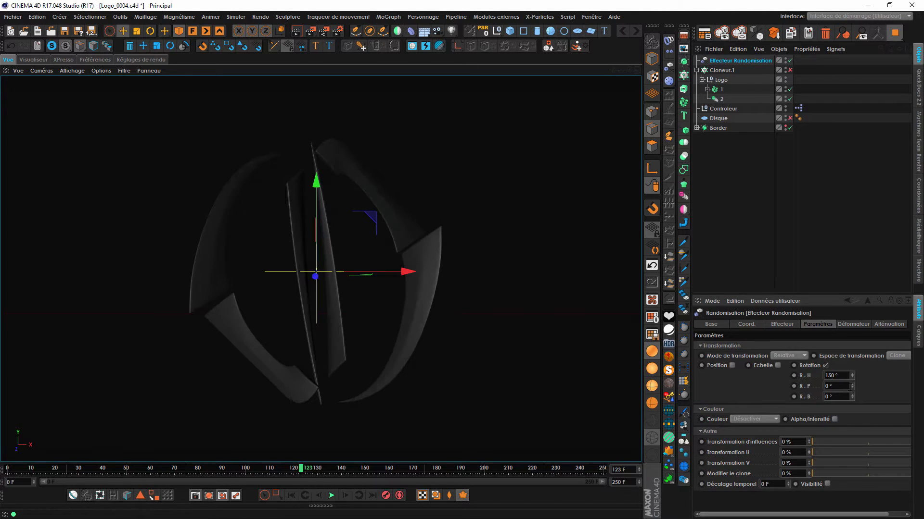
pyautogui.moveTo(852, 376); pyautogui.dragTo(852, 318)
pyautogui.write('15')
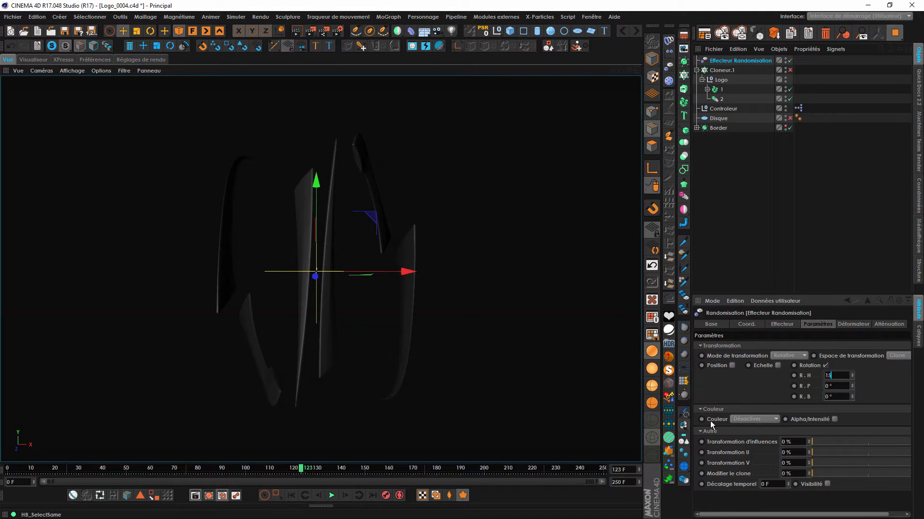
pyautogui.press('Tab')
pyautogui.moveTo(852, 386)
pyautogui.mouseDown()
pyautogui.moveTo(852, 365)
pyautogui.moveTo(847, 385)
pyautogui.mouseUp()
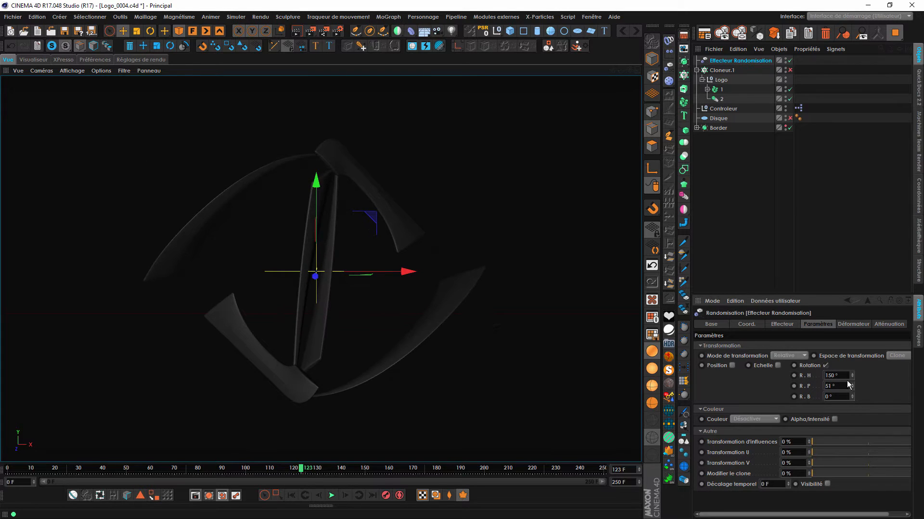
pyautogui.press('Return')
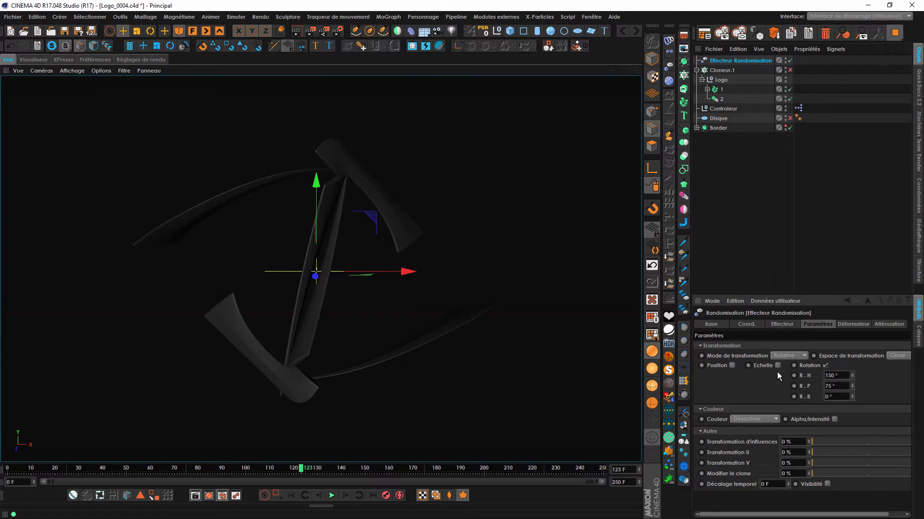
# Check the random rotation of the logo parts from several angles by varying the effector's strength between 0 and 100 %.
pyautogui.click(782, 324)
pyautogui.moveTo(908, 352)
pyautogui.mouseDown()
pyautogui.moveTo(707, 352)
pyautogui.moveTo(910, 351)
pyautogui.mouseUp()
pyautogui.keyDown('alt'); pyautogui.moveTo(390, 286); pyautogui.dragTo(457, 312); pyautogui.keyUp('alt')
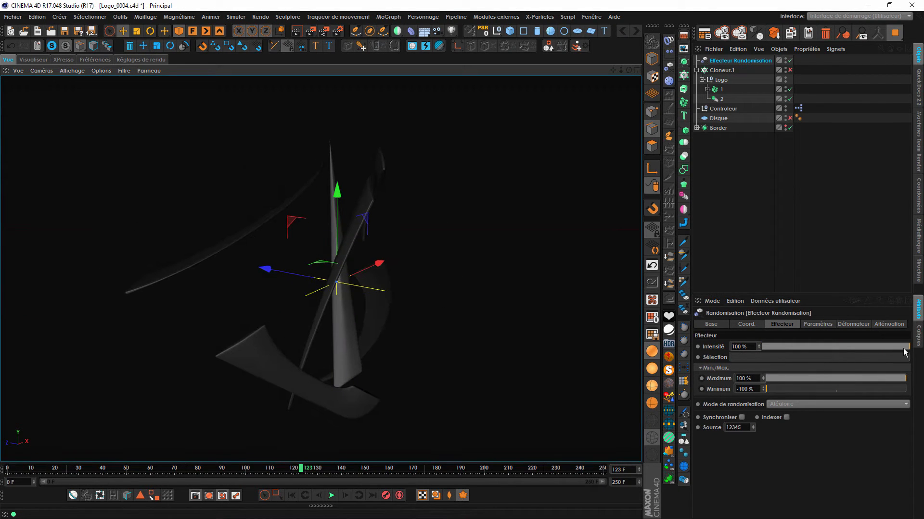
pyautogui.moveTo(904, 352); pyautogui.dragTo(252, 281)
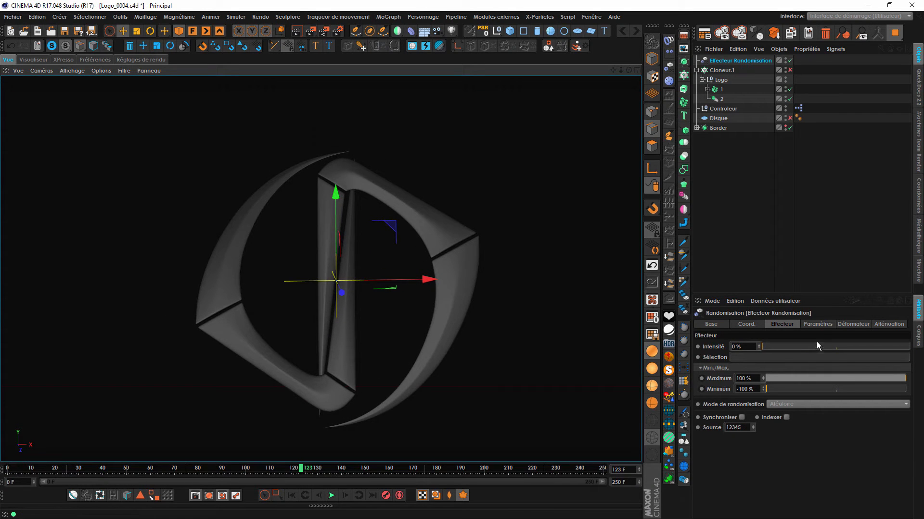
pyautogui.moveTo(768, 345); pyautogui.dragTo(914, 350)
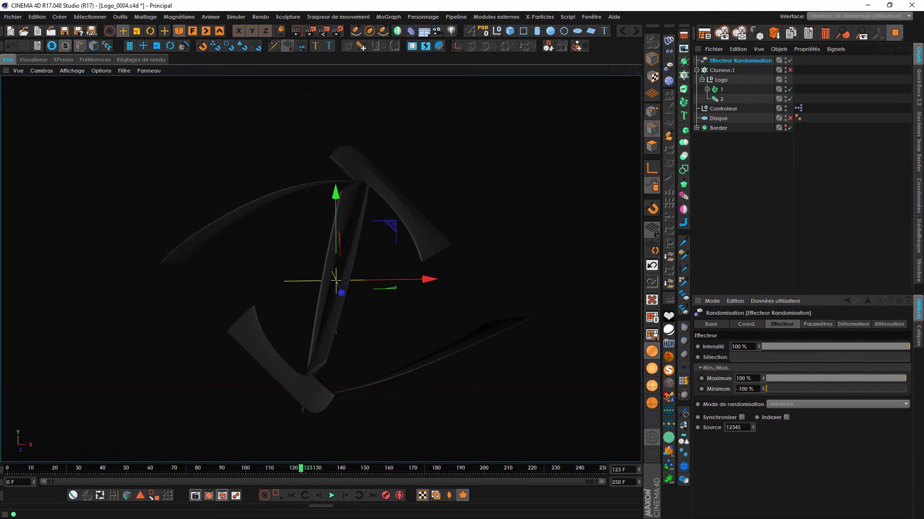
pyautogui.click(816, 325)
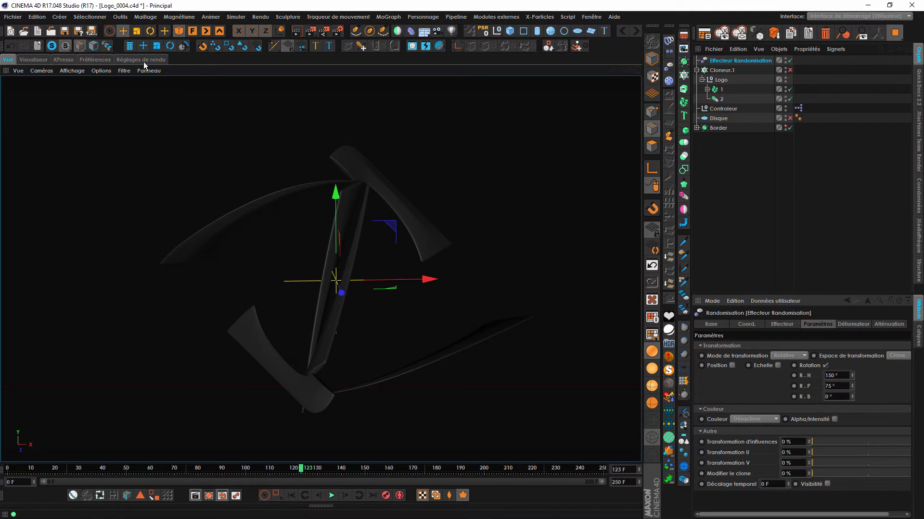
# Reopen the XPresso graph and add the Random effector as a node above Cloneur.1.
pyautogui.click(98, 60)
pyautogui.click(132, 59)
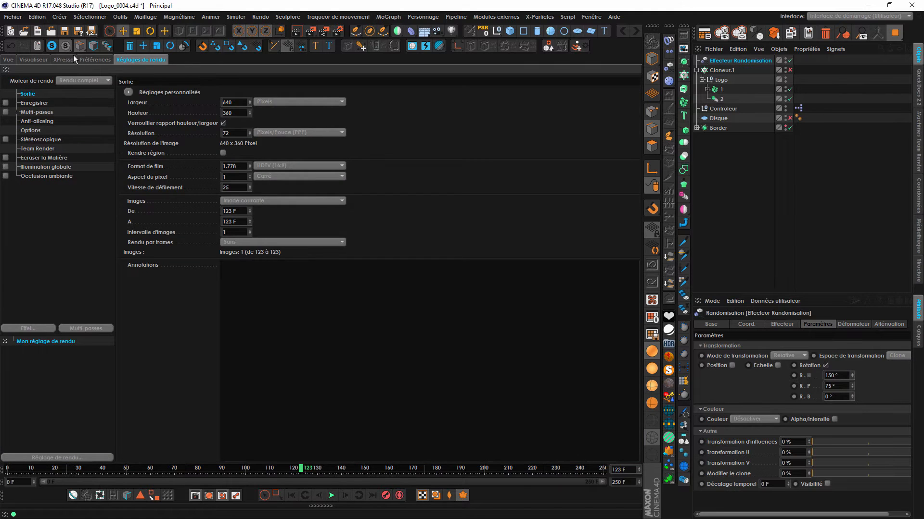
pyautogui.click(73, 59)
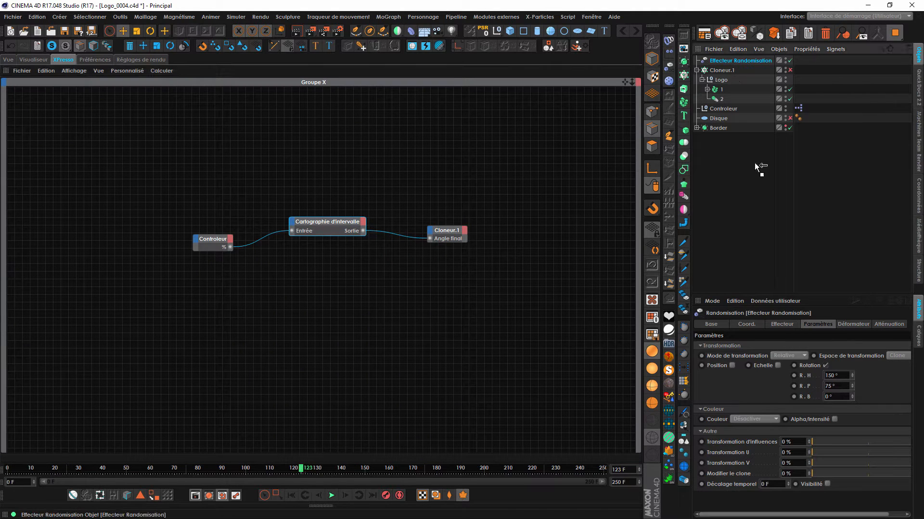
pyautogui.moveTo(482, 224); pyautogui.dragTo(459, 193)
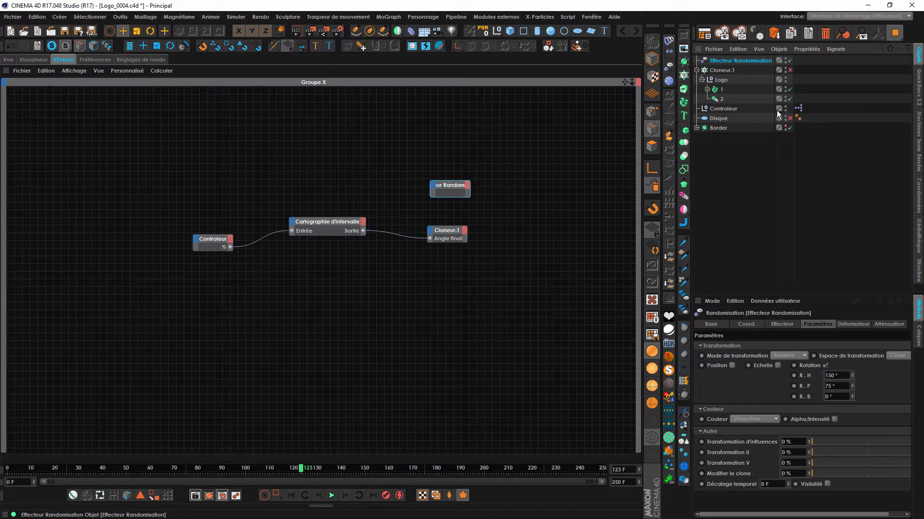
# Rename the Random effector as Logo and display its strength settings.
pyautogui.click(781, 324)
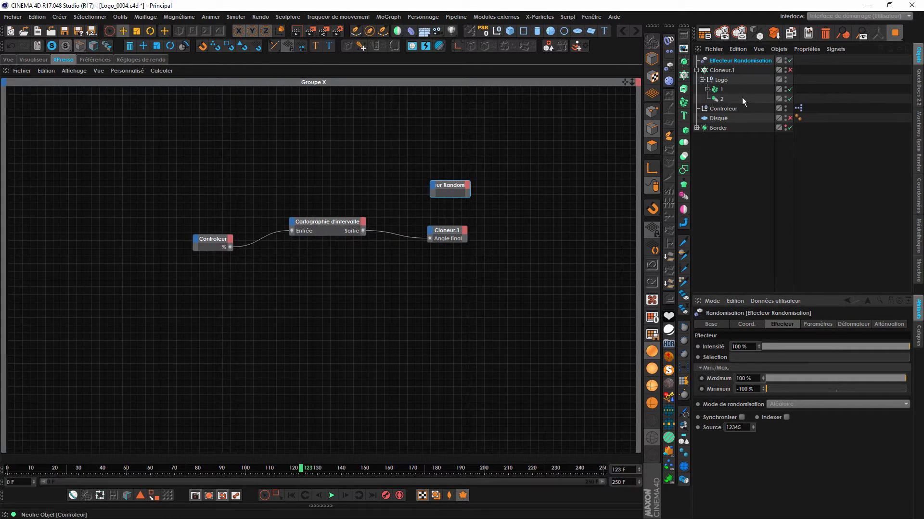
pyautogui.doubleClick(725, 60)
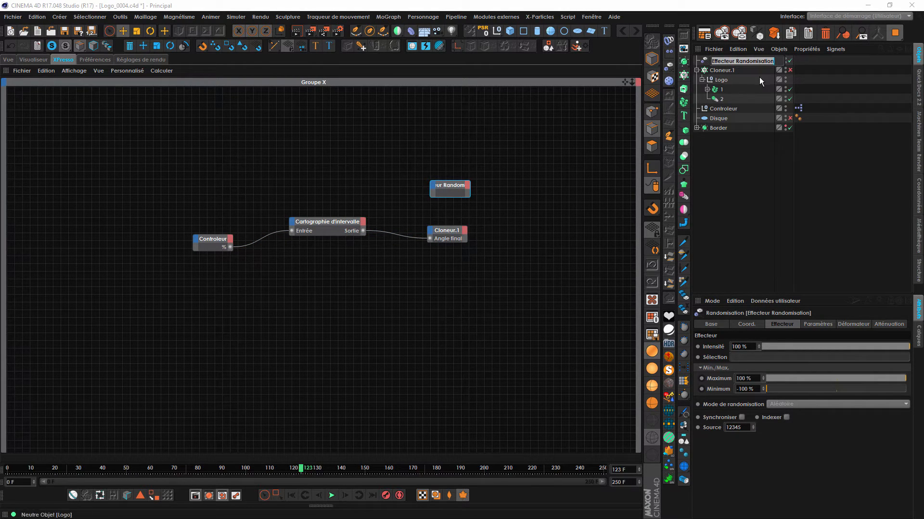
pyautogui.write('Logo')
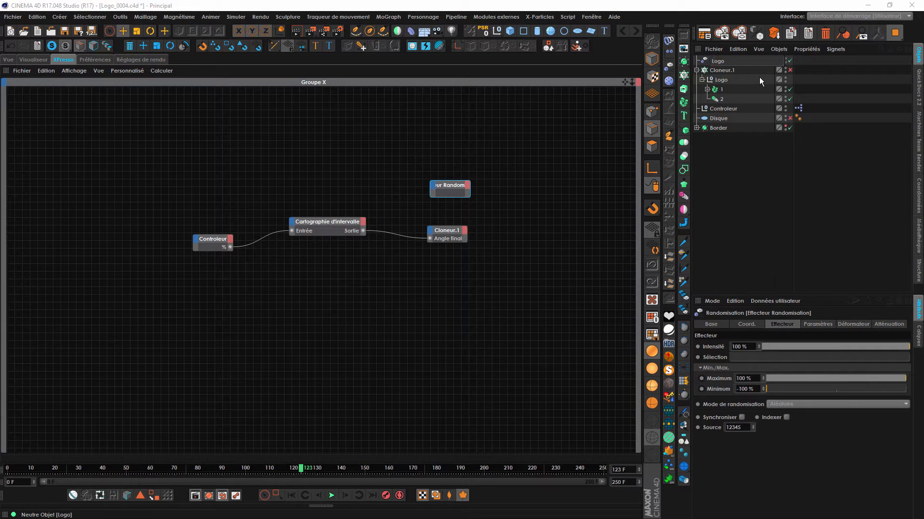
pyautogui.press('Return')
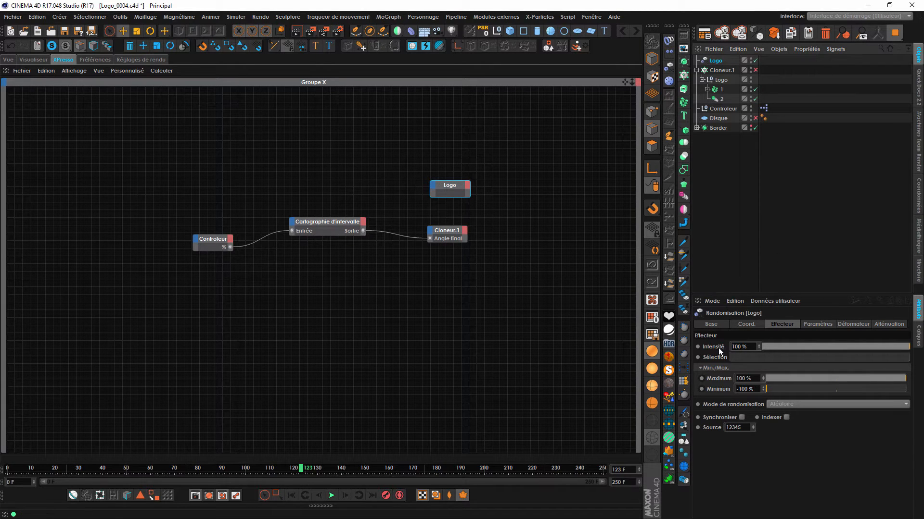
# Add an Intensité input to the Logo node and connect it to the Controleur node's % output.
pyautogui.moveTo(718, 349); pyautogui.dragTo(496, 235)
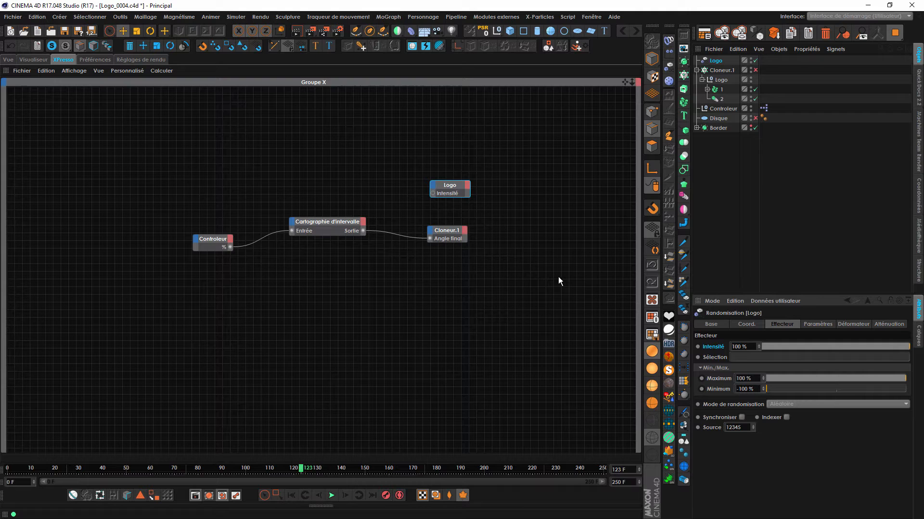
pyautogui.moveTo(432, 194); pyautogui.dragTo(230, 246)
pyautogui.click(11, 59)
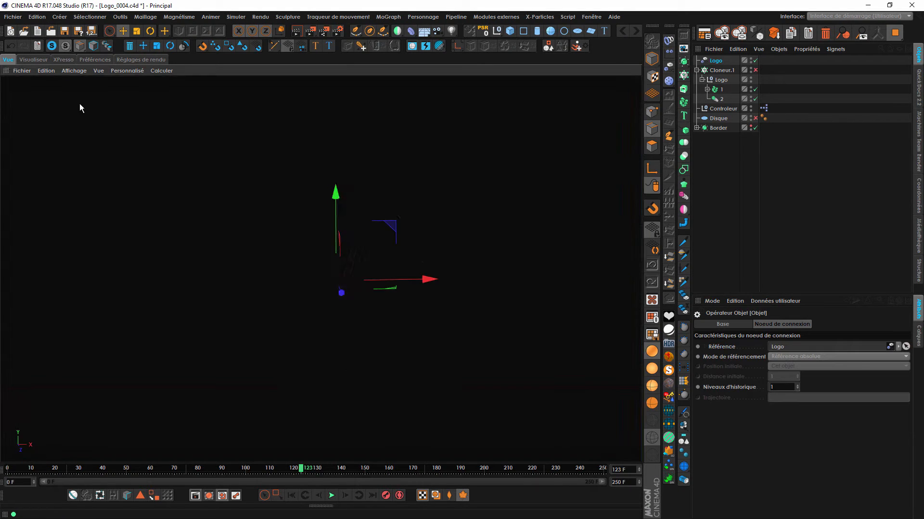
# Enable Cloneur.1 and vary the Controleur percentage to check its effect on the logo in the 3D view.
pyautogui.click(754, 70)
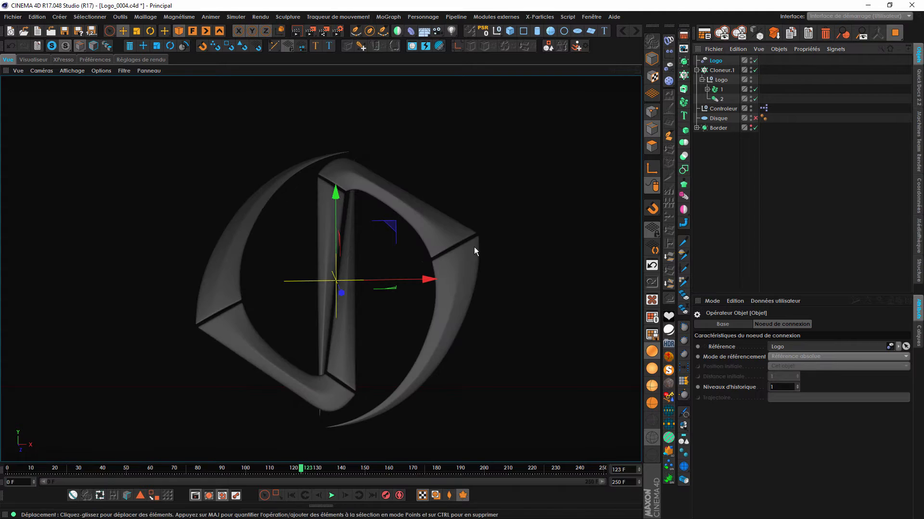
pyautogui.click(716, 60)
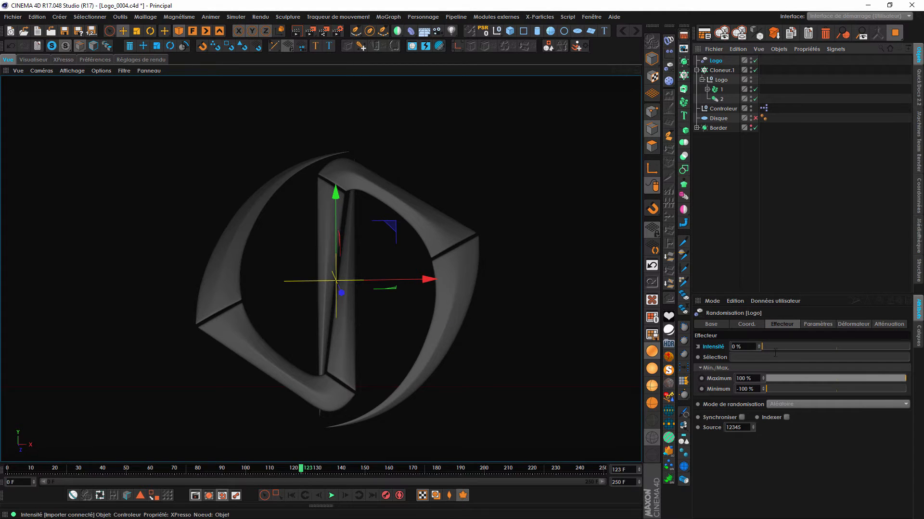
pyautogui.click(717, 110)
pyautogui.moveTo(754, 346); pyautogui.dragTo(880, 366)
pyautogui.keyDown('alt'); pyautogui.moveTo(409, 321); pyautogui.dragTo(452, 341); pyautogui.keyUp('alt')
pyautogui.moveTo(890, 343); pyautogui.dragTo(742, 346)
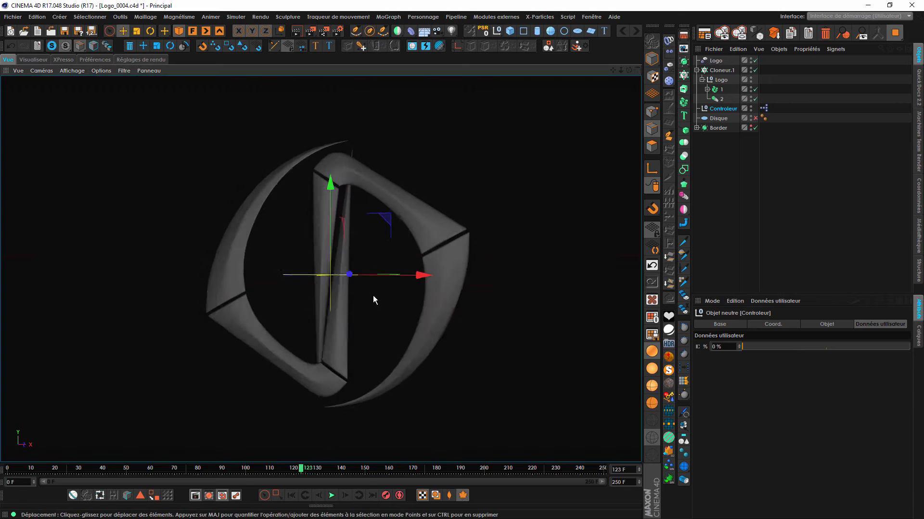
# Move Controleur to the top of the object hierarchy and add its % parameter to the heads-up display.
pyautogui.click(716, 60)
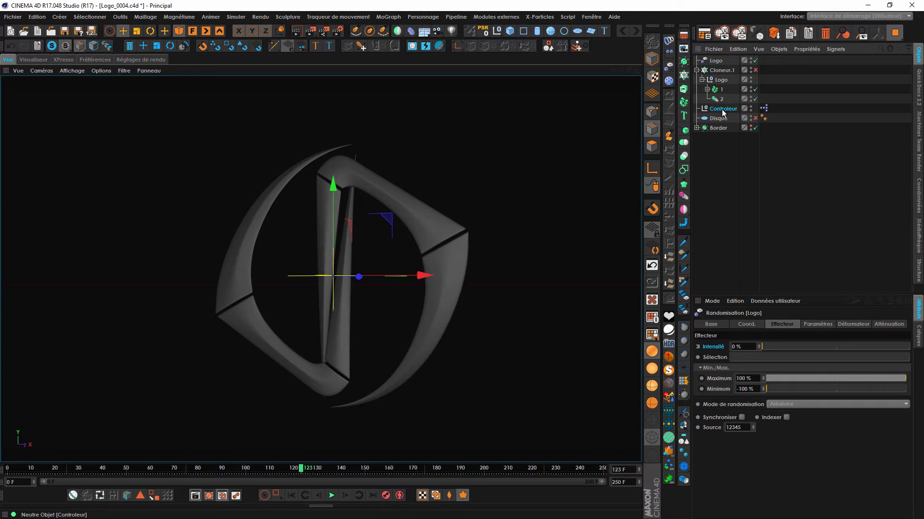
pyautogui.moveTo(712, 60); pyautogui.dragTo(713, 61)
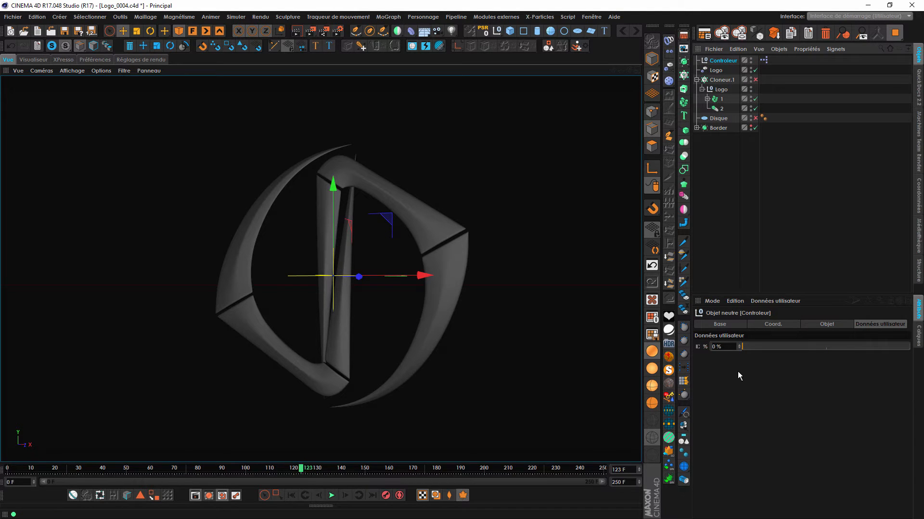
pyautogui.rightClick(706, 347)
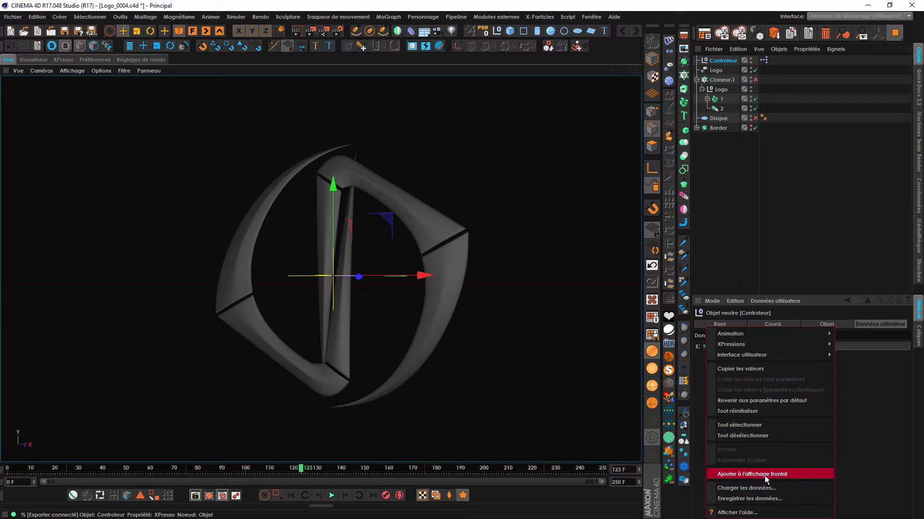
pyautogui.click(736, 474)
pyautogui.rightClick(705, 346)
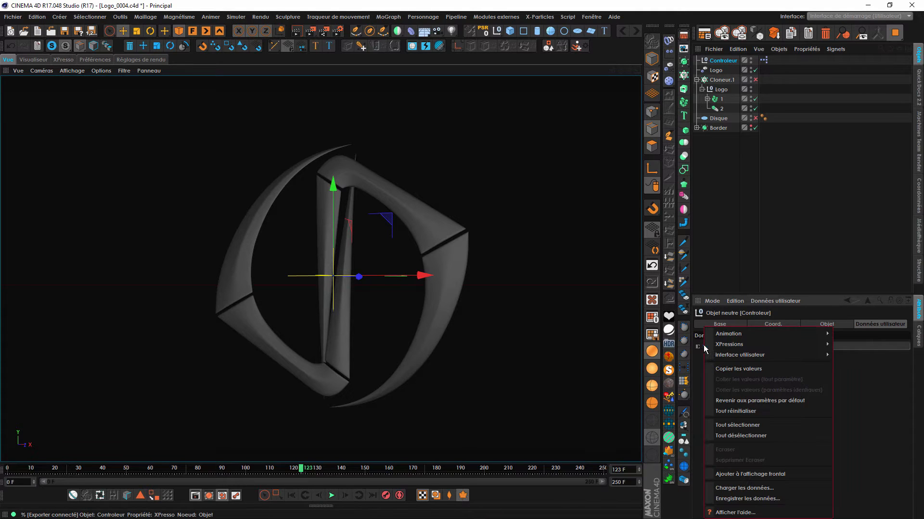
pyautogui.click(761, 475)
# Turn on the heads-up display in the 3D view and move a Controleur % slider to an empty area above the logo.
pyautogui.click(120, 71)
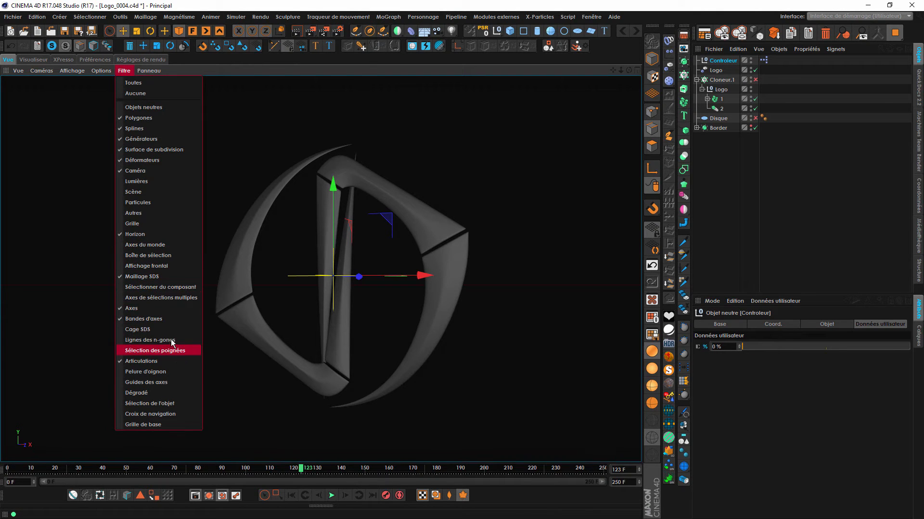
pyautogui.click(158, 266)
pyautogui.keyDown('ctrl'); pyautogui.moveTo(300, 284); pyautogui.dragTo(514, 110); pyautogui.keyUp('ctrl')
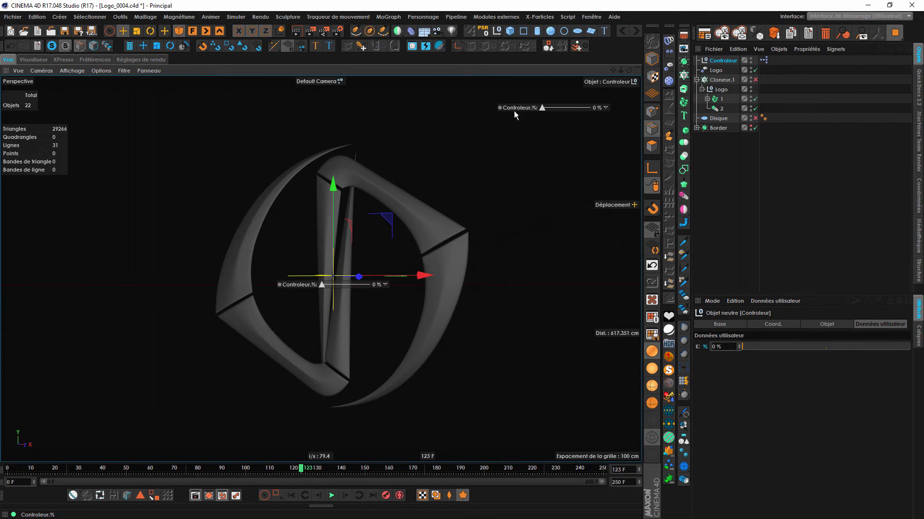
# Delete the duplicate Controleur % slider over the logo and set the remaining one to always show.
pyautogui.rightClick(295, 286)
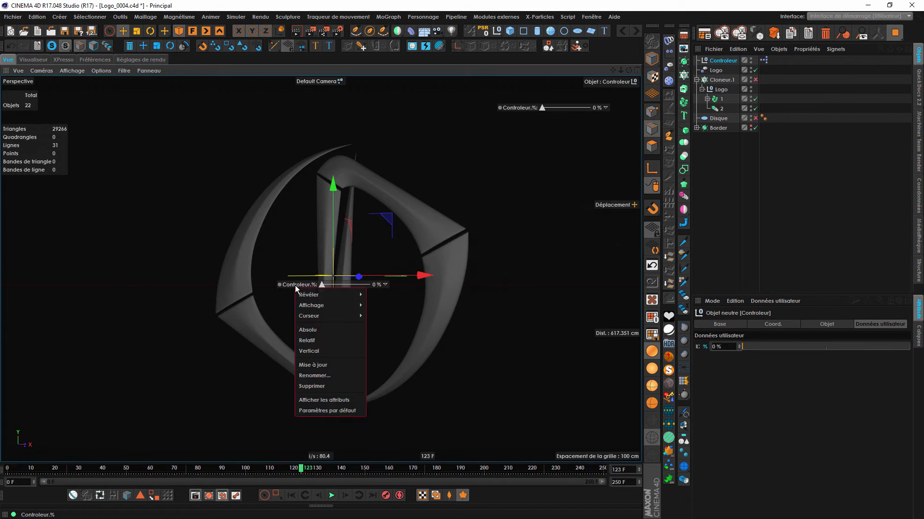
pyautogui.click(317, 384)
pyautogui.rightClick(513, 112)
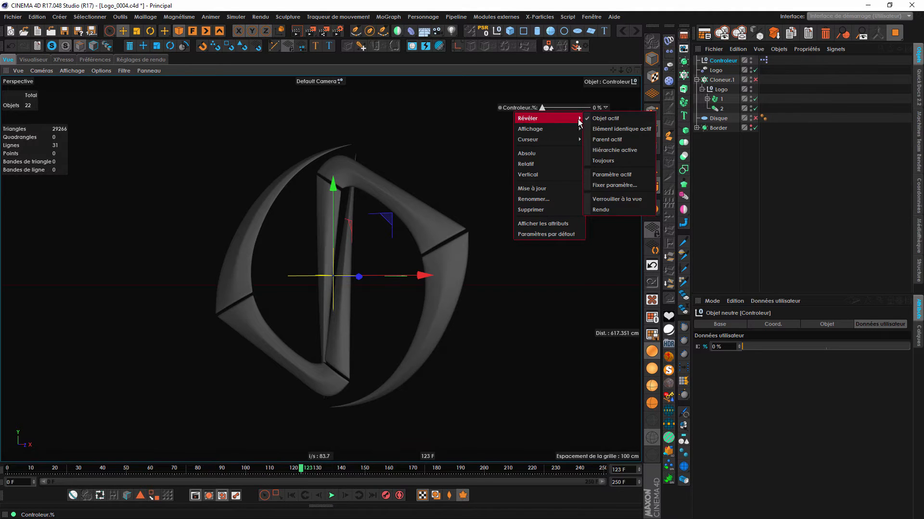
pyautogui.click(615, 162)
# Test the on-screen Controleur slider with nothing selected, then reselect Controleur.
pyautogui.keyDown('alt'); pyautogui.moveTo(462, 169); pyautogui.dragTo(432, 166, button='middle'); pyautogui.keyUp('alt')
pyautogui.click(718, 184)
pyautogui.keyDown('alt'); pyautogui.moveTo(511, 177); pyautogui.dragTo(553, 199, button='middle'); pyautogui.keyUp('alt')
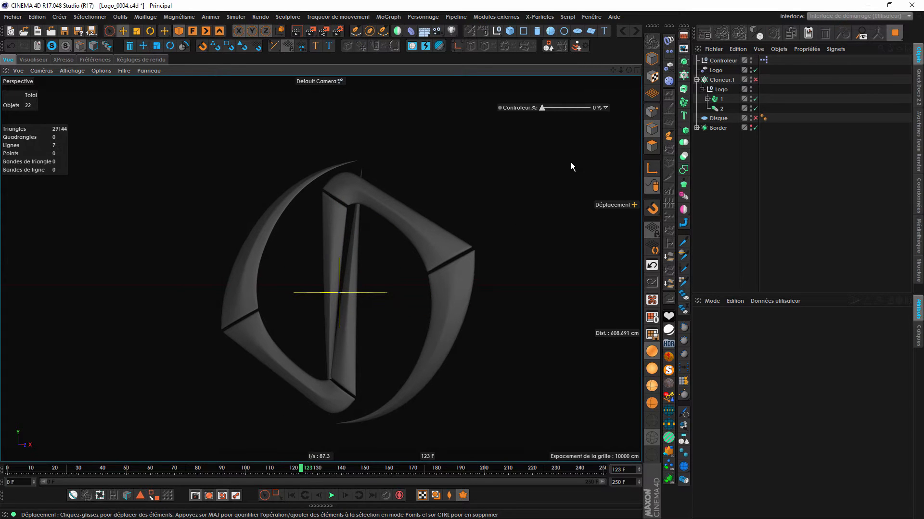
pyautogui.moveTo(541, 107)
pyautogui.mouseDown()
pyautogui.moveTo(611, 119)
pyautogui.moveTo(539, 121)
pyautogui.mouseUp()
pyautogui.click(721, 61)
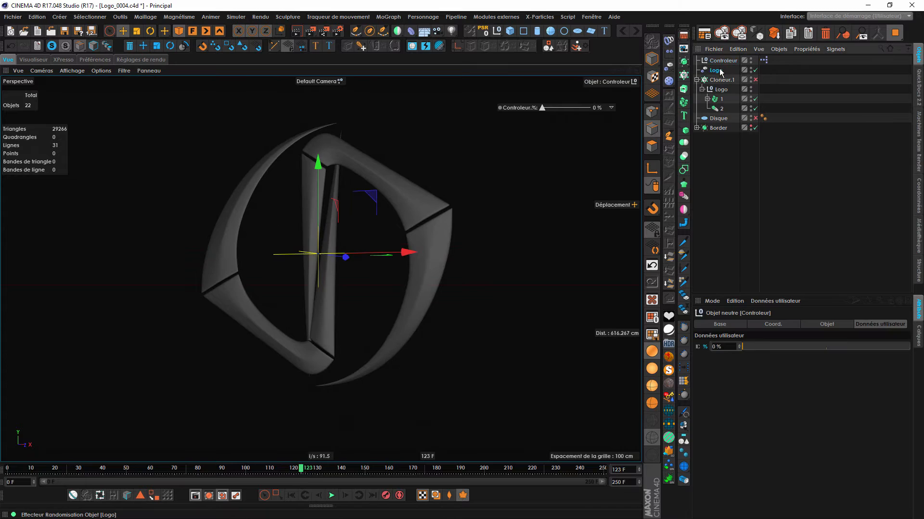
# Turn on position in the Logo effector, raise P.Z to 424 cm and set the Controleur percentage to 100 %.
pyautogui.click(716, 71)
pyautogui.click(813, 324)
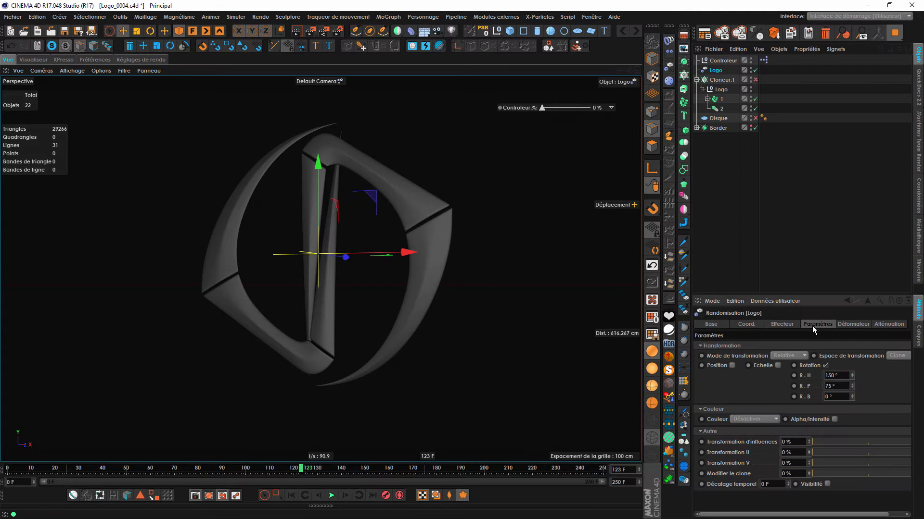
pyautogui.click(732, 366)
pyautogui.moveTo(759, 397); pyautogui.dragTo(758, 356)
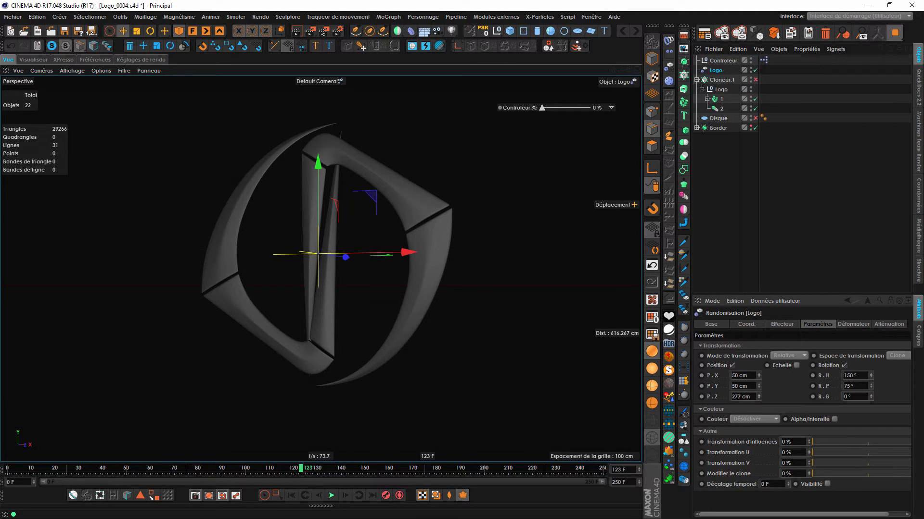
pyautogui.press('Up')
pyautogui.moveTo(745, 347); pyautogui.dragTo(908, 348)
pyautogui.click(716, 71)
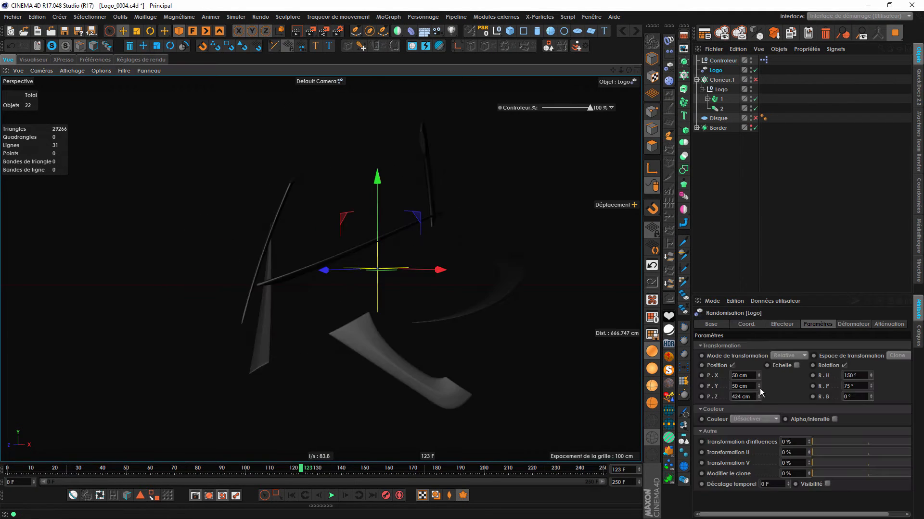
# Set the Logo effector's P.X and P.Y to 100 cm and test the scatter with the on-screen Controleur slider.
pyautogui.moveTo(759, 386); pyautogui.dragTo(713, 383)
pyautogui.doubleClick(735, 386)
pyautogui.write('100')
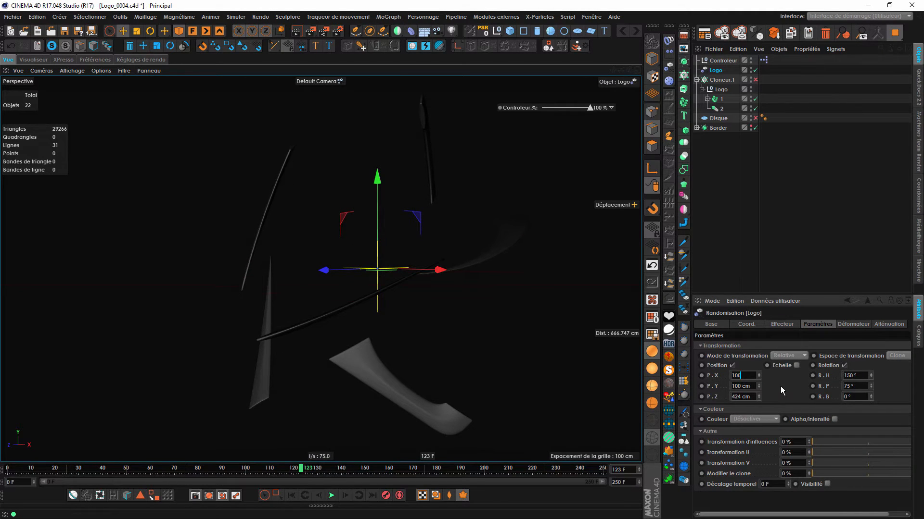
pyautogui.press('Return')
pyautogui.keyDown('alt'); pyautogui.moveTo(381, 353); pyautogui.dragTo(403, 334); pyautogui.keyUp('alt')
pyautogui.moveTo(589, 107); pyautogui.dragTo(639, 134)
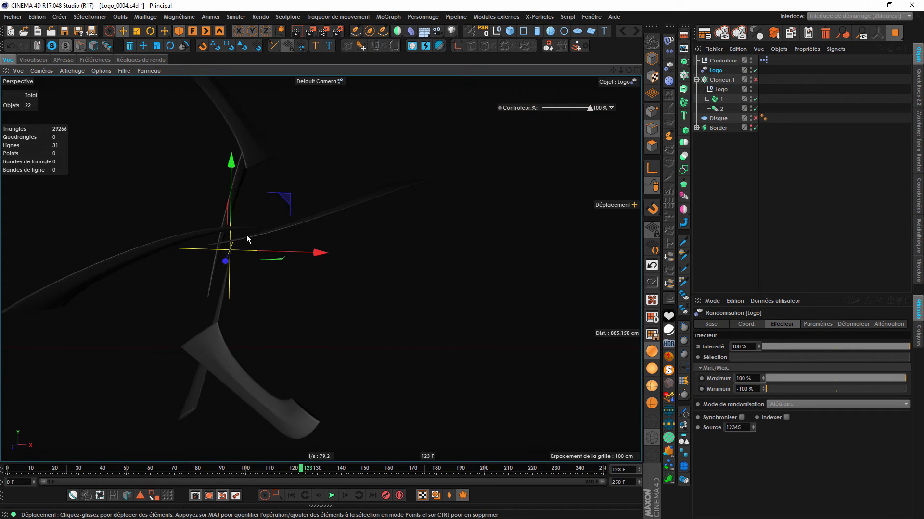
# Try offsetting Fracture object 1 along X through its Position.X, and reset the value.
pyautogui.keyDown('alt'); pyautogui.moveTo(270, 238); pyautogui.dragTo(391, 173); pyautogui.keyUp('alt')
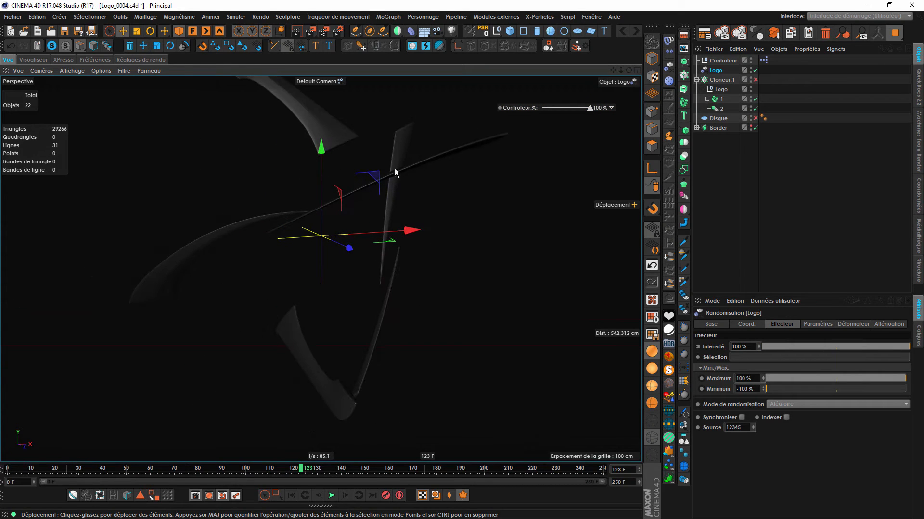
pyautogui.click(710, 100)
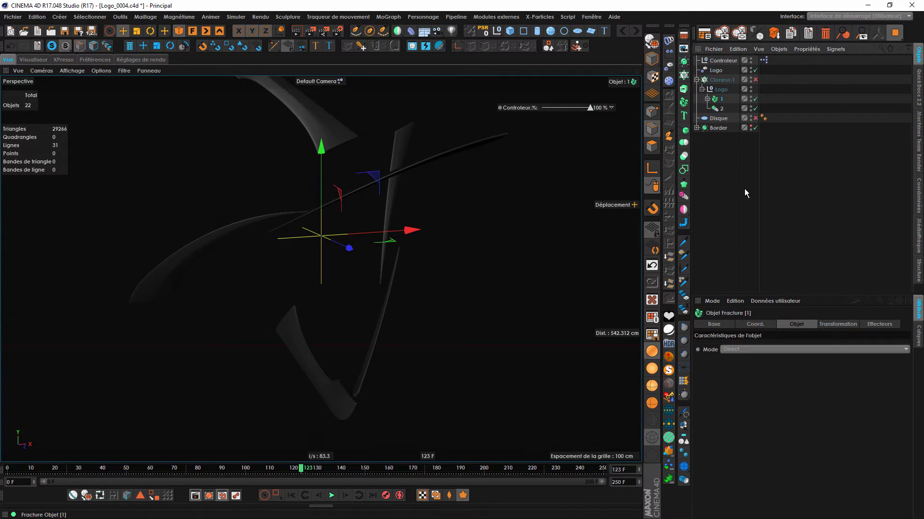
pyautogui.click(756, 326)
pyautogui.moveTo(763, 345)
pyautogui.mouseDown()
pyautogui.moveTo(763, 332)
pyautogui.moveTo(763, 348)
pyautogui.mouseUp()
pyautogui.keyDown('alt'); pyautogui.moveTo(449, 299); pyautogui.dragTo(408, 300); pyautogui.keyUp('alt')
pyautogui.rightClick(763, 345)
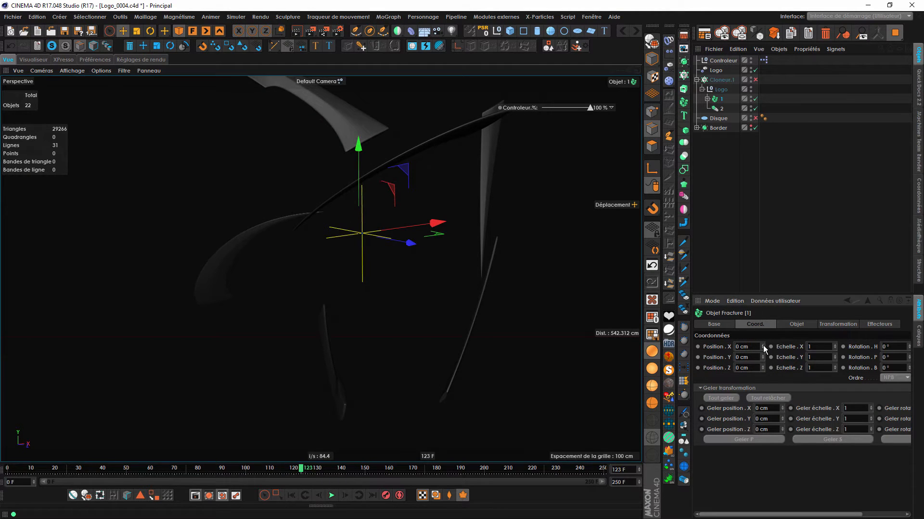
pyautogui.keyDown('alt'); pyautogui.moveTo(428, 184); pyautogui.dragTo(440, 201); pyautogui.keyUp('alt')
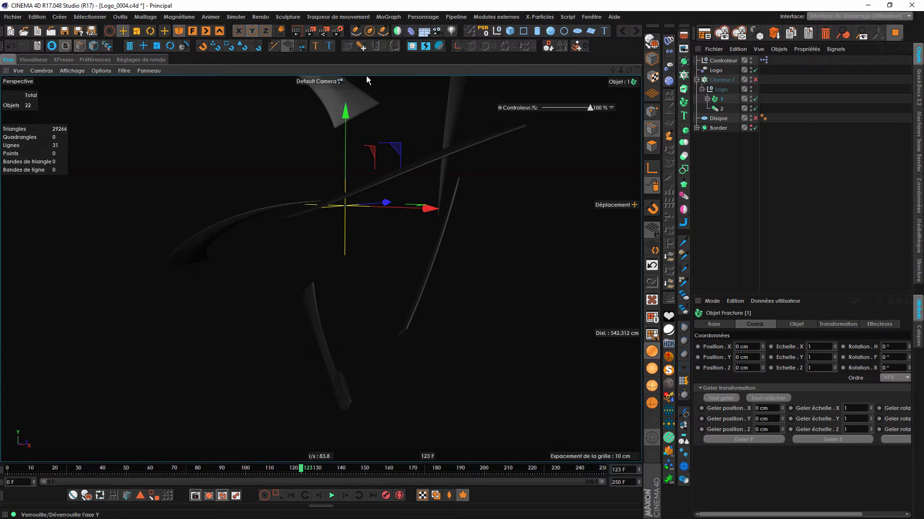
# Spread out the nodes in the XPresso graph and add objects 1 and 2 as nodes below the Logo node.
pyautogui.click(139, 60)
pyautogui.click(96, 59)
pyautogui.click(63, 59)
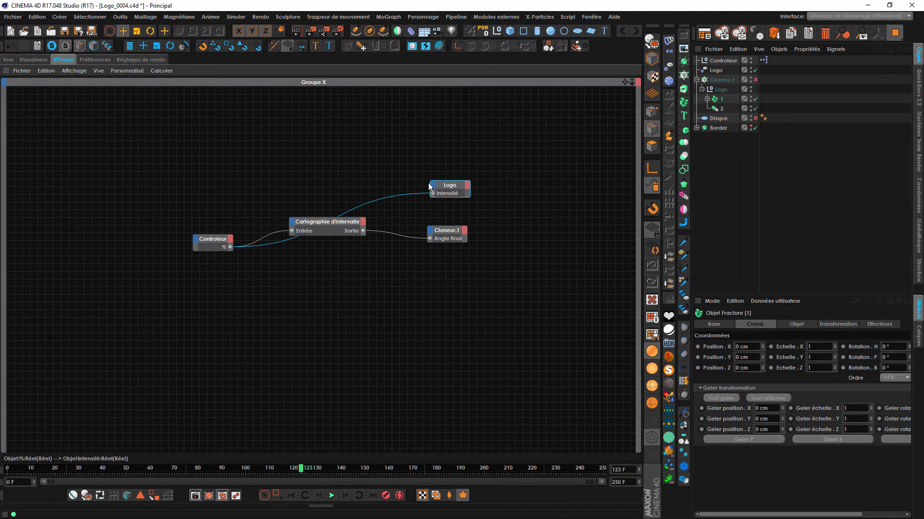
pyautogui.moveTo(336, 223); pyautogui.dragTo(350, 253)
pyautogui.moveTo(435, 233); pyautogui.dragTo(444, 262)
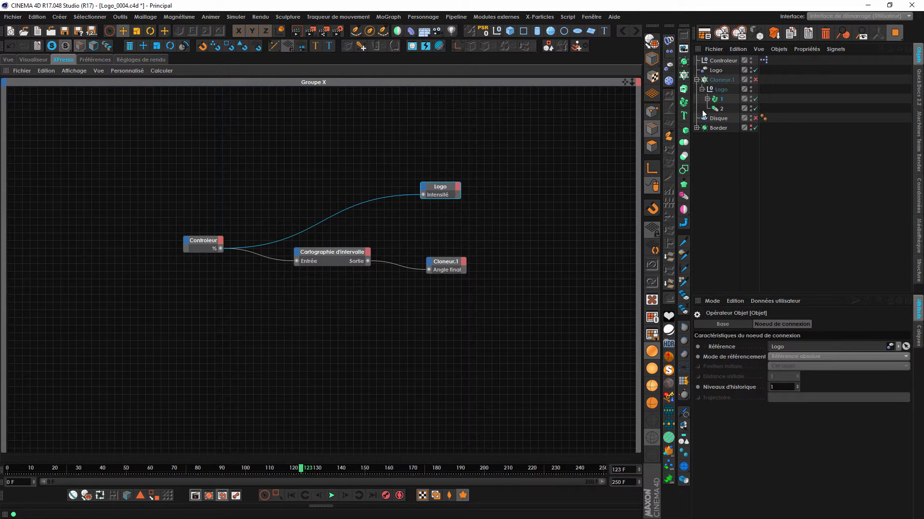
pyautogui.click(721, 100)
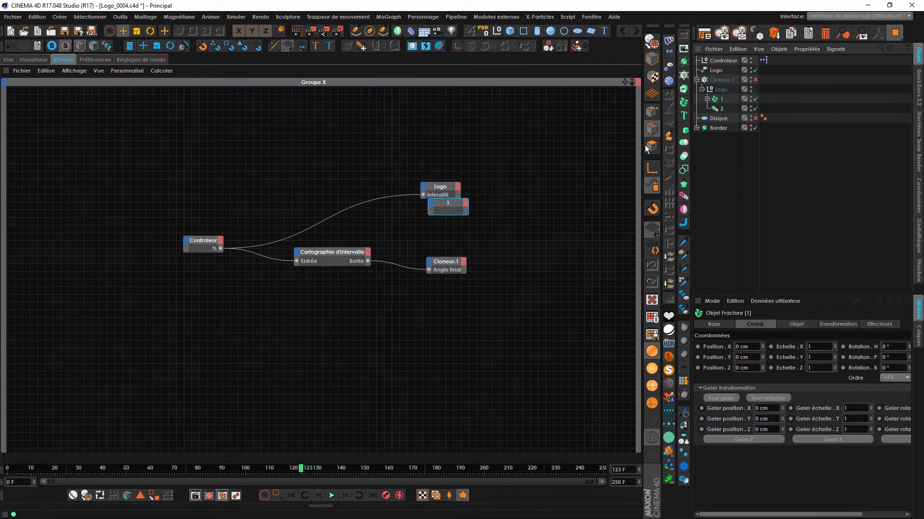
pyautogui.moveTo(499, 226); pyautogui.dragTo(447, 161)
# Add a Position . X input port to the XPresso nodes for objects 1 and 2.
pyautogui.click(721, 100)
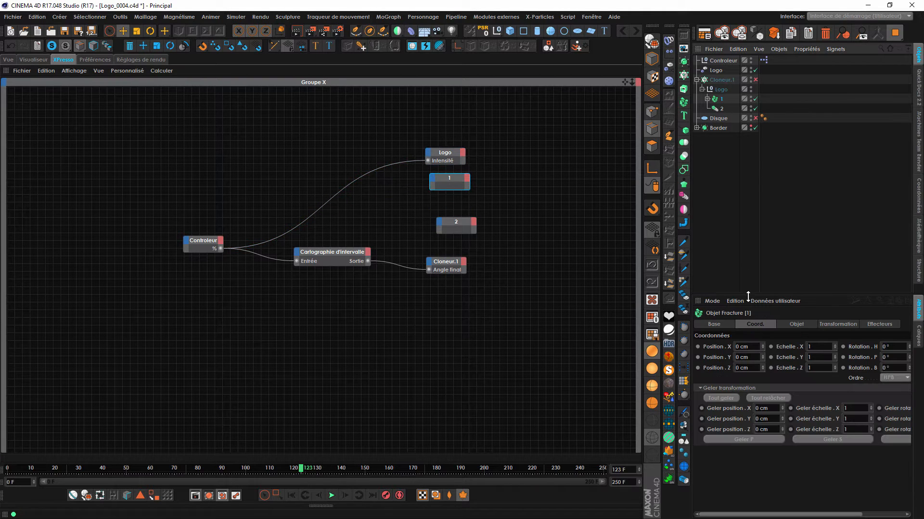
pyautogui.moveTo(729, 346); pyautogui.dragTo(444, 207)
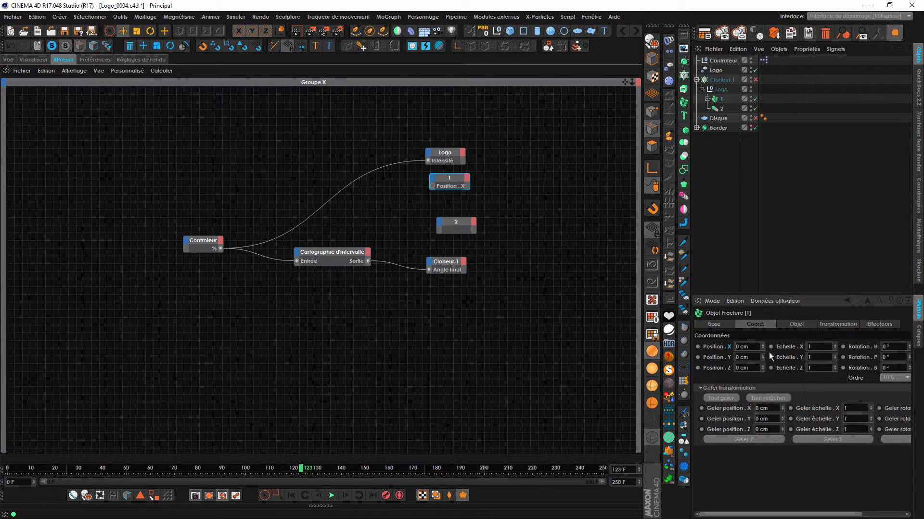
pyautogui.click(456, 221)
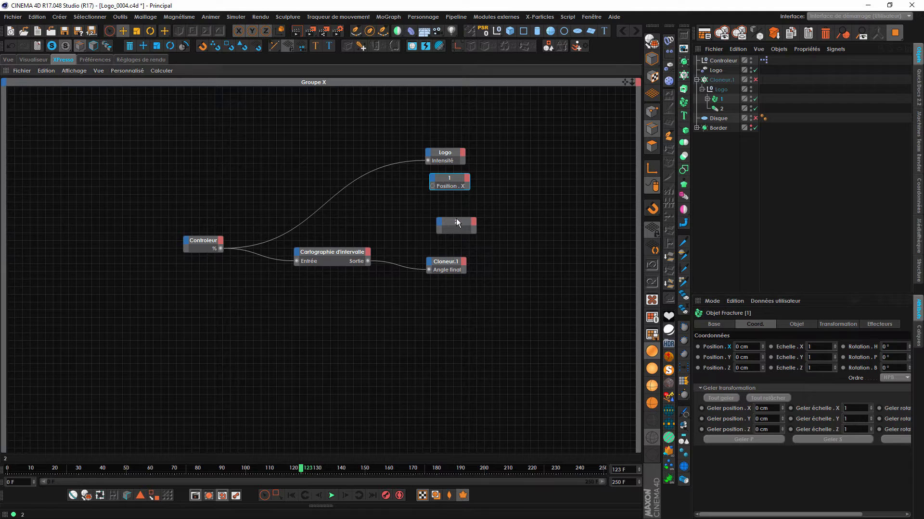
pyautogui.click(720, 109)
pyautogui.moveTo(727, 348); pyautogui.dragTo(652, 349)
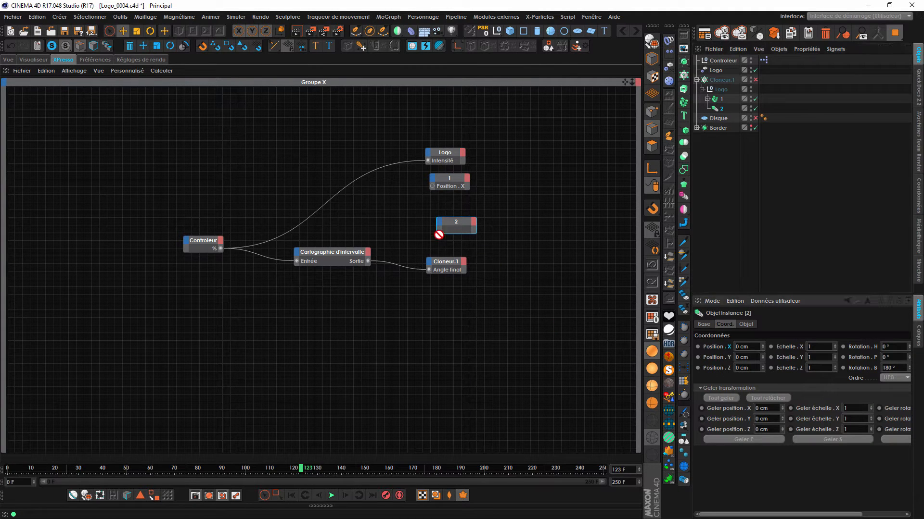
pyautogui.moveTo(446, 223); pyautogui.dragTo(446, 223)
# Duplicate the Cartographie d'intervalle node and set the copy's input and output ranges to Personnalisé.
pyautogui.moveTo(336, 259); pyautogui.dragTo(350, 205)
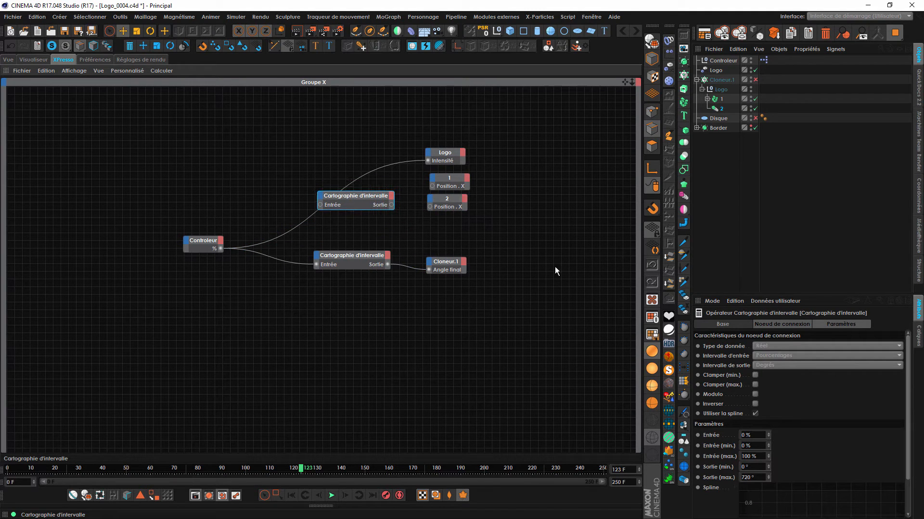
pyautogui.click(771, 354)
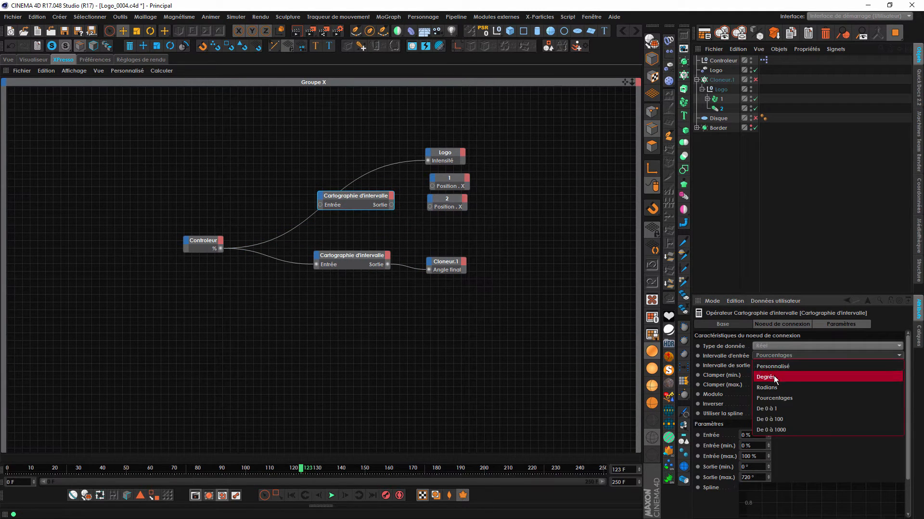
pyautogui.click(779, 367)
pyautogui.click(777, 365)
pyautogui.click(778, 377)
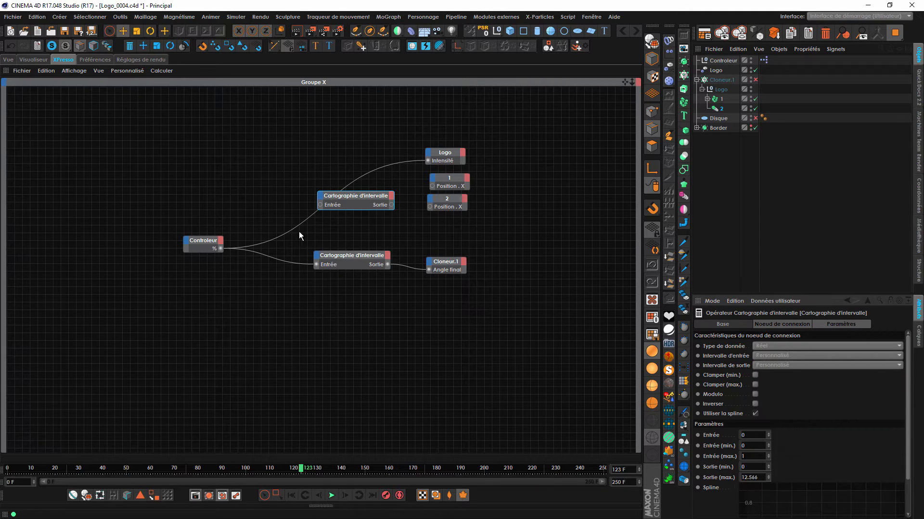
# Set the new mapper's input range to Pourcentages and connect Controleur's % output to its Entrée.
pyautogui.moveTo(328, 197); pyautogui.dragTo(313, 200)
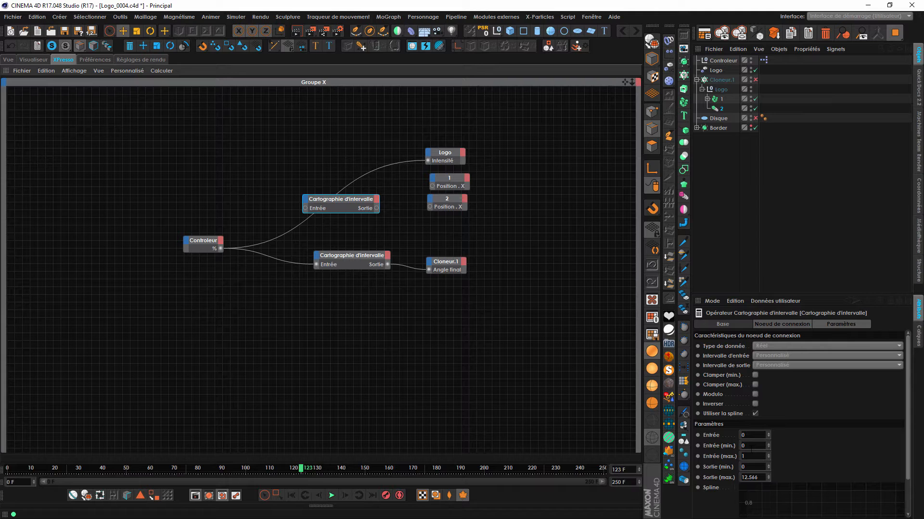
pyautogui.click(783, 356)
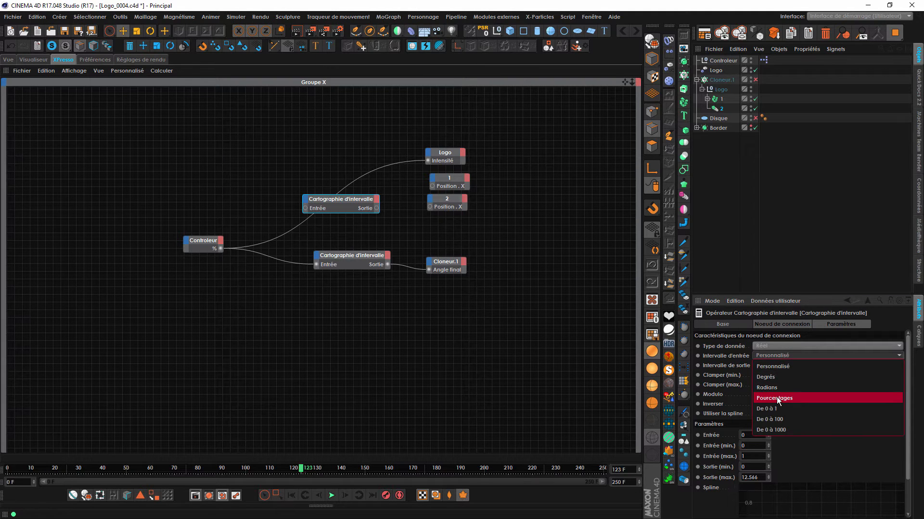
pyautogui.click(770, 396)
pyautogui.moveTo(221, 248); pyautogui.dragTo(305, 180)
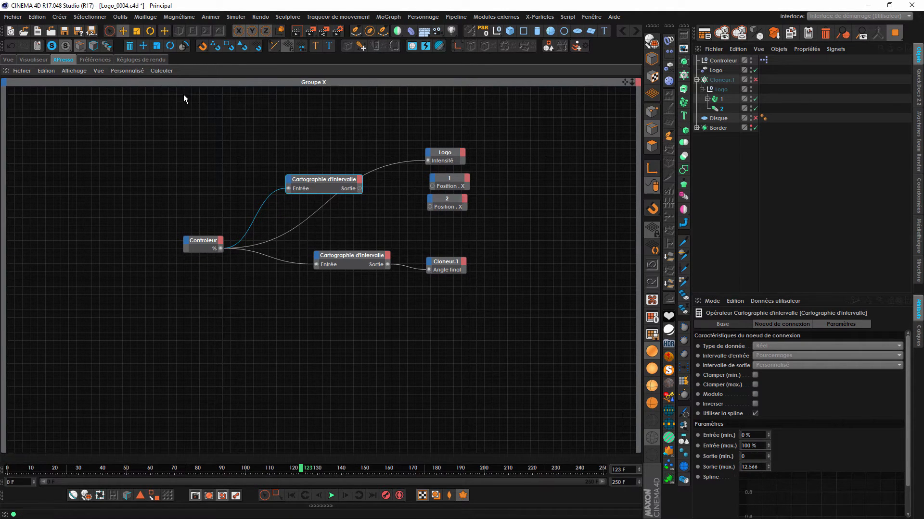
# Open a new floating perspective view, enlarge it and place it over the lower part of the XPresso graph.
pyautogui.rightClick(58, 63)
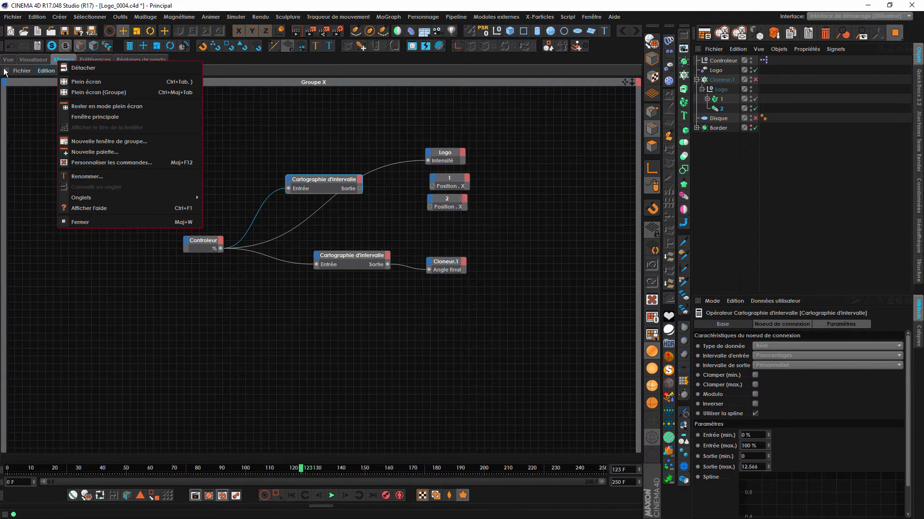
pyautogui.click(520, 123)
pyautogui.click(591, 16)
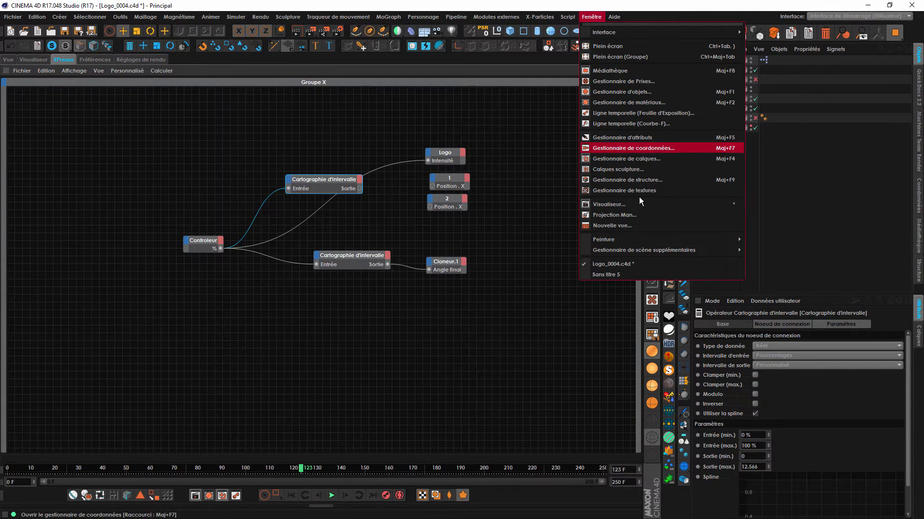
pyautogui.click(614, 227)
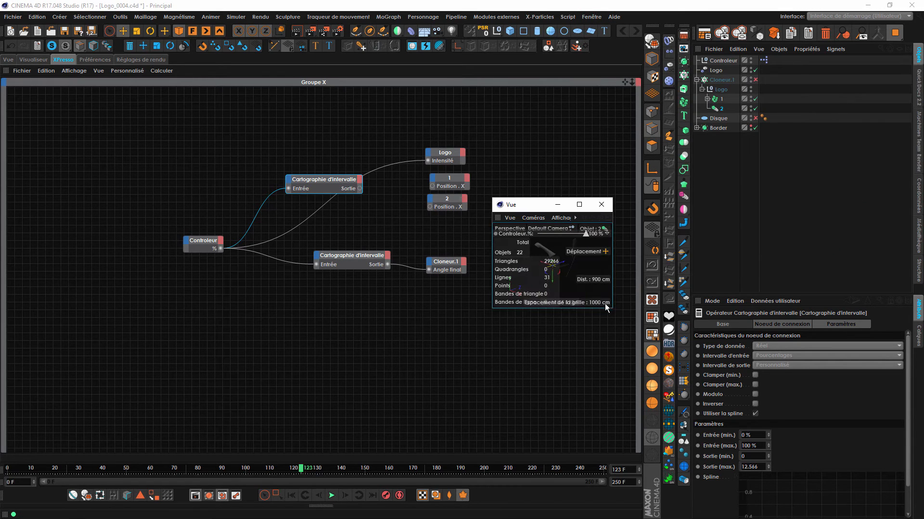
pyautogui.moveTo(605, 304); pyautogui.dragTo(846, 446)
pyautogui.moveTo(705, 210); pyautogui.dragTo(281, 284)
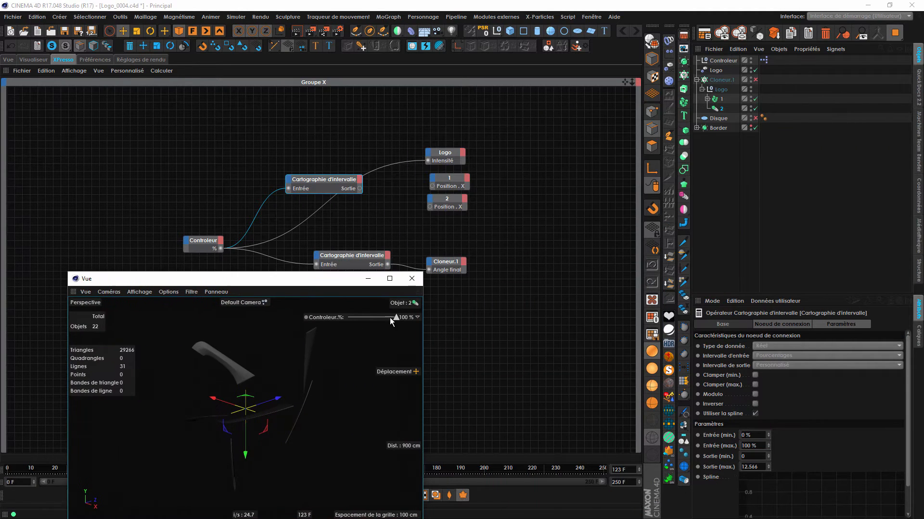
pyautogui.click(505, 345)
pyautogui.moveTo(343, 284); pyautogui.dragTo(304, 281)
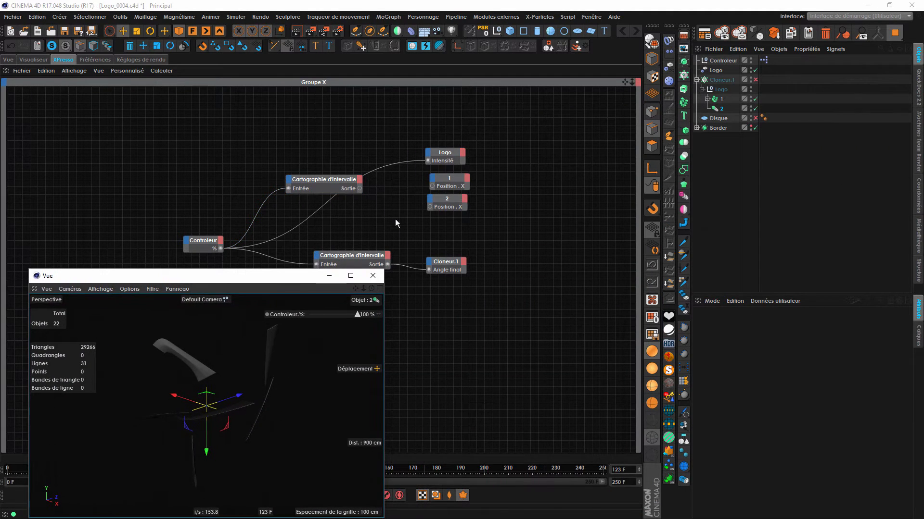
# Link the new mapper's Sortie to node 1's Position . X and test the Controleur slider with the Logo effector disabled.
pyautogui.moveTo(624, 82); pyautogui.dragTo(665, 41)
pyautogui.click(364, 142)
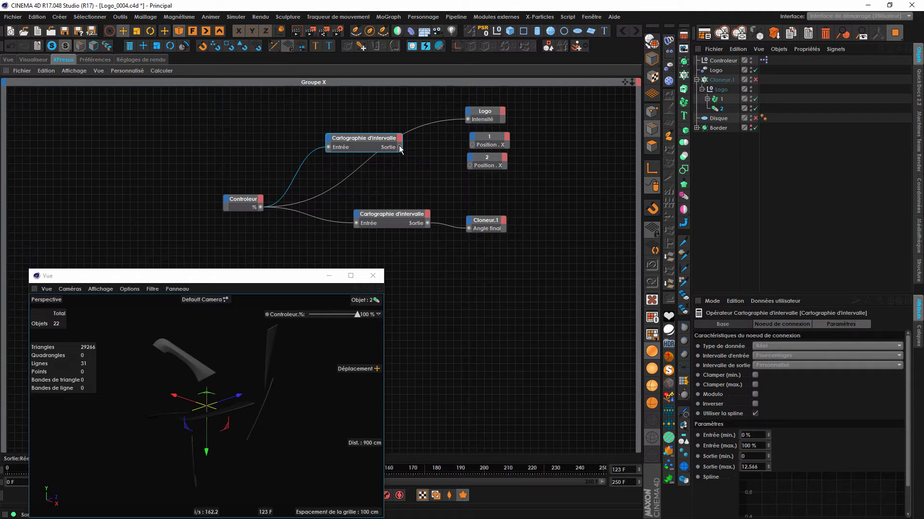
pyautogui.moveTo(440, 146); pyautogui.dragTo(473, 145)
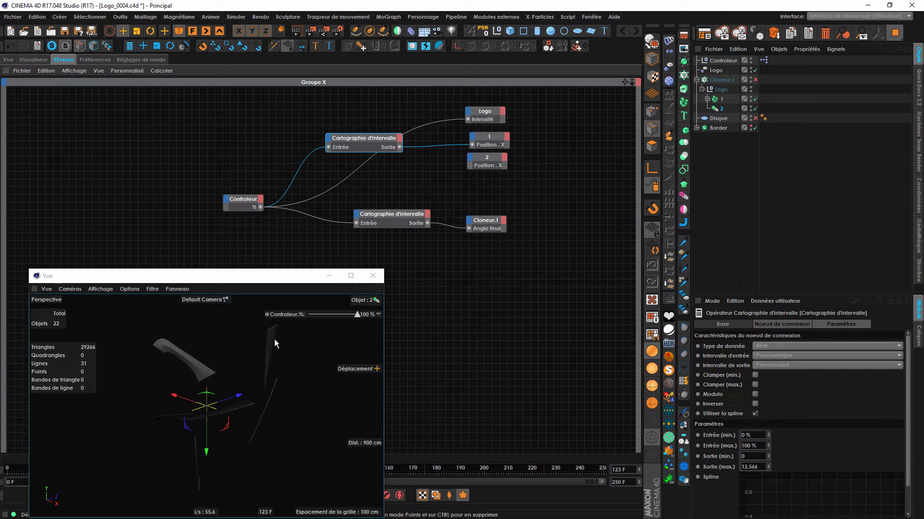
pyautogui.moveTo(353, 315)
pyautogui.mouseDown()
pyautogui.moveTo(302, 313)
pyautogui.moveTo(359, 315)
pyautogui.mouseUp()
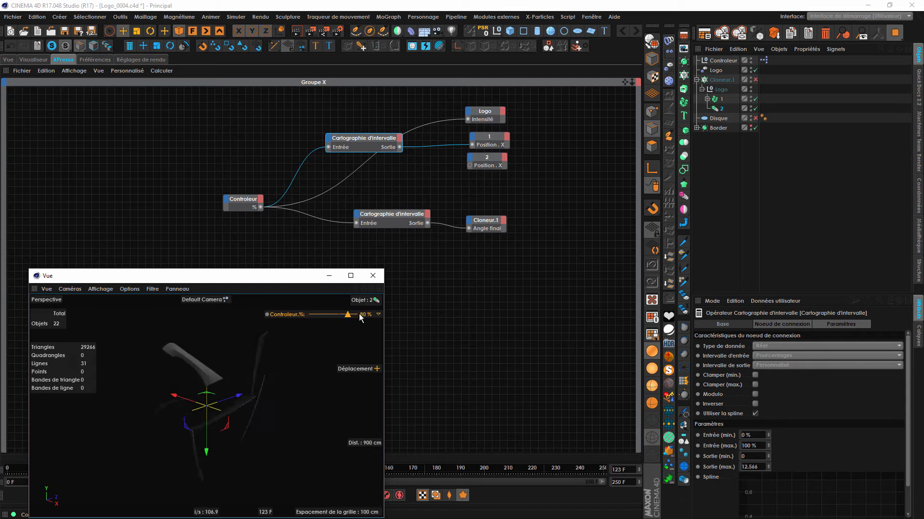
pyautogui.click(756, 71)
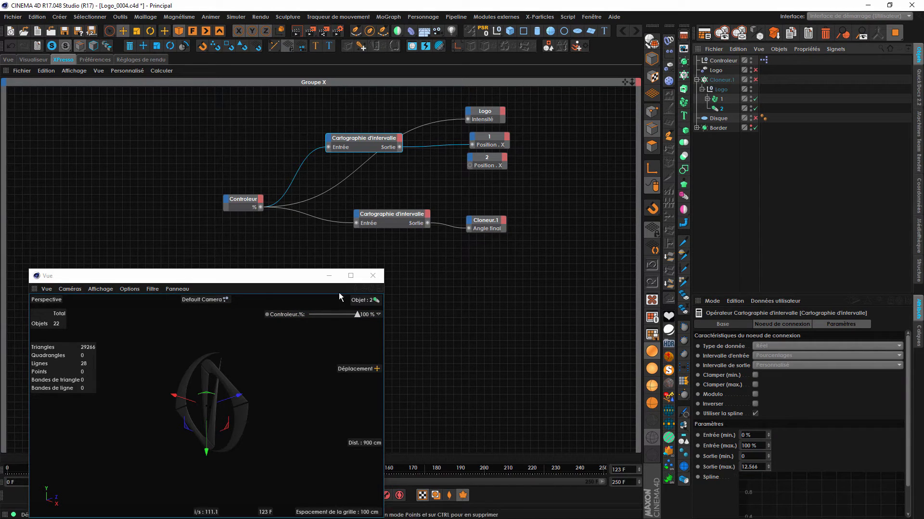
pyautogui.moveTo(358, 314)
pyautogui.mouseDown()
pyautogui.moveTo(281, 320)
pyautogui.moveTo(355, 315)
pyautogui.mouseUp()
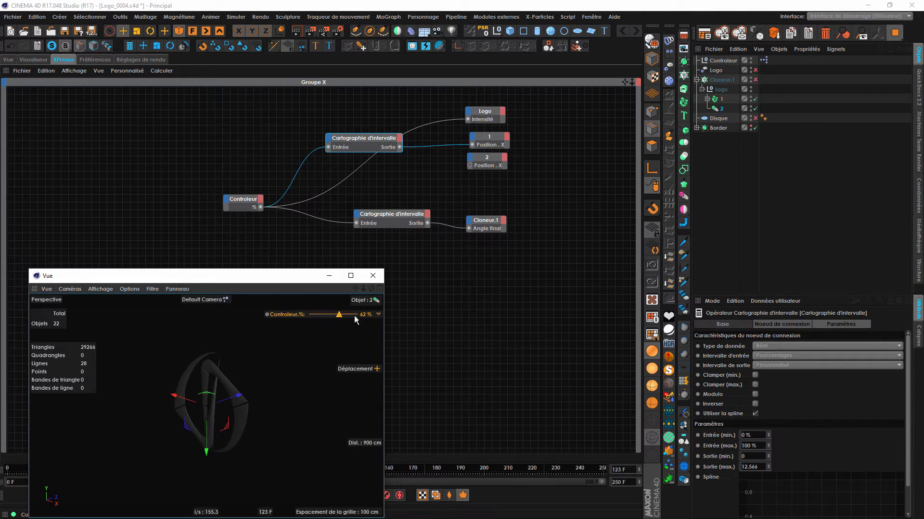
# Set the new mapper's Sortie (max.) to -50 and test the shift by lowering the Controleur slider to 0 %.
pyautogui.click(368, 144)
pyautogui.click(753, 467)
pyautogui.write('-50')
pyautogui.press('Return')
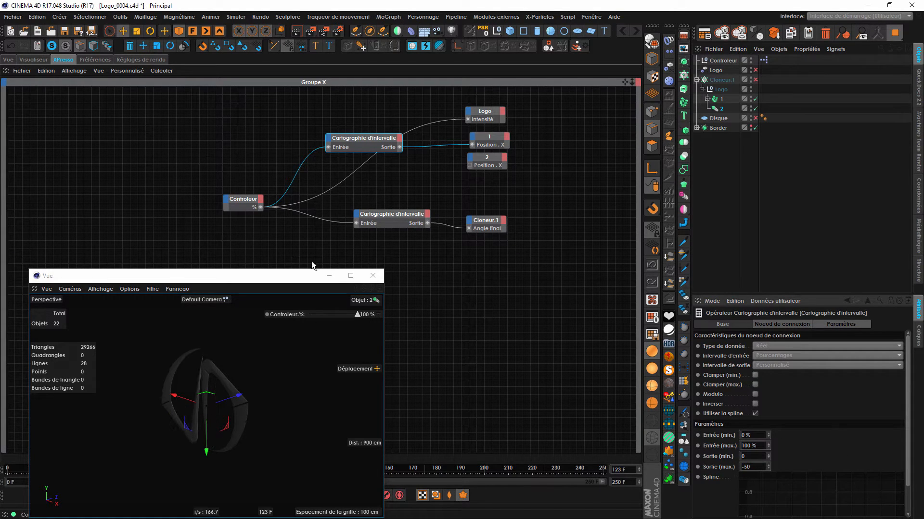
pyautogui.moveTo(357, 315); pyautogui.dragTo(274, 320)
# Duplicate the mapper that drives object 1 and set the copy's Sortie (max.) to 50.
pyautogui.moveTo(370, 140); pyautogui.dragTo(364, 113)
pyautogui.hotkey('ctrl', 'c')
pyautogui.hotkey('ctrl', 'v')
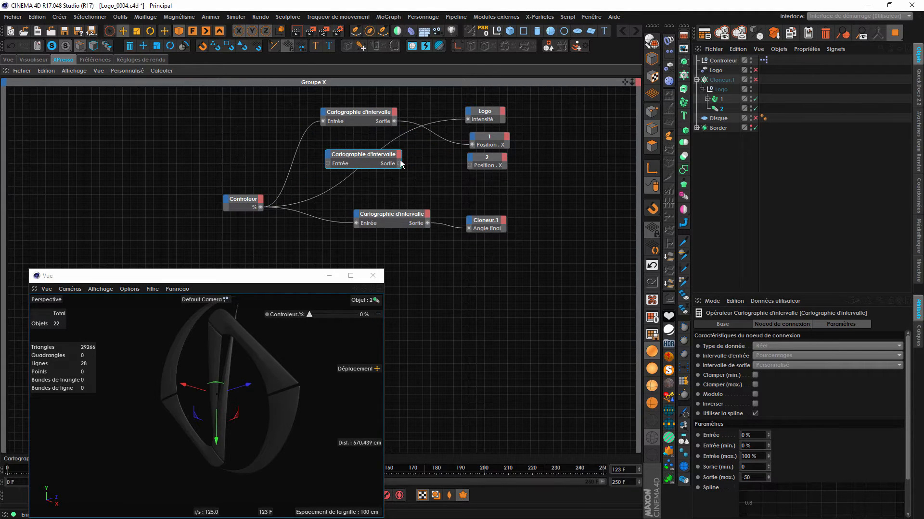
pyautogui.moveTo(755, 478); pyautogui.dragTo(689, 480)
pyautogui.write('50')
pyautogui.press('Return')
# Wire the copied mapper between Controleur's % and node 2's Position . X, and test the slider with Cloneur.1 and the Logo effector re-enabled.
pyautogui.moveTo(328, 165); pyautogui.dragTo(261, 209)
pyautogui.moveTo(309, 314); pyautogui.dragTo(430, 343)
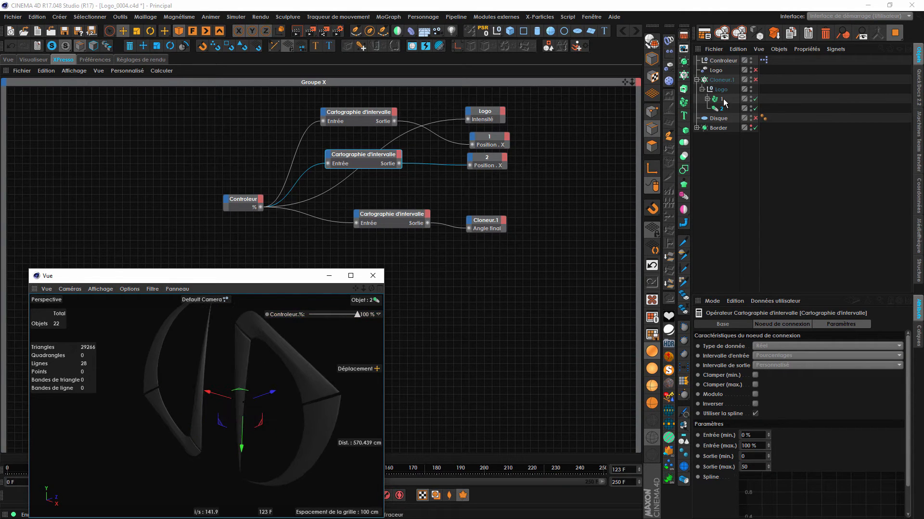
pyautogui.click(755, 79)
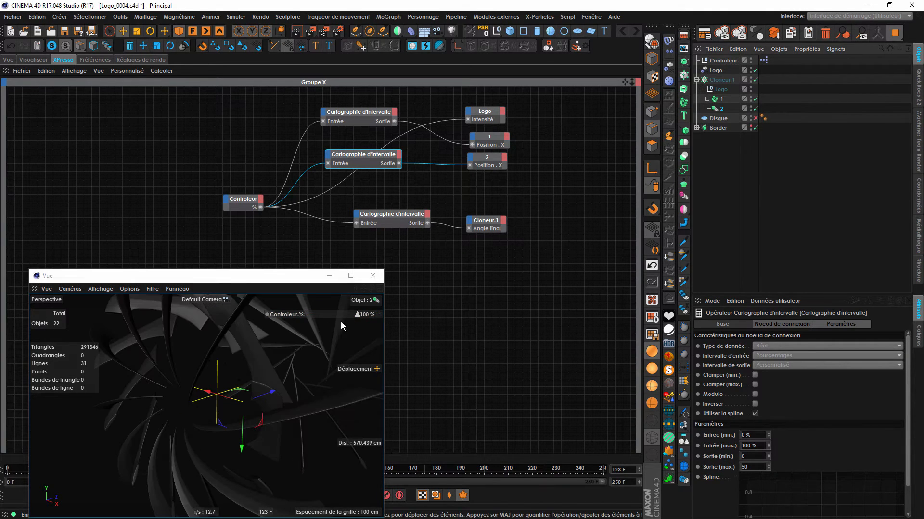
pyautogui.moveTo(356, 313)
pyautogui.mouseDown()
pyautogui.moveTo(298, 319)
pyautogui.moveTo(362, 316)
pyautogui.moveTo(313, 311)
pyautogui.moveTo(353, 316)
pyautogui.moveTo(318, 319)
pyautogui.moveTo(334, 322)
pyautogui.moveTo(368, 318)
pyautogui.moveTo(306, 316)
pyautogui.mouseUp()
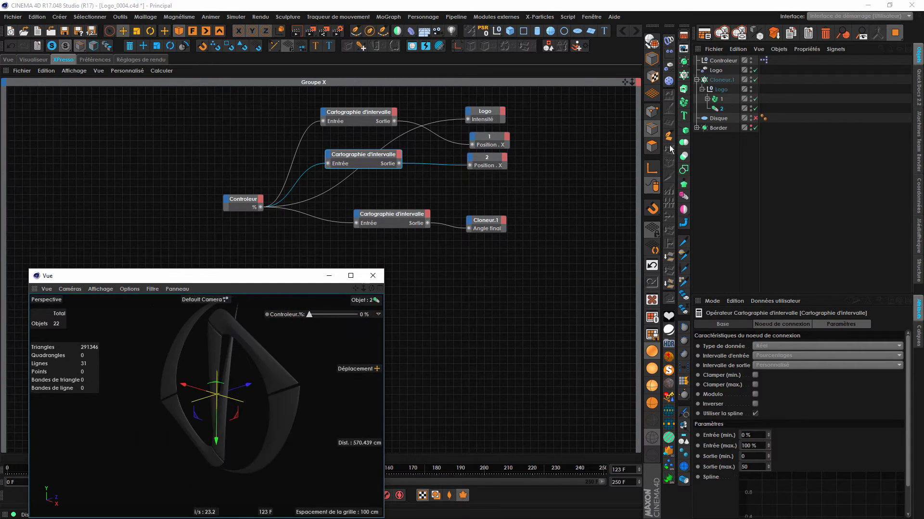
# Add a second Random effector to Cloneur.1 and set its P.Z to 3000.
pyautogui.click(717, 71)
pyautogui.click(717, 79)
pyautogui.click(696, 80)
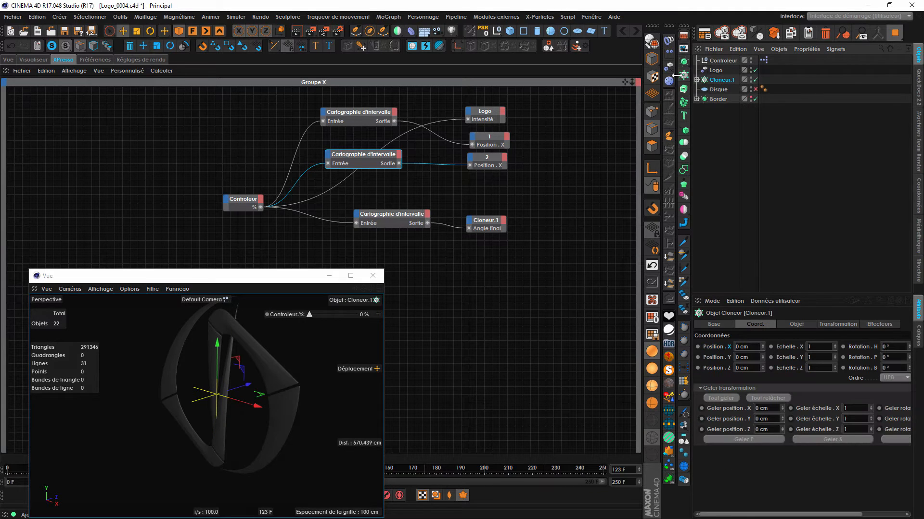
pyautogui.click(669, 68)
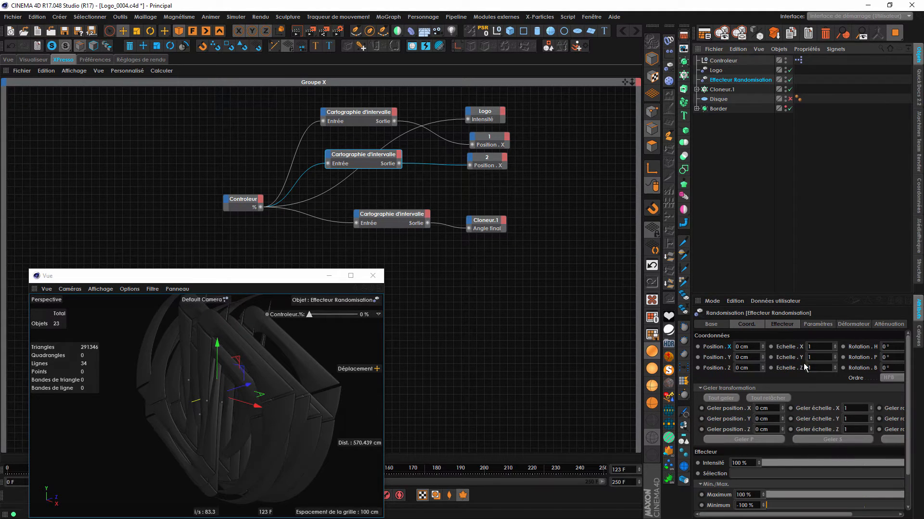
pyautogui.click(817, 324)
pyautogui.moveTo(759, 397); pyautogui.dragTo(759, 265)
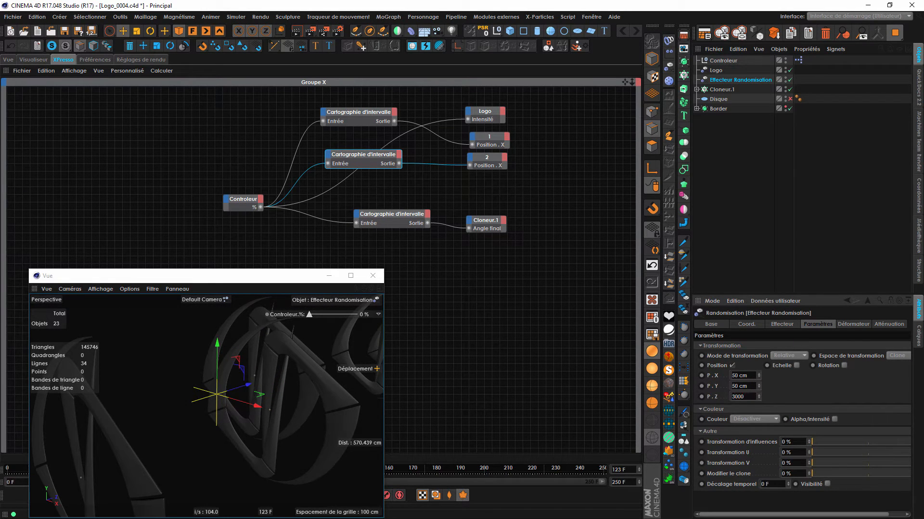
# Set the second Random effector's P.X and P.Y to 200 cm.
pyautogui.press('Return')
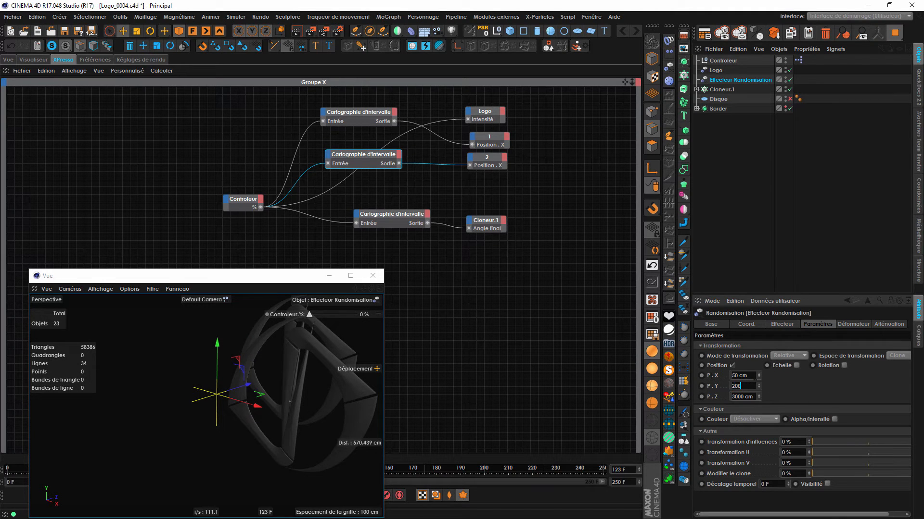
pyautogui.hotkey('shift', 'Tab')
pyautogui.write('200')
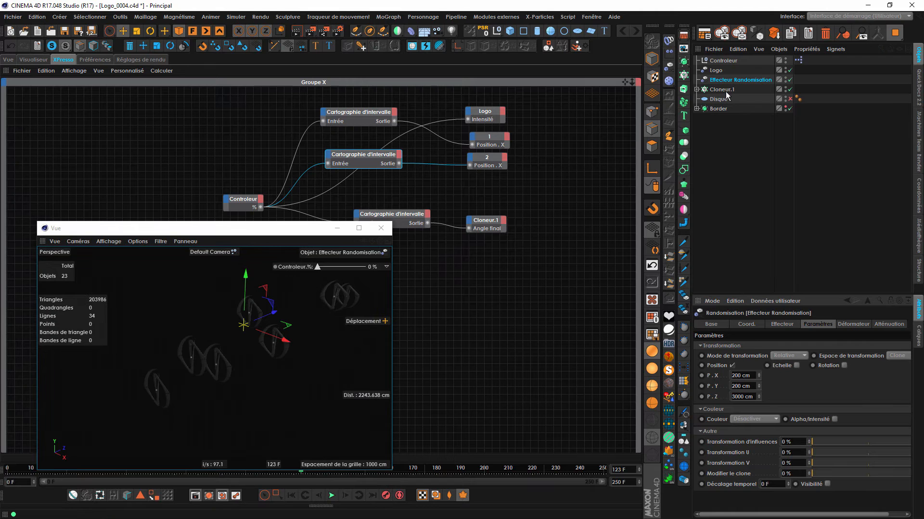
# Rename the second Random effector to Cloneur in the object list.
pyautogui.doubleClick(728, 81)
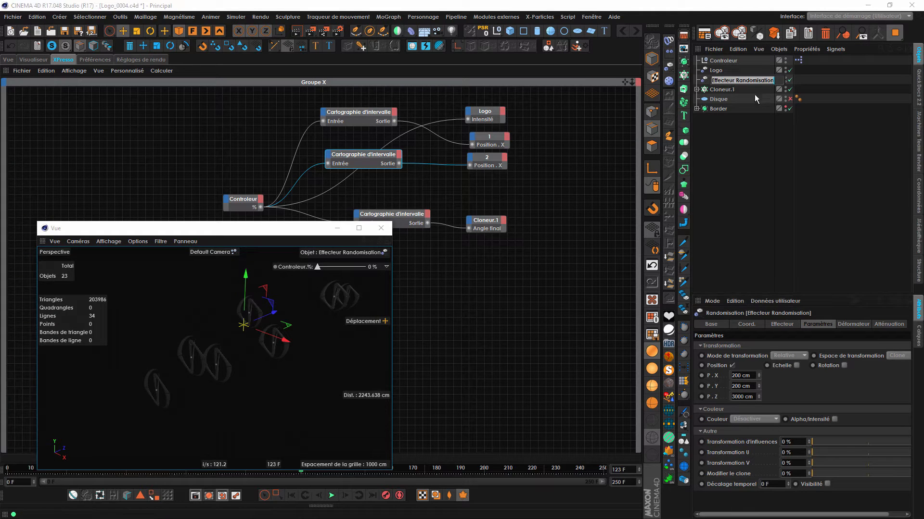
pyautogui.write('C')
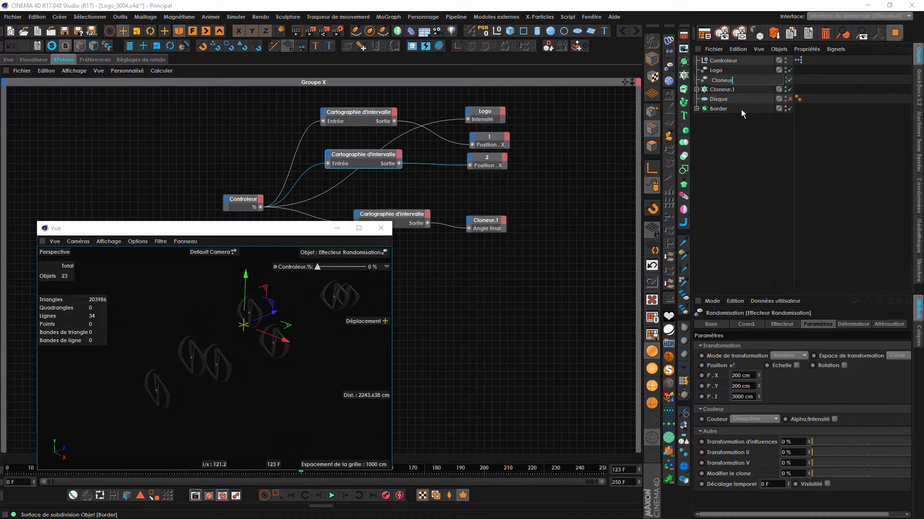
pyautogui.write('loneur')
pyautogui.press('Return')
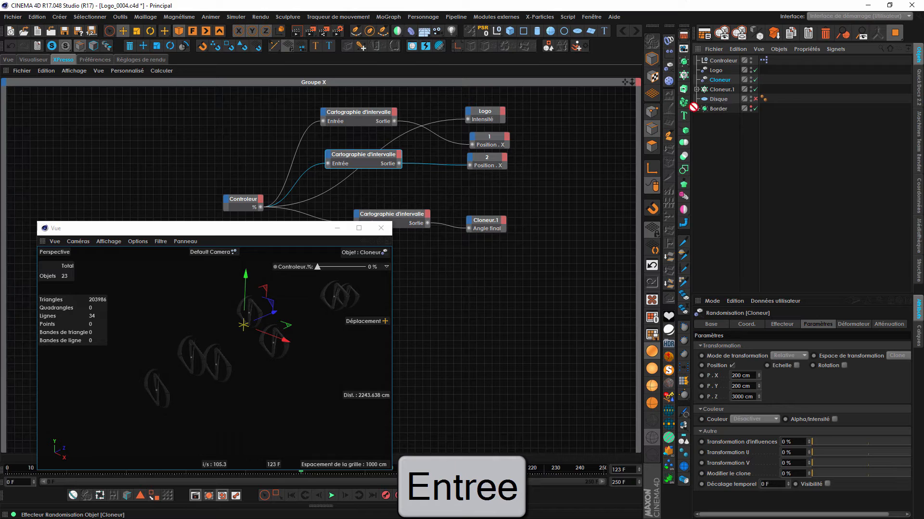
# Duplicate the Logo Intensité node in XPresso and make the copy reference the Cloneur effector.
pyautogui.click(483, 113)
pyautogui.moveTo(483, 115); pyautogui.dragTo(488, 91)
pyautogui.keyDown('alt'); pyautogui.moveTo(491, 159); pyautogui.dragTo(570, 186, button='middle'); pyautogui.keyUp('alt')
pyautogui.moveTo(709, 82); pyautogui.dragTo(644, 129)
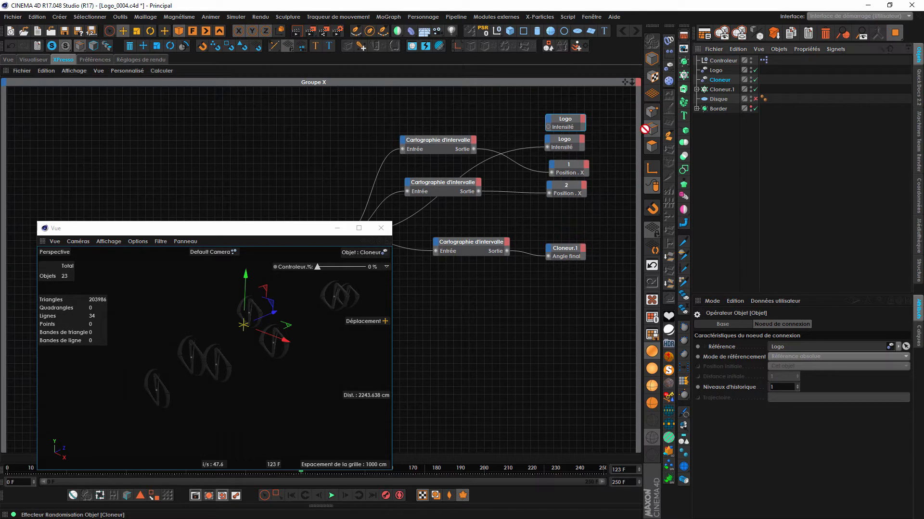
pyautogui.moveTo(570, 130); pyautogui.dragTo(573, 130)
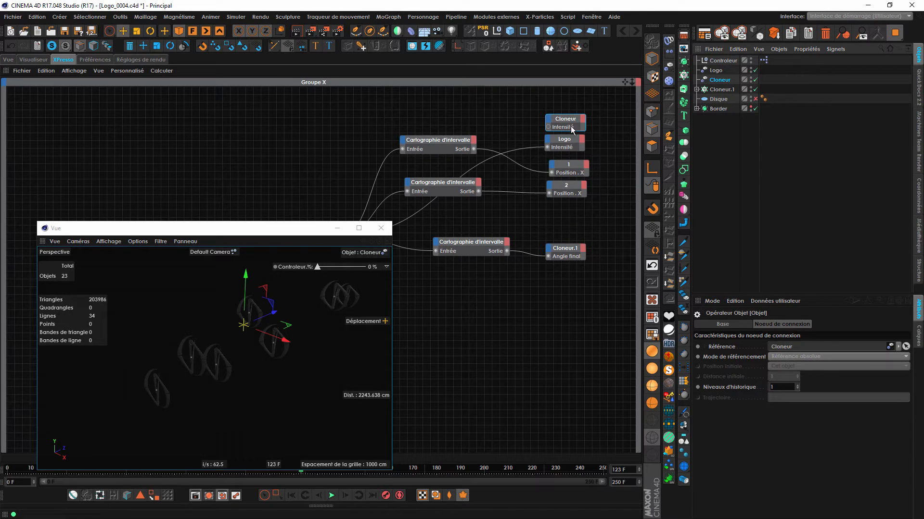
pyautogui.keyDown('alt'); pyautogui.moveTo(556, 141); pyautogui.dragTo(578, 132, button='middle'); pyautogui.keyUp('alt')
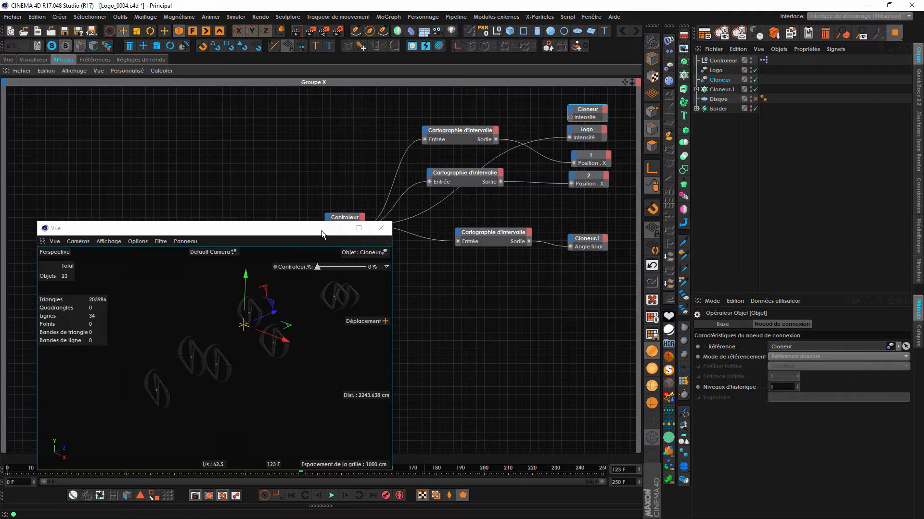
# Wire Controleur's % to the Cloneur node's Intensité and test the scatter by raising the Controleur slider to 42 %.
pyautogui.moveTo(321, 231); pyautogui.dragTo(275, 236)
pyautogui.click(363, 227)
pyautogui.moveTo(465, 167); pyautogui.dragTo(570, 117)
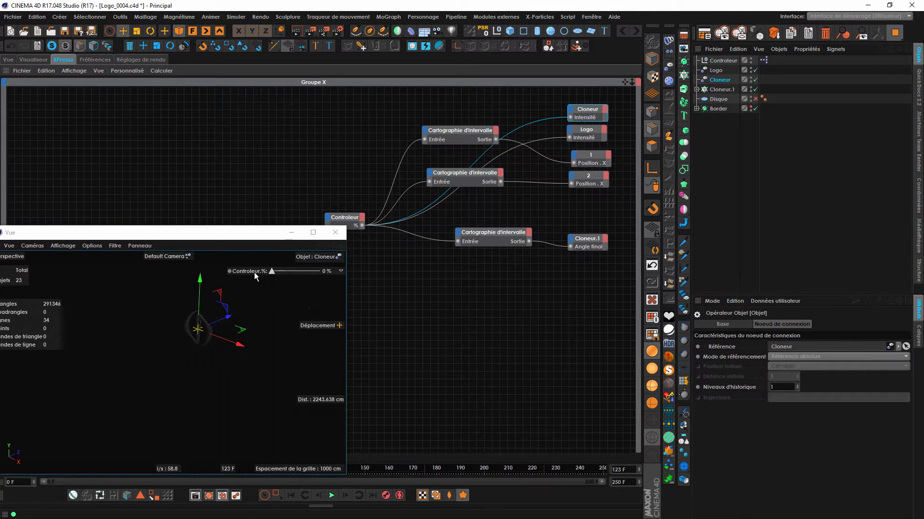
pyautogui.moveTo(271, 271)
pyautogui.mouseDown()
pyautogui.moveTo(330, 279)
pyautogui.moveTo(288, 274)
pyautogui.mouseUp()
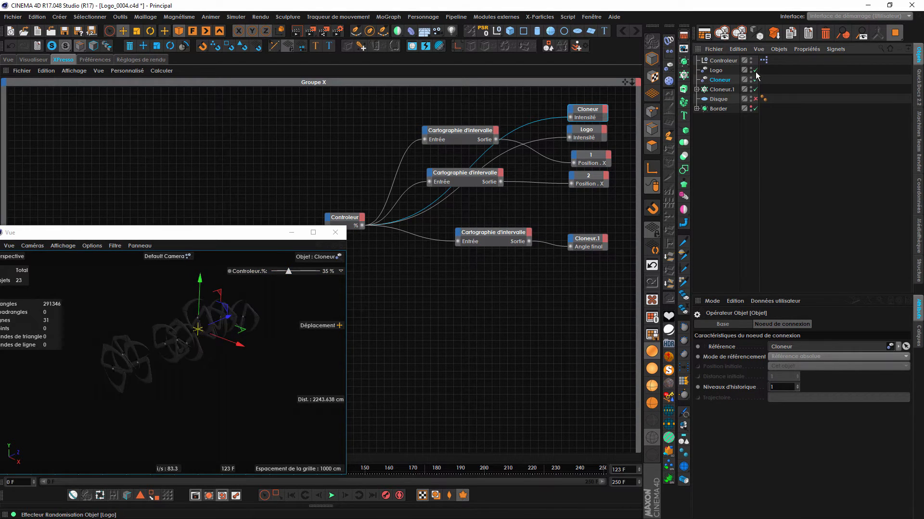
pyautogui.moveTo(290, 273); pyautogui.dragTo(285, 278)
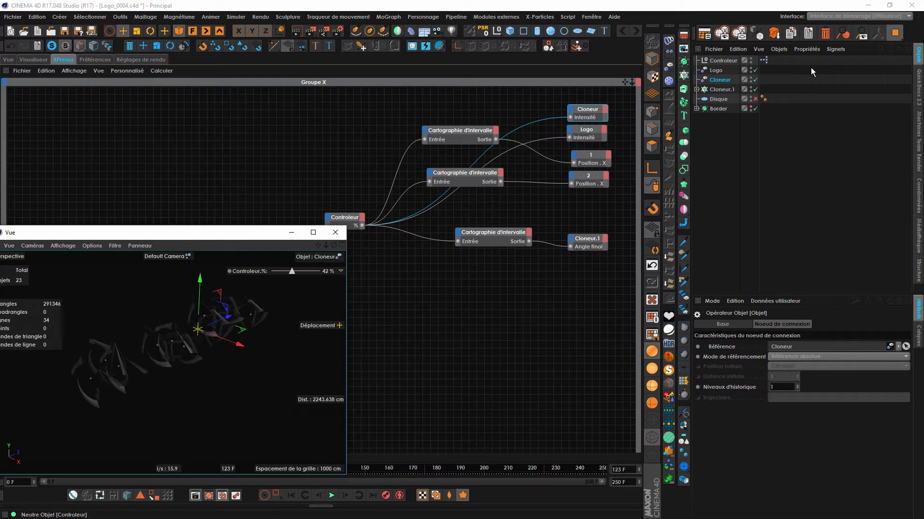
# Disable Cloneur.1 and the Cloneur effector, and raise the Controleur slider to 100 % to inspect the Logo effector's scatter alone.
pyautogui.click(755, 90)
pyautogui.click(755, 80)
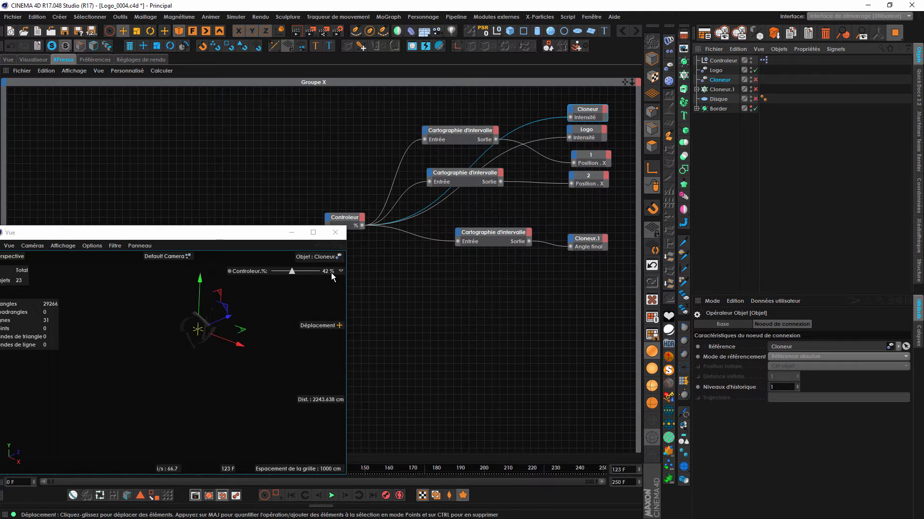
pyautogui.moveTo(292, 271)
pyautogui.mouseDown()
pyautogui.moveTo(255, 271)
pyautogui.moveTo(309, 270)
pyautogui.mouseUp()
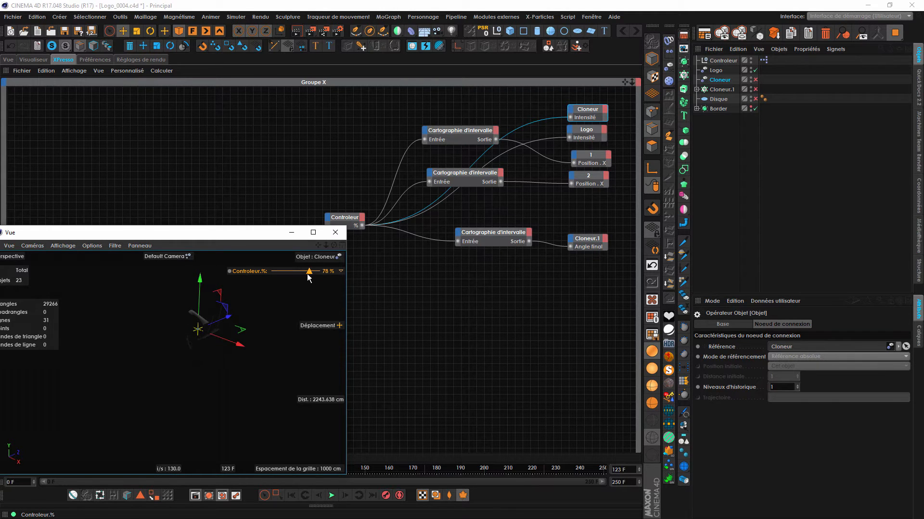
pyautogui.scroll(5, 247, 324)
pyautogui.keyDown('alt'); pyautogui.moveTo(203, 363); pyautogui.dragTo(202, 365, button='middle'); pyautogui.keyUp('alt')
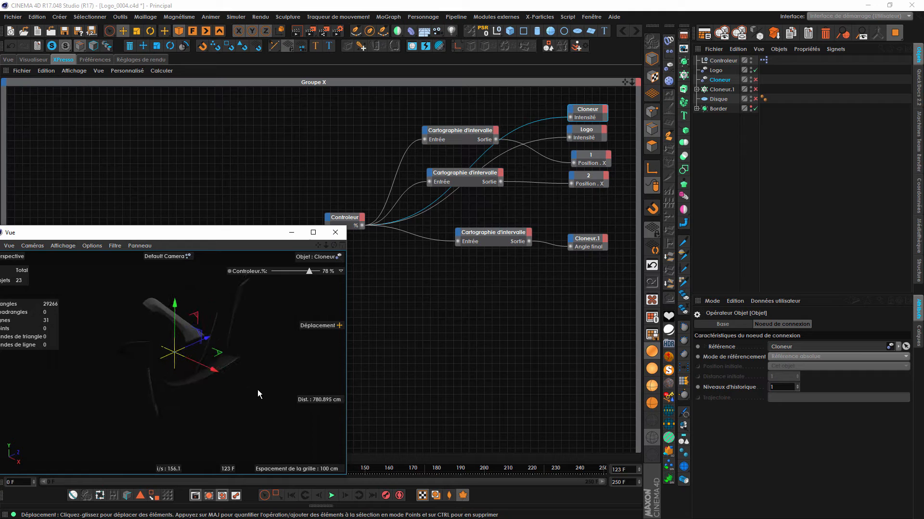
pyautogui.moveTo(308, 275); pyautogui.dragTo(334, 279)
pyautogui.keyDown('alt'); pyautogui.moveTo(194, 331); pyautogui.dragTo(175, 342); pyautogui.keyUp('alt')
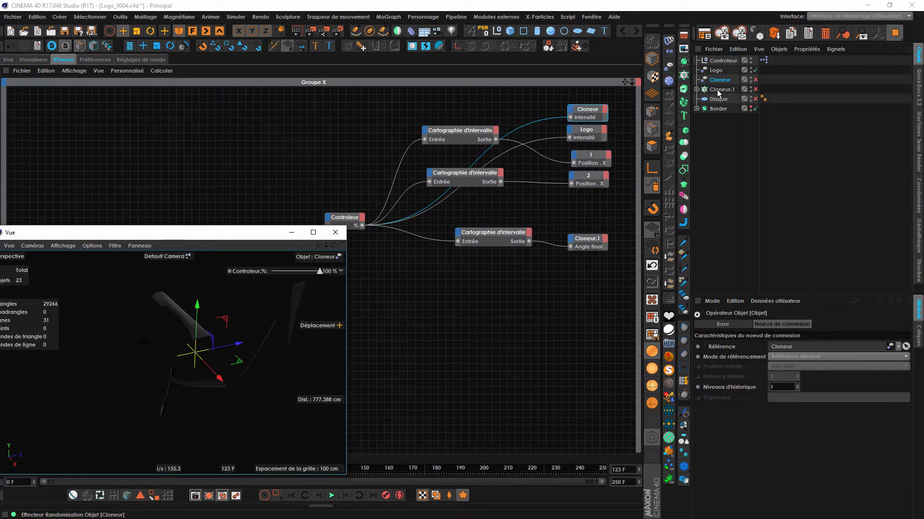
# Set the Logo effector's P.Z to 750 cm with the Controleur slider at 100 %.
pyautogui.click(715, 70)
pyautogui.moveTo(759, 394); pyautogui.dragTo(756, 397)
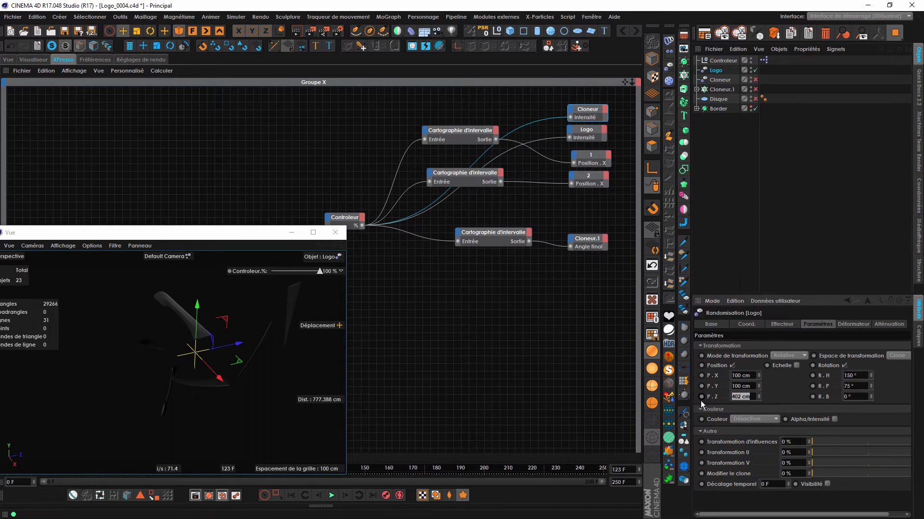
pyautogui.press('Return')
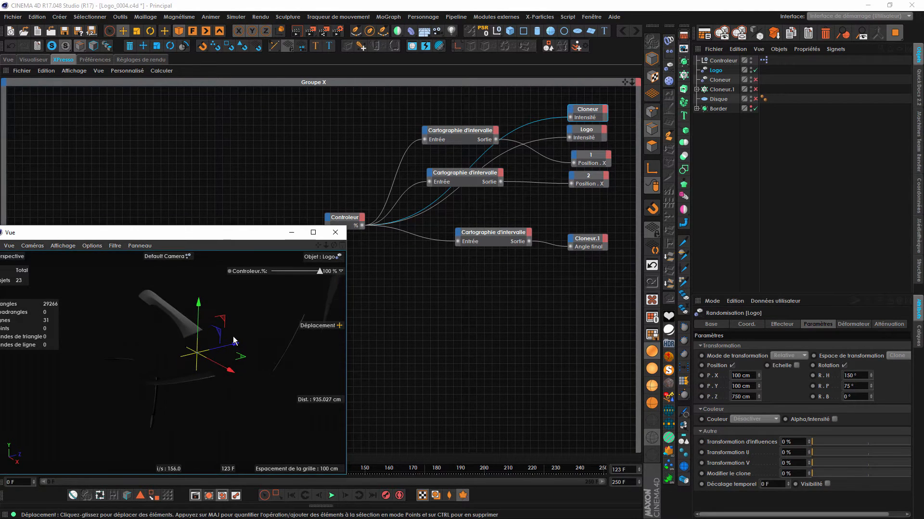
pyautogui.moveTo(322, 277)
pyautogui.mouseDown()
pyautogui.moveTo(278, 282)
pyautogui.moveTo(322, 285)
pyautogui.mouseUp()
pyautogui.scroll(-5, 240, 332)
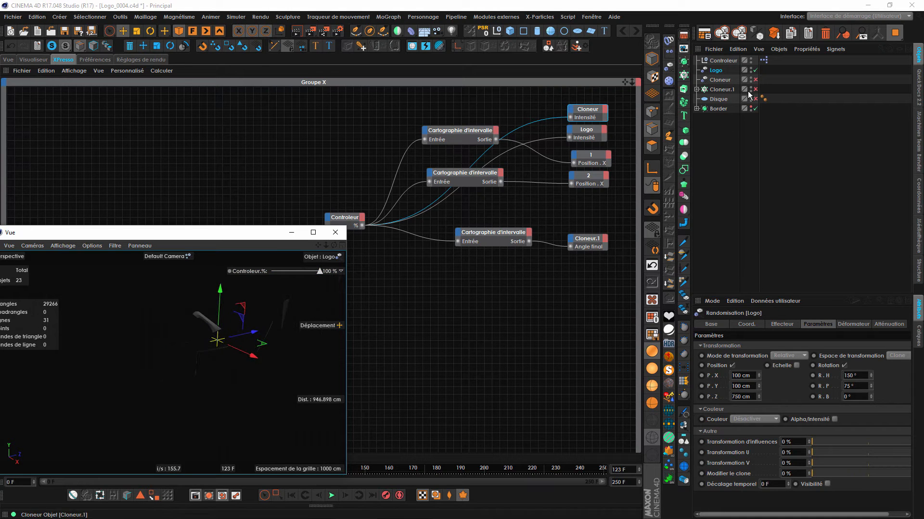
# Re-enable Cloneur.1 and the Cloneur effector, and test the combined scatter with the Controleur slider, leaving it at 71 %.
pyautogui.click(755, 89)
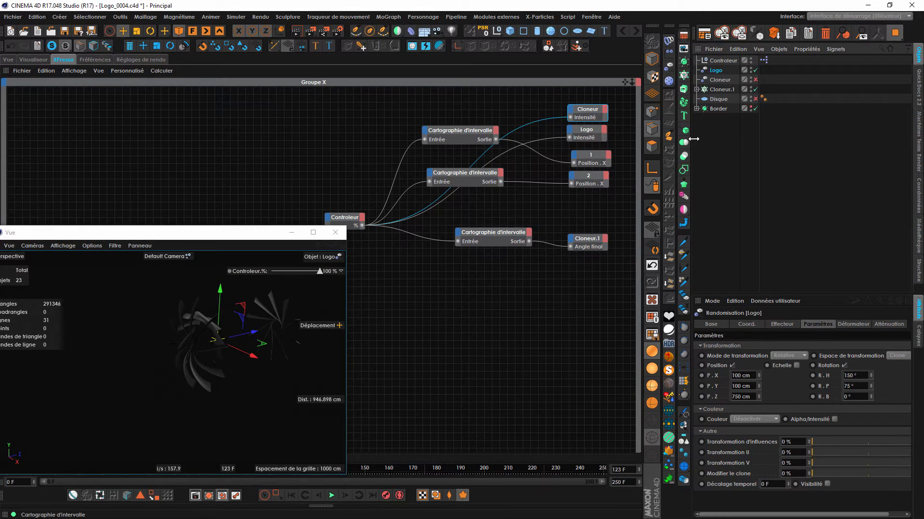
pyautogui.moveTo(317, 272)
pyautogui.mouseDown()
pyautogui.moveTo(275, 274)
pyautogui.moveTo(339, 279)
pyautogui.mouseUp()
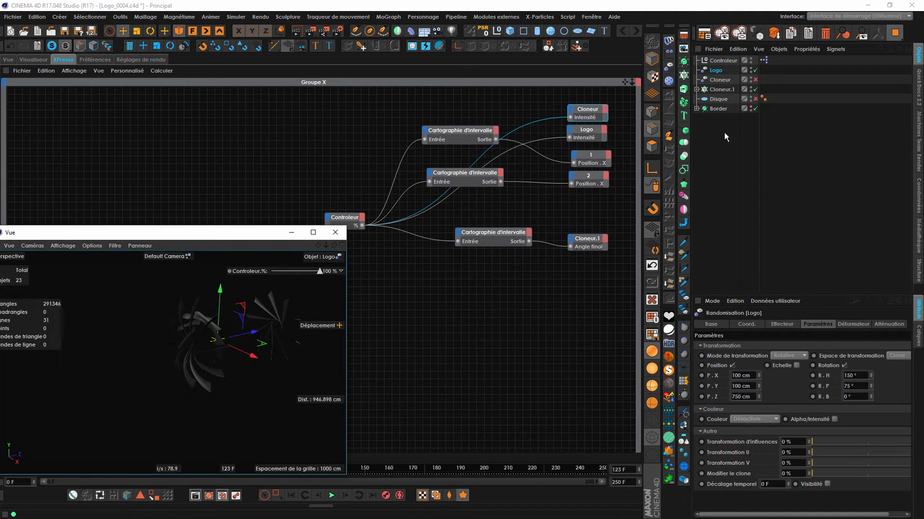
pyautogui.click(755, 80)
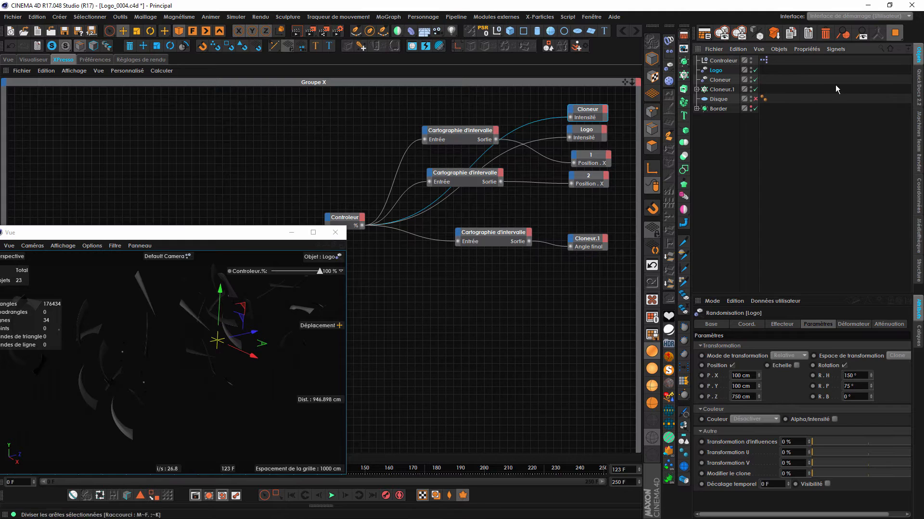
pyautogui.moveTo(319, 271); pyautogui.dragTo(278, 281)
pyautogui.moveTo(287, 279); pyautogui.dragTo(355, 286)
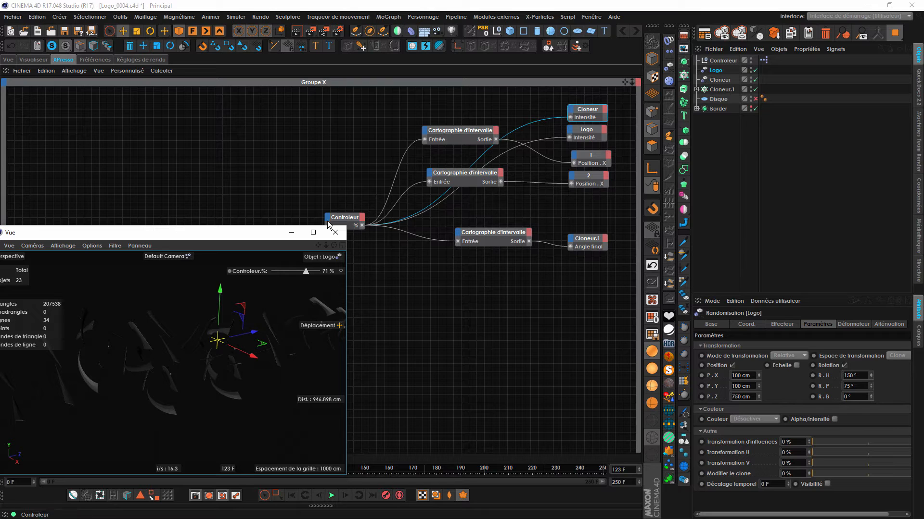
# Display the Cloneur effector's Effecteur settings and raise the Controleur slider to 100 %.
pyautogui.moveTo(250, 239); pyautogui.dragTo(387, 143)
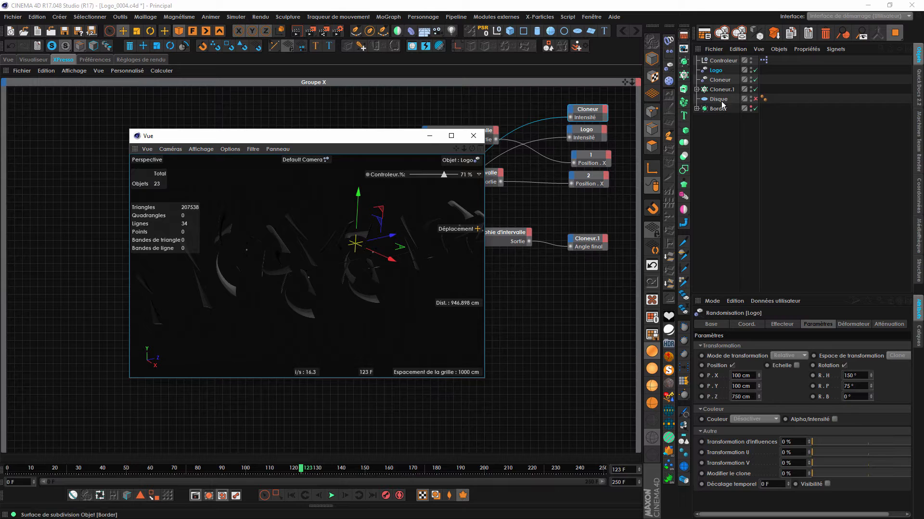
pyautogui.click(722, 82)
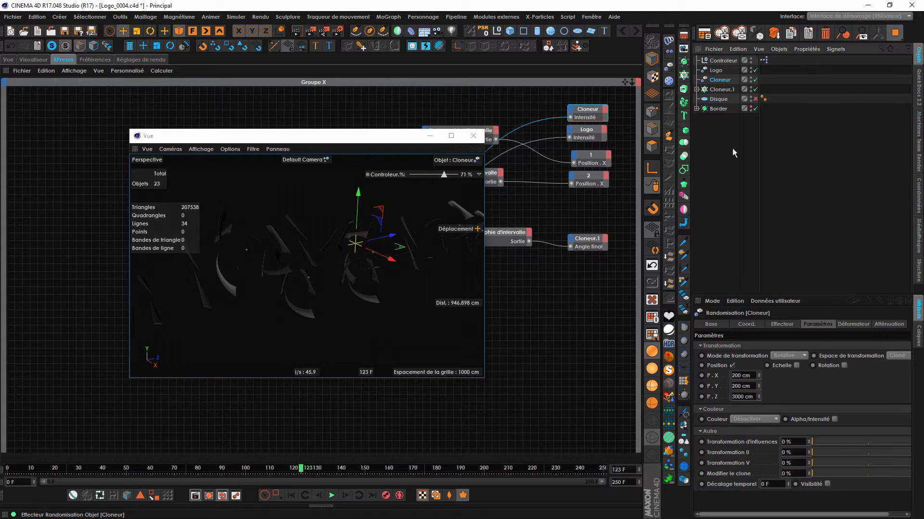
pyautogui.click(781, 326)
pyautogui.moveTo(358, 239)
pyautogui.keyDown('alt'); pyautogui.mouseDown()
pyautogui.moveTo(363, 258)
pyautogui.moveTo(339, 253)
pyautogui.moveTo(355, 247)
pyautogui.mouseUp(); pyautogui.keyUp('alt')
pyautogui.moveTo(443, 174)
pyautogui.mouseDown()
pyautogui.moveTo(423, 176)
pyautogui.moveTo(459, 175)
pyautogui.mouseUp()
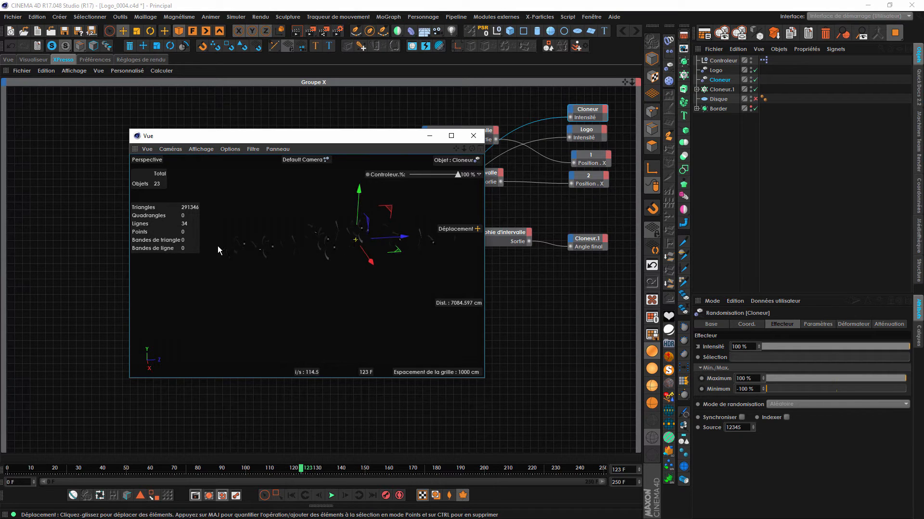
pyautogui.keyDown('alt'); pyautogui.moveTo(354, 241); pyautogui.dragTo(364, 237); pyautogui.keyUp('alt')
pyautogui.keyDown('alt'); pyautogui.moveTo(365, 238); pyautogui.dragTo(380, 262, button='middle'); pyautogui.keyUp('alt')
pyautogui.moveTo(353, 262)
pyautogui.mouseDown()
pyautogui.moveTo(402, 262)
pyautogui.moveTo(371, 262)
pyautogui.mouseUp()
pyautogui.hotkey('ctrl', 'z')
pyautogui.hotkey('ctrl', 'z')
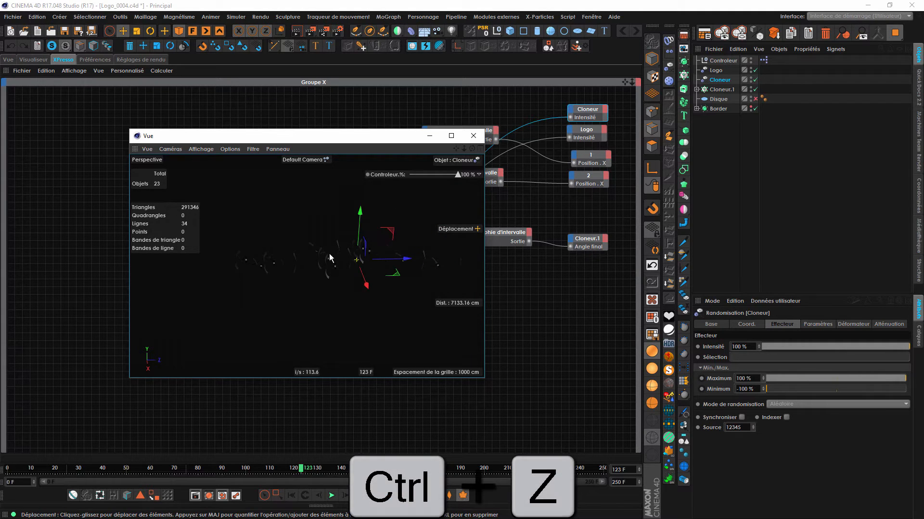
# Show the grid in the perspective view and view the scattered clones from an angle.
pyautogui.click(251, 149)
pyautogui.click(267, 279)
pyautogui.keyDown('alt'); pyautogui.moveTo(363, 263); pyautogui.dragTo(340, 268); pyautogui.keyUp('alt')
pyautogui.keyDown('alt'); pyautogui.moveTo(459, 250); pyautogui.dragTo(245, 280); pyautogui.keyUp('alt')
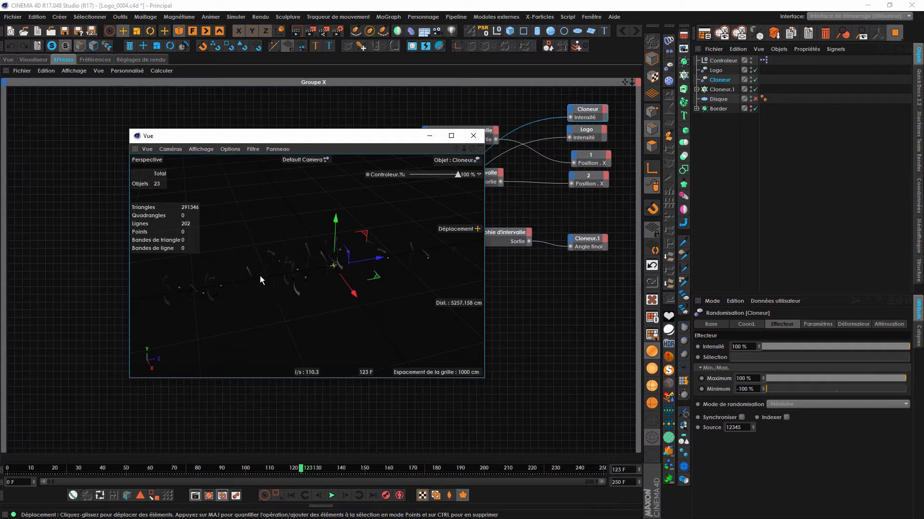
pyautogui.keyDown('alt'); pyautogui.moveTo(339, 269); pyautogui.dragTo(352, 251); pyautogui.keyUp('alt')
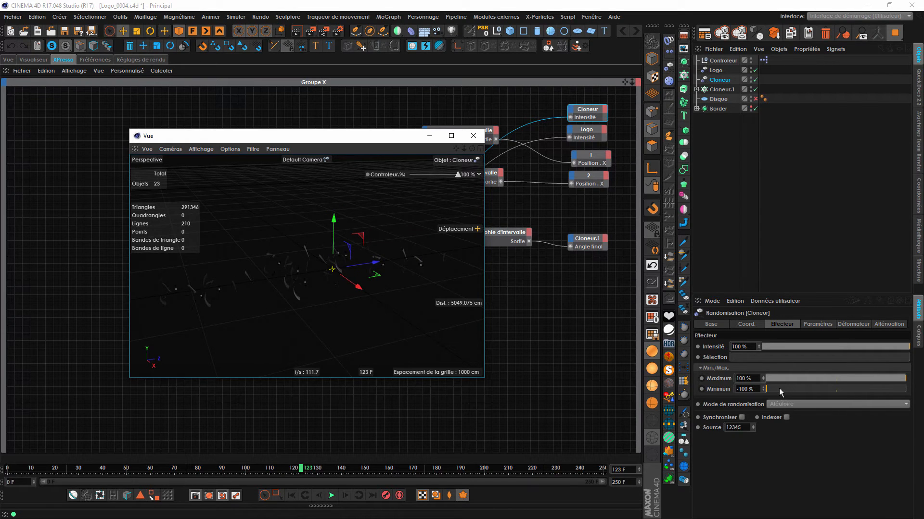
# Set the Cloneur effector's Maximum to 0 % and test the scatter by lowering the Controleur slider to 24 %.
pyautogui.click(763, 392)
pyautogui.moveTo(833, 388); pyautogui.dragTo(787, 389)
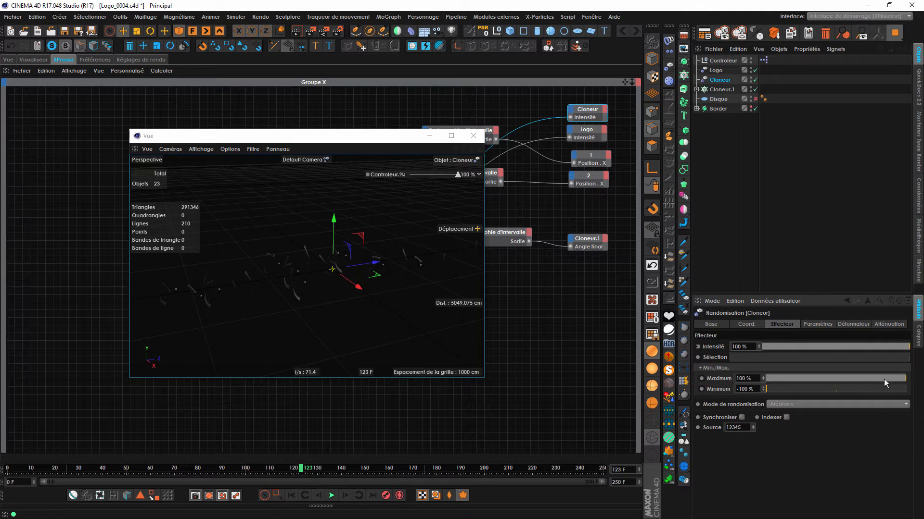
pyautogui.moveTo(902, 382); pyautogui.dragTo(836, 384)
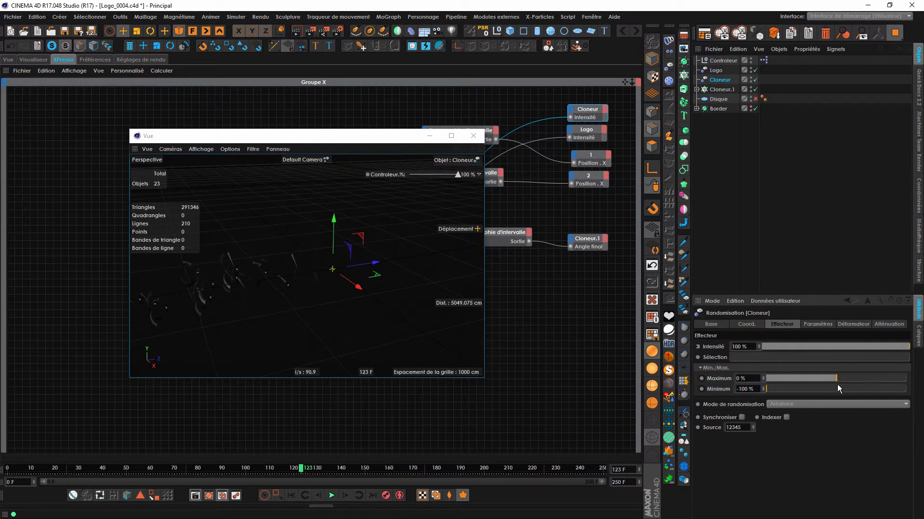
pyautogui.moveTo(460, 175); pyautogui.dragTo(394, 226)
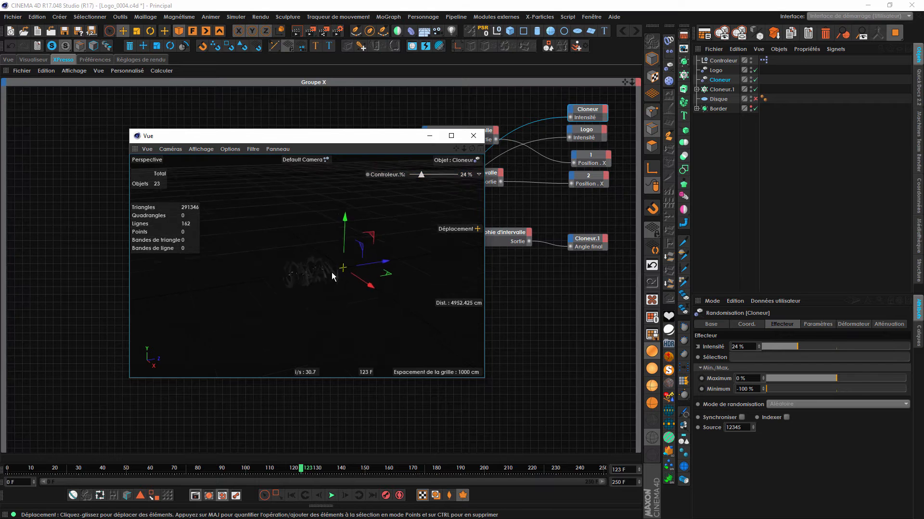
# Maximize the perspective view window and test the scatter at high Controleur values, leaving the slider at 71 %.
pyautogui.click(451, 136)
pyautogui.keyDown('alt'); pyautogui.moveTo(508, 242); pyautogui.dragTo(440, 251); pyautogui.keyUp('alt')
pyautogui.moveTo(772, 62); pyautogui.dragTo(807, 62)
pyautogui.keyDown('alt'); pyautogui.moveTo(664, 140); pyautogui.dragTo(301, 367); pyautogui.keyUp('alt')
pyautogui.scroll(-10, 337, 337)
pyautogui.moveTo(806, 63); pyautogui.dragTo(795, 83)
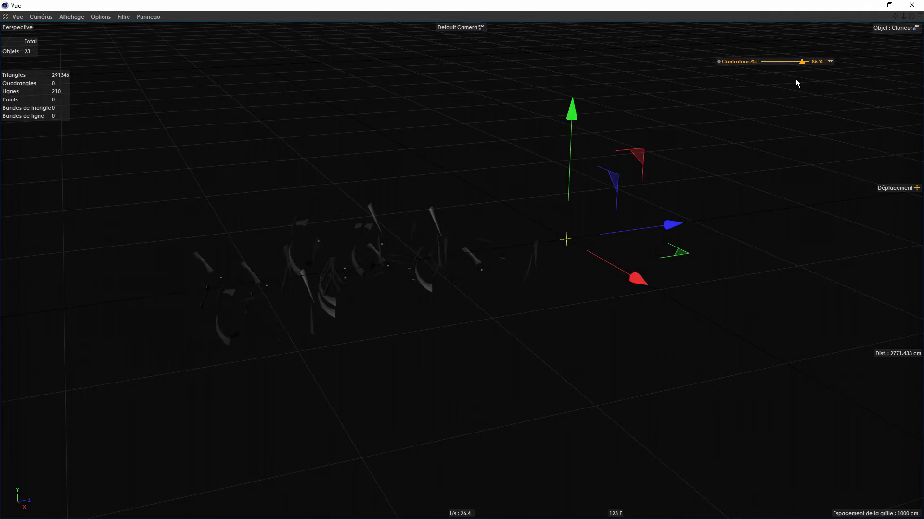
# Lower the Controleur slider to 5 % and examine the reassembled logo up close from the front.
pyautogui.scroll(5, 489, 252)
pyautogui.keyDown('alt'); pyautogui.moveTo(579, 250); pyautogui.dragTo(813, 141); pyautogui.keyUp('alt')
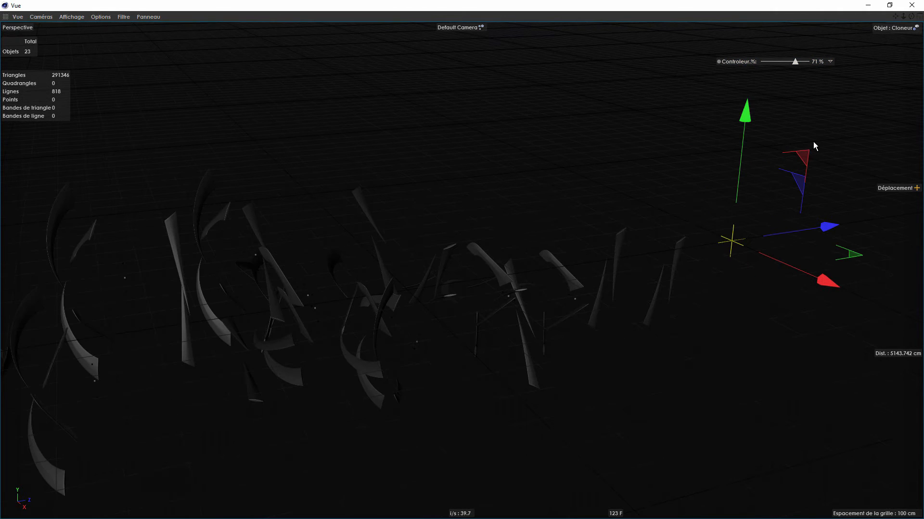
pyautogui.moveTo(794, 64); pyautogui.dragTo(763, 54)
pyautogui.moveTo(730, 233); pyautogui.dragTo(780, 216, button='right')
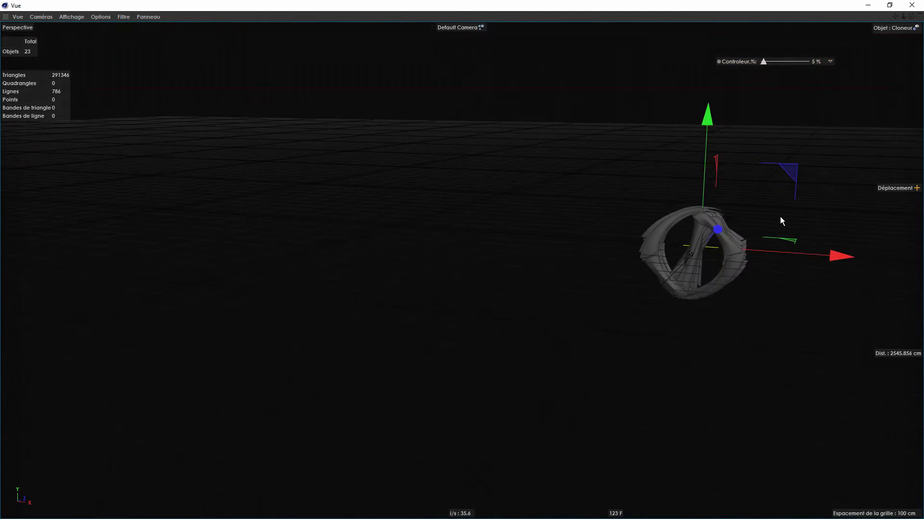
pyautogui.scroll(6, 741, 238)
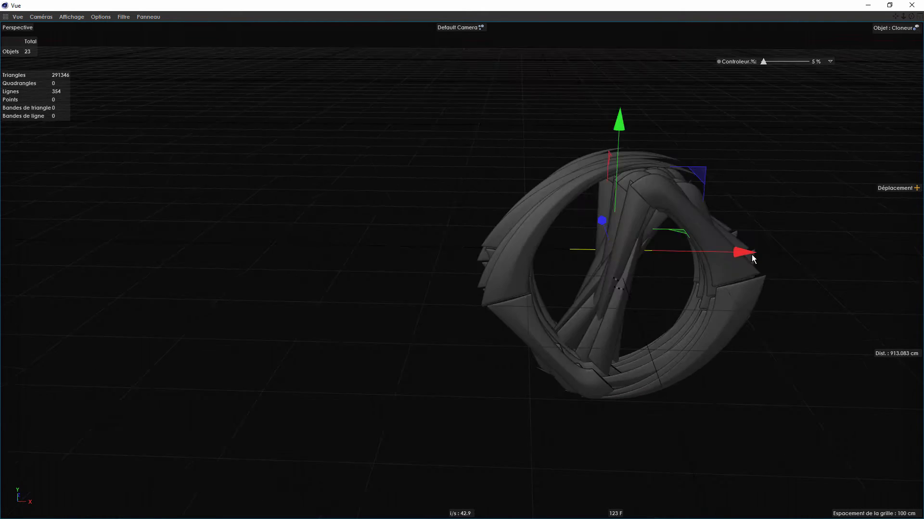
# Lower the Controleur slider to 0 % and examine the reassembled logo from an angle.
pyautogui.keyDown('alt'); pyautogui.moveTo(753, 259); pyautogui.dragTo(753, 250); pyautogui.keyUp('alt')
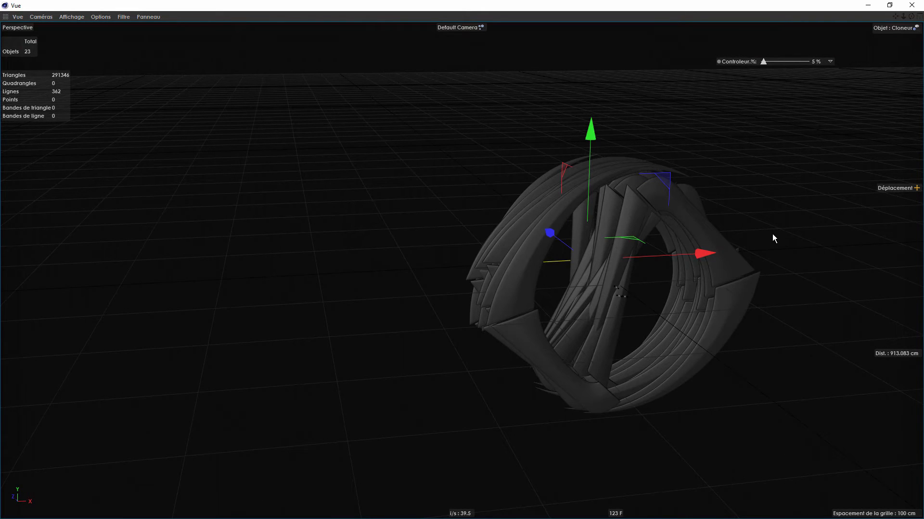
pyautogui.keyDown('alt'); pyautogui.moveTo(666, 250); pyautogui.dragTo(710, 179); pyautogui.keyUp('alt')
pyautogui.moveTo(766, 66)
pyautogui.mouseDown()
pyautogui.moveTo(753, 68)
pyautogui.moveTo(767, 71)
pyautogui.moveTo(758, 75)
pyautogui.mouseUp()
pyautogui.keyDown('alt'); pyautogui.moveTo(561, 232); pyautogui.dragTo(408, 202); pyautogui.keyUp('alt')
pyautogui.moveTo(765, 67); pyautogui.dragTo(752, 63)
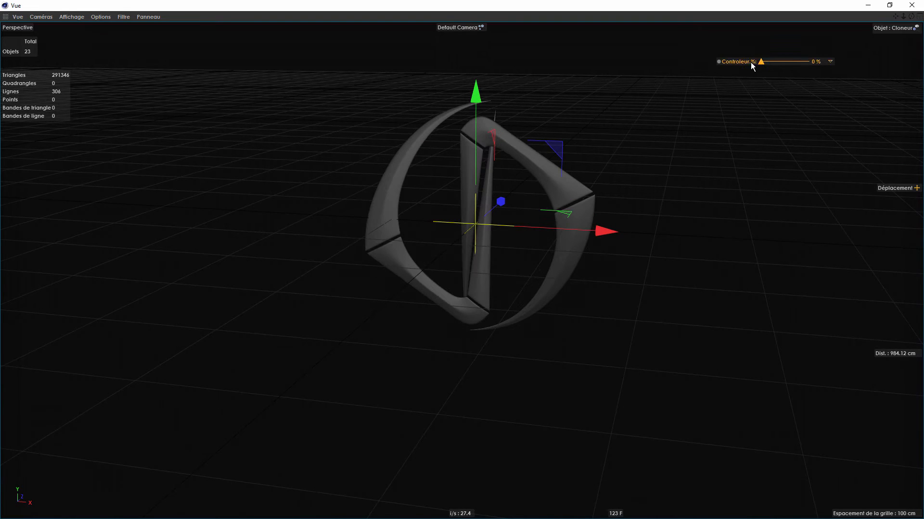
# Return to the main window's perspective view and hide the grid.
pyautogui.click(874, 7)
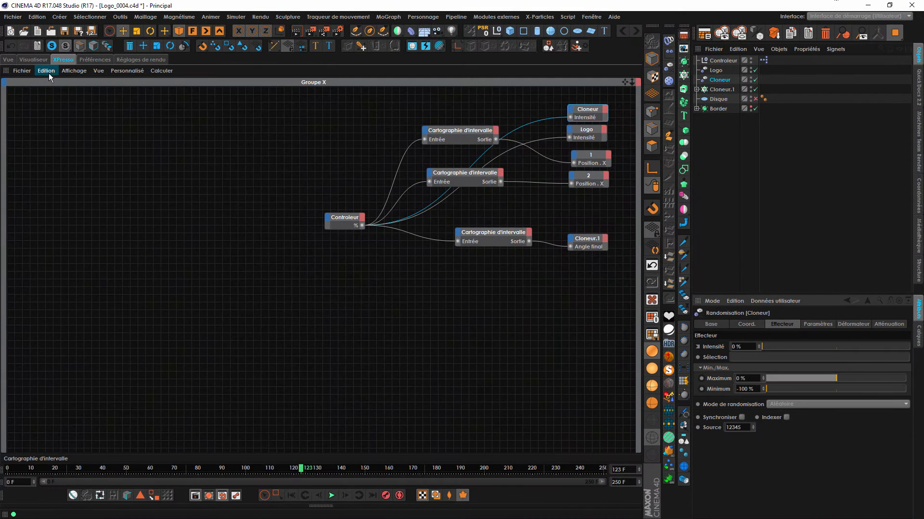
pyautogui.click(11, 60)
pyautogui.keyDown('alt'); pyautogui.moveTo(402, 137); pyautogui.dragTo(392, 198); pyautogui.keyUp('alt')
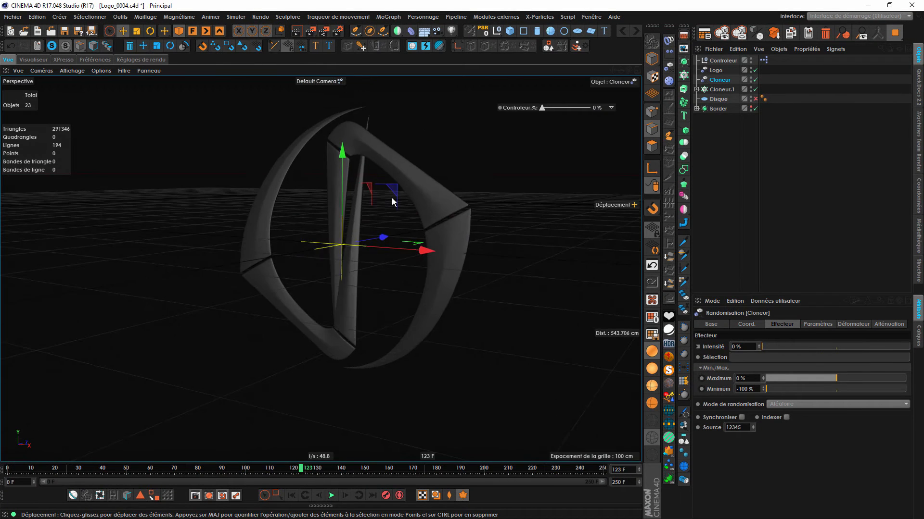
pyautogui.click(124, 71)
pyautogui.click(151, 214)
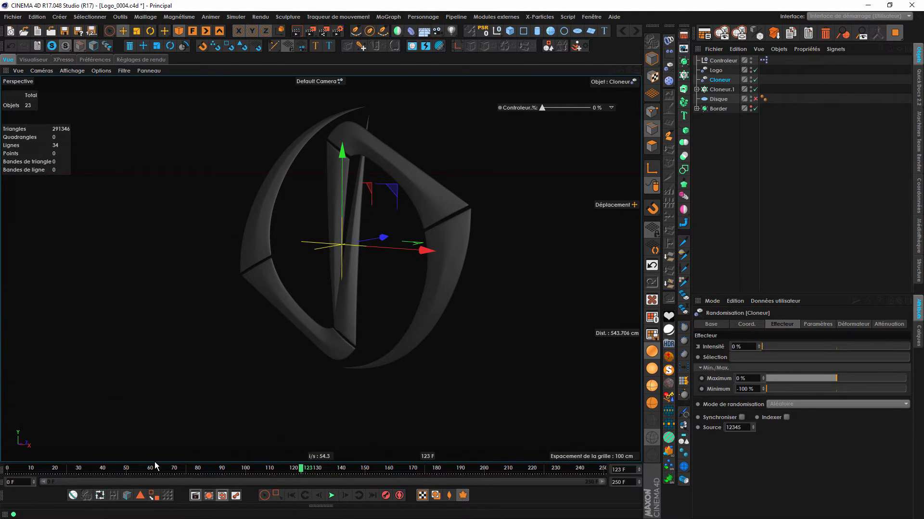
# Keyframe the Controleur percentage at 100 % on frame 0 and at 0 % on frame 100.
pyautogui.moveTo(542, 108); pyautogui.dragTo(590, 108)
pyautogui.keyDown('ctrl'); pyautogui.click(500, 108); pyautogui.keyUp('ctrl')
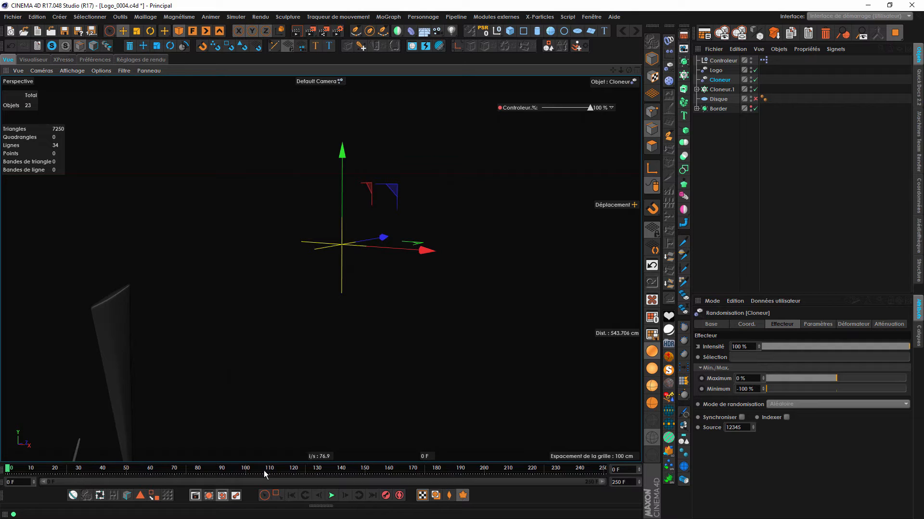
pyautogui.click(246, 470)
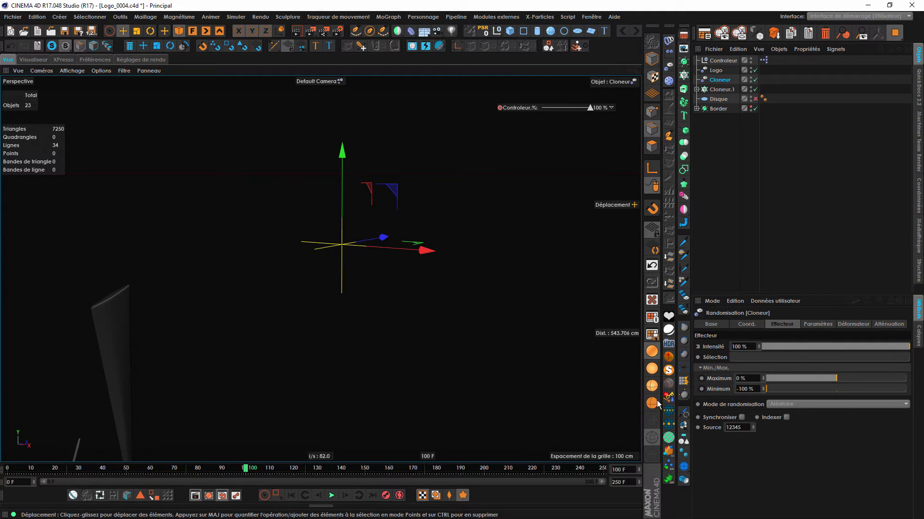
pyautogui.moveTo(590, 107); pyautogui.dragTo(438, 115)
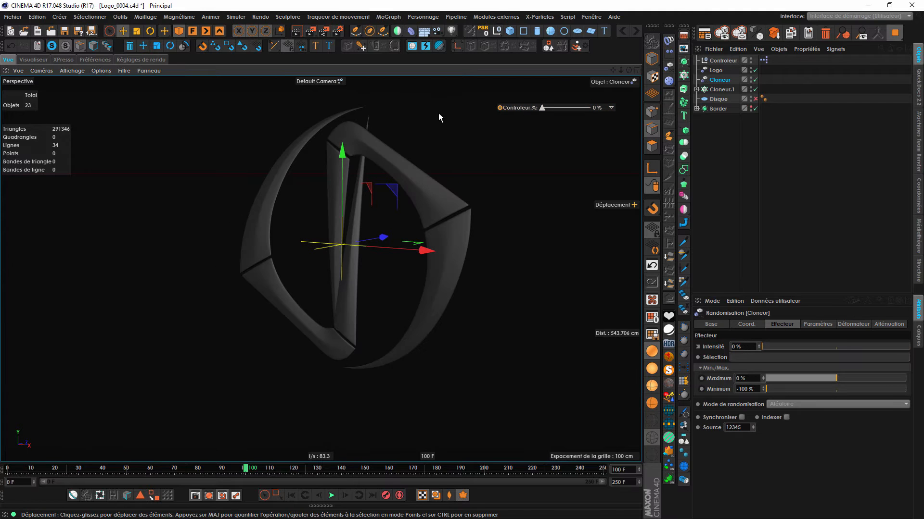
pyautogui.keyDown('ctrl'); pyautogui.click(500, 108); pyautogui.keyUp('ctrl')
# Check the frame rate in the project settings and compare the logo at frames 0 and 100.
pyautogui.keyDown('alt'); pyautogui.moveTo(327, 238); pyautogui.dragTo(393, 209); pyautogui.keyUp('alt')
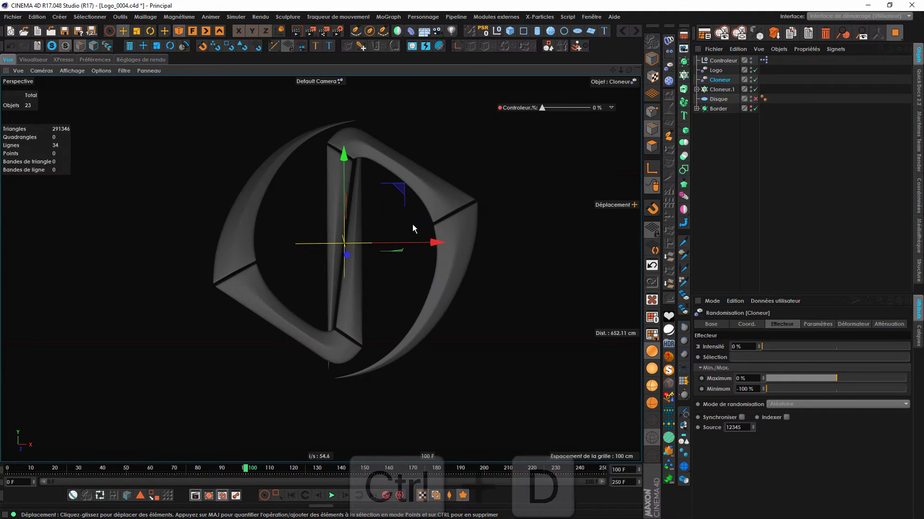
pyautogui.hotkey('ctrl', 'd')
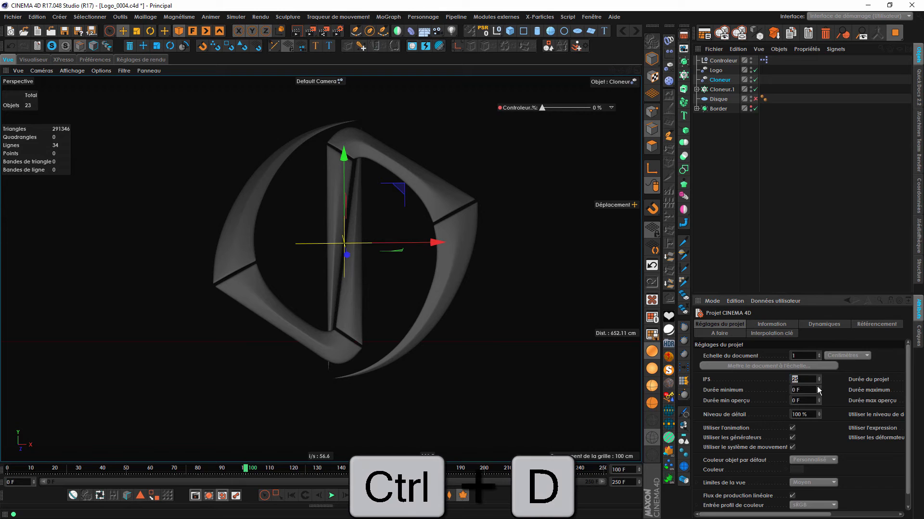
pyautogui.moveTo(236, 469); pyautogui.dragTo(4, 474)
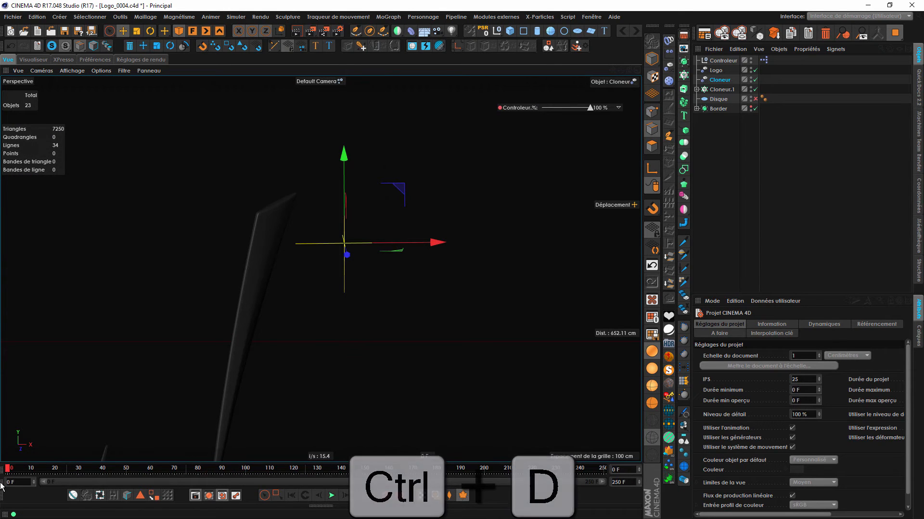
pyautogui.click(246, 469)
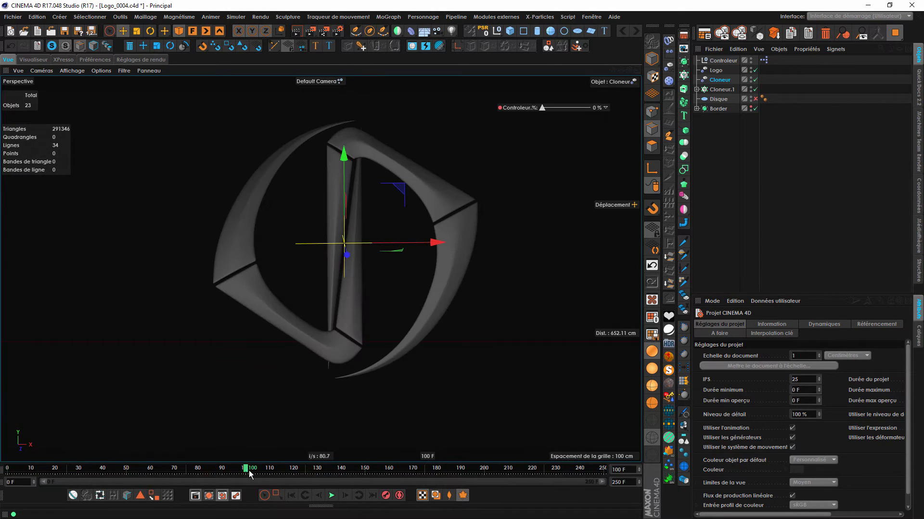
# Play the logo assembly animation from the first frame, viewed from farther away.
pyautogui.keyDown('alt'); pyautogui.moveTo(313, 263); pyautogui.dragTo(352, 269); pyautogui.keyUp('alt')
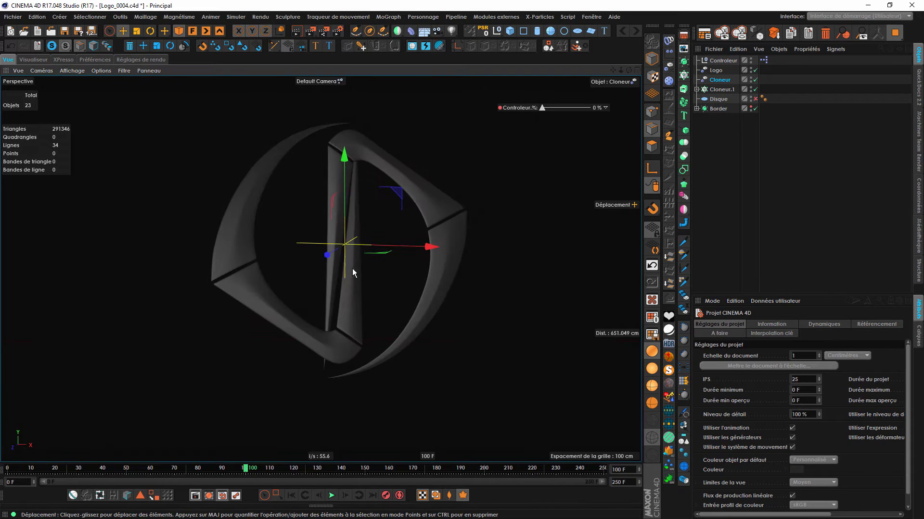
pyautogui.scroll(-5, 353, 250)
pyautogui.click(302, 495)
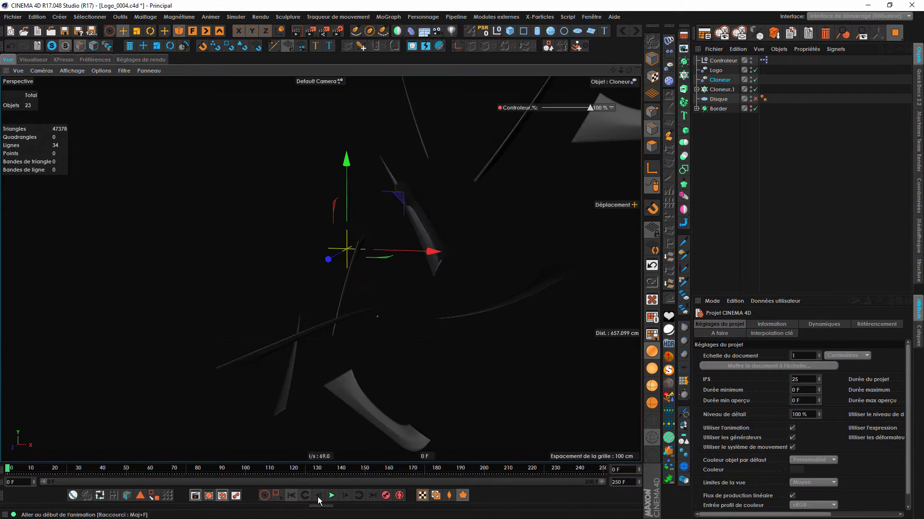
pyautogui.click(331, 496)
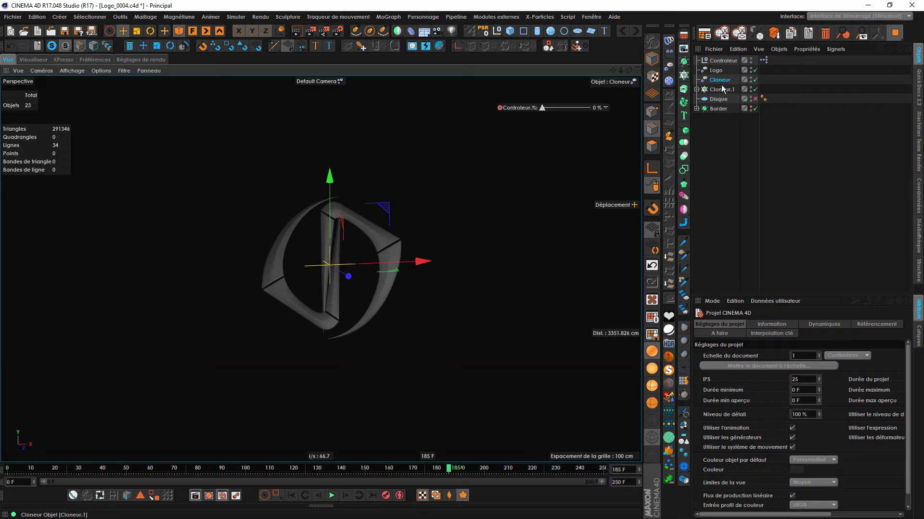
# Open the F-curve of the Controleur object's percentage track and fit the whole curve in the timeline.
pyautogui.click(722, 60)
pyautogui.rightClick(707, 346)
pyautogui.moveTo(736, 335)
pyautogui.click(652, 435)
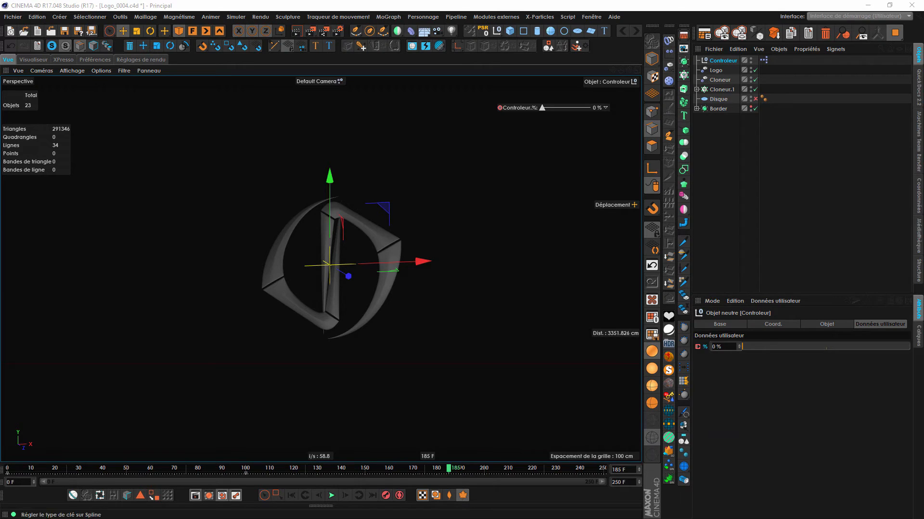
pyautogui.click(192, 219)
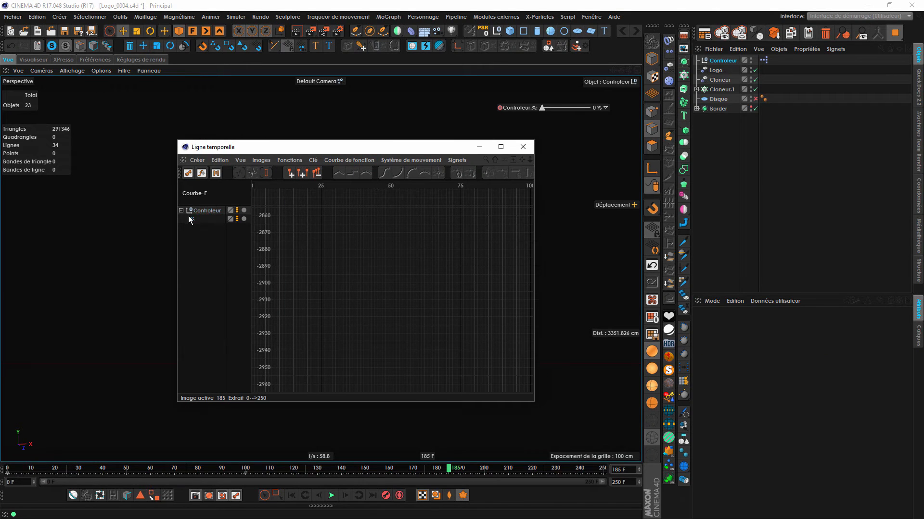
pyautogui.press('h')
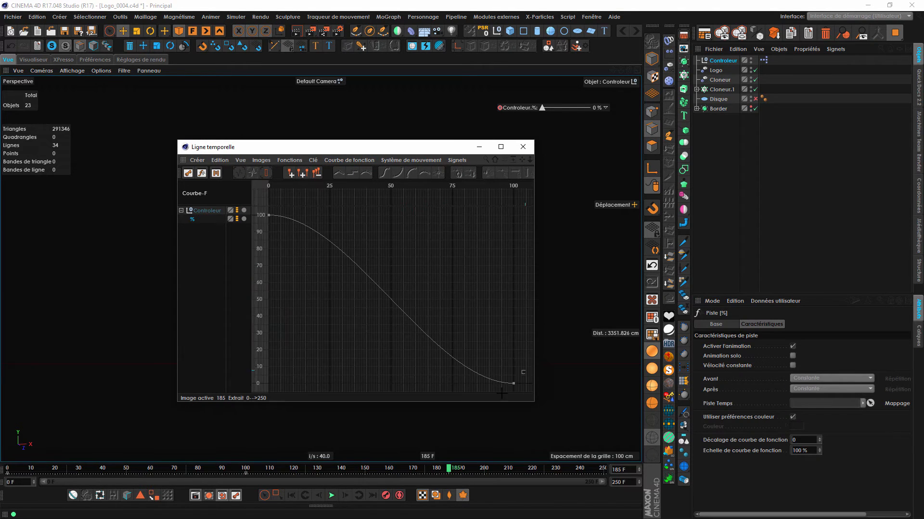
# Set the time of the percentage curve's end key to frame 125.
pyautogui.moveTo(501, 394); pyautogui.dragTo(499, 400)
pyautogui.moveTo(817, 338); pyautogui.dragTo(708, 369)
pyautogui.write('1255')
pyautogui.press('BackSpace')
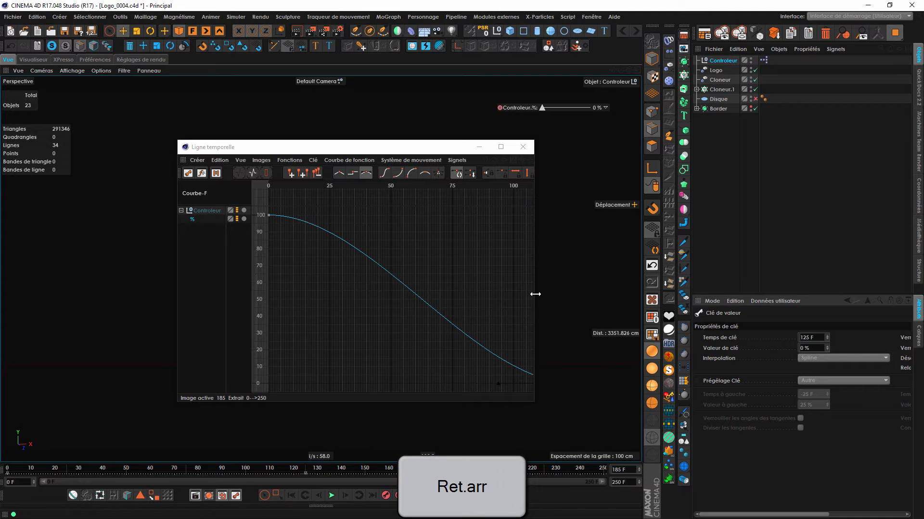
# Stretch the end key's left tangent to about -83 F for a slow ease-in, and close the timeline.
pyautogui.moveTo(535, 294); pyautogui.dragTo(620, 308)
pyautogui.moveTo(573, 384); pyautogui.dragTo(406, 383)
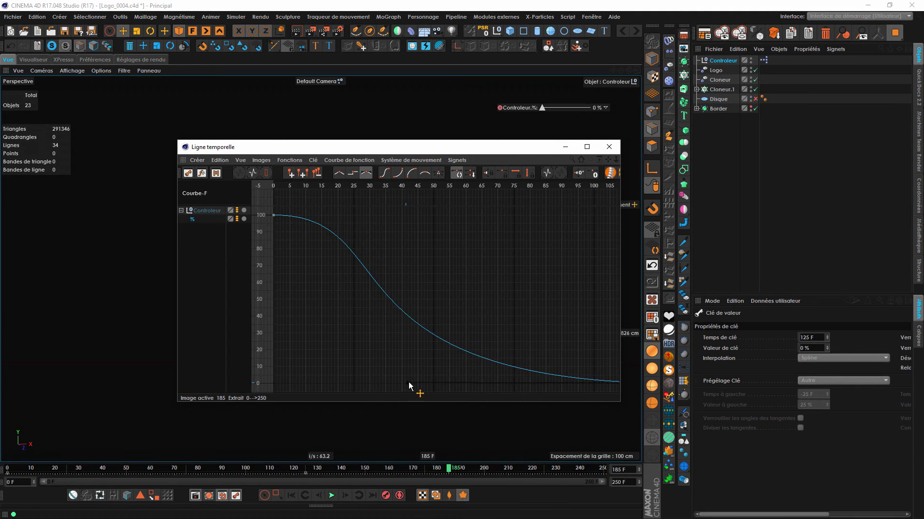
pyautogui.click(608, 147)
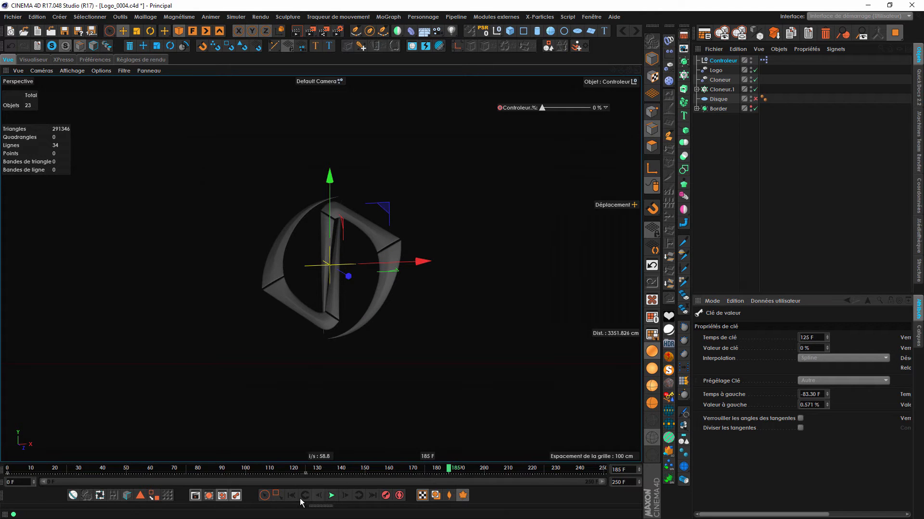
# Replay the animation from the start to check the eased assembly of the logo.
pyautogui.click(292, 496)
pyautogui.click(332, 495)
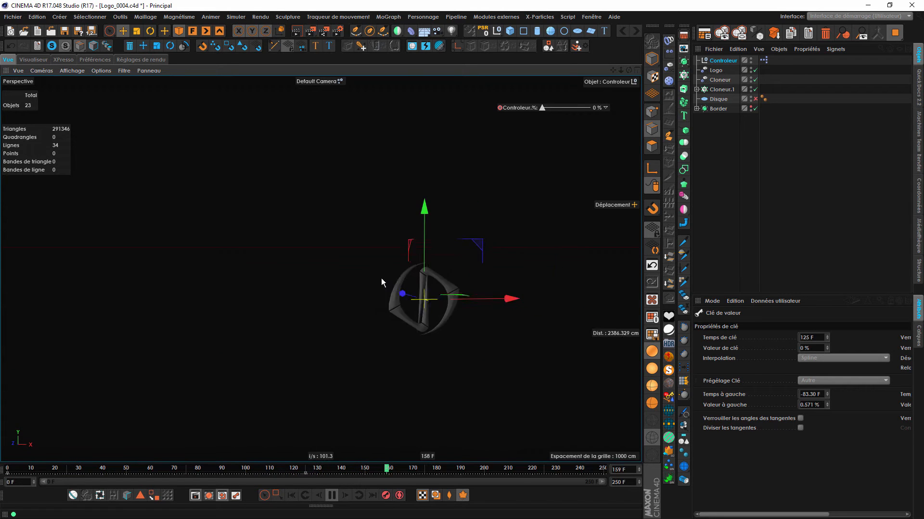
pyautogui.click(332, 495)
# Make the Border ring around the logo visible and leave the Disque object disabled.
pyautogui.click(754, 99)
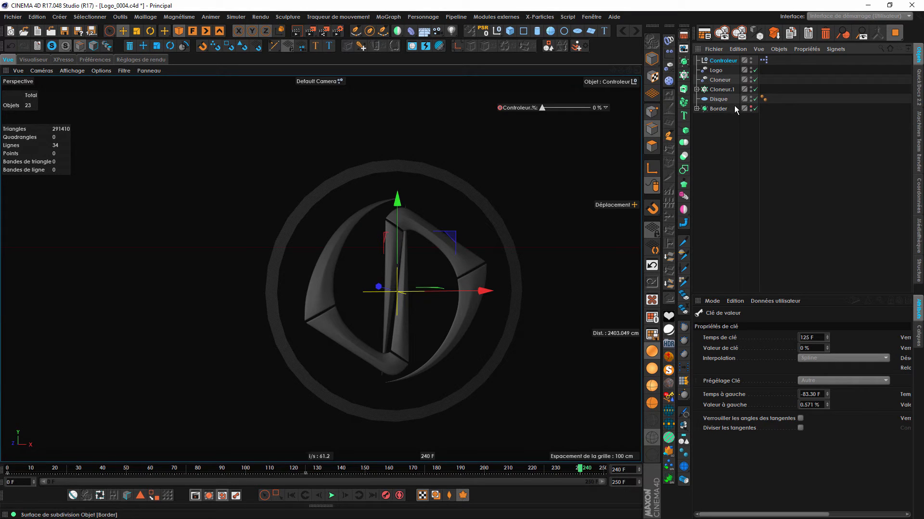
pyautogui.click(721, 99)
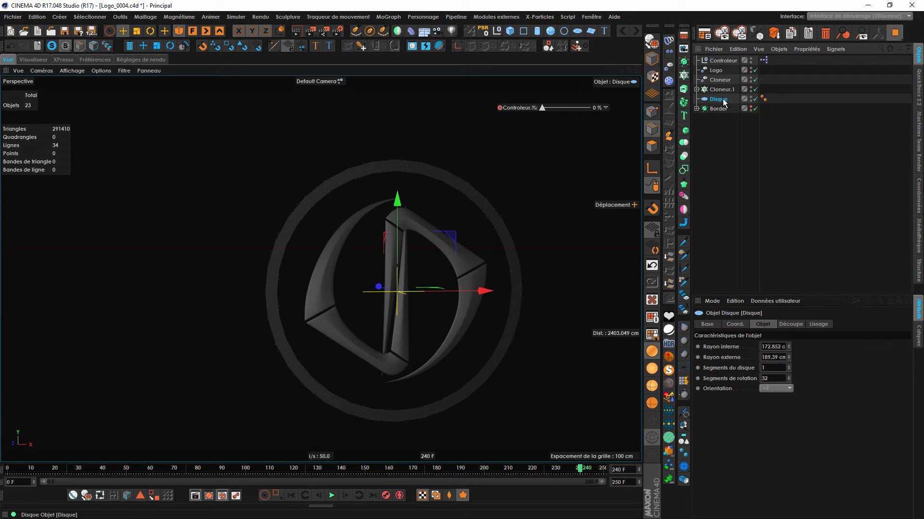
pyautogui.click(753, 109)
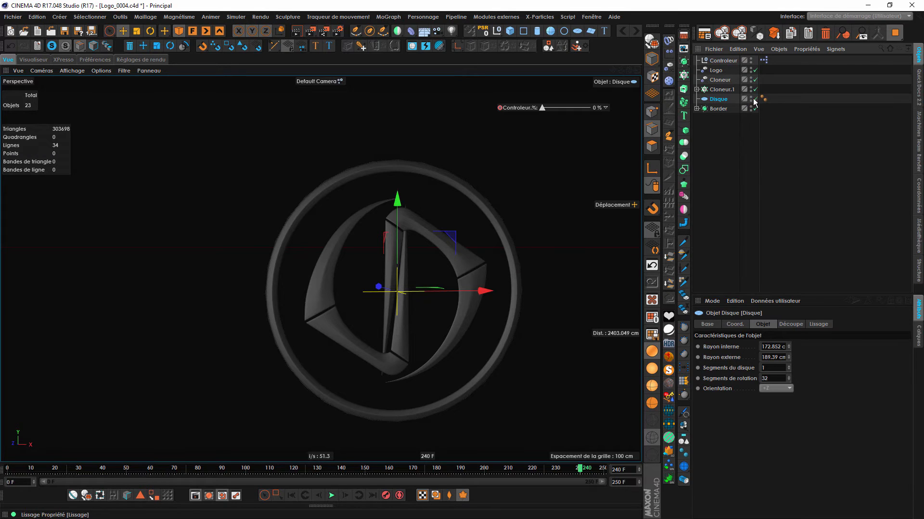
pyautogui.keyDown('alt'); pyautogui.moveTo(469, 286); pyautogui.dragTo(416, 319); pyautogui.keyUp('alt')
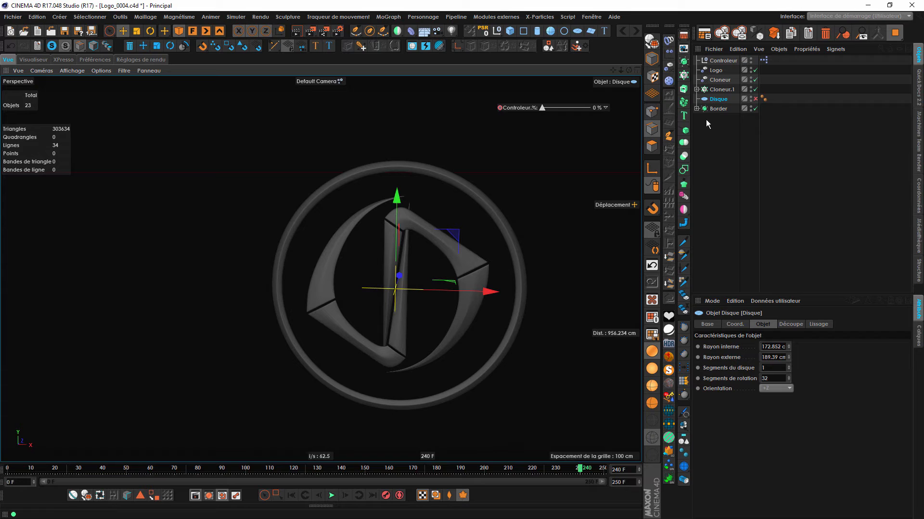
# Try to duplicate Cloneur.1 and replace the copy's contents with the Border object.
pyautogui.click(697, 90)
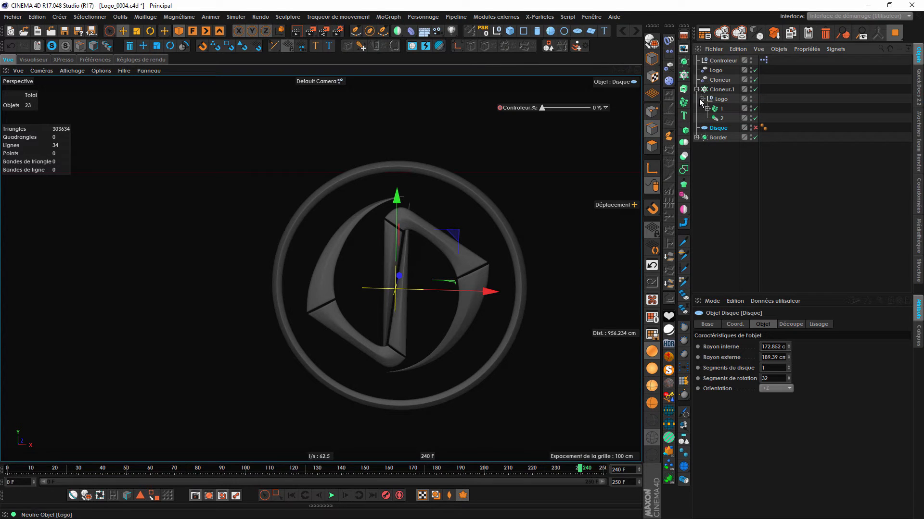
pyautogui.click(702, 99)
pyautogui.click(695, 89)
pyautogui.keyDown('ctrl'); pyautogui.moveTo(713, 90); pyautogui.dragTo(731, 160); pyautogui.keyUp('ctrl')
pyautogui.click(696, 108)
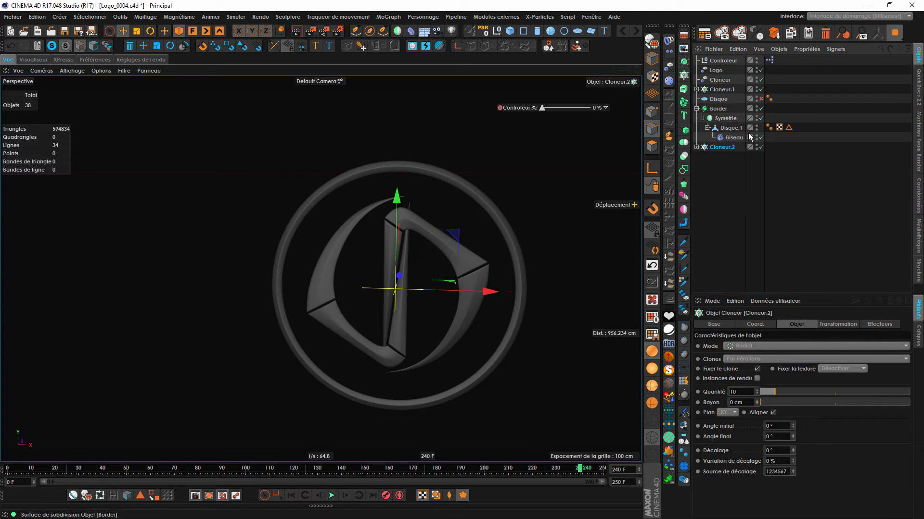
pyautogui.click(722, 118)
pyautogui.press('Delete')
pyautogui.moveTo(717, 108); pyautogui.dragTo(699, 89)
pyautogui.click(697, 89)
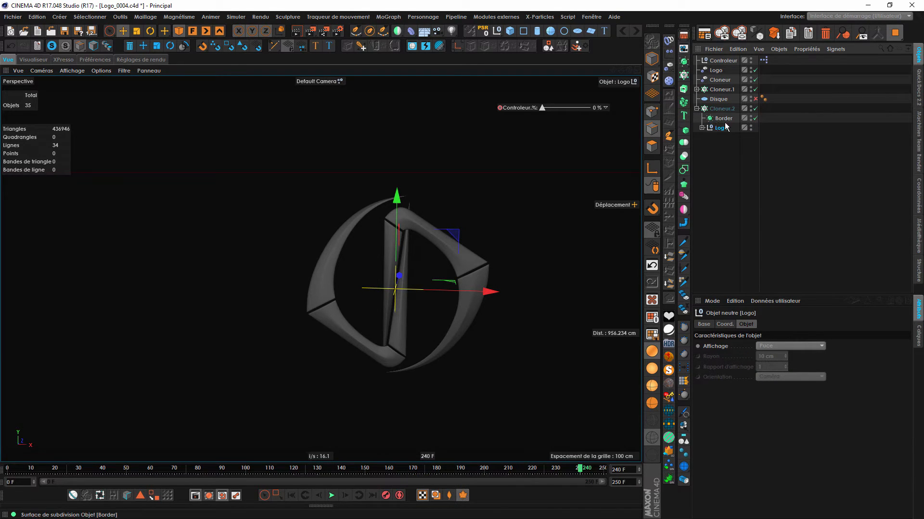
# Undo the cloner duplication, the nesting of Border and the preceding visibility changes.
pyautogui.hotkey('ctrl', 'z')
pyautogui.hotkey('ctrl', 'z')
pyautogui.hotkey('ctrl', 'z')
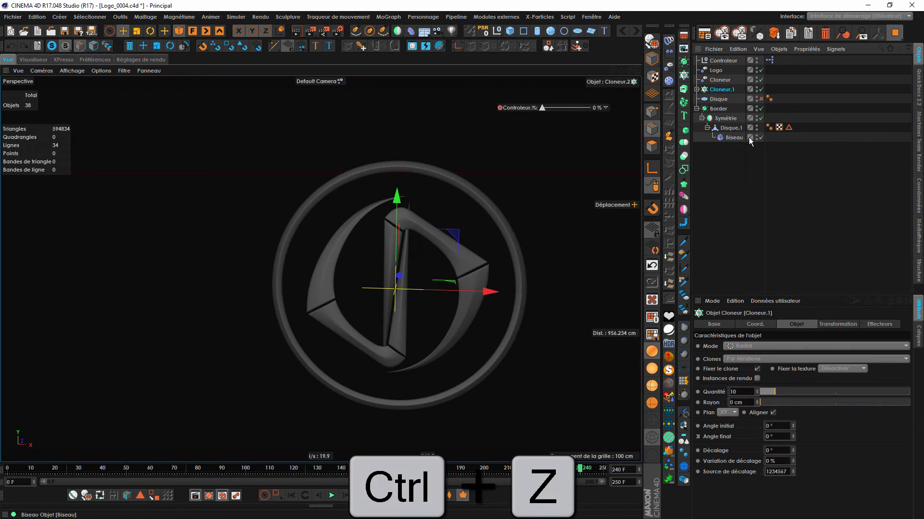
pyautogui.hotkey('ctrl', 'z')
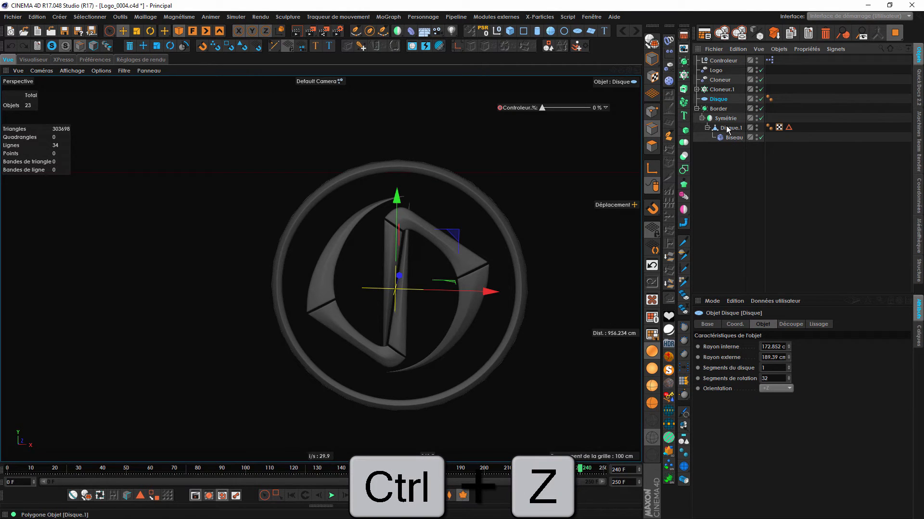
pyautogui.hotkey('ctrl', 'z')
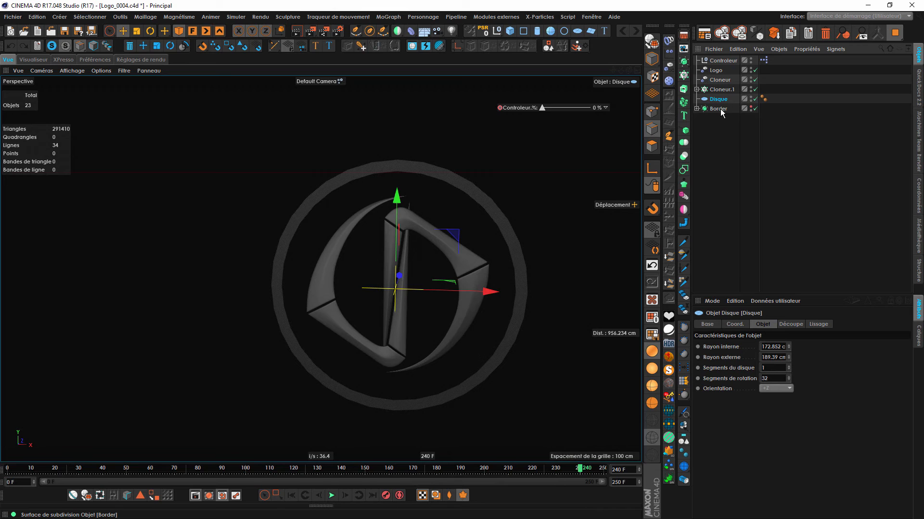
# Make Border visible and nest it in a duplicate of Cloneur.1, deleting the copied Logo group.
pyautogui.click(754, 109)
pyautogui.keyDown('ctrl'); pyautogui.moveTo(722, 90); pyautogui.dragTo(737, 152); pyautogui.keyUp('ctrl')
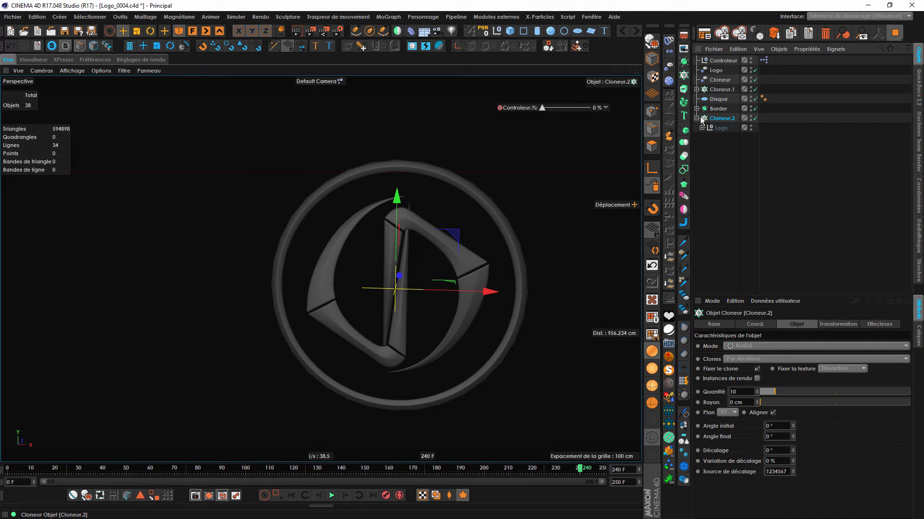
pyautogui.click(718, 129)
pyautogui.press('Delete')
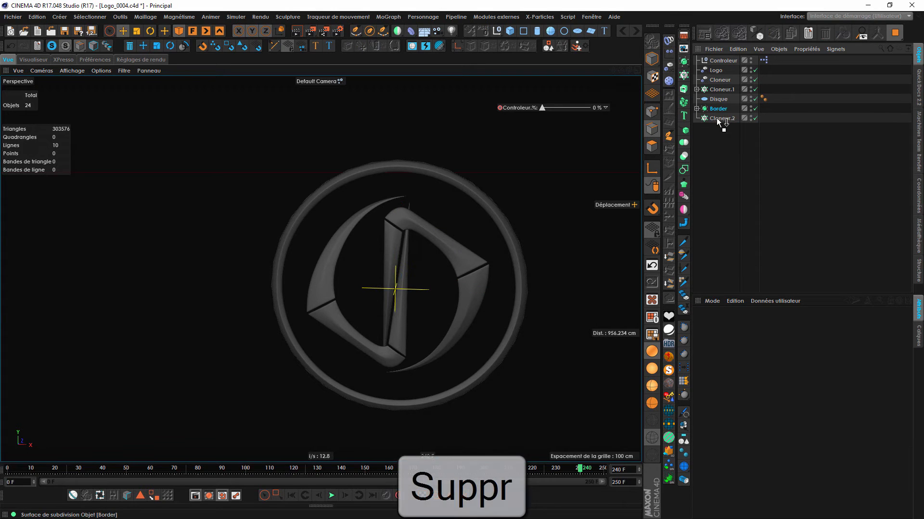
pyautogui.click(716, 118)
pyautogui.scroll(3, 556, 241)
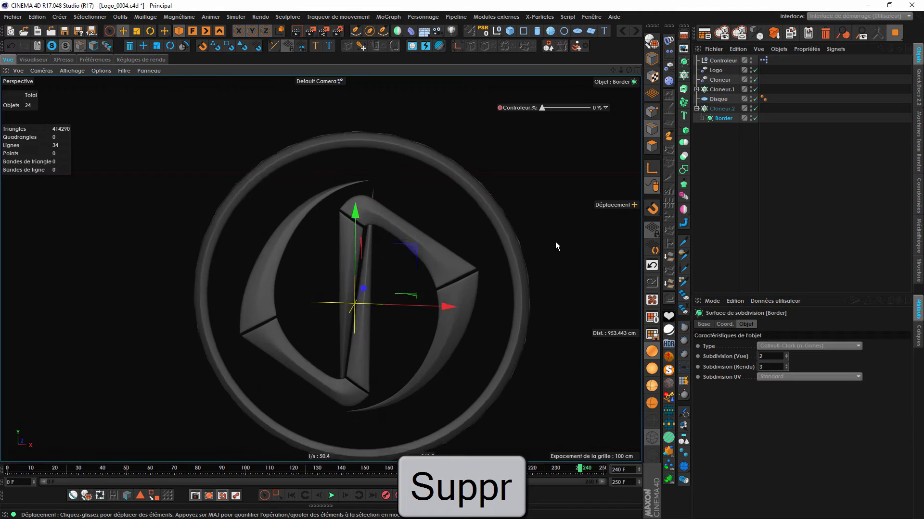
# In XPresso, duplicate the Cloneur.1 node, reference Cloneur.2 in it and connect the range mapper's output to its Angle final.
pyautogui.click(709, 109)
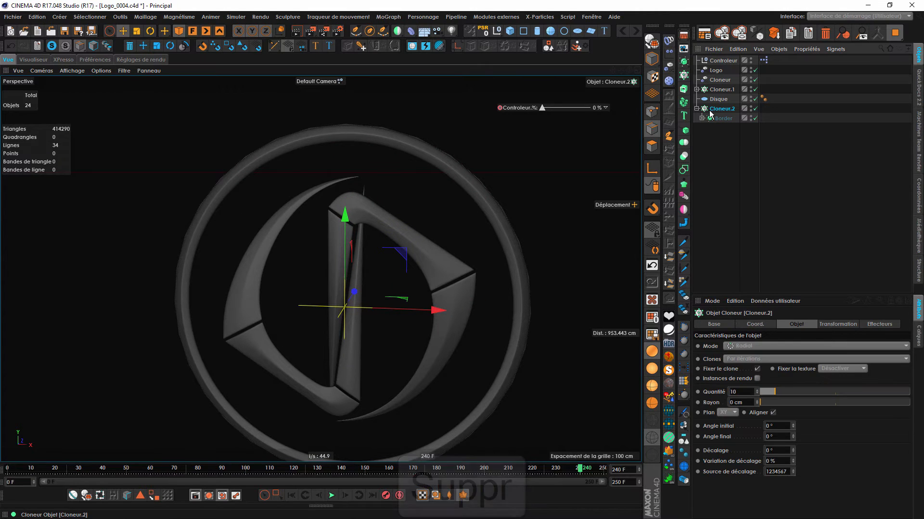
pyautogui.click(64, 59)
pyautogui.keyDown('alt'); pyautogui.moveTo(594, 198); pyautogui.dragTo(492, 241, button='middle'); pyautogui.keyUp('alt')
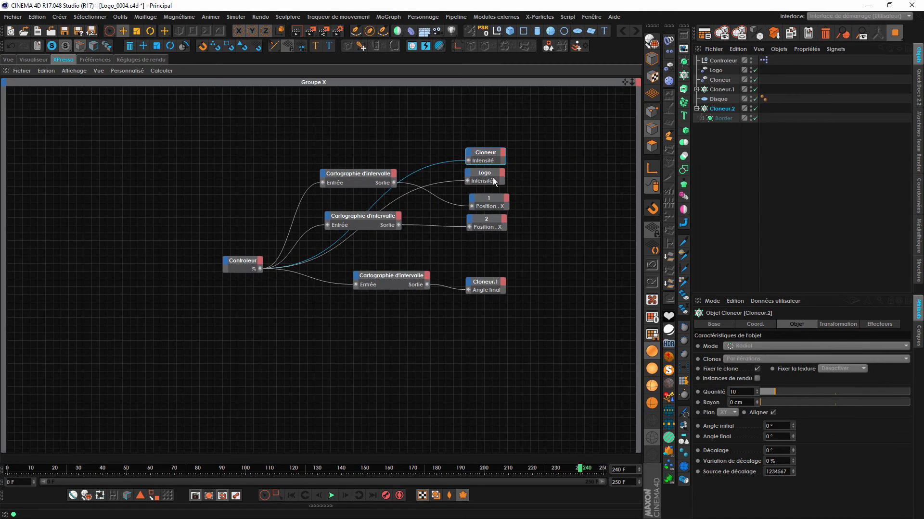
pyautogui.moveTo(485, 288); pyautogui.dragTo(546, 326)
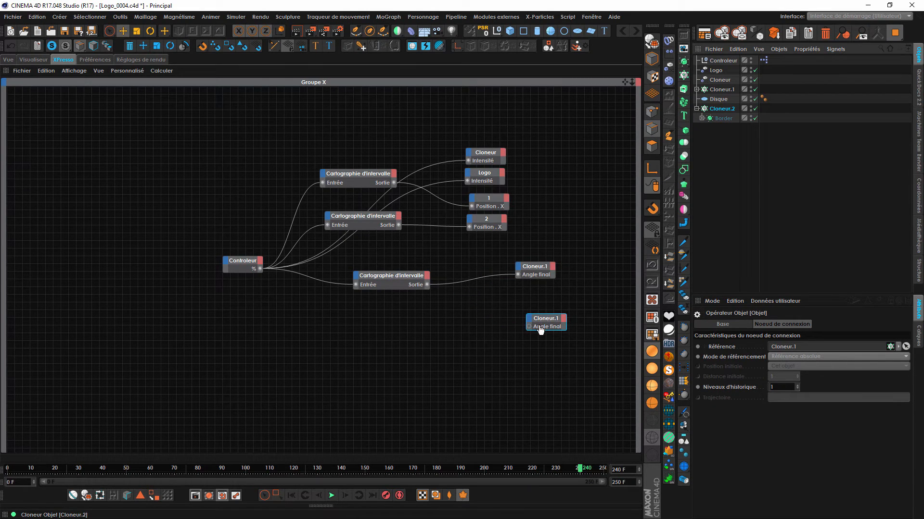
pyautogui.moveTo(425, 286); pyautogui.dragTo(427, 284)
# Test the ring cloner by raising the Controleur slider to 56 % and view the scattered parts from the side.
pyautogui.click(7, 61)
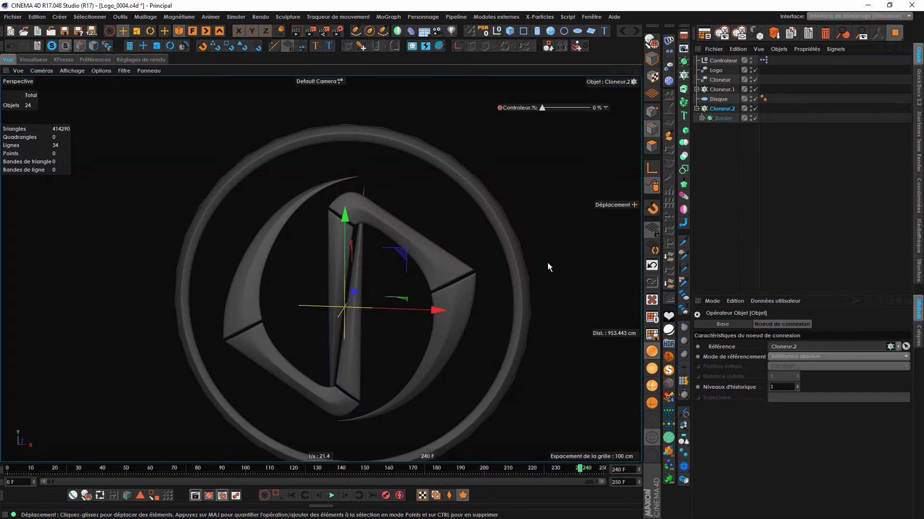
pyautogui.moveTo(541, 108); pyautogui.dragTo(552, 107)
pyautogui.keyDown('alt'); pyautogui.moveTo(293, 301); pyautogui.dragTo(207, 364, button='right'); pyautogui.keyUp('alt')
pyautogui.keyDown('alt'); pyautogui.moveTo(299, 312); pyautogui.dragTo(376, 302); pyautogui.keyUp('alt')
pyautogui.keyDown('alt'); pyautogui.moveTo(255, 310); pyautogui.dragTo(169, 323, button='right'); pyautogui.keyUp('alt')
pyautogui.keyDown('alt'); pyautogui.moveTo(201, 294); pyautogui.dragTo(269, 290); pyautogui.keyUp('alt')
pyautogui.moveTo(269, 289)
pyautogui.keyDown('alt'); pyautogui.mouseDown(button='middle')
pyautogui.moveTo(370, 310)
pyautogui.moveTo(279, 295)
pyautogui.mouseUp(button='middle'); pyautogui.keyUp('alt')
pyautogui.moveTo(554, 108); pyautogui.dragTo(569, 109)
pyautogui.moveTo(381, 328)
pyautogui.keyDown('alt'); pyautogui.mouseDown()
pyautogui.moveTo(324, 323)
pyautogui.moveTo(371, 333)
pyautogui.mouseUp(); pyautogui.keyUp('alt')
pyautogui.keyDown('alt'); pyautogui.moveTo(372, 333); pyautogui.dragTo(243, 377, button='right'); pyautogui.keyUp('alt')
pyautogui.keyDown('alt'); pyautogui.moveTo(244, 377); pyautogui.dragTo(376, 379); pyautogui.keyUp('alt')
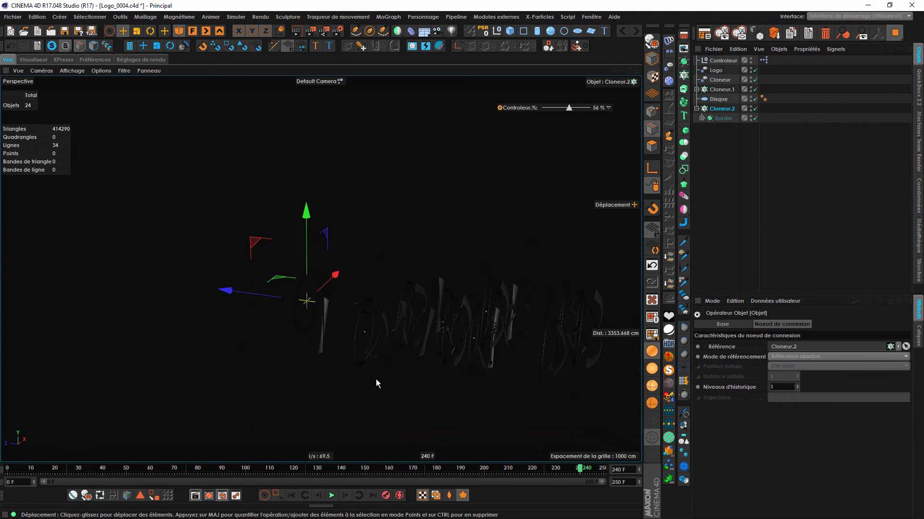
# Play the logo animation and examine the assembled and exploded clones from the front and side.
pyautogui.click(291, 496)
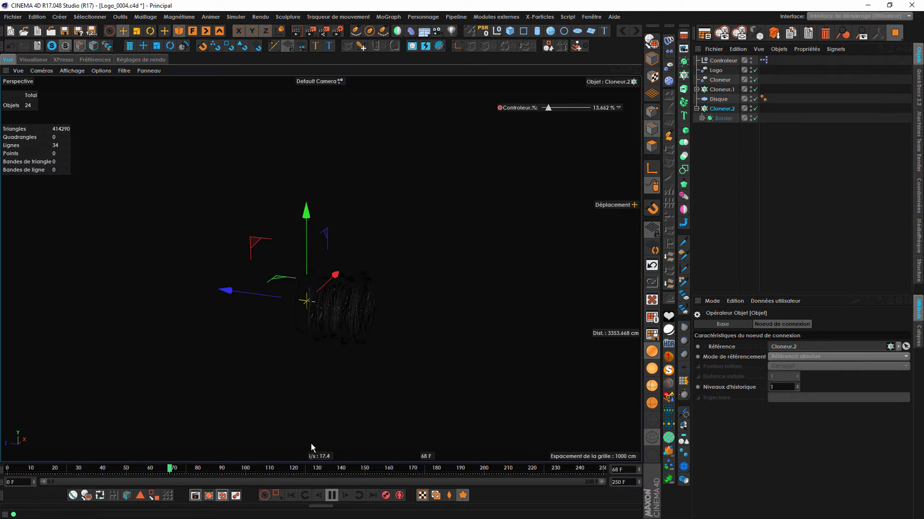
pyautogui.keyDown('alt'); pyautogui.moveTo(259, 316); pyautogui.dragTo(448, 321); pyautogui.keyUp('alt')
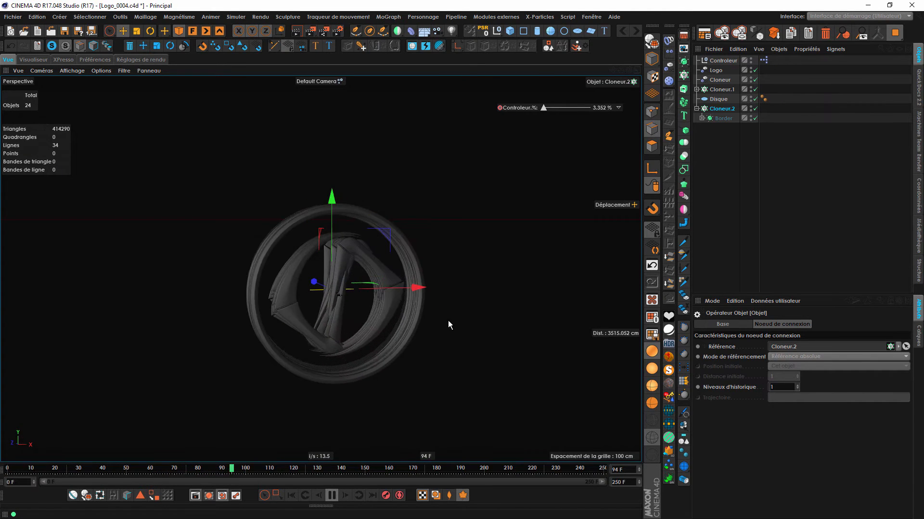
pyautogui.moveTo(321, 326)
pyautogui.keyDown('alt'); pyautogui.mouseDown()
pyautogui.moveTo(193, 313)
pyautogui.moveTo(246, 313)
pyautogui.moveTo(317, 330)
pyautogui.mouseUp(); pyautogui.keyUp('alt')
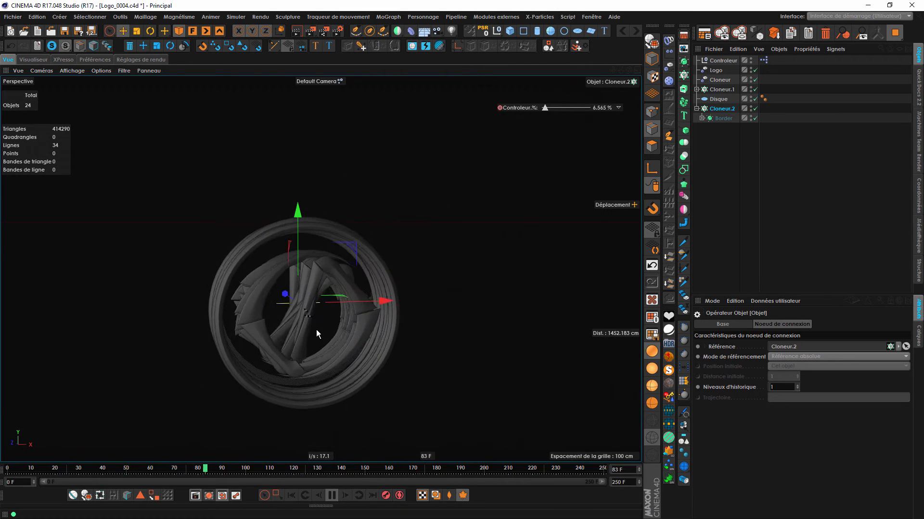
pyautogui.keyDown('alt'); pyautogui.moveTo(308, 330); pyautogui.dragTo(394, 339); pyautogui.keyUp('alt')
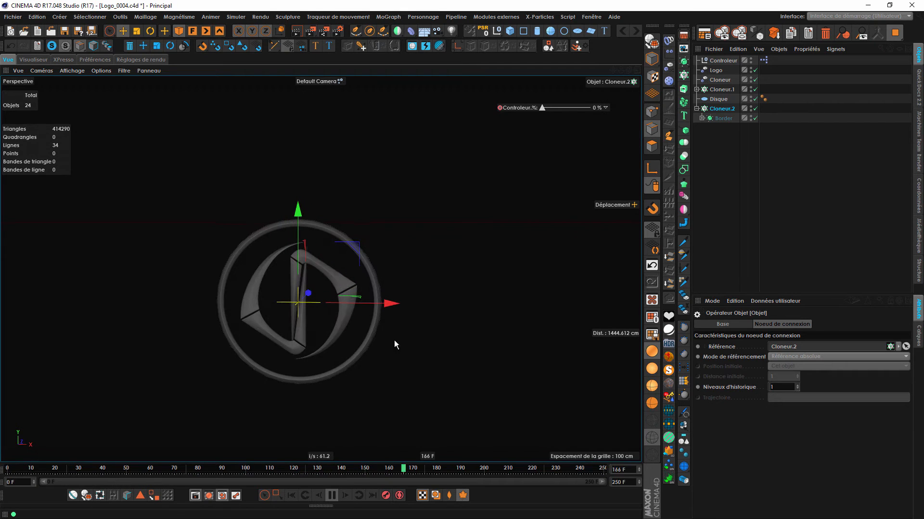
pyautogui.click(293, 496)
pyautogui.keyDown('alt'); pyautogui.moveTo(309, 353); pyautogui.dragTo(337, 250); pyautogui.keyUp('alt')
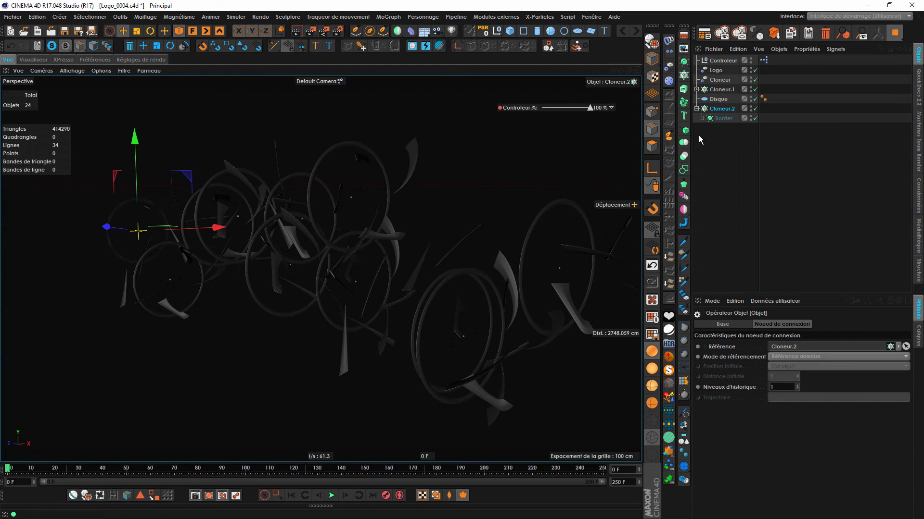
# Try a new Random effector on Cloneur.2 with position off, rotation on and R.H at 105°, and disable it.
pyautogui.click(722, 108)
pyautogui.keyDown('alt'); pyautogui.moveTo(414, 308); pyautogui.dragTo(486, 313); pyautogui.keyUp('alt')
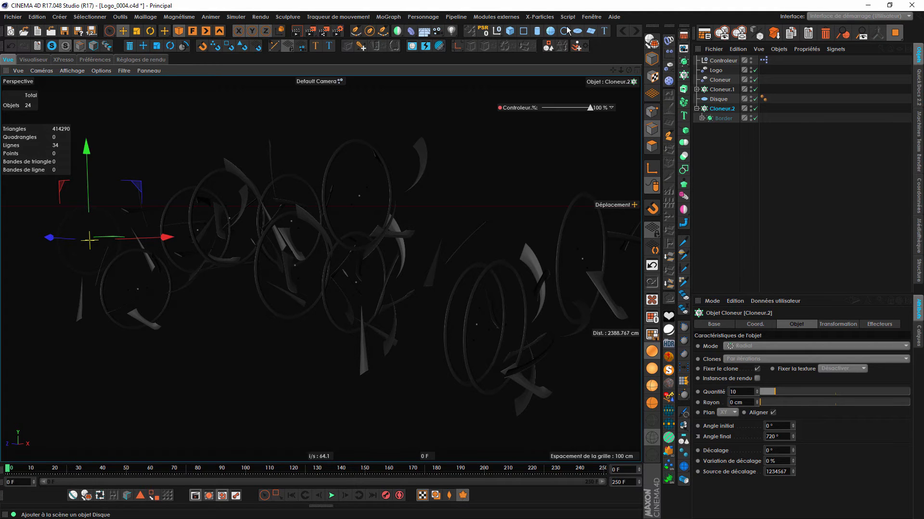
pyautogui.click(670, 67)
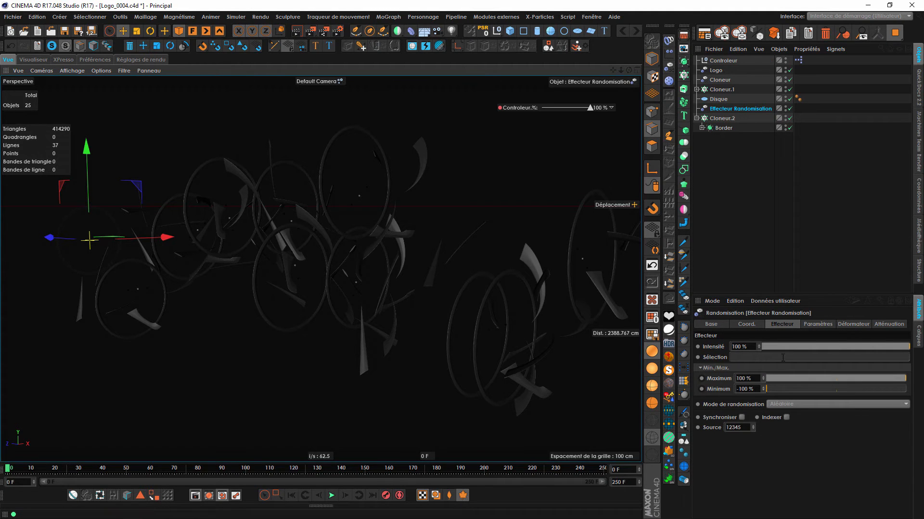
pyautogui.click(817, 325)
pyautogui.click(732, 366)
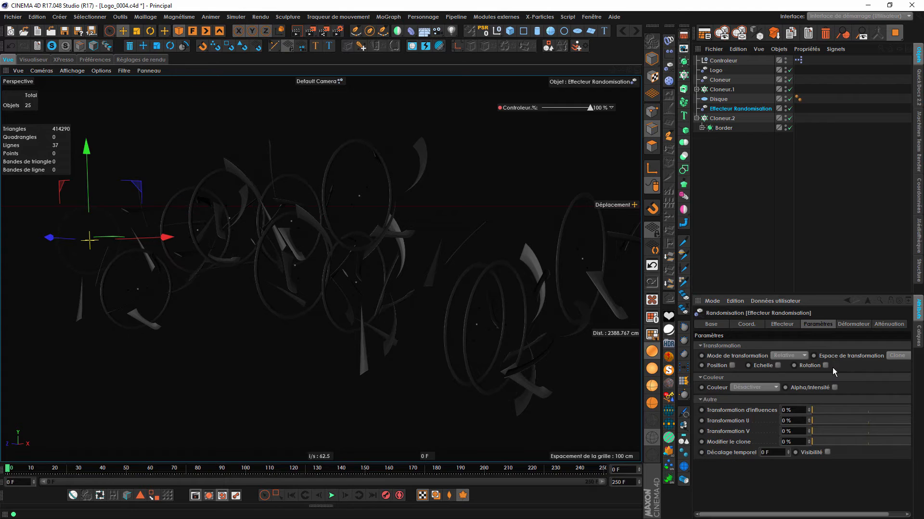
pyautogui.click(825, 365)
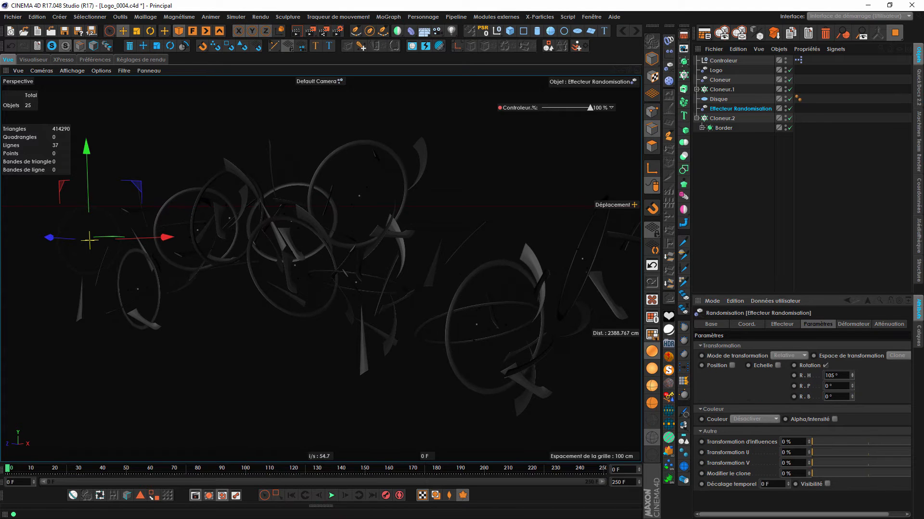
pyautogui.keyDown('alt'); pyautogui.moveTo(357, 250); pyautogui.dragTo(337, 224); pyautogui.keyUp('alt')
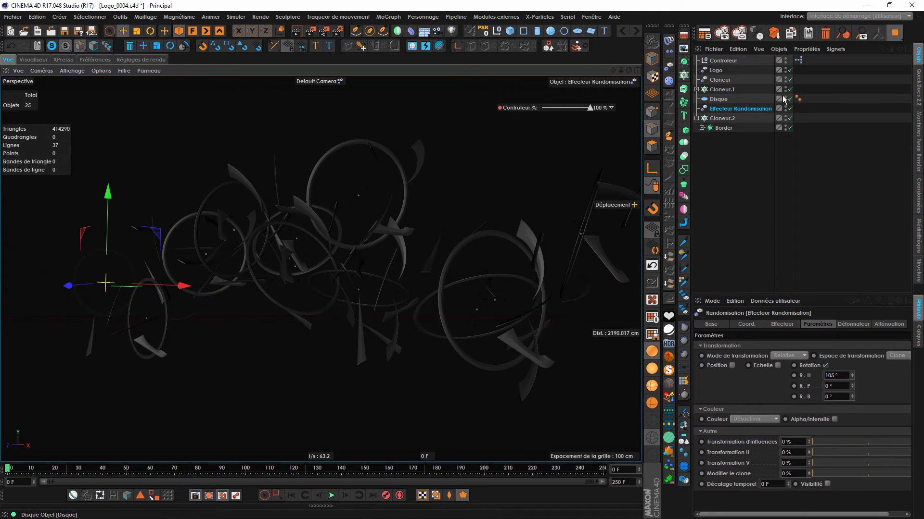
pyautogui.click(789, 108)
# Enable rotation on the existing Cloneur random effector with R.H 83°, R.P 162° and R.B 133°.
pyautogui.click(719, 80)
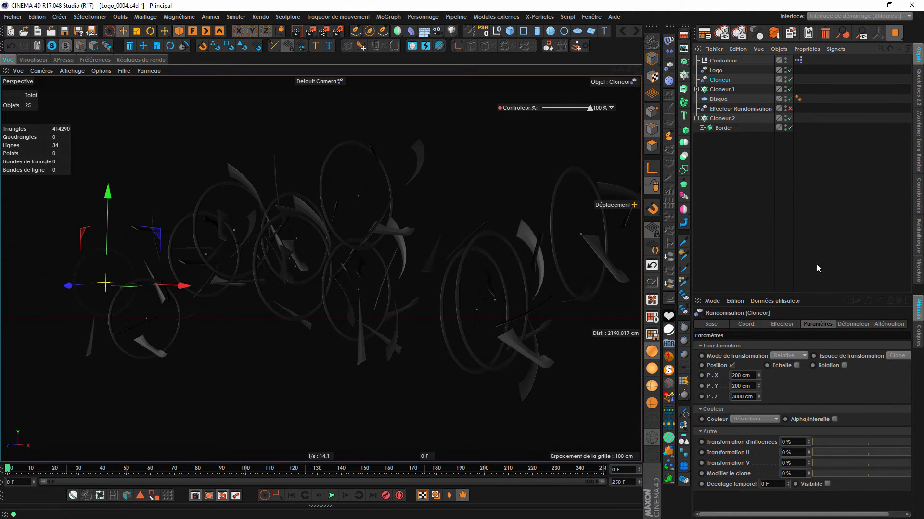
pyautogui.click(844, 365)
pyautogui.moveTo(871, 376); pyautogui.dragTo(871, 349)
pyautogui.moveTo(873, 398); pyautogui.dragTo(871, 362)
# Scrub through the first 77 frames to examine how the rotated pieces regroup into the logo.
pyautogui.scroll(-8, 322, 299)
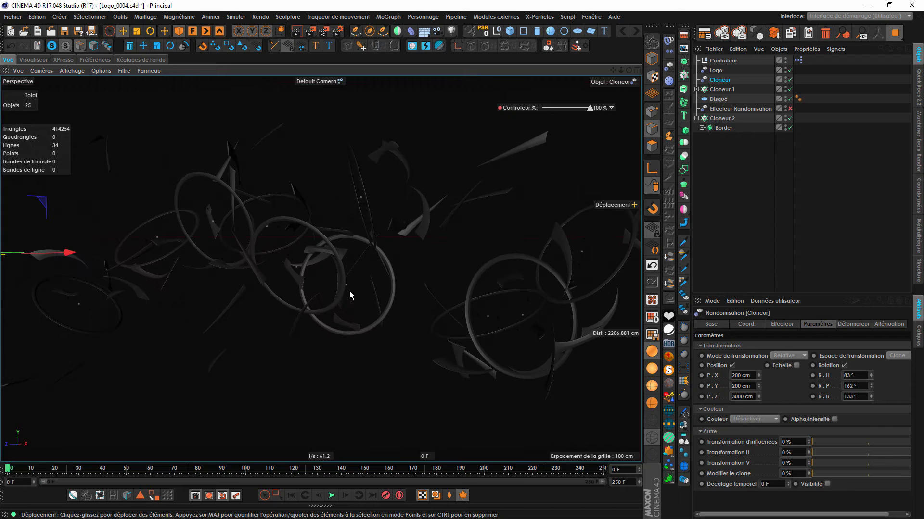
pyautogui.keyDown('alt'); pyautogui.moveTo(329, 330); pyautogui.dragTo(329, 332, button='middle'); pyautogui.keyUp('alt')
pyautogui.moveTo(22, 468); pyautogui.dragTo(107, 474)
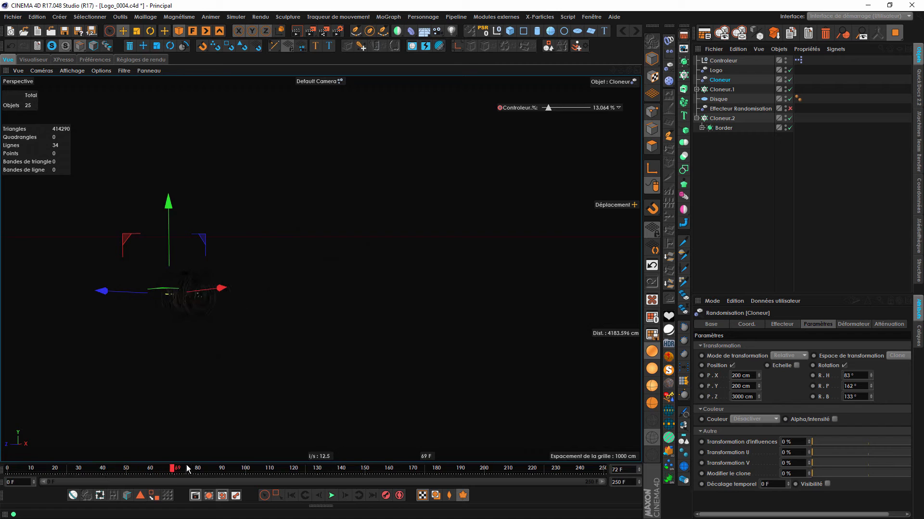
pyautogui.moveTo(186, 465); pyautogui.dragTo(191, 468)
pyautogui.scroll(10, 178, 287)
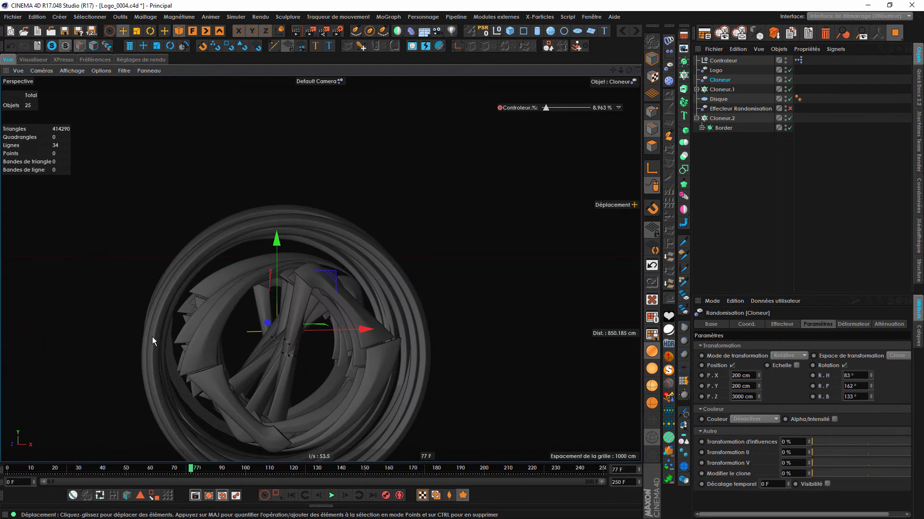
pyautogui.moveTo(197, 471); pyautogui.dragTo(150, 474)
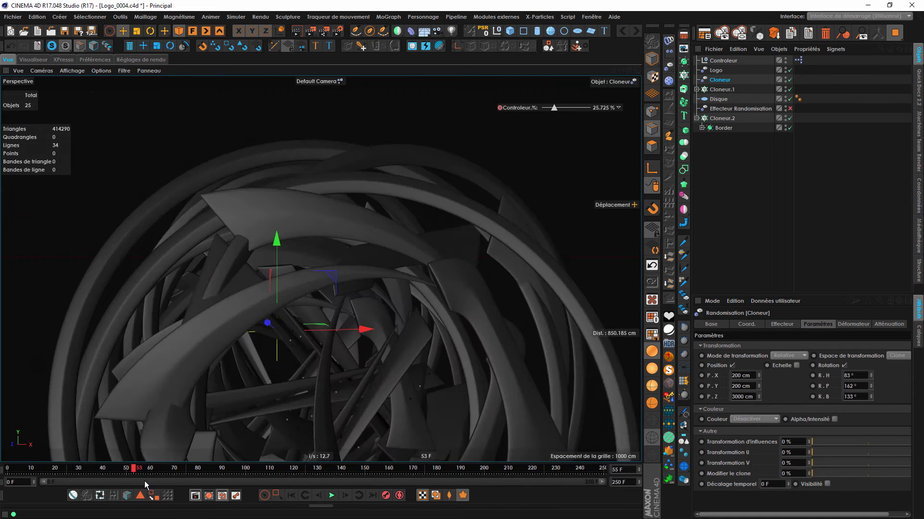
# Disable the Disque object and return the animation to frame 0.
pyautogui.click(789, 99)
pyautogui.scroll(-4, 212, 354)
pyautogui.keyDown('alt'); pyautogui.moveTo(211, 354); pyautogui.dragTo(284, 318); pyautogui.keyUp('alt')
pyautogui.moveTo(206, 469); pyautogui.dragTo(1, 485)
# Add a camera framing the scattered logo pieces, set its focal length to Grand angle (25 mm) and look through it.
pyautogui.keyDown('alt'); pyautogui.moveTo(385, 325); pyautogui.dragTo(377, 319, button='right'); pyautogui.keyUp('alt')
pyautogui.scroll(-2, 282, 233)
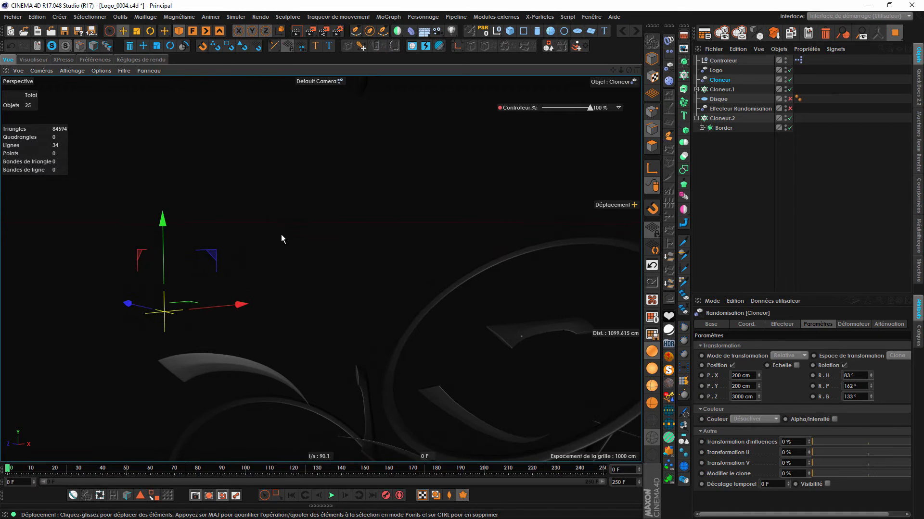
pyautogui.keyDown('alt'); pyautogui.moveTo(289, 231); pyautogui.dragTo(151, 264); pyautogui.keyUp('alt')
pyautogui.keyDown('alt'); pyautogui.moveTo(324, 219); pyautogui.dragTo(444, 215); pyautogui.keyUp('alt')
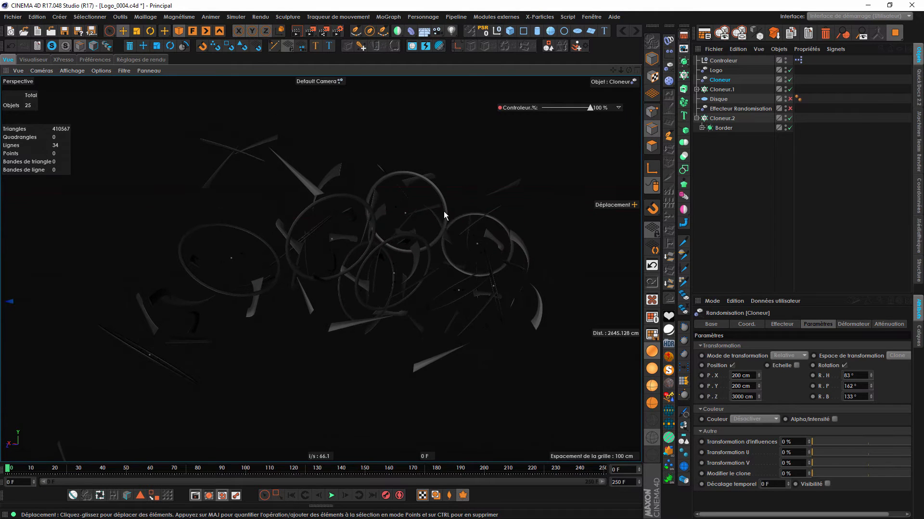
pyautogui.click(436, 30)
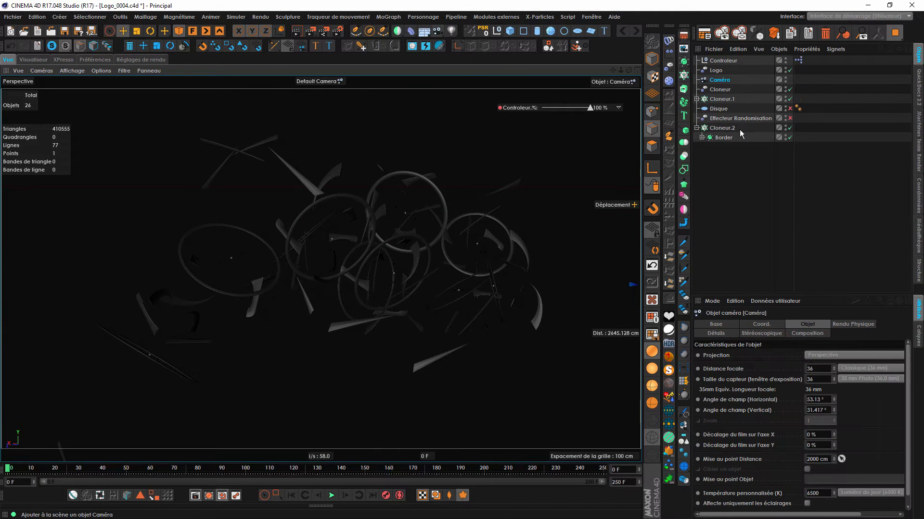
pyautogui.click(848, 368)
pyautogui.click(837, 387)
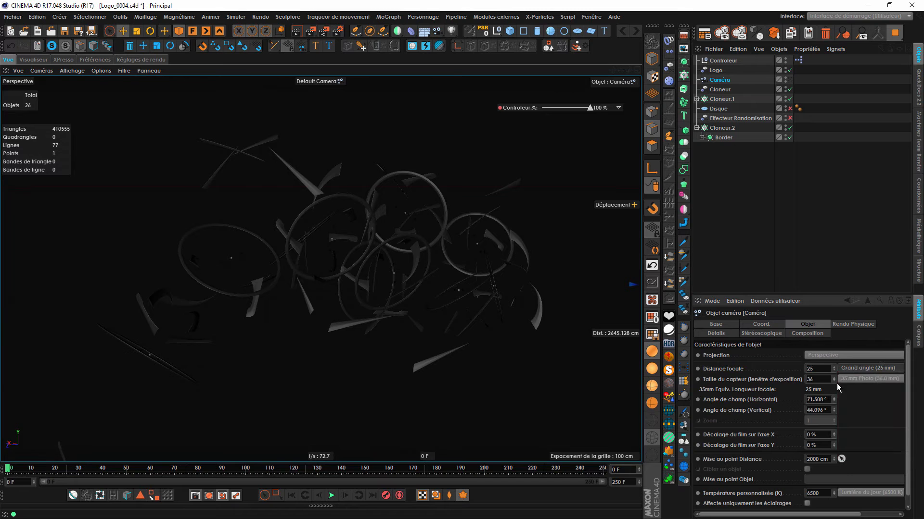
pyautogui.click(790, 80)
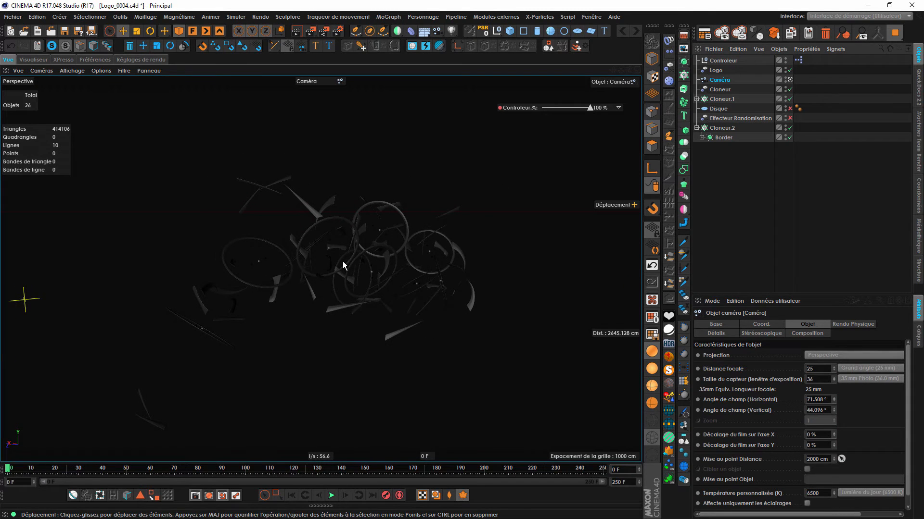
# Bring the camera closer to the scattered pieces at frame 0 and record a keyframe for it.
pyautogui.scroll(5, 376, 260)
pyautogui.keyDown('alt'); pyautogui.moveTo(373, 244); pyautogui.dragTo(383, 365); pyautogui.keyUp('alt')
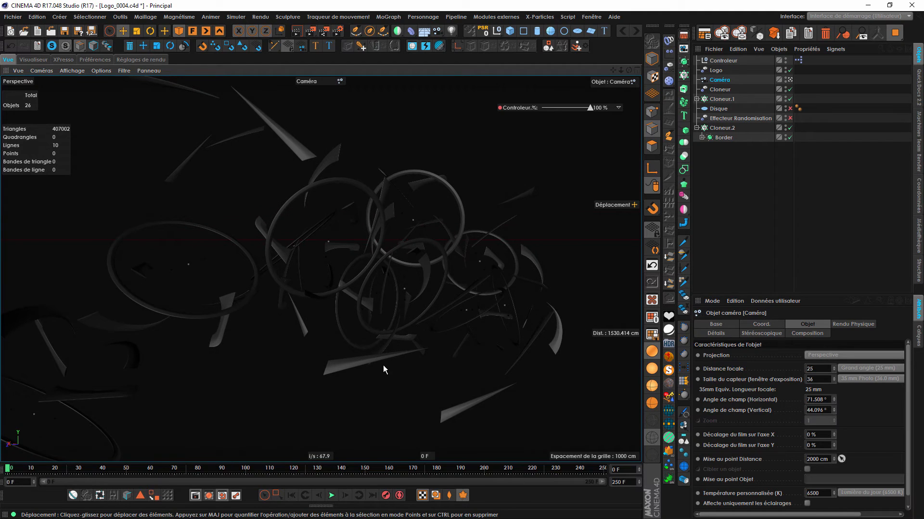
pyautogui.click(331, 498)
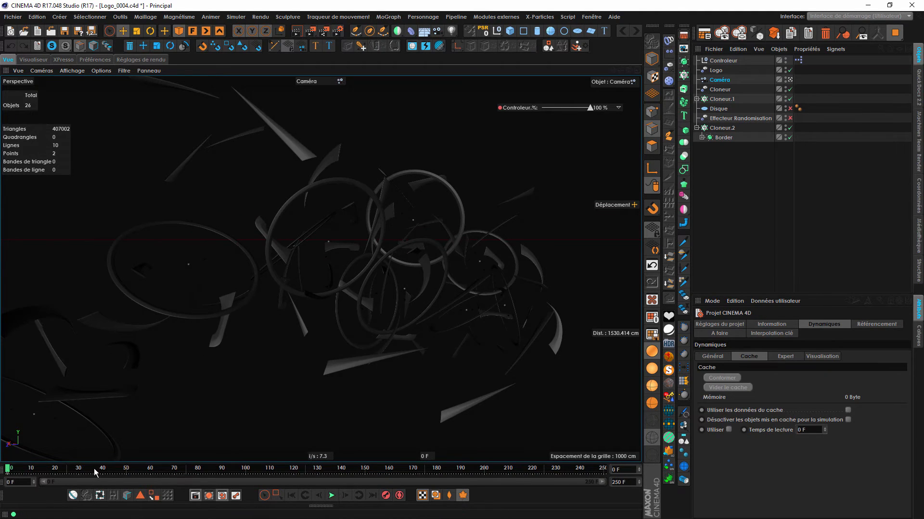
# Reposition and tilt the camera around the pieces at frame 35, record a keyframe and play the move.
pyautogui.click(91, 471)
pyautogui.keyDown('alt'); pyautogui.moveTo(169, 327); pyautogui.dragTo(340, 277); pyautogui.keyUp('alt')
pyautogui.keyDown('alt'); pyautogui.moveTo(217, 218); pyautogui.dragTo(291, 292); pyautogui.keyUp('alt')
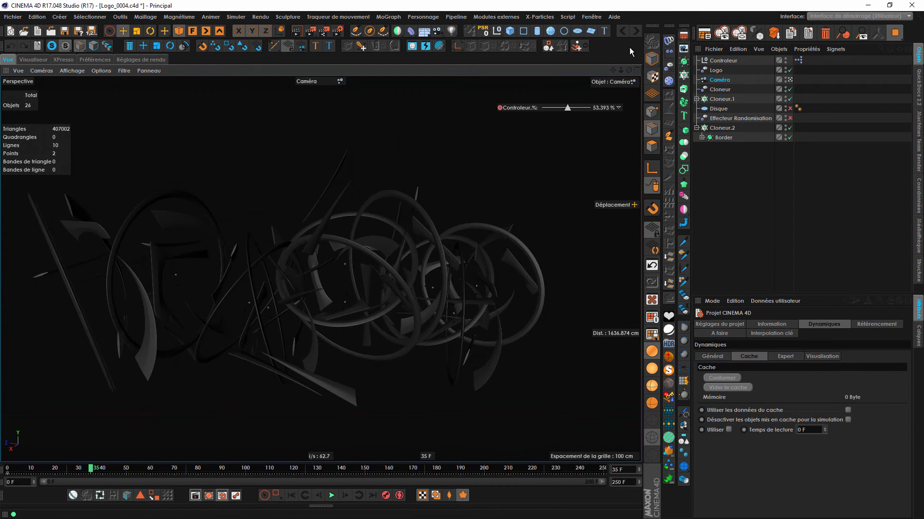
pyautogui.moveTo(629, 70); pyautogui.dragTo(623, 72)
pyautogui.moveTo(628, 70); pyautogui.dragTo(610, 71, button='right')
pyautogui.keyDown('alt'); pyautogui.moveTo(443, 238); pyautogui.dragTo(456, 219, button='middle'); pyautogui.keyUp('alt')
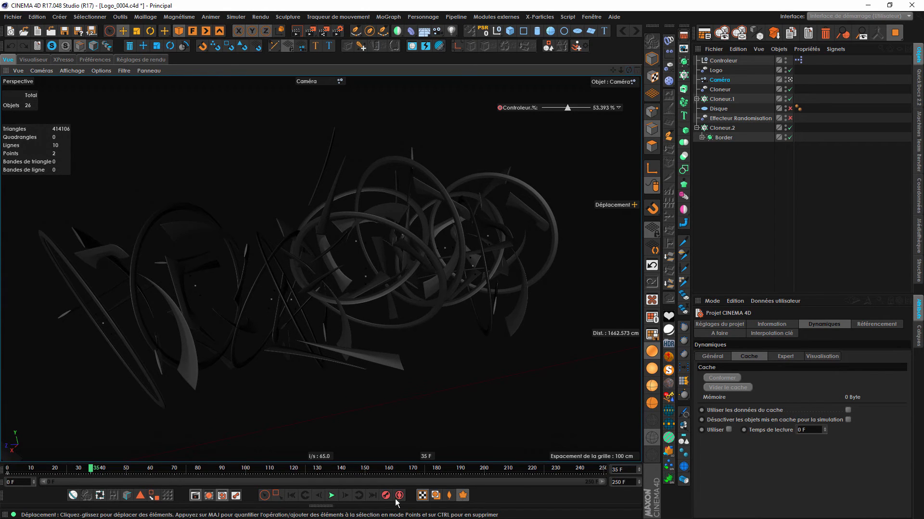
pyautogui.click(332, 496)
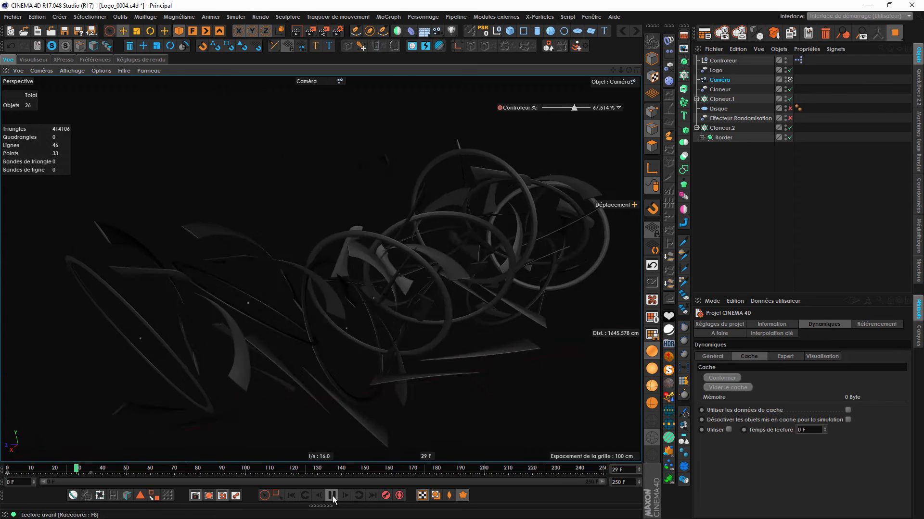
pyautogui.click(333, 496)
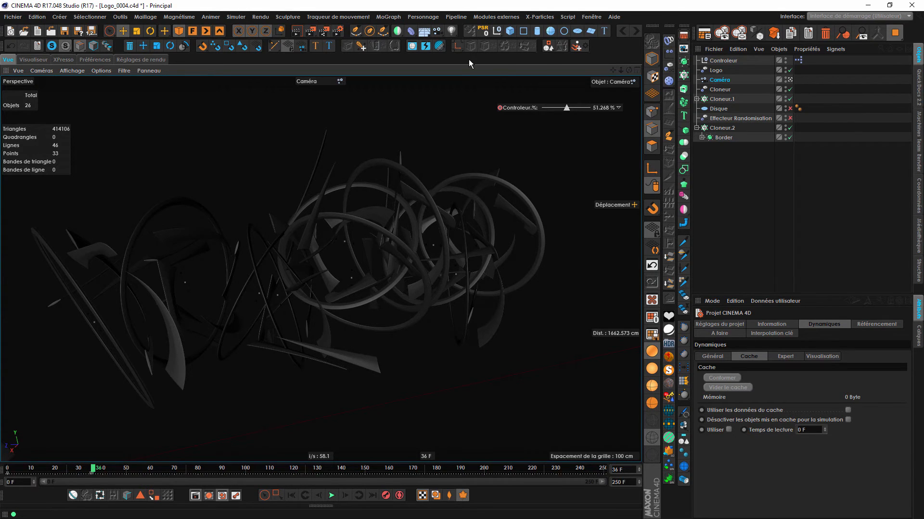
# Add a second camera, frame the rings up close from another angle at frame 25 and record a keyframe.
pyautogui.click(437, 31)
pyautogui.keyDown('alt'); pyautogui.moveTo(279, 275); pyautogui.dragTo(363, 326); pyautogui.keyUp('alt')
pyautogui.click(66, 471)
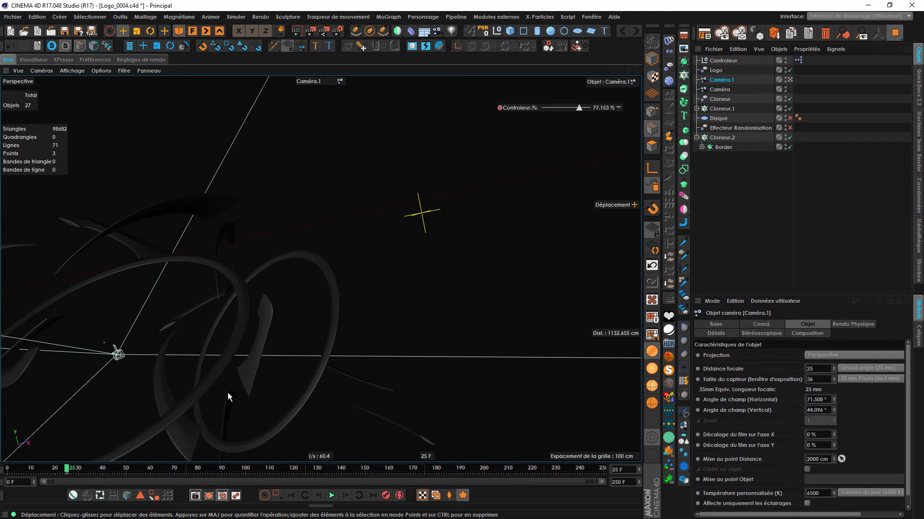
pyautogui.keyDown('alt'); pyautogui.moveTo(227, 393); pyautogui.dragTo(271, 347); pyautogui.keyUp('alt')
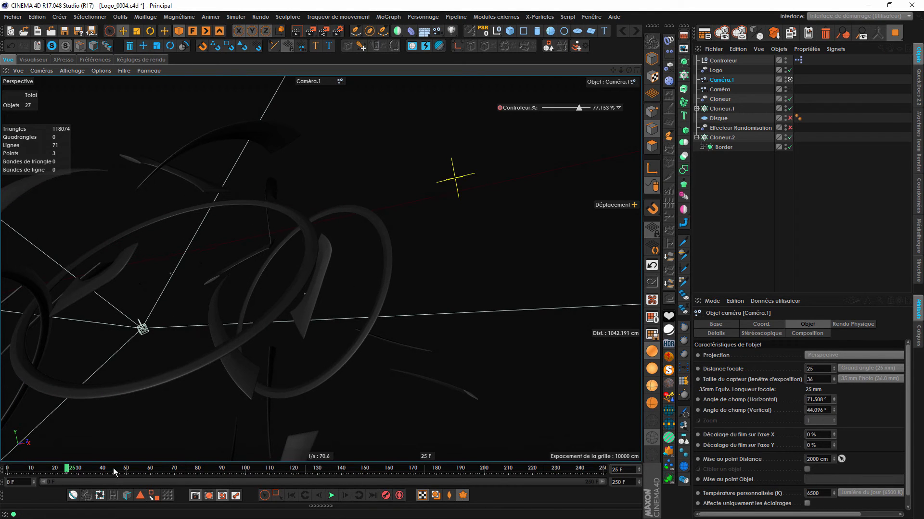
# Reposition the second camera farther from the pieces at frame 57, record a keyframe and replay the move from frame 24.
pyautogui.click(331, 495)
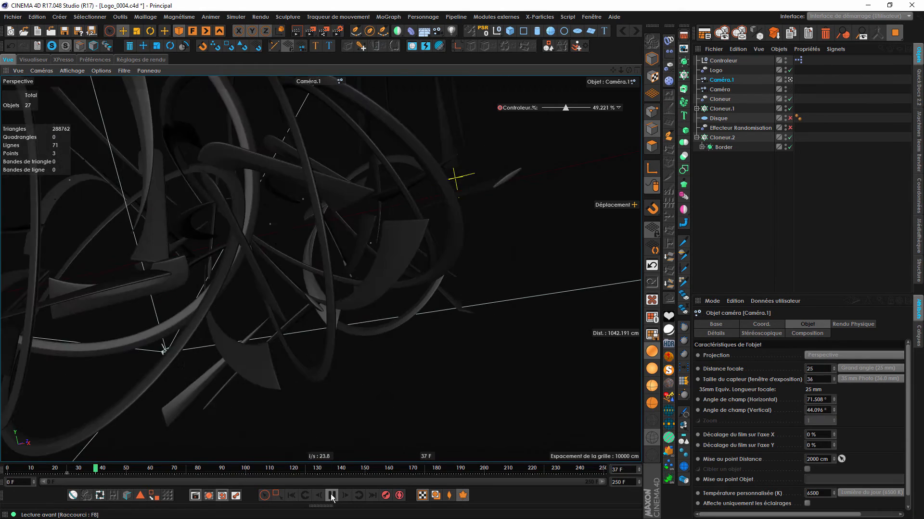
pyautogui.click(331, 496)
pyautogui.keyDown('alt'); pyautogui.moveTo(342, 366); pyautogui.dragTo(255, 338); pyautogui.keyUp('alt')
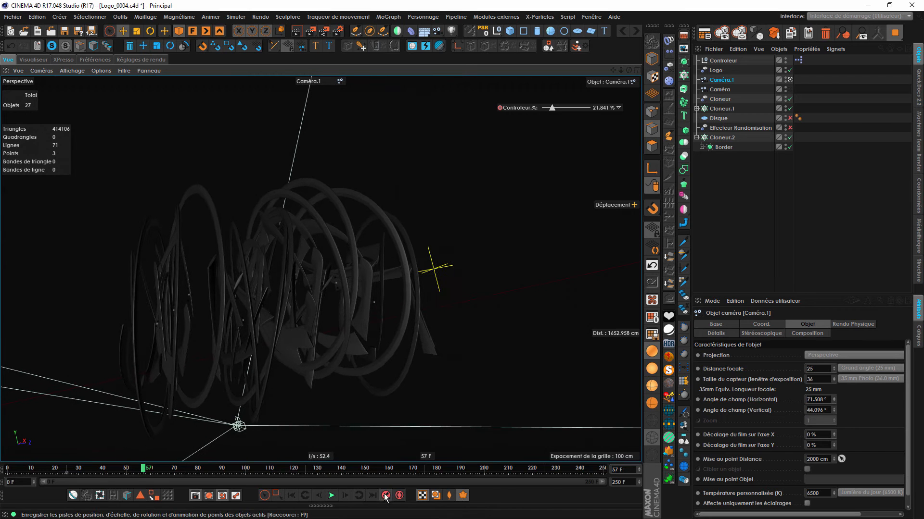
pyautogui.click(65, 469)
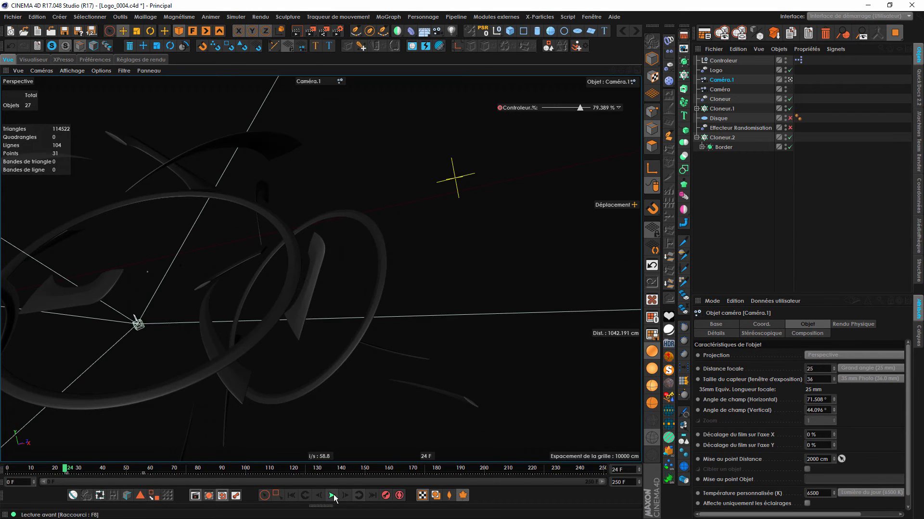
pyautogui.click(332, 496)
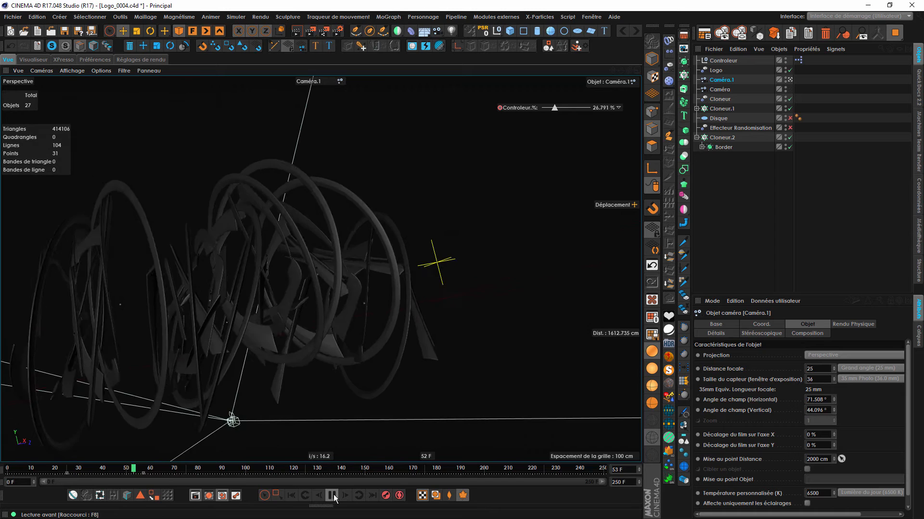
pyautogui.click(333, 496)
pyautogui.click(305, 495)
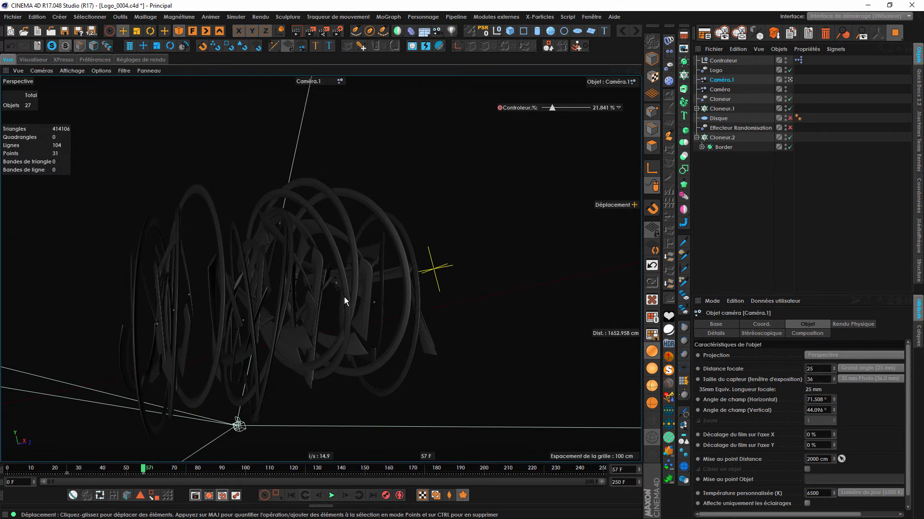
# Pull the second camera farther back at frame 57, re-record its keyframe and replay the move.
pyautogui.moveTo(344, 299)
pyautogui.keyDown('alt'); pyautogui.mouseDown()
pyautogui.moveTo(335, 309)
pyautogui.moveTo(354, 296)
pyautogui.mouseUp(); pyautogui.keyUp('alt')
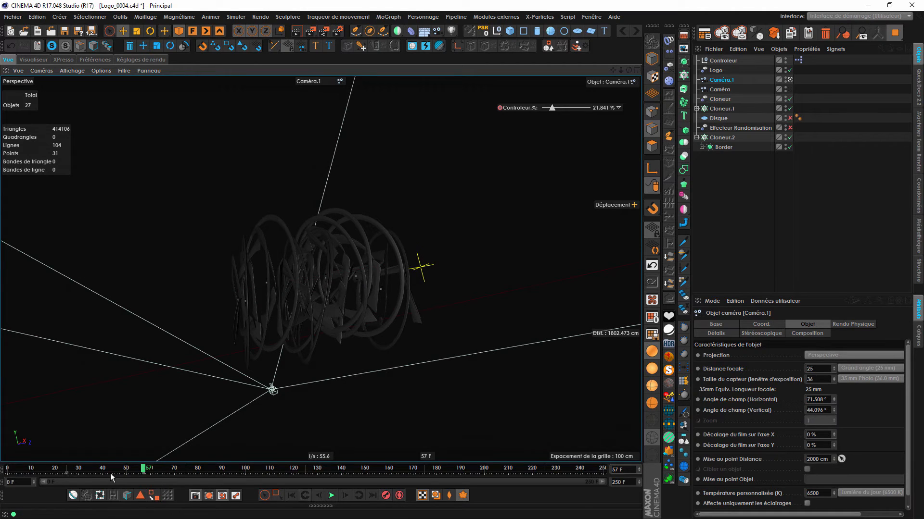
pyautogui.click(59, 467)
pyautogui.click(332, 495)
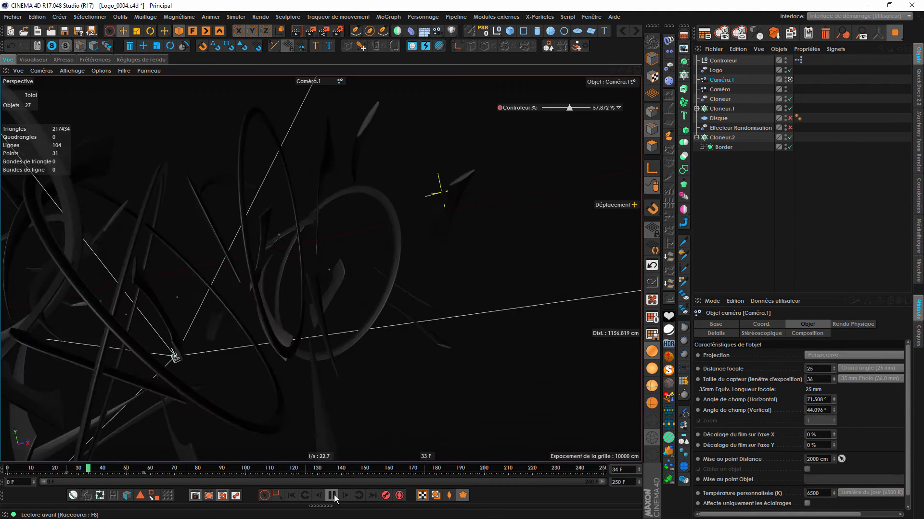
# Add a third camera at frame 50, reset its X position to 0 cm and look through it.
pyautogui.click(146, 472)
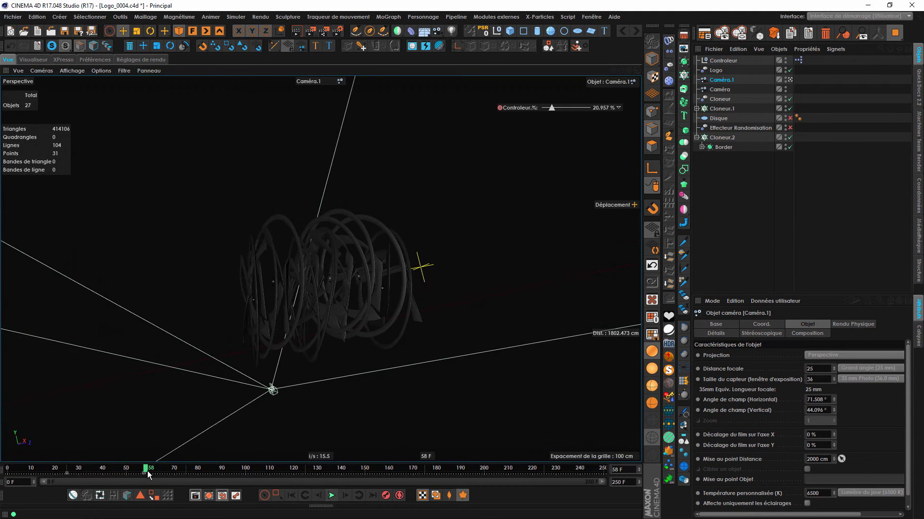
pyautogui.click(128, 471)
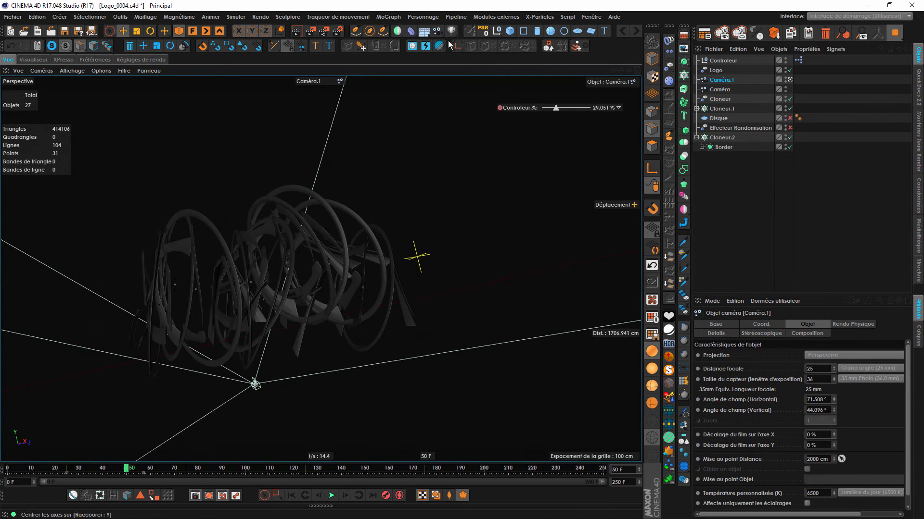
pyautogui.click(436, 32)
pyautogui.keyDown('alt'); pyautogui.moveTo(439, 299); pyautogui.dragTo(366, 298); pyautogui.keyUp('alt')
pyautogui.click(753, 325)
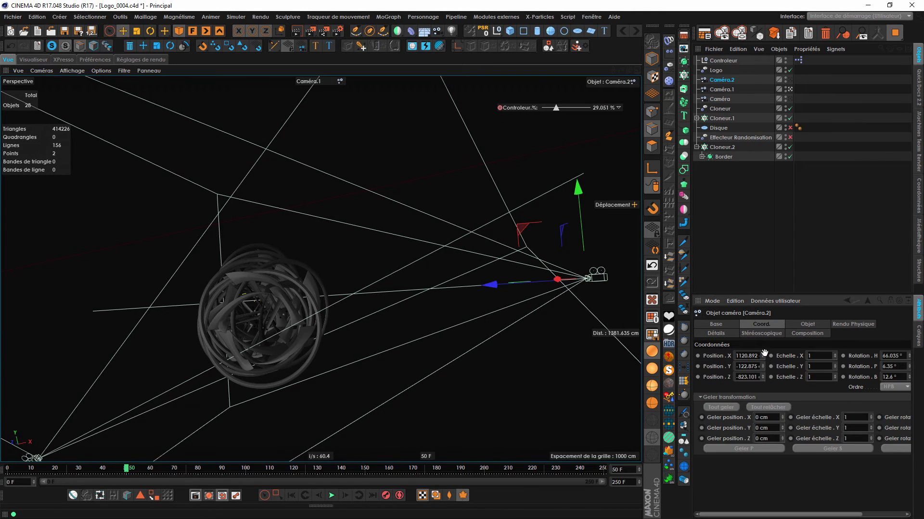
pyautogui.rightClick(763, 355)
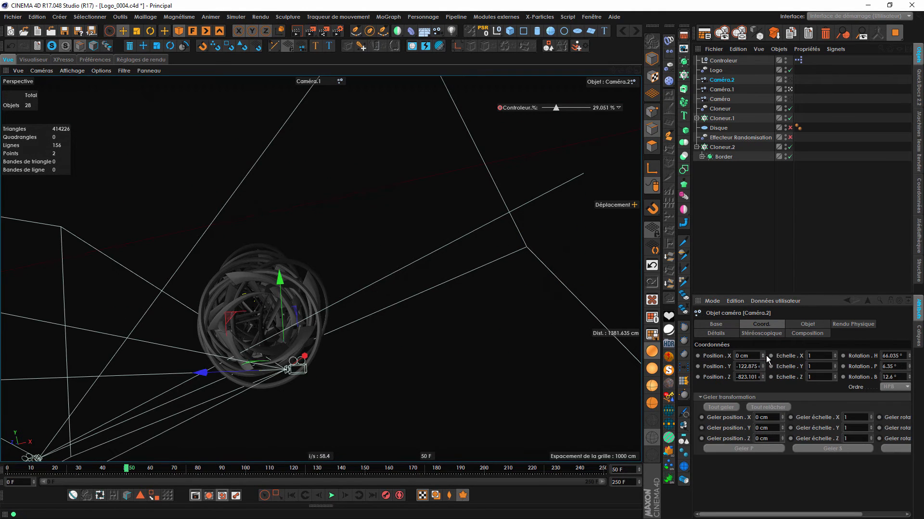
pyautogui.click(789, 80)
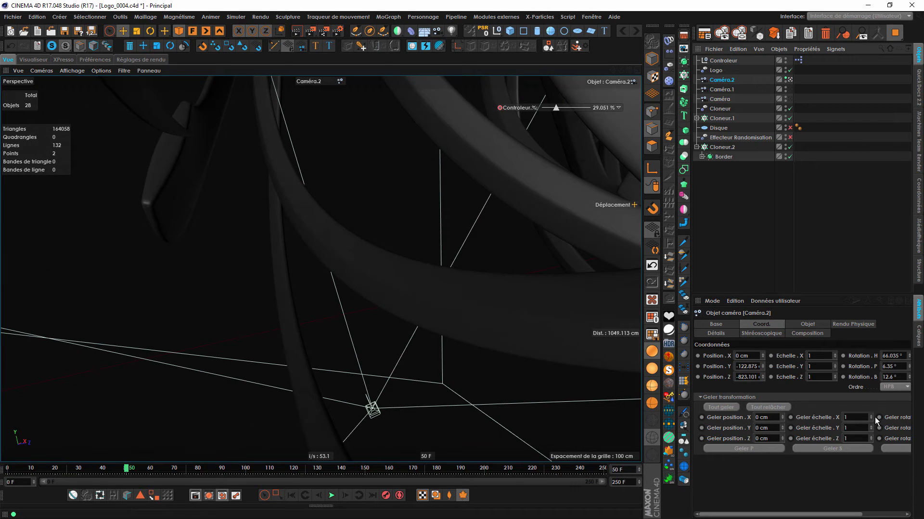
# Center and straighten the third camera by resetting its H, P and B rotations to 0° and its X, Y and Z positions to 0 cm.
pyautogui.rightClick(909, 356)
pyautogui.rightClick(908, 367)
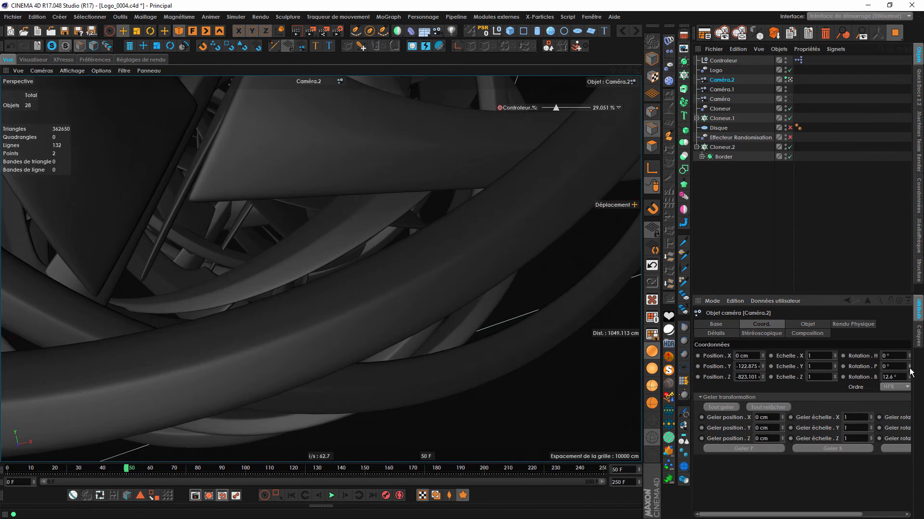
pyautogui.rightClick(908, 377)
pyautogui.rightClick(763, 367)
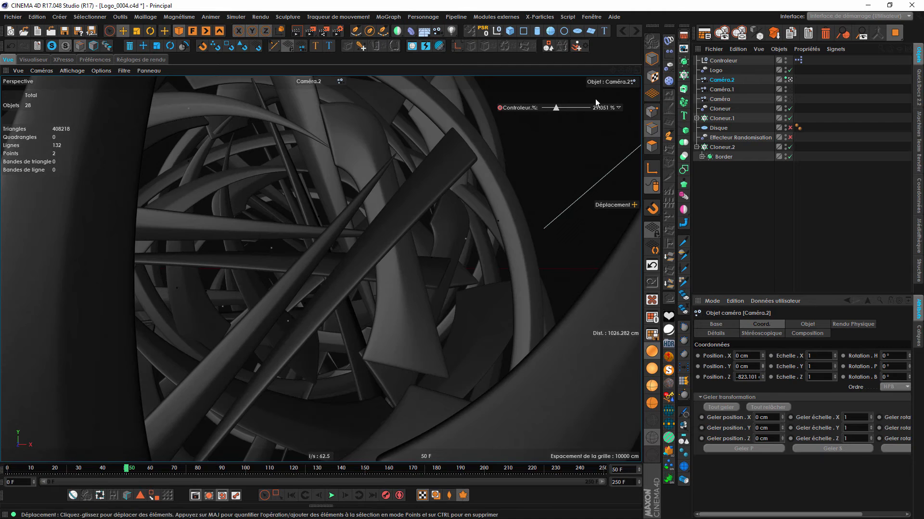
pyautogui.moveTo(613, 72); pyautogui.dragTo(604, 76)
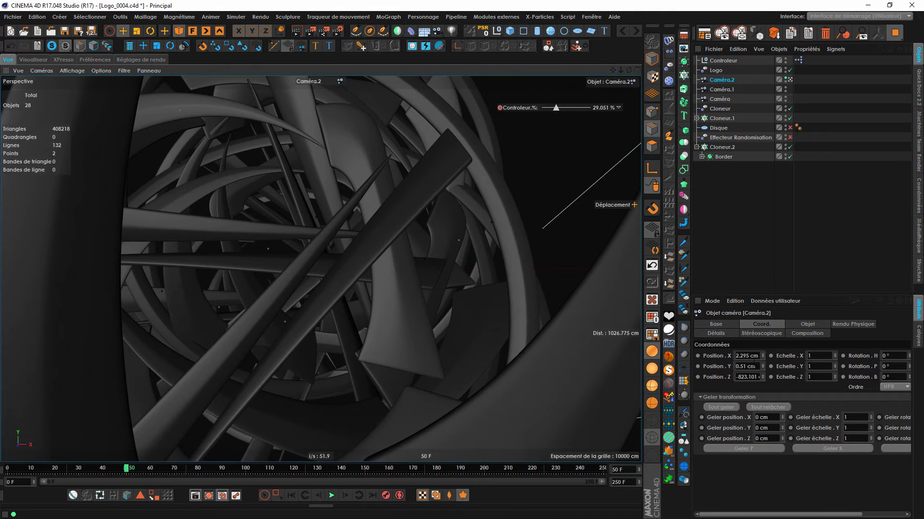
pyautogui.rightClick(763, 366)
pyautogui.rightClick(762, 356)
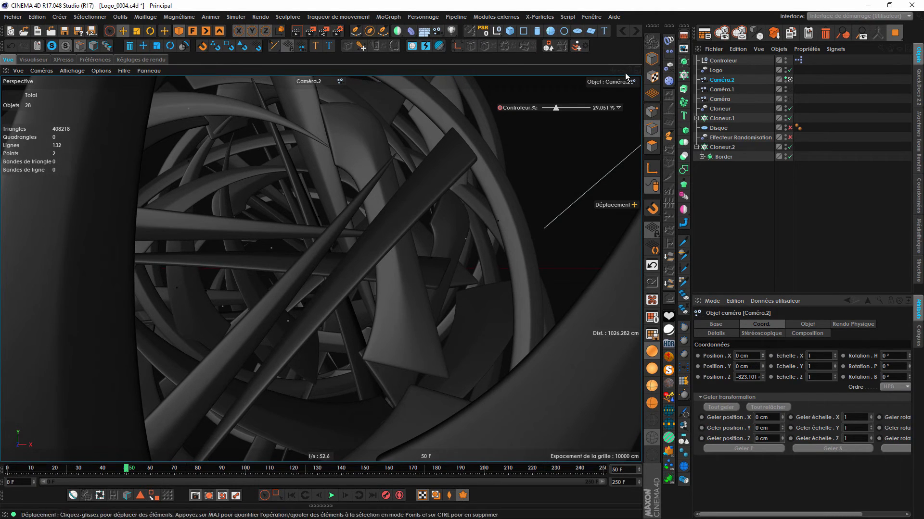
pyautogui.moveTo(620, 73); pyautogui.dragTo(712, 261)
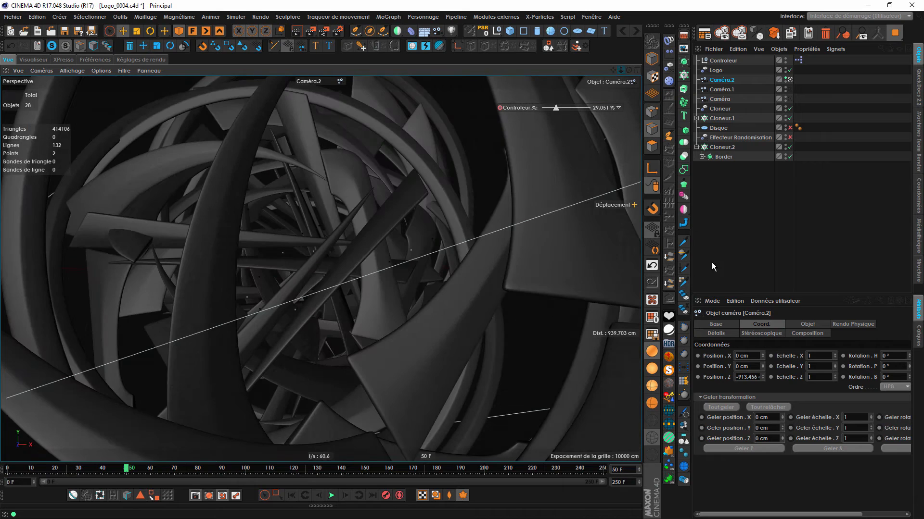
pyautogui.rightClick(763, 377)
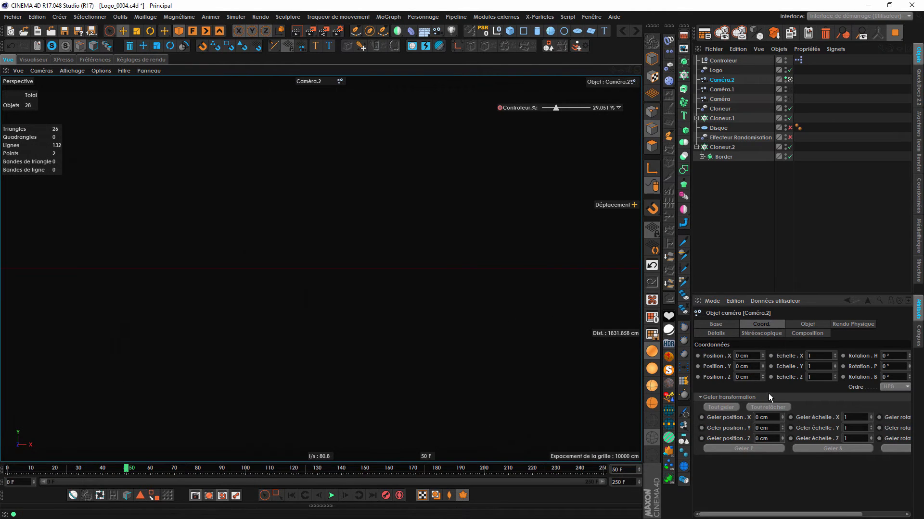
# Keyframe the third camera at frame 50, pull it back to about Z -1133 cm at frame 100, record a second keyframe and play the move.
pyautogui.click(332, 496)
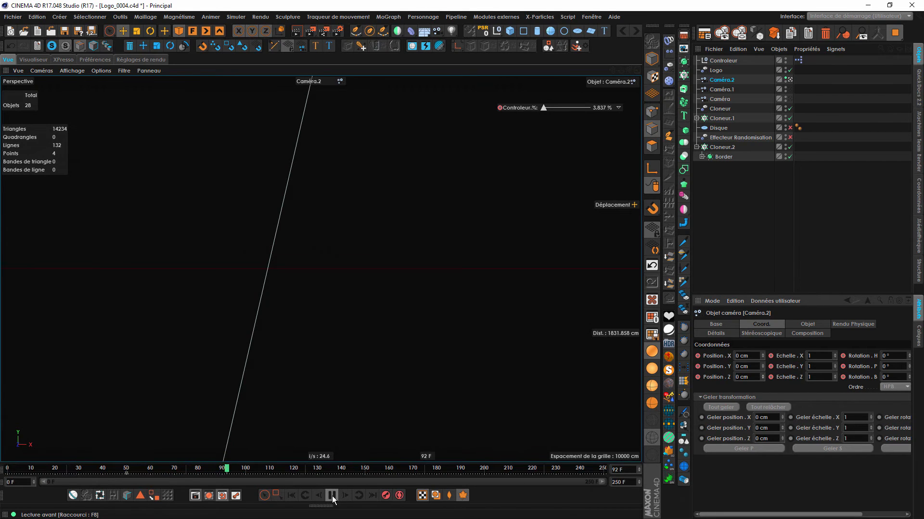
pyautogui.click(332, 496)
pyautogui.click(319, 496)
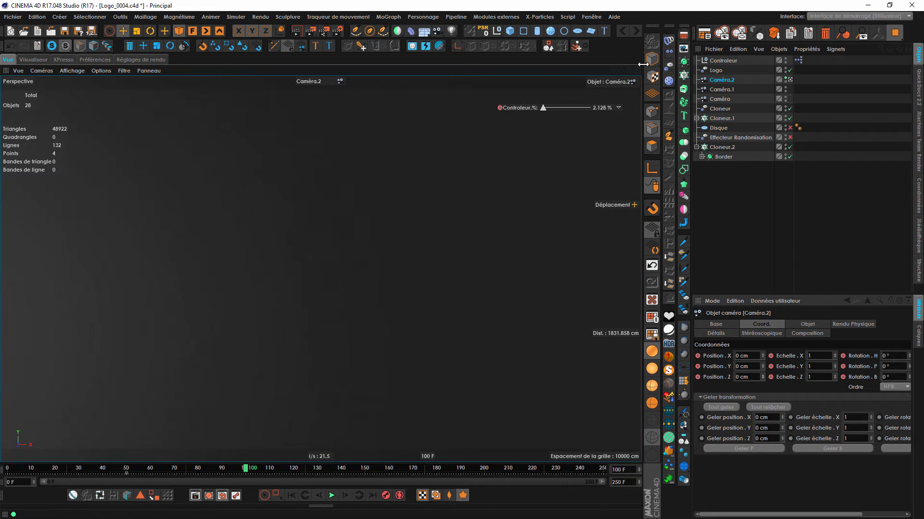
pyautogui.scroll(5, 317, 270)
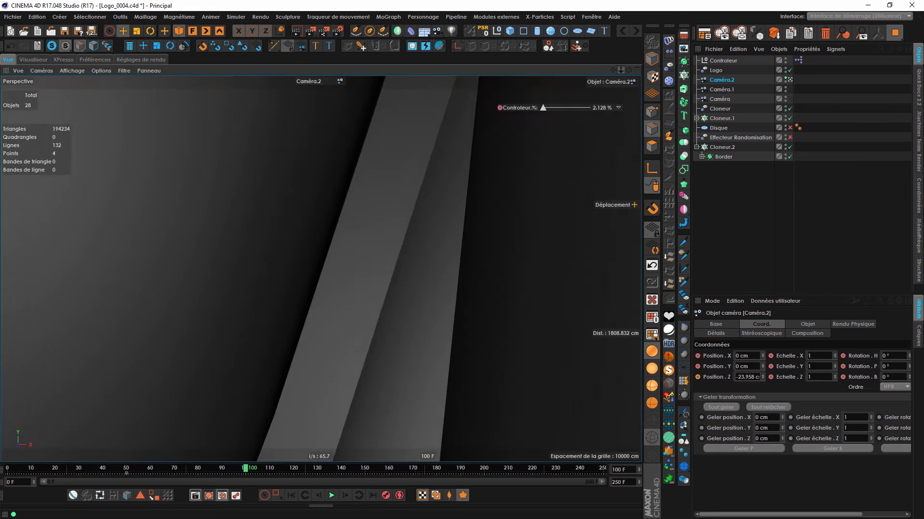
pyautogui.scroll(-6, 316, 271)
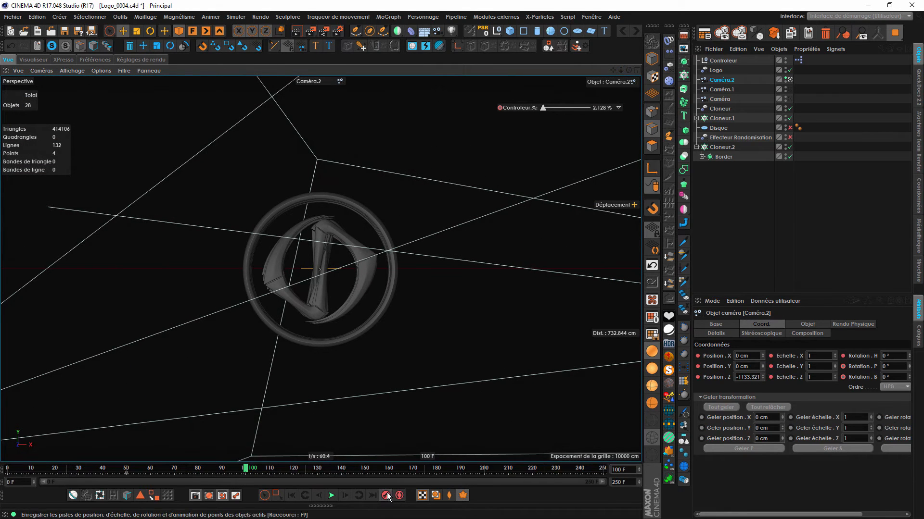
pyautogui.click(115, 468)
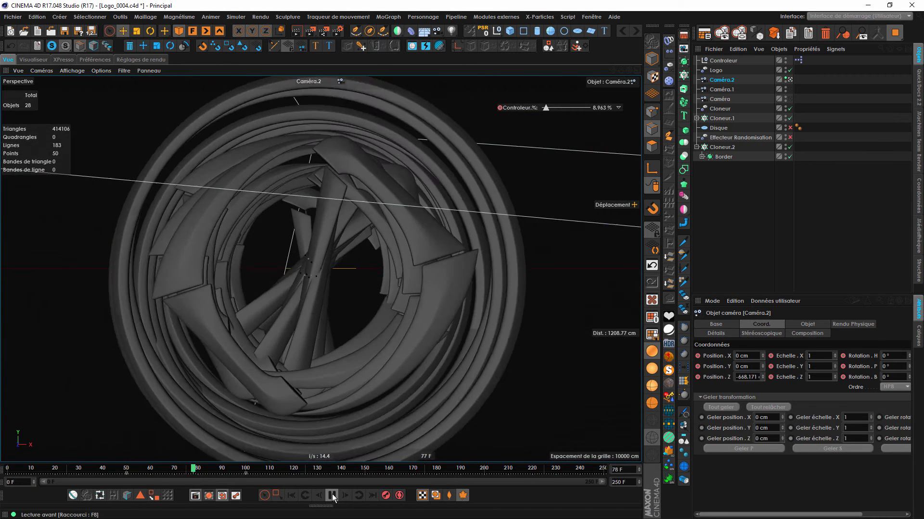
pyautogui.click(332, 496)
# Move the third camera's two keyframes to frames 40 and 70 and replay the shot.
pyautogui.moveTo(245, 473); pyautogui.dragTo(183, 477)
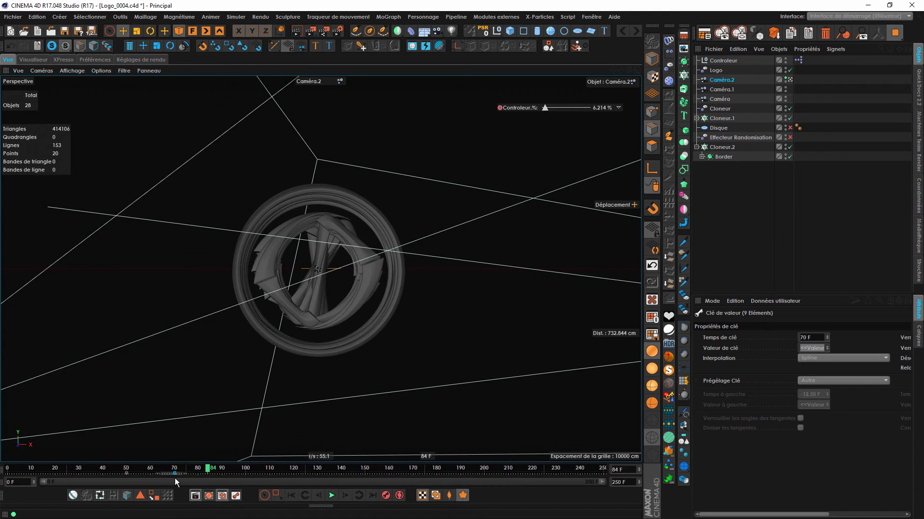
pyautogui.moveTo(126, 474); pyautogui.dragTo(102, 474)
pyautogui.click(83, 466)
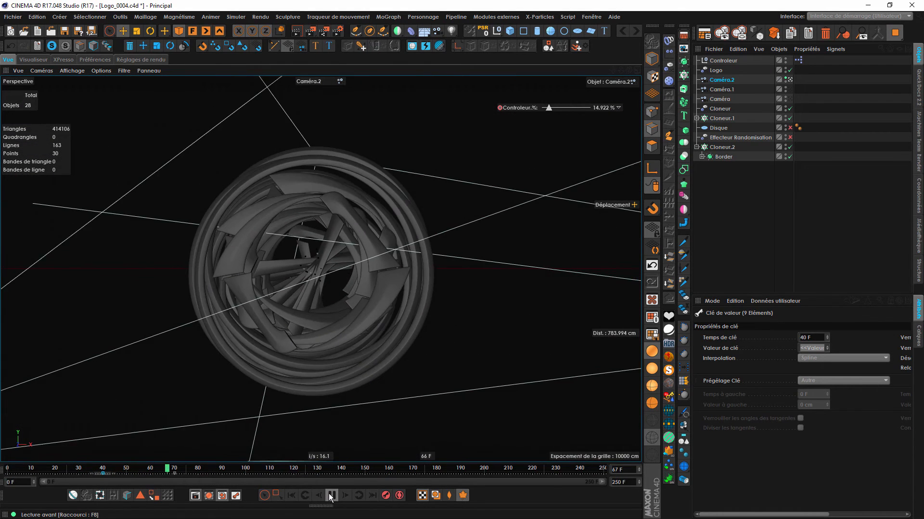
pyautogui.click(332, 495)
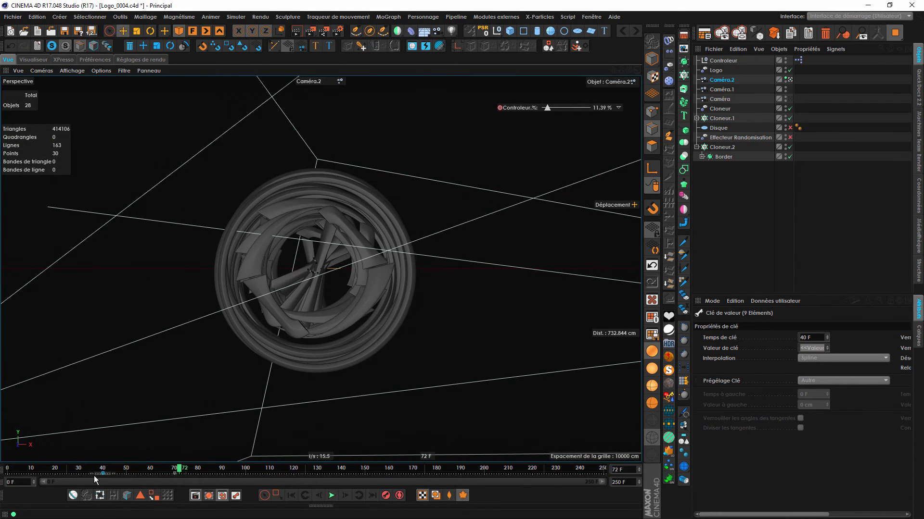
# Shift both keyframes of the third camera about 10 frames earlier and replay the shot.
pyautogui.click(85, 467)
pyautogui.moveTo(84, 473)
pyautogui.mouseDown()
pyautogui.moveTo(111, 473)
pyautogui.moveTo(99, 476)
pyautogui.mouseUp()
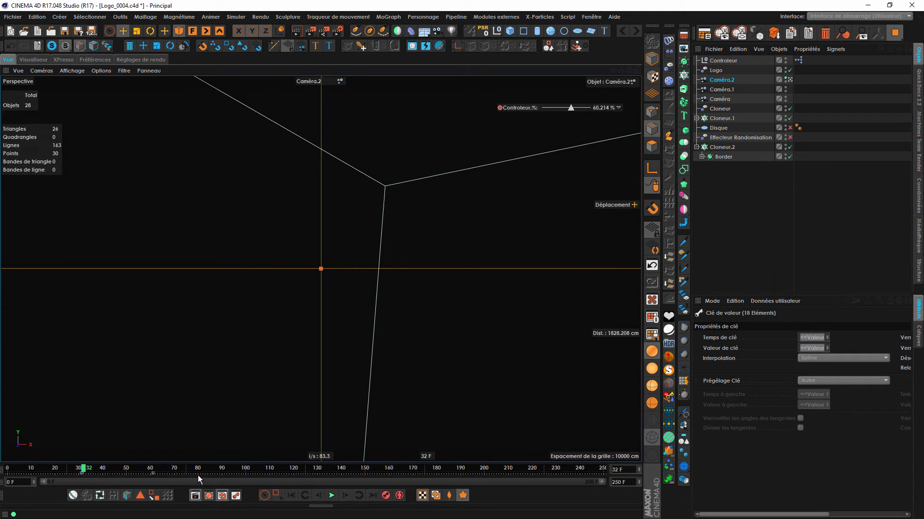
pyautogui.click(331, 496)
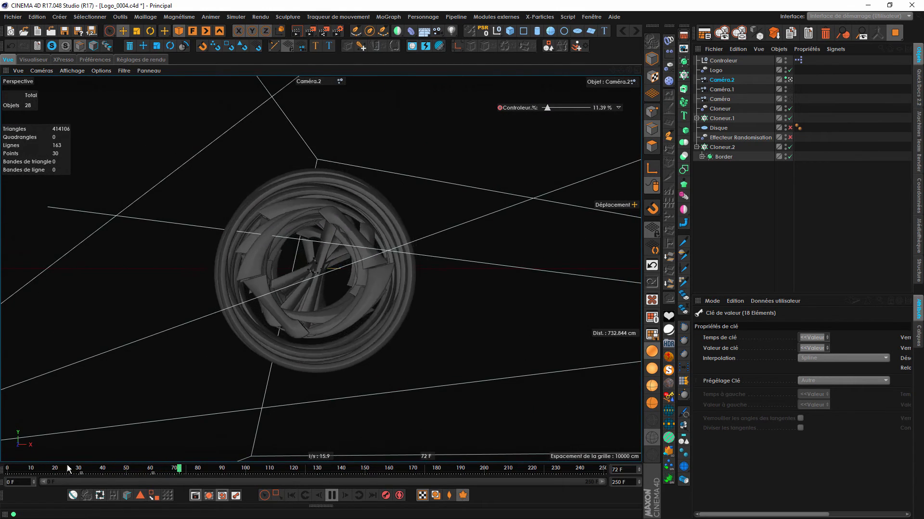
pyautogui.click(68, 465)
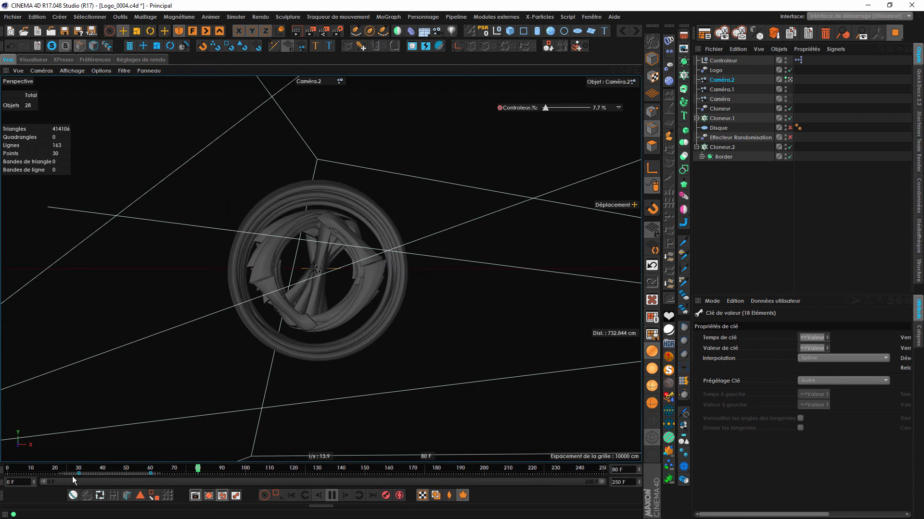
# Move the third camera's first keyframe to about frame 23 and its last one to frame 58, and replay the shot.
pyautogui.click(146, 474)
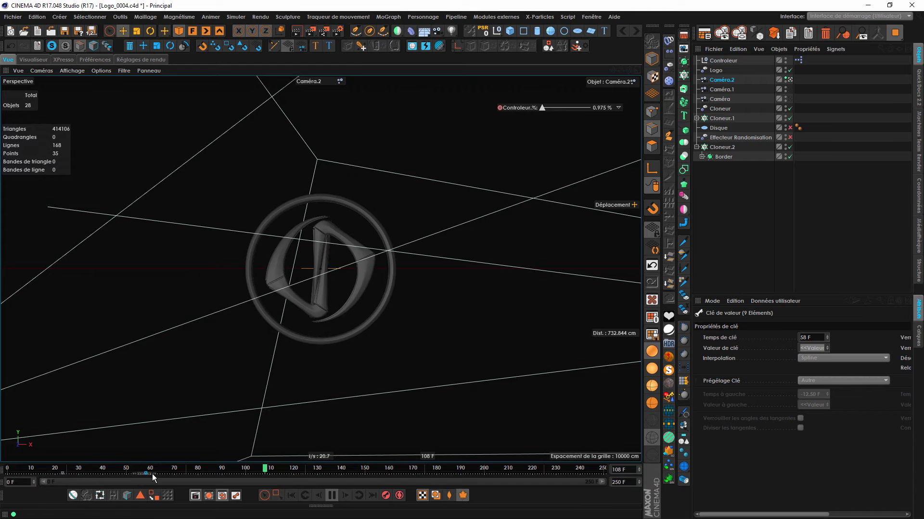
pyautogui.click(94, 466)
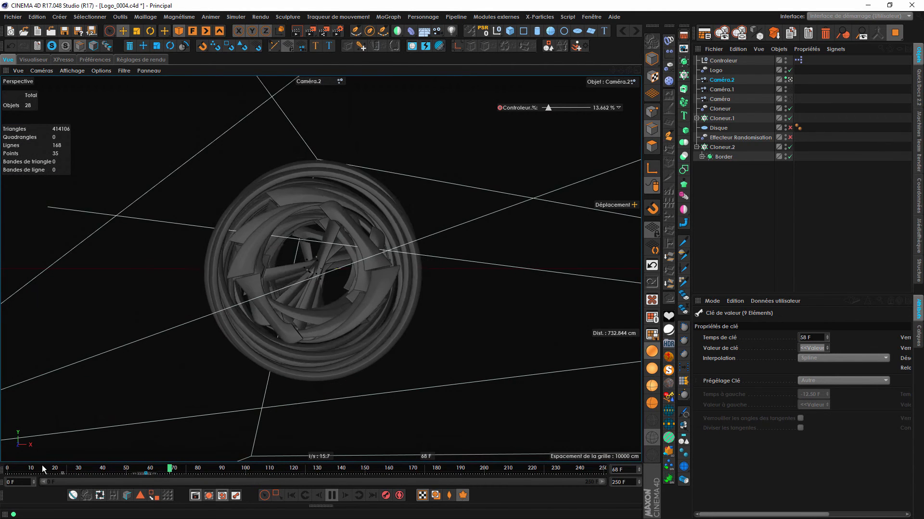
pyautogui.click(41, 467)
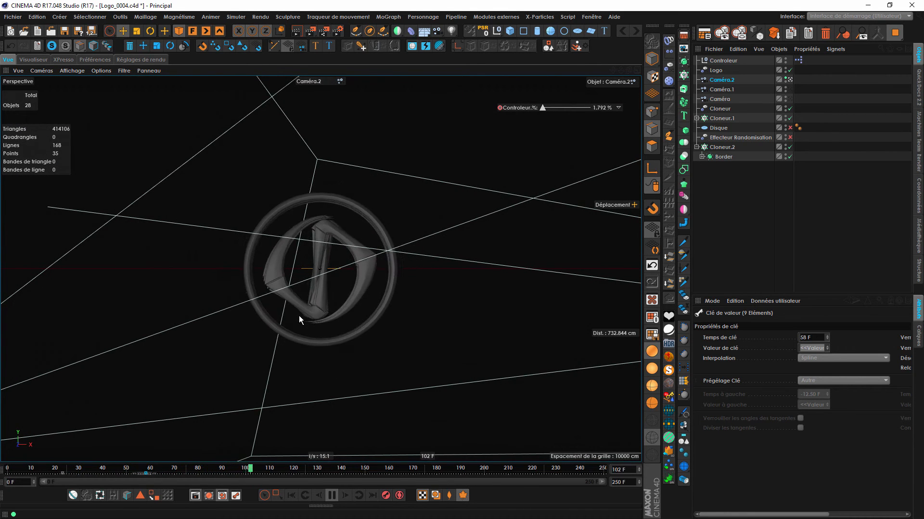
pyautogui.click(332, 495)
# Review the third camera's shot by playing on from frame 58 and scrubbing back to the opening frames.
pyautogui.click(303, 495)
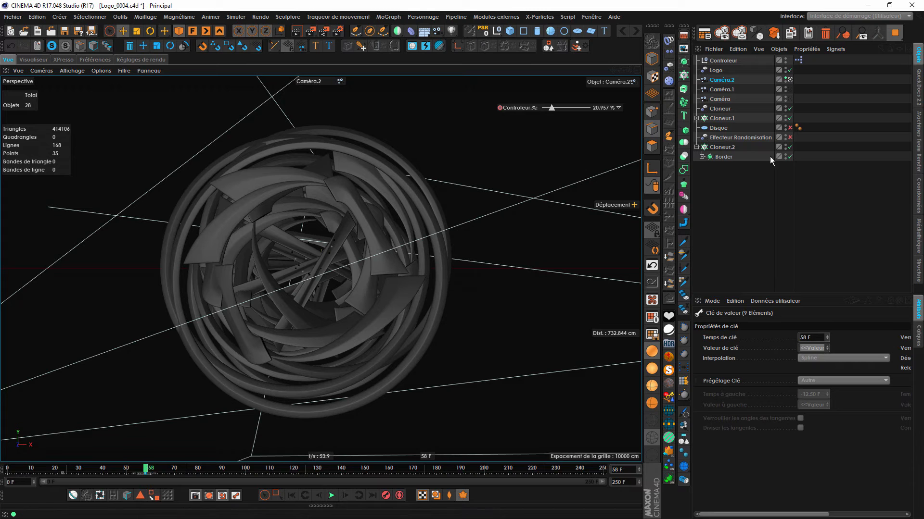
pyautogui.click(331, 494)
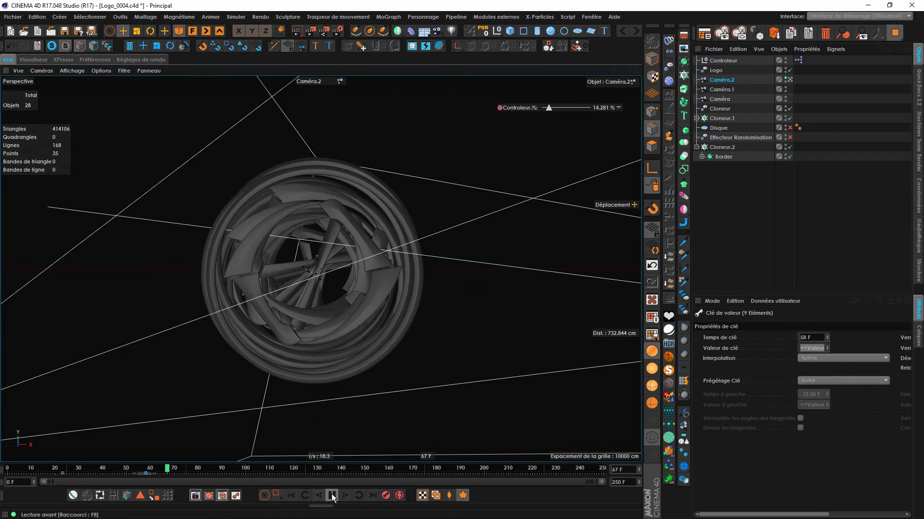
pyautogui.click(331, 495)
pyautogui.keyDown('alt'); pyautogui.moveTo(357, 339); pyautogui.dragTo(239, 445); pyautogui.keyUp('alt')
pyautogui.moveTo(174, 472); pyautogui.dragTo(29, 468)
# Move the third camera closer to the pieces at frame 58, re-record its keyframe and replay, refining the distance once more.
pyautogui.click(362, 494)
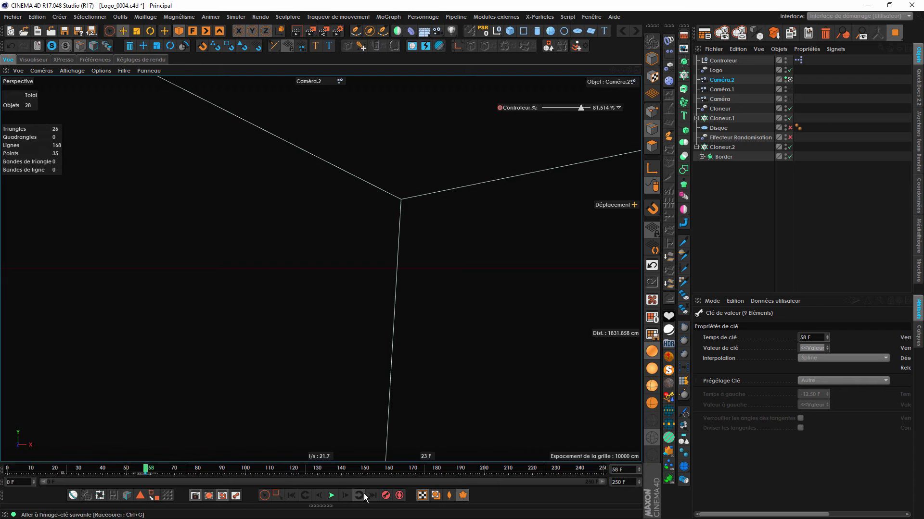
pyautogui.moveTo(620, 70); pyautogui.dragTo(717, 70)
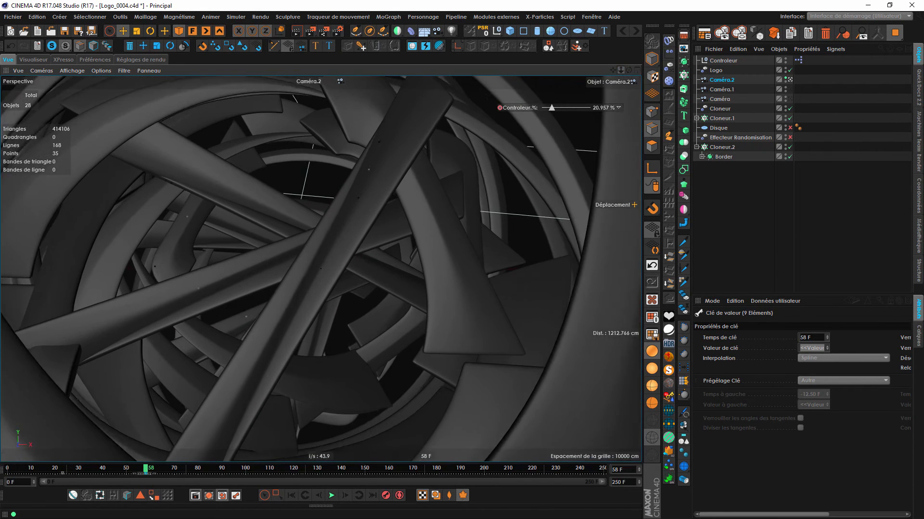
pyautogui.keyDown('alt'); pyautogui.moveTo(534, 336); pyautogui.dragTo(553, 336, button='right'); pyautogui.keyUp('alt')
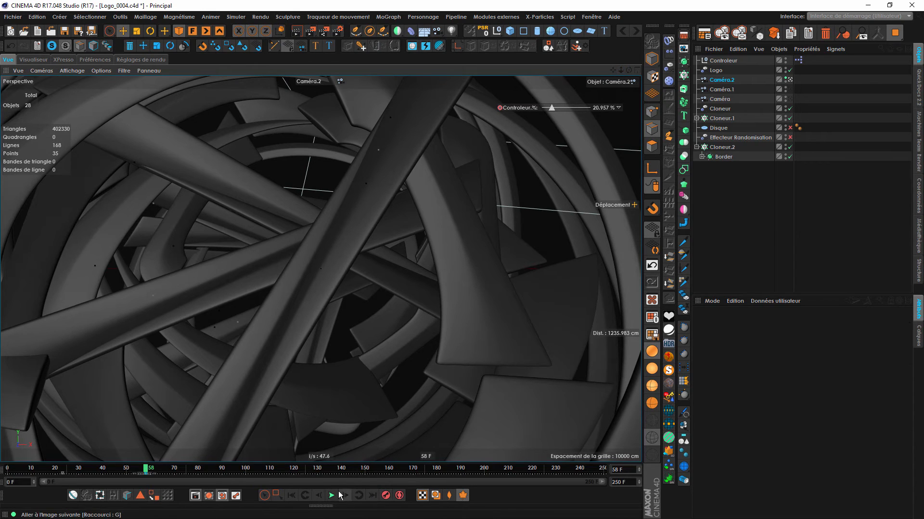
pyautogui.click(332, 496)
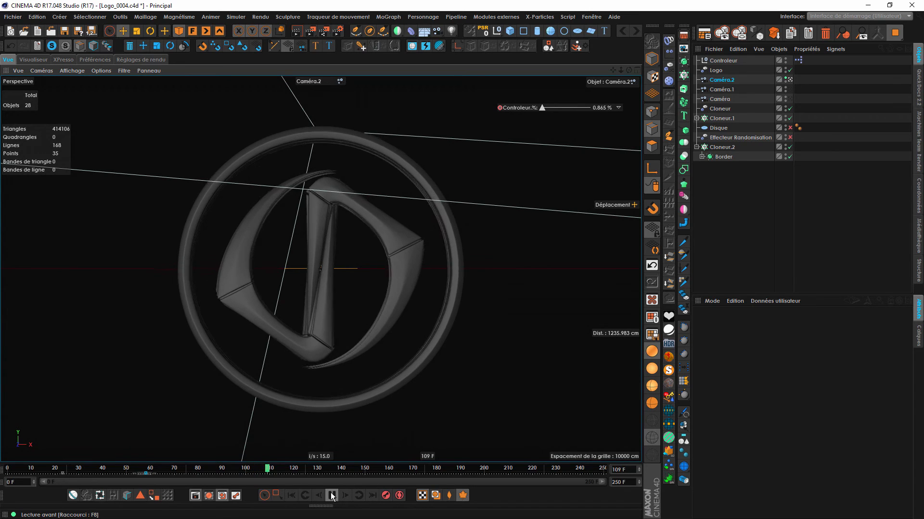
pyautogui.click(331, 495)
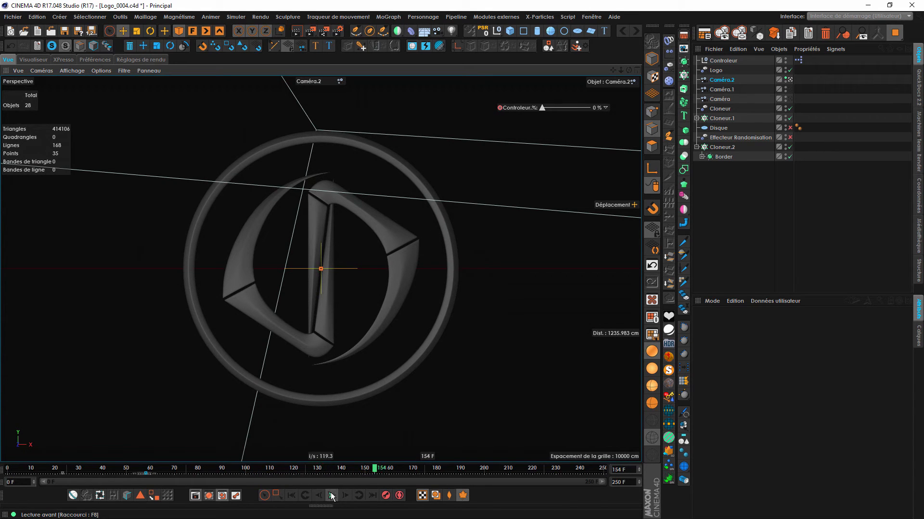
pyautogui.click(308, 491)
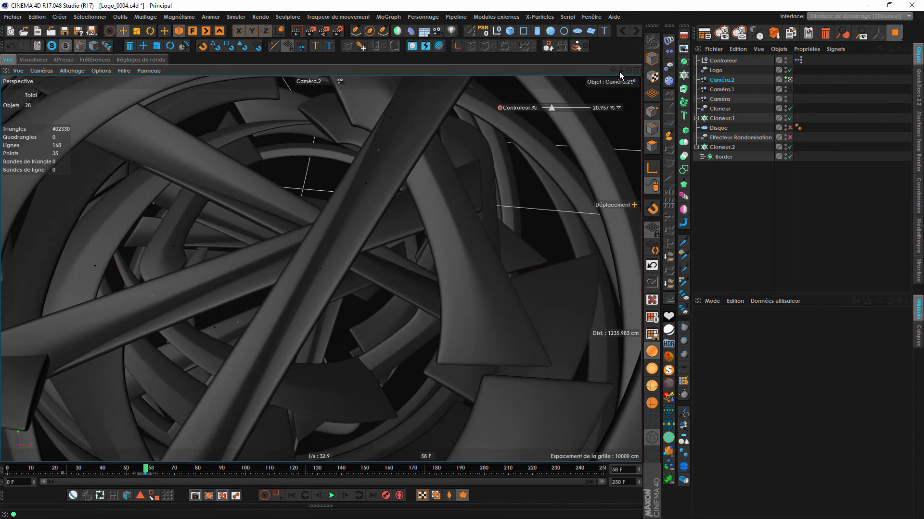
pyautogui.moveTo(621, 71); pyautogui.dragTo(645, 70)
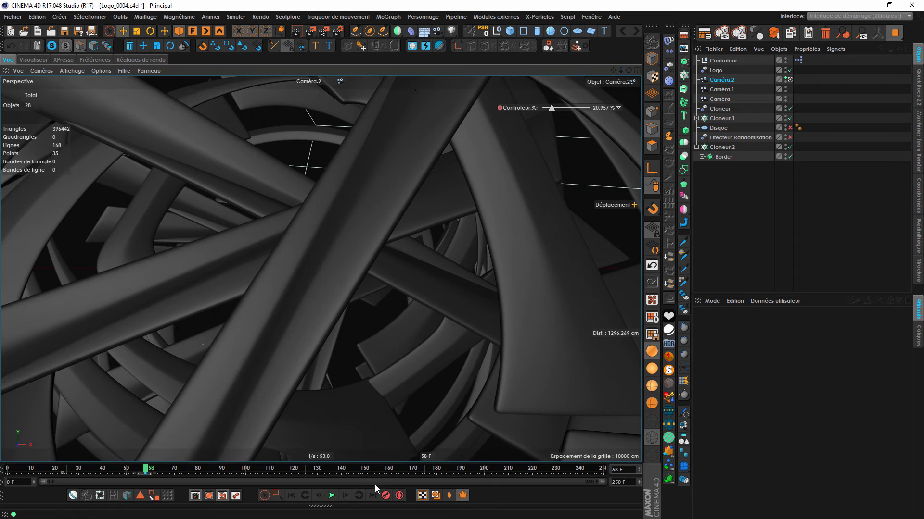
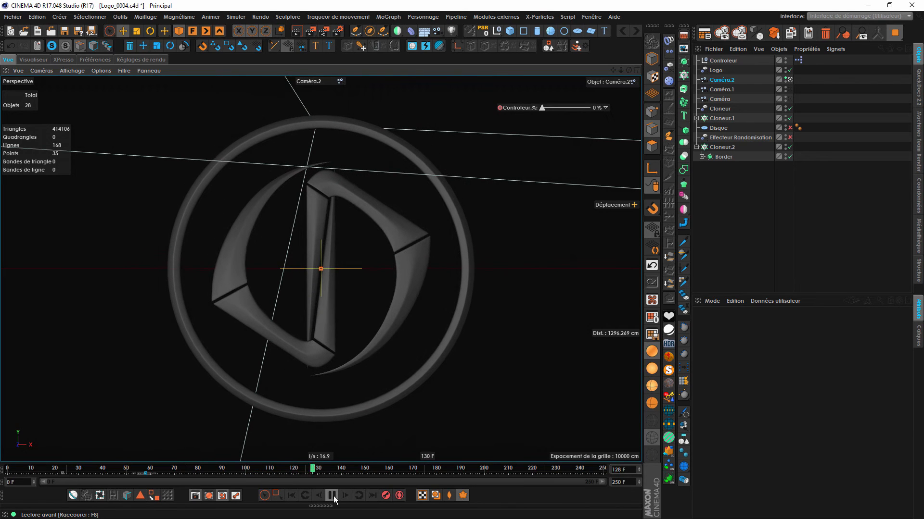
# Pull the third camera back from the logo at frame 175, keyframe it, and shorten the timeline to end at 175 F.
pyautogui.click(333, 495)
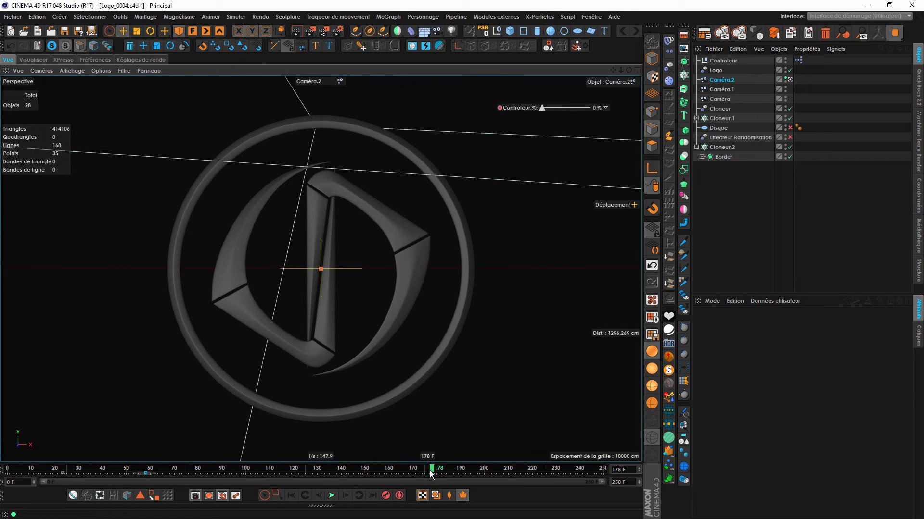
pyautogui.moveTo(620, 71); pyautogui.dragTo(557, 71)
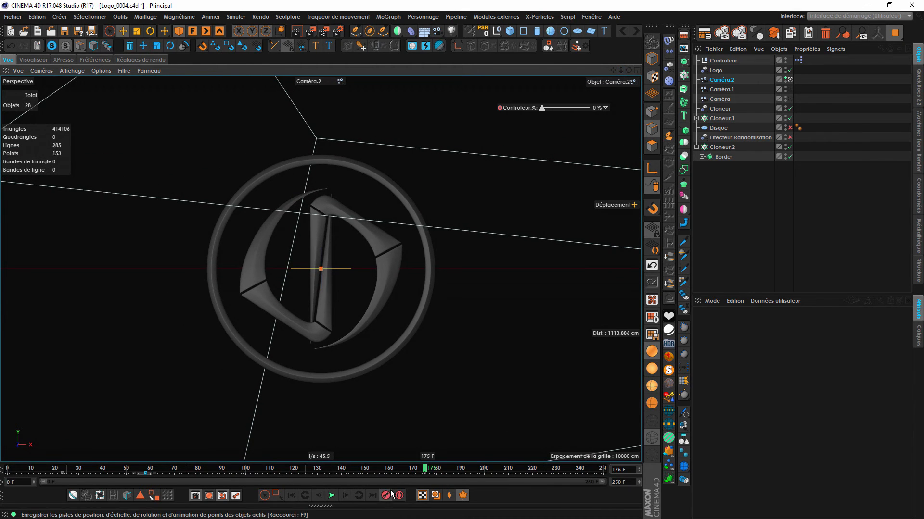
pyautogui.click(624, 469)
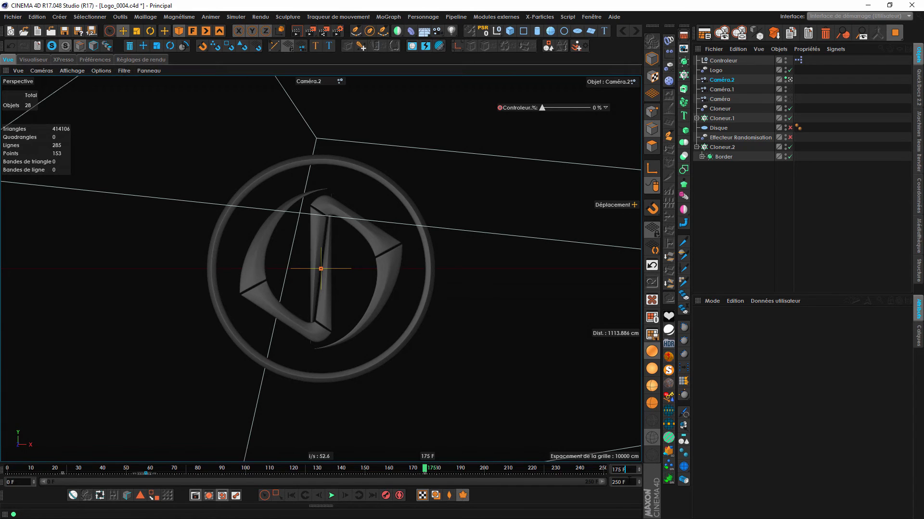
pyautogui.write('175')
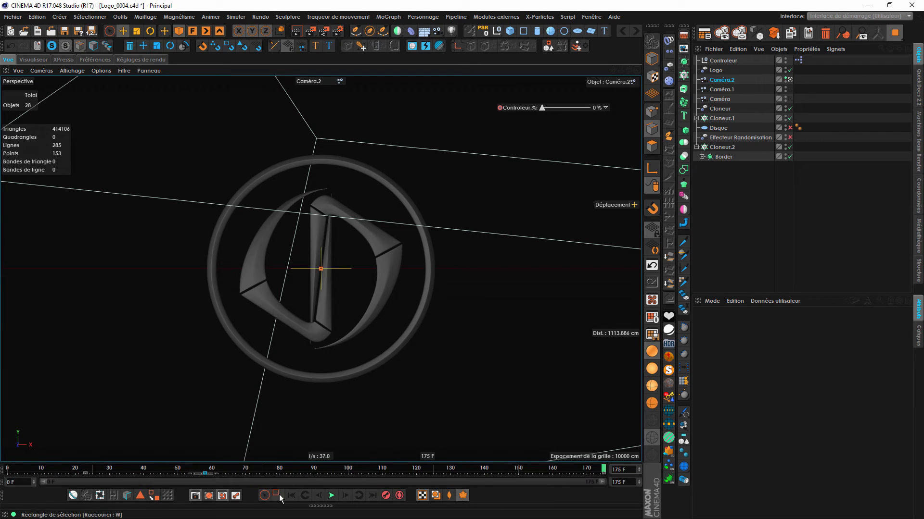
# Replay the third camera's shot and scrub through the assembling pieces to frame 95.
pyautogui.click(304, 496)
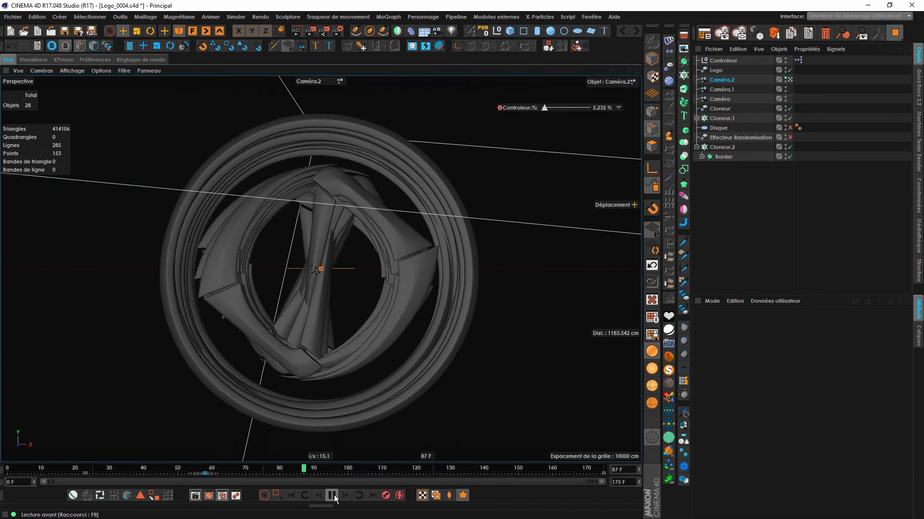
pyautogui.click(333, 495)
pyautogui.moveTo(179, 470); pyautogui.dragTo(331, 483)
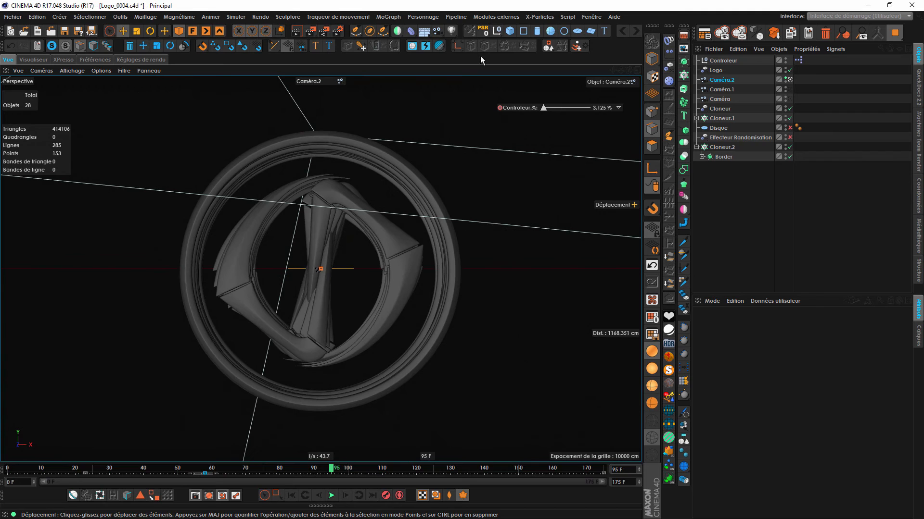
# Add a null object and make Caméra.2 its child.
pyautogui.click(501, 33)
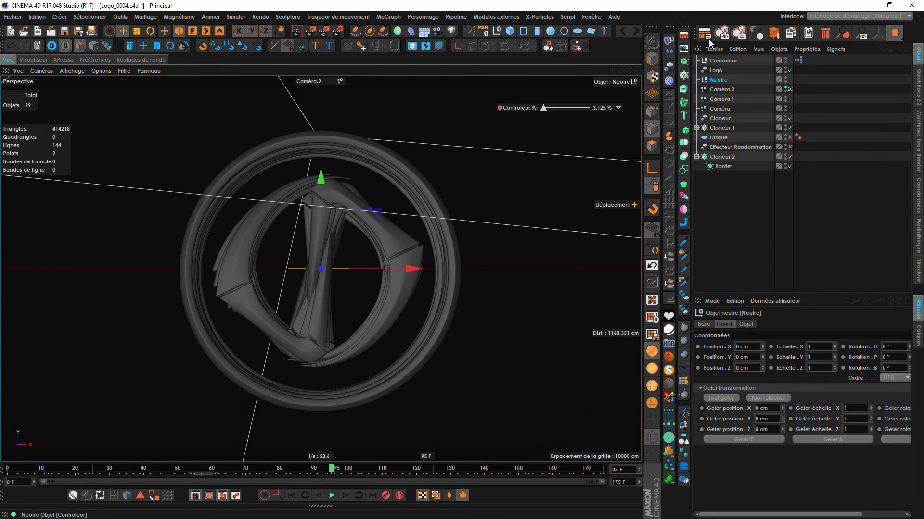
pyautogui.moveTo(724, 89); pyautogui.dragTo(723, 84)
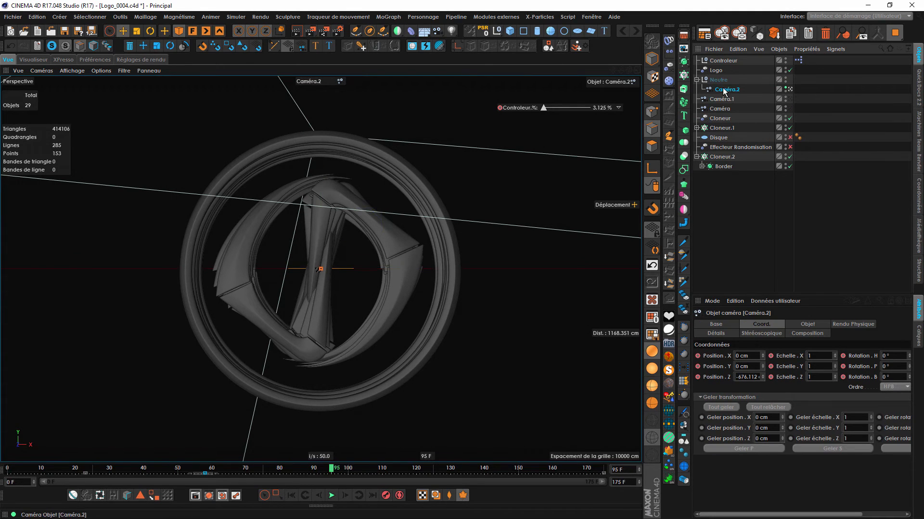
pyautogui.click(719, 80)
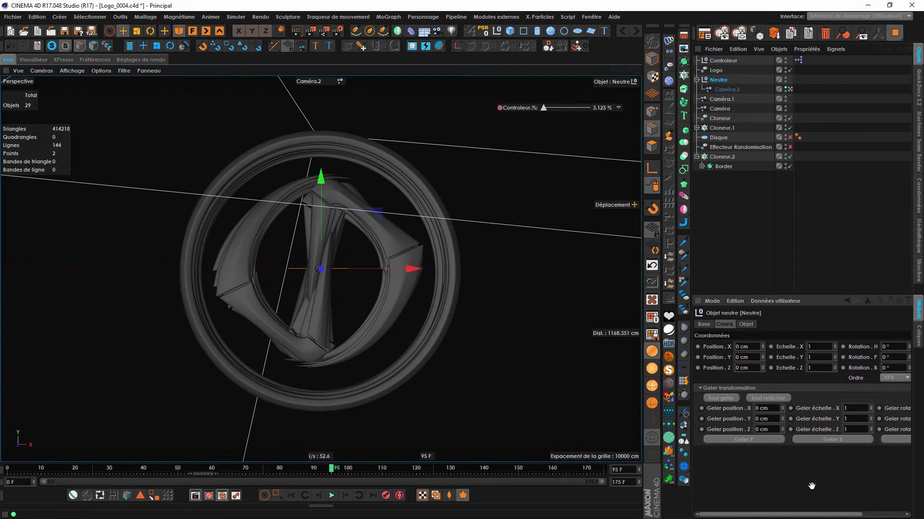
pyautogui.click(727, 89)
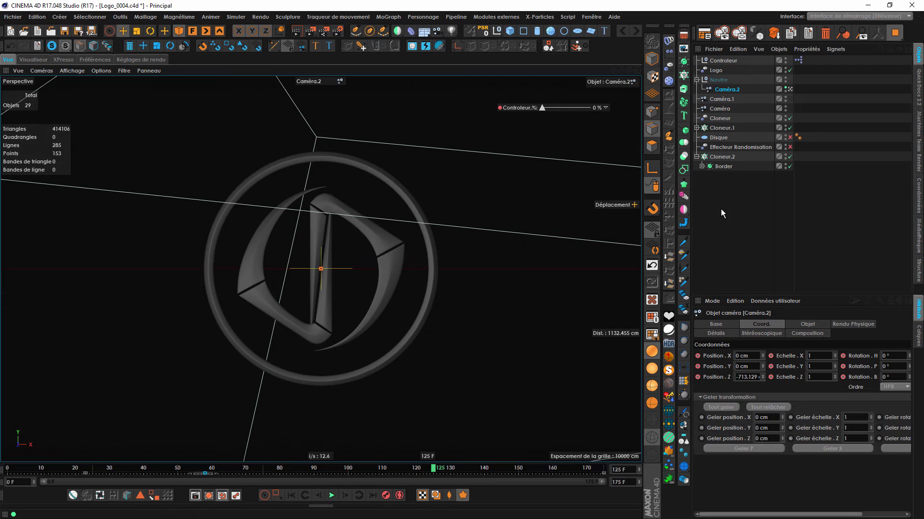
# Keyframe the null's X and Y position at 0 cm and its bank rotation at 0° on frame 125.
pyautogui.click(724, 80)
pyautogui.moveTo(804, 467); pyautogui.dragTo(746, 466)
pyautogui.moveTo(853, 369); pyautogui.dragTo(851, 373)
pyautogui.hotkey('ctrl', 'z')
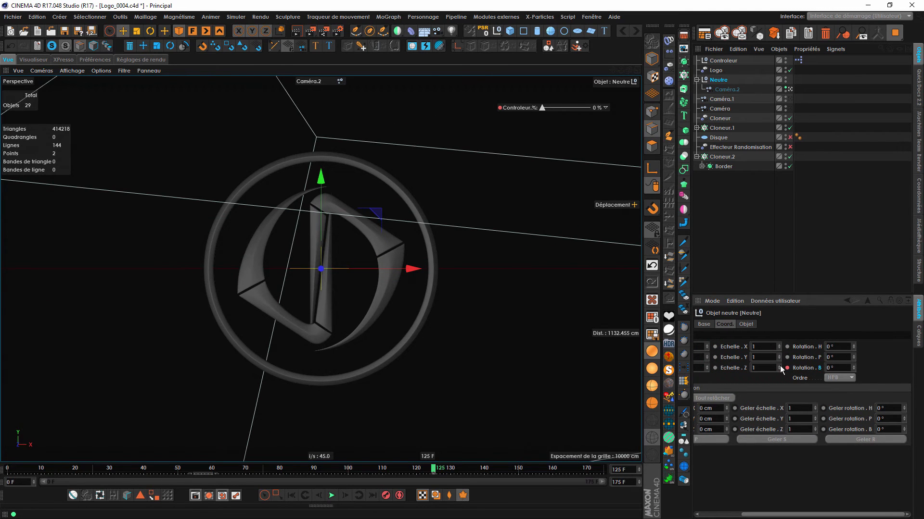
pyautogui.moveTo(790, 379); pyautogui.dragTo(867, 383)
pyautogui.moveTo(763, 347); pyautogui.dragTo(762, 358)
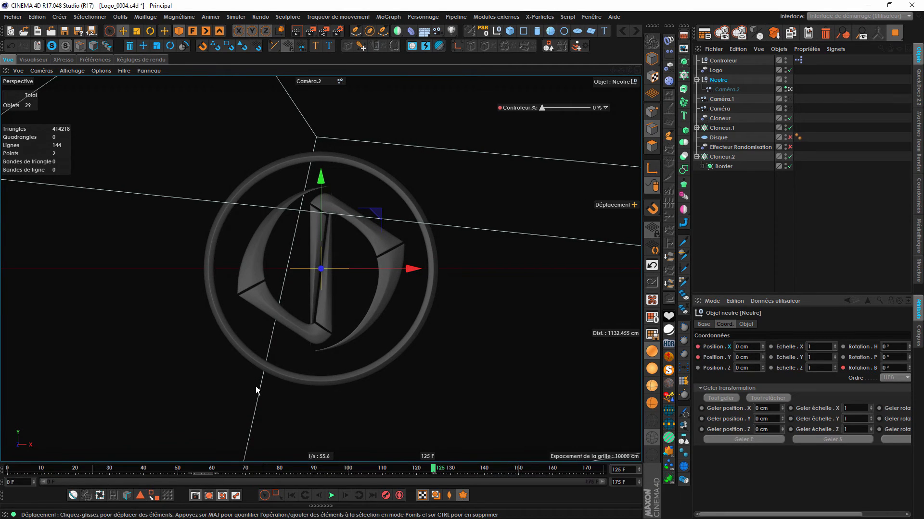
# At frame 68, keyframe the null at X -57 cm, Y 34 cm and bank rotation 90°, and replay the shot.
pyautogui.moveTo(284, 469); pyautogui.dragTo(241, 478)
pyautogui.moveTo(762, 348)
pyautogui.mouseDown()
pyautogui.moveTo(786, 347)
pyautogui.moveTo(736, 349)
pyautogui.moveTo(763, 352)
pyautogui.moveTo(762, 337)
pyautogui.moveTo(763, 354)
pyautogui.mouseUp()
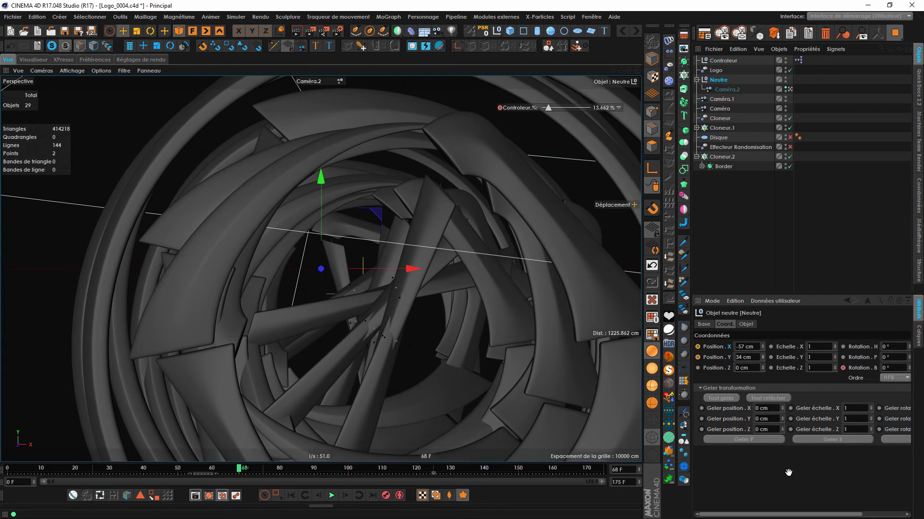
pyautogui.hscroll(3, 870, 379)
pyautogui.moveTo(856, 371); pyautogui.dragTo(854, 370)
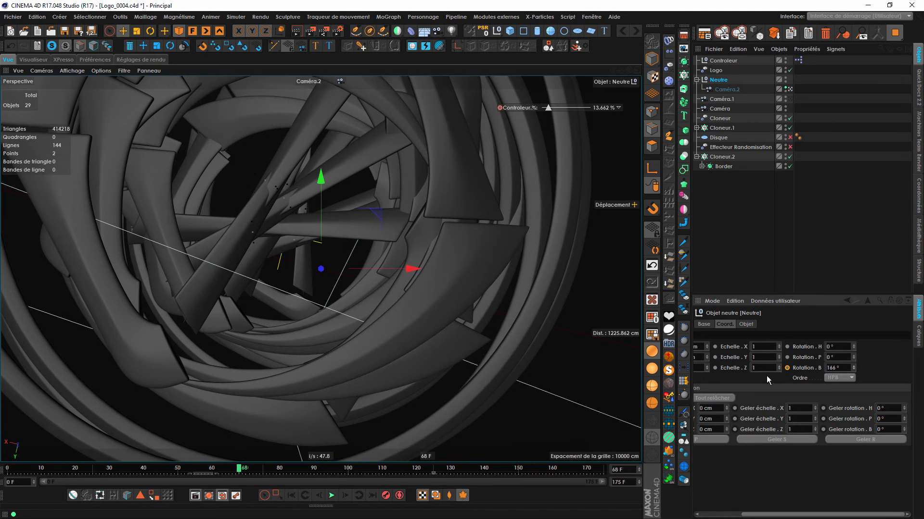
pyautogui.write('90')
pyautogui.press('Return')
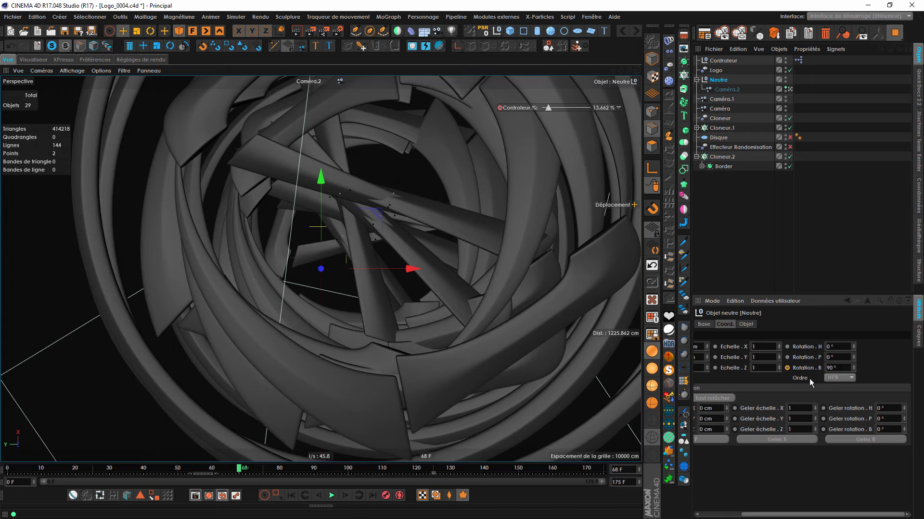
pyautogui.keyDown('ctrl'); pyautogui.click(787, 368); pyautogui.keyUp('ctrl')
pyautogui.hscroll(-3, 750, 365)
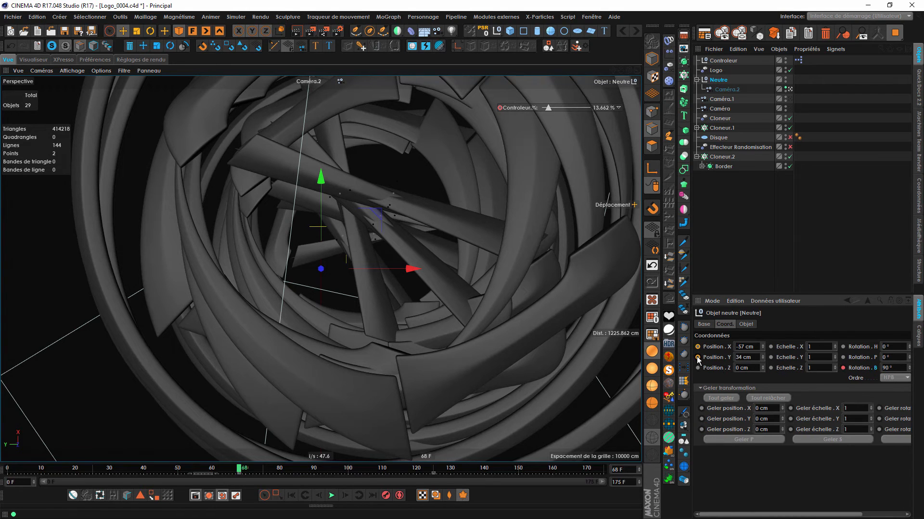
pyautogui.click(337, 497)
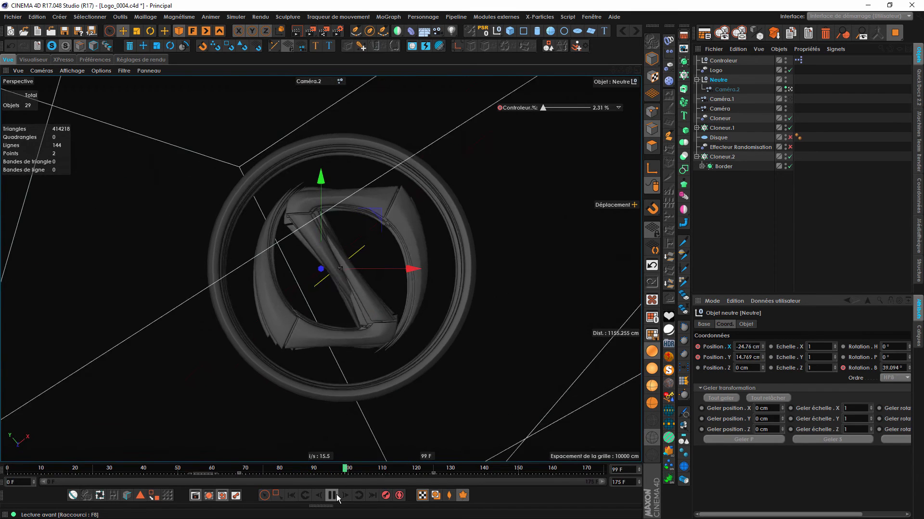
pyautogui.click(337, 495)
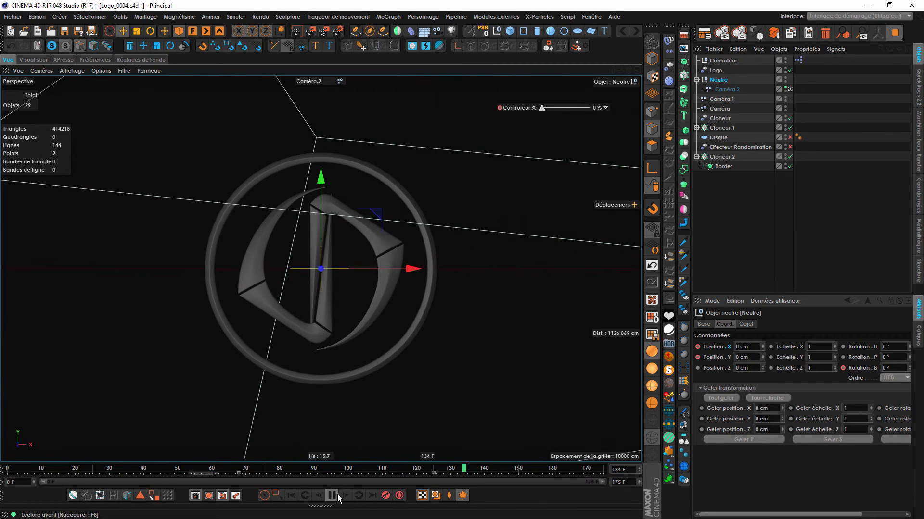
# Set the null's bank rotation at frame 68 to -90° and re-record its keyframe.
pyautogui.click(241, 469)
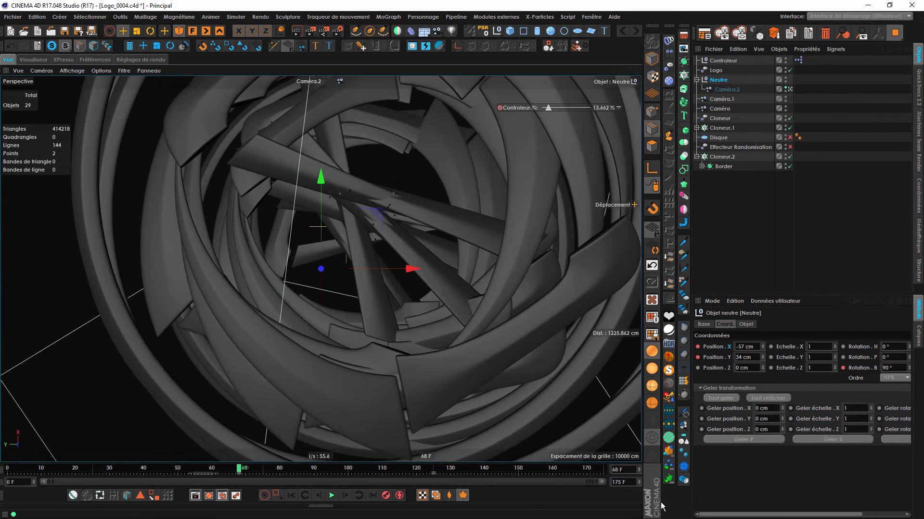
pyautogui.click(882, 368)
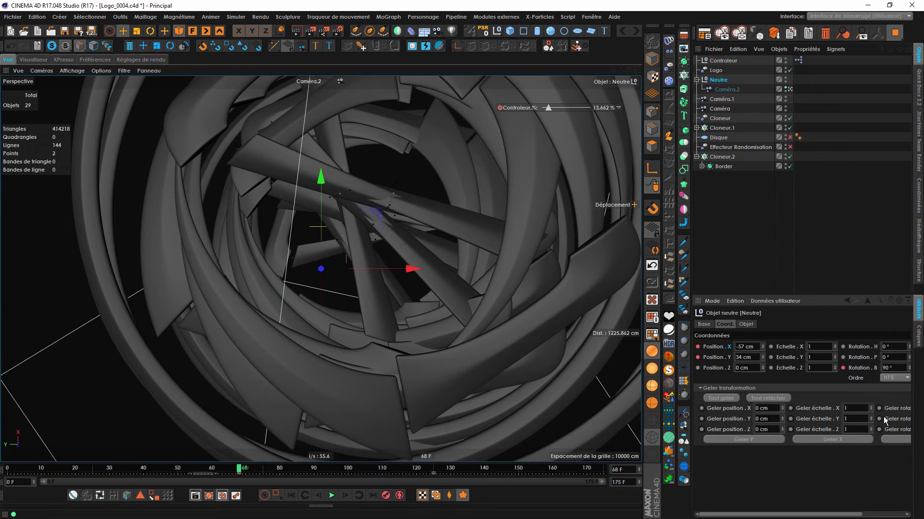
pyautogui.write('-')
pyautogui.press('Return')
pyautogui.keyDown('ctrl'); pyautogui.click(842, 368); pyautogui.keyUp('ctrl')
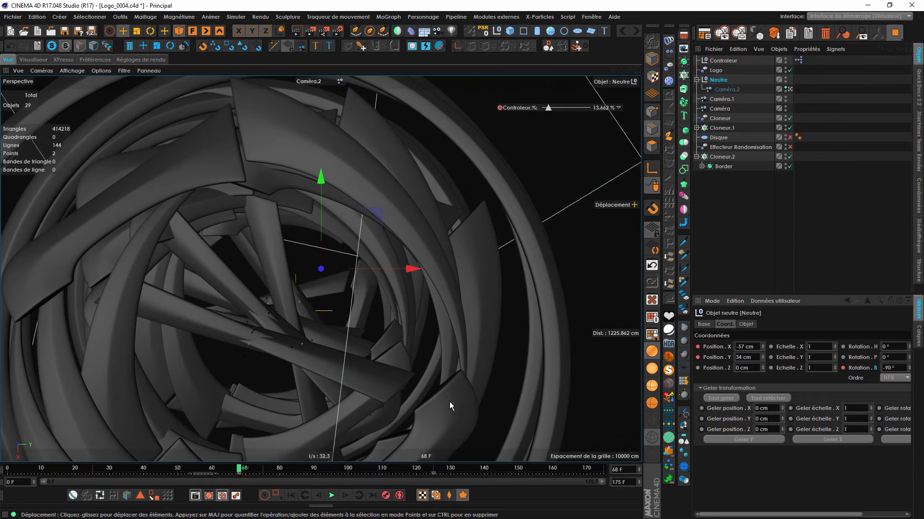
# Move the null's frame 68 keyframe to frame 30.
pyautogui.moveTo(249, 475); pyautogui.dragTo(165, 473)
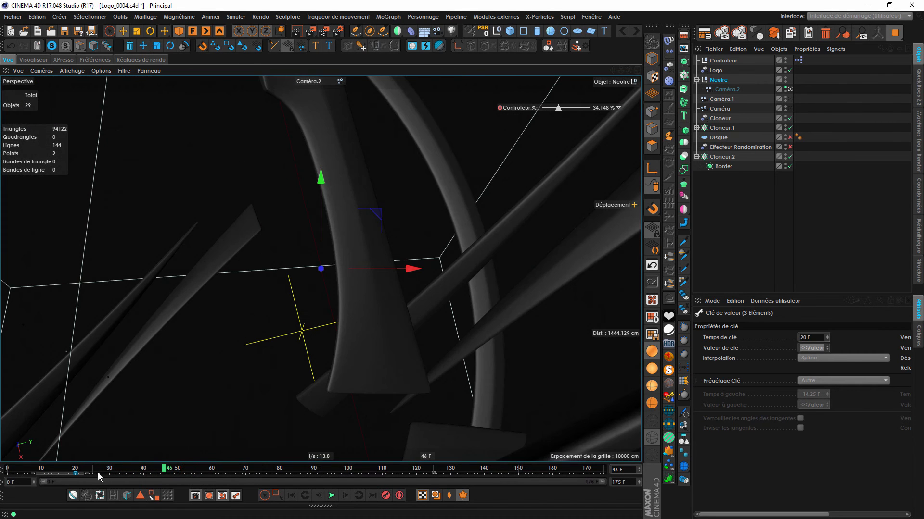
pyautogui.moveTo(75, 474); pyautogui.dragTo(176, 475)
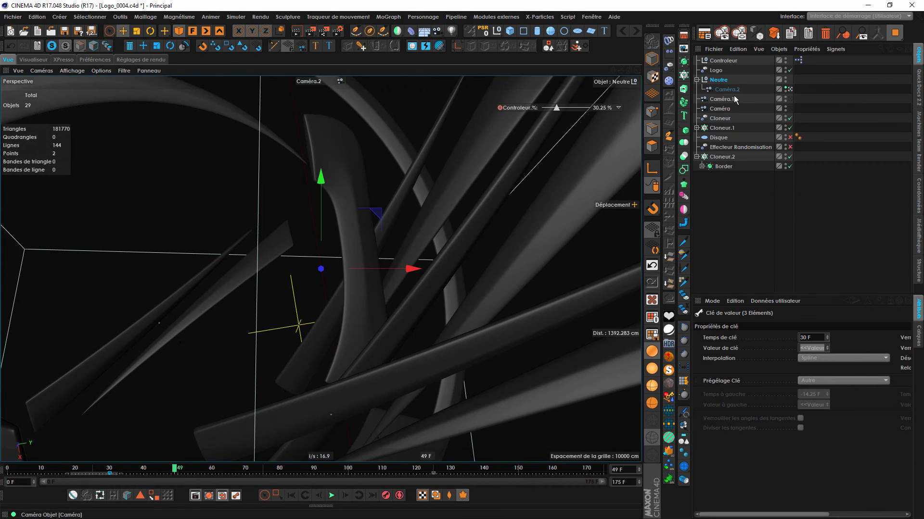
# Try the null's Y position at 0 cm on frames 49 and 30, replay the shot, and undo the change.
pyautogui.click(723, 81)
pyautogui.moveTo(763, 346)
pyautogui.mouseDown()
pyautogui.moveTo(763, 338)
pyautogui.moveTo(764, 356)
pyautogui.mouseUp()
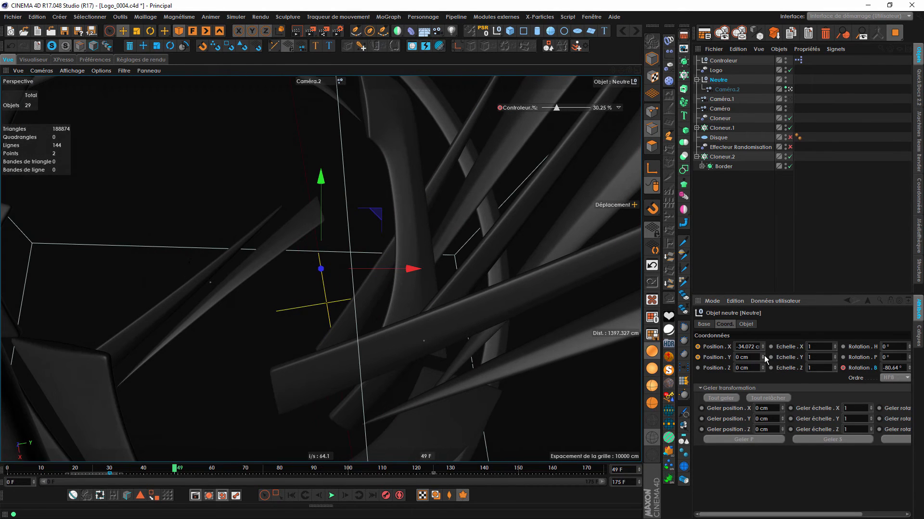
pyautogui.click(305, 495)
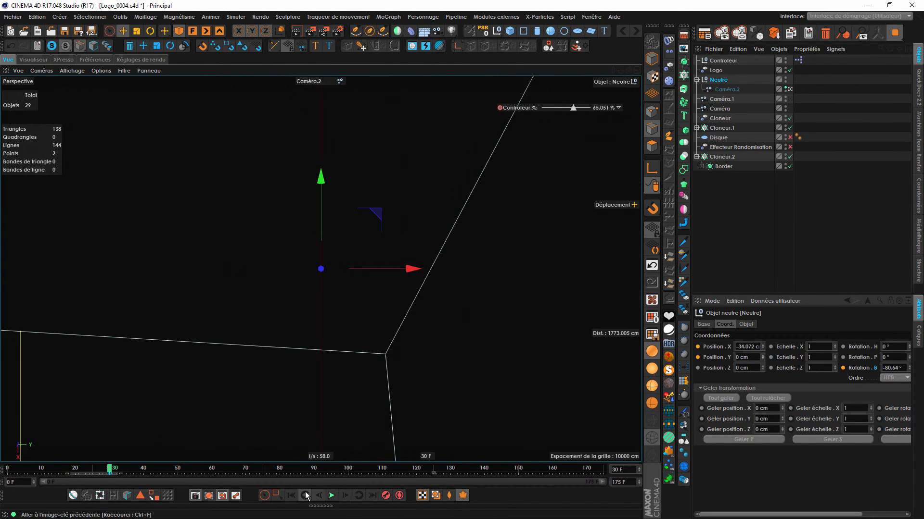
pyautogui.moveTo(766, 358); pyautogui.dragTo(727, 366)
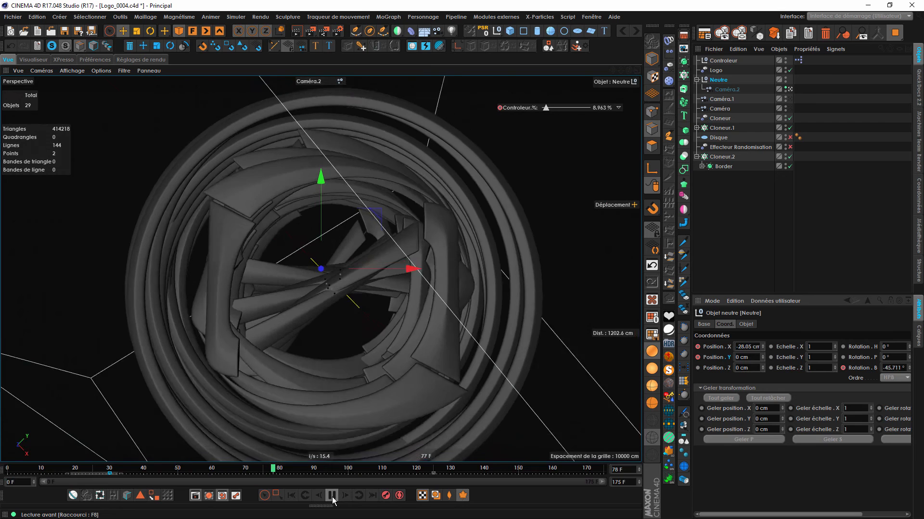
pyautogui.click(332, 496)
pyautogui.click(305, 496)
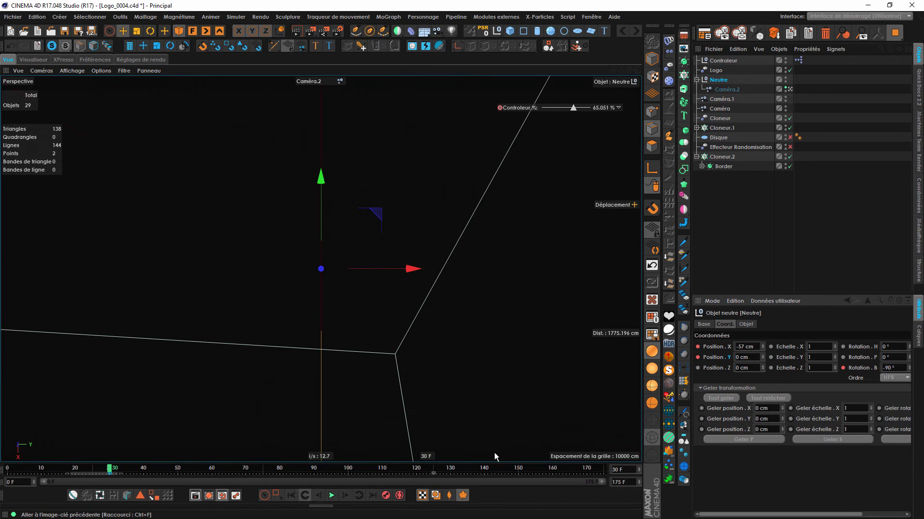
pyautogui.hotkey('ctrl', 'z')
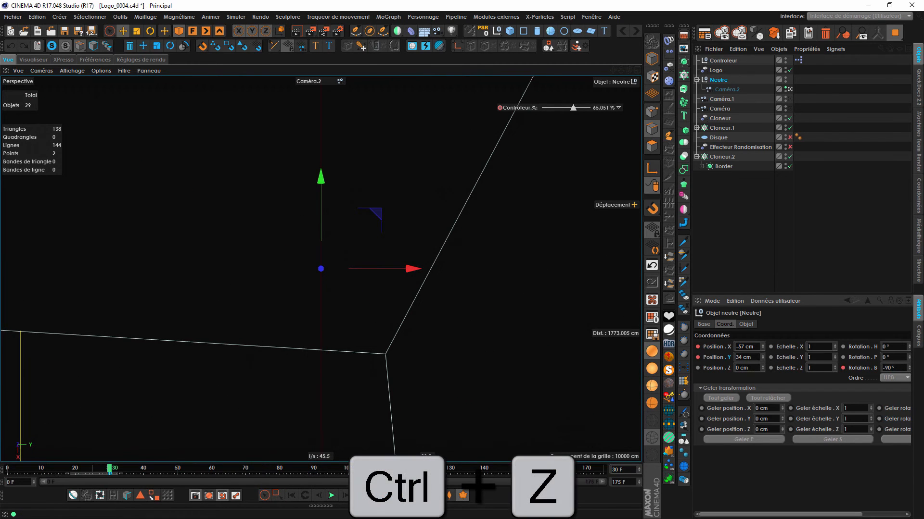
# Keyframe the null's Y position at 10 cm on frame 30 and replay the shot.
pyautogui.write('10')
pyautogui.press('Return')
pyautogui.click(334, 497)
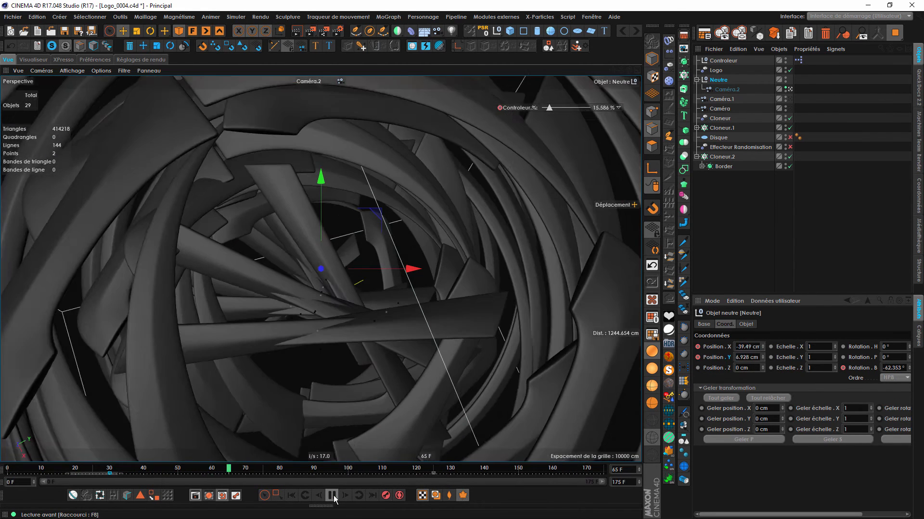
pyautogui.click(332, 496)
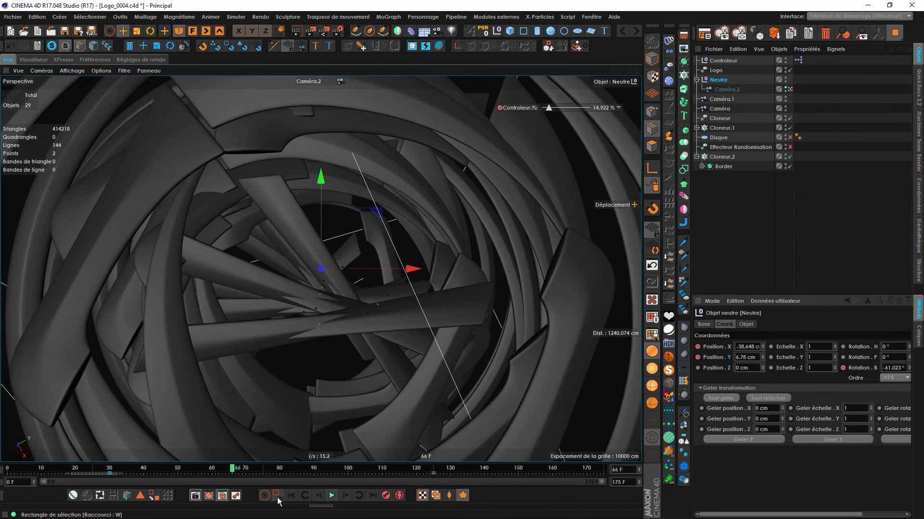
# Set the null's Y position to 20 cm on frame 30, replay the shot and scrub through to frame 175.
pyautogui.click(305, 495)
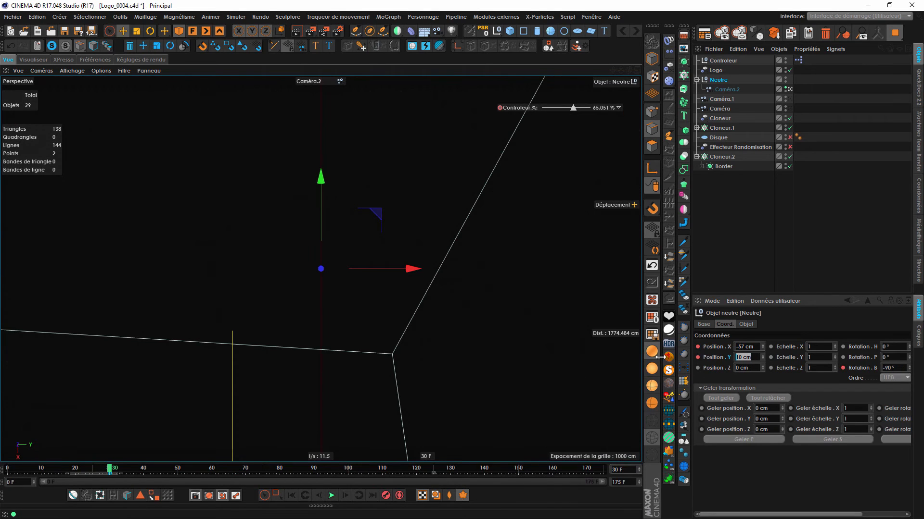
pyautogui.write('20')
pyautogui.press('Return')
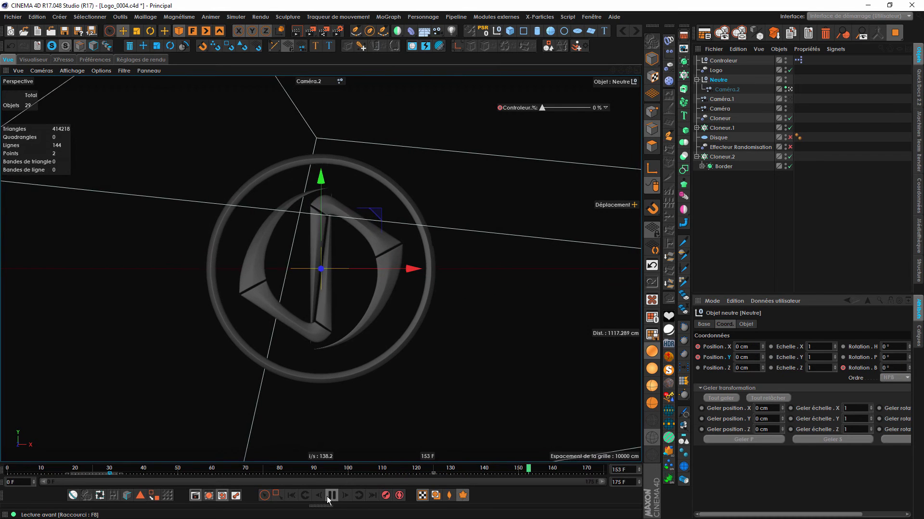
pyautogui.click(327, 499)
pyautogui.moveTo(312, 470); pyautogui.dragTo(518, 484)
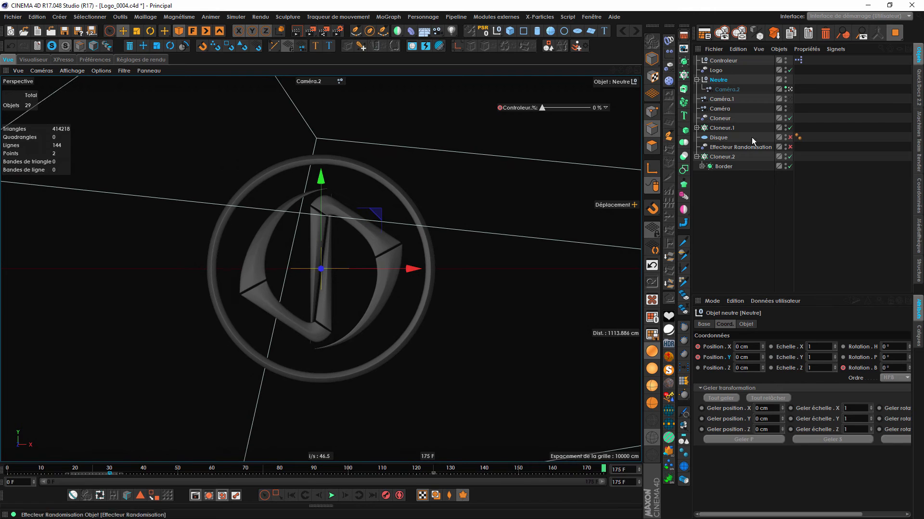
# Pull Caméra.2 back to Z -891.7 cm on frame 175, then scrub the timeline and replay the shot.
pyautogui.click(727, 89)
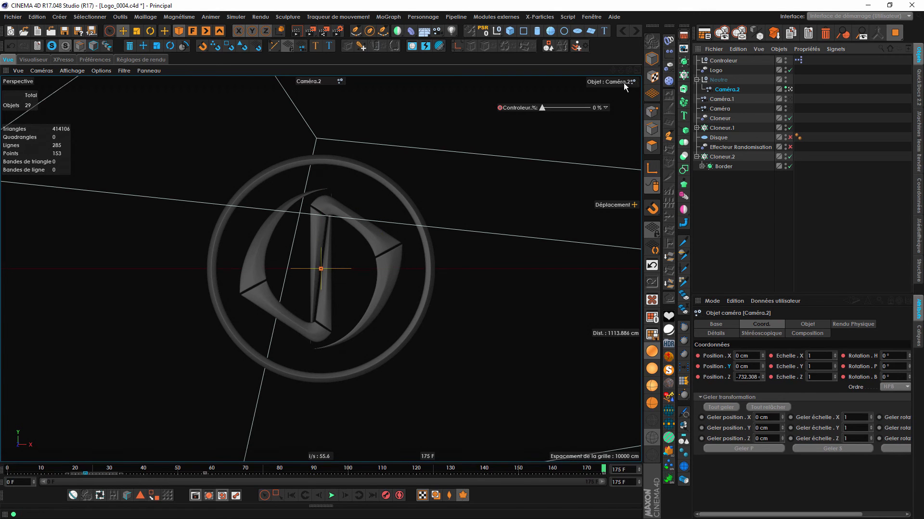
pyautogui.moveTo(621, 70); pyautogui.dragTo(601, 75)
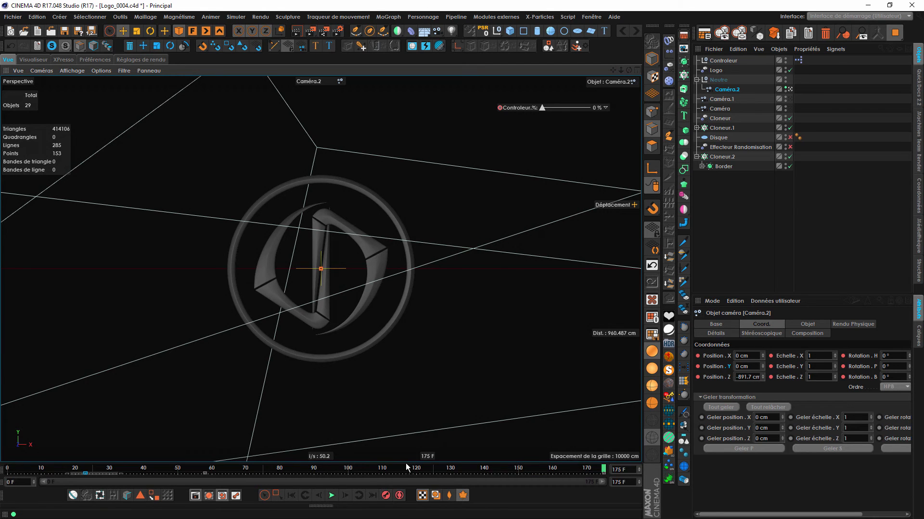
pyautogui.moveTo(232, 471); pyautogui.dragTo(201, 470)
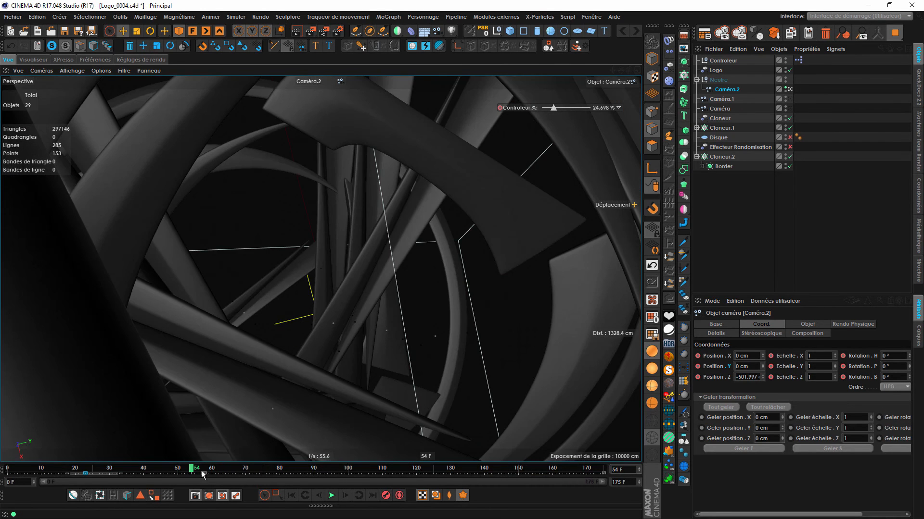
pyautogui.click(332, 495)
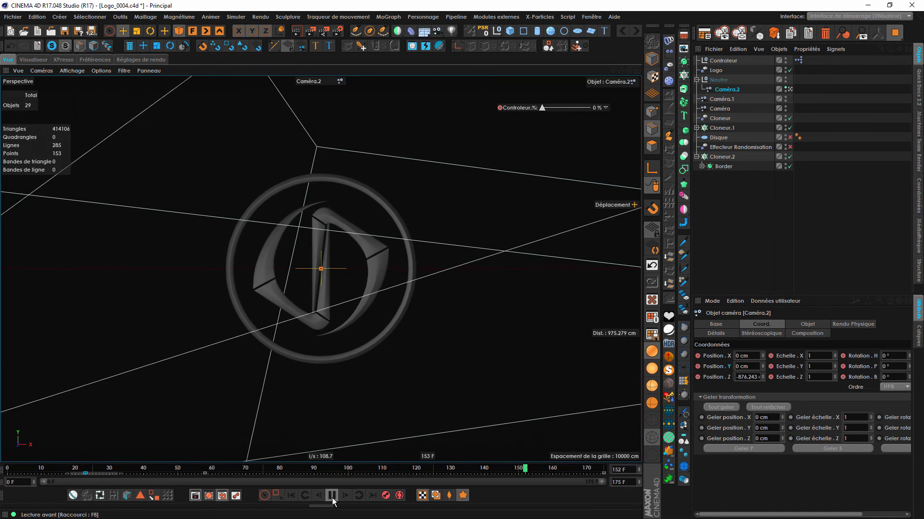
pyautogui.click(332, 499)
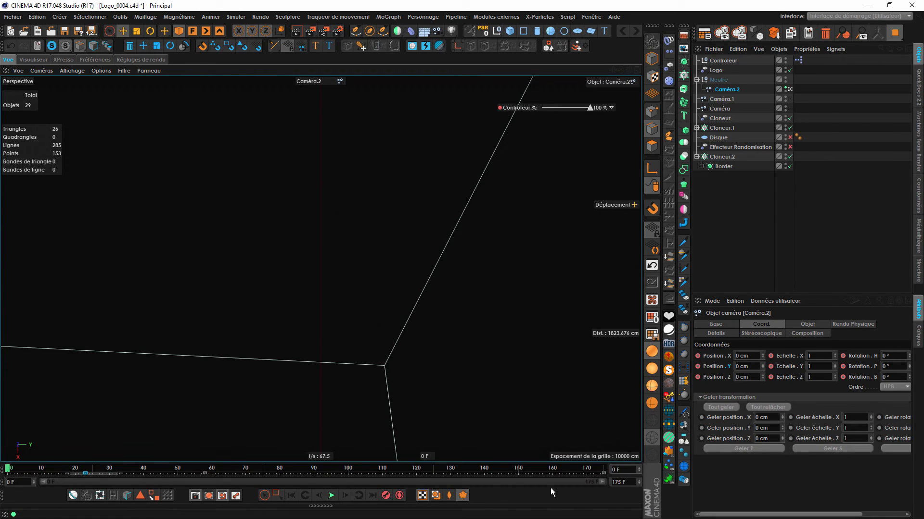
# Extend the project to 250 frames and stretch the visible timeline range to its full length.
pyautogui.write('250')
pyautogui.press('Return')
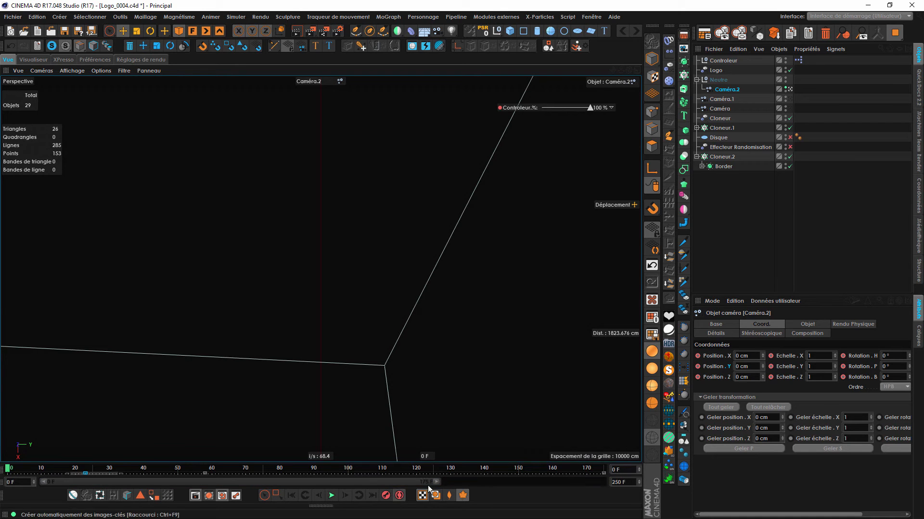
pyautogui.moveTo(436, 482); pyautogui.dragTo(657, 500)
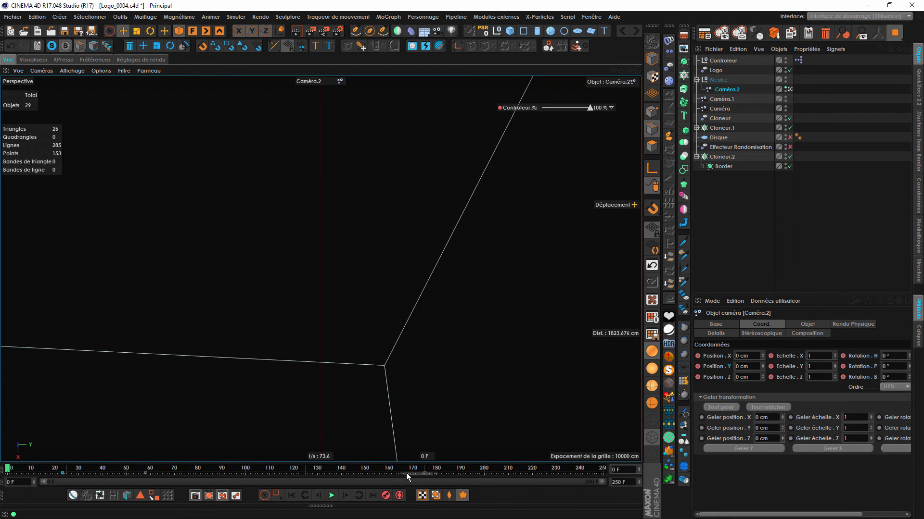
# Move Caméra.2's last keyframe to frame 251 and replay the shot.
pyautogui.moveTo(406, 477); pyautogui.dragTo(506, 483)
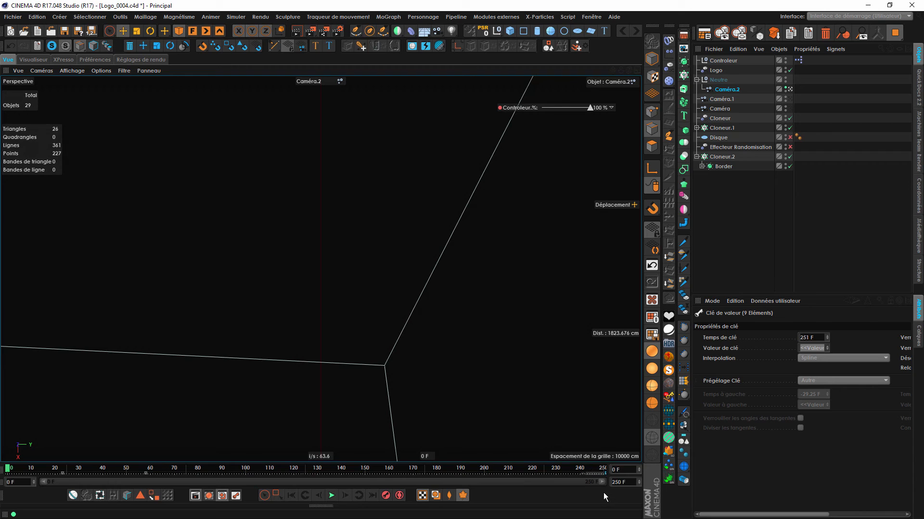
pyautogui.click(123, 469)
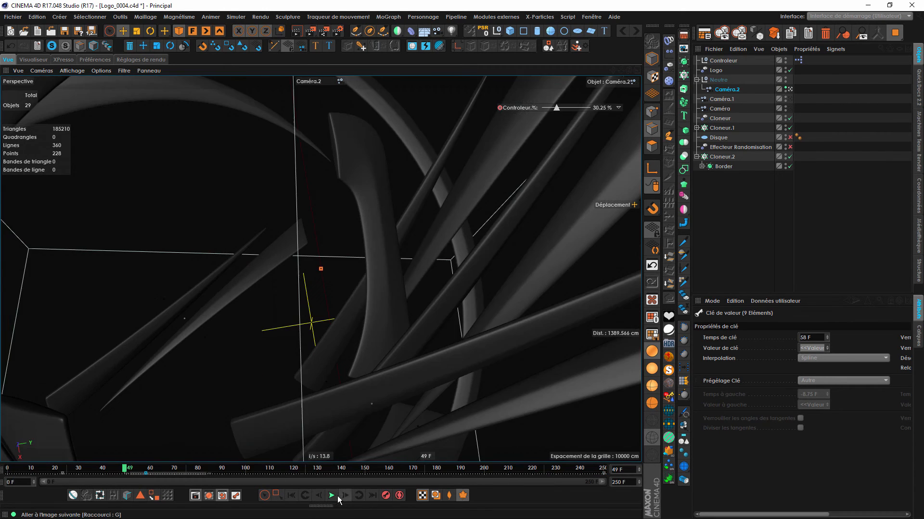
pyautogui.click(332, 496)
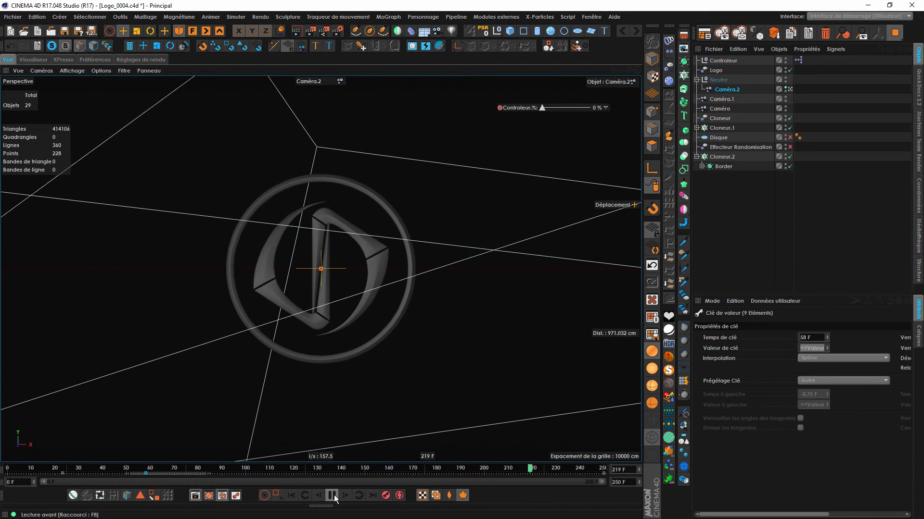
pyautogui.click(331, 495)
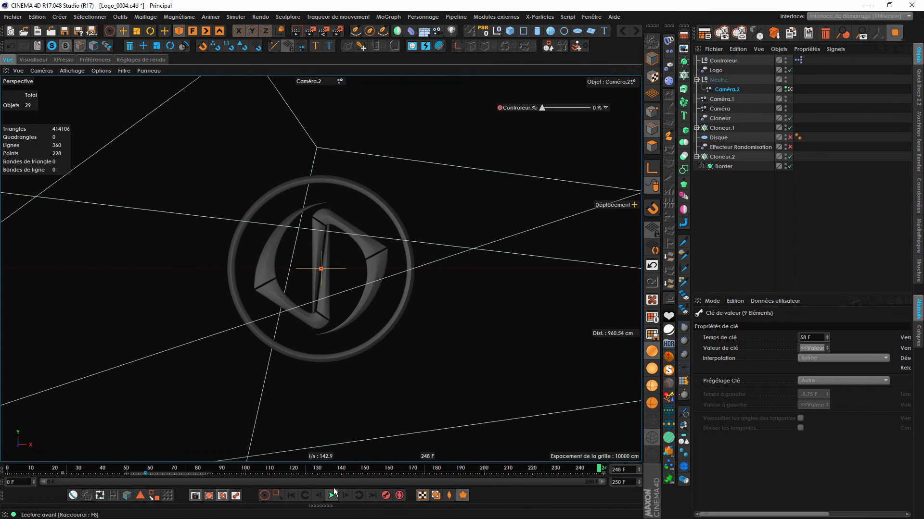
# Enable render instances on both Cloneur.1 and Cloneur.2 and replay the animation from the start.
pyautogui.click(728, 158)
pyautogui.click(788, 325)
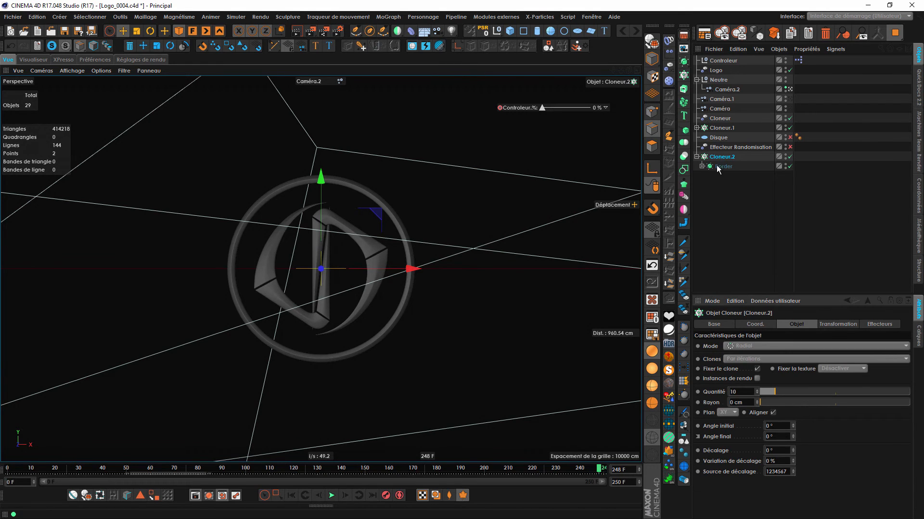
pyautogui.keyDown('ctrl'); pyautogui.click(723, 129); pyautogui.keyUp('ctrl')
pyautogui.click(757, 378)
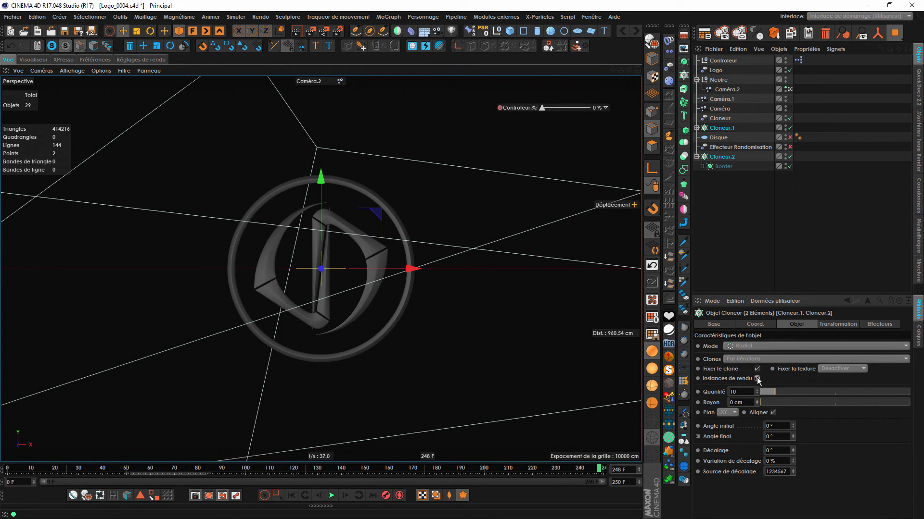
pyautogui.moveTo(287, 469); pyautogui.dragTo(9, 469)
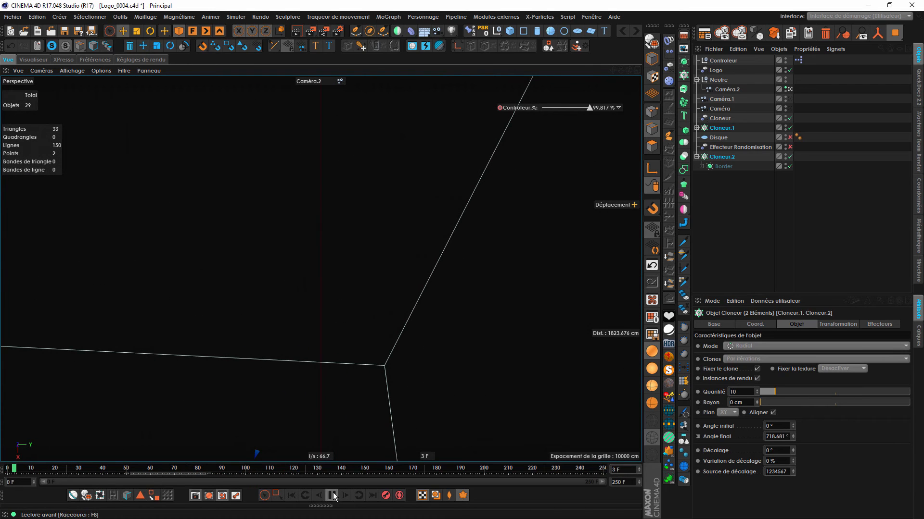
pyautogui.click(768, 234)
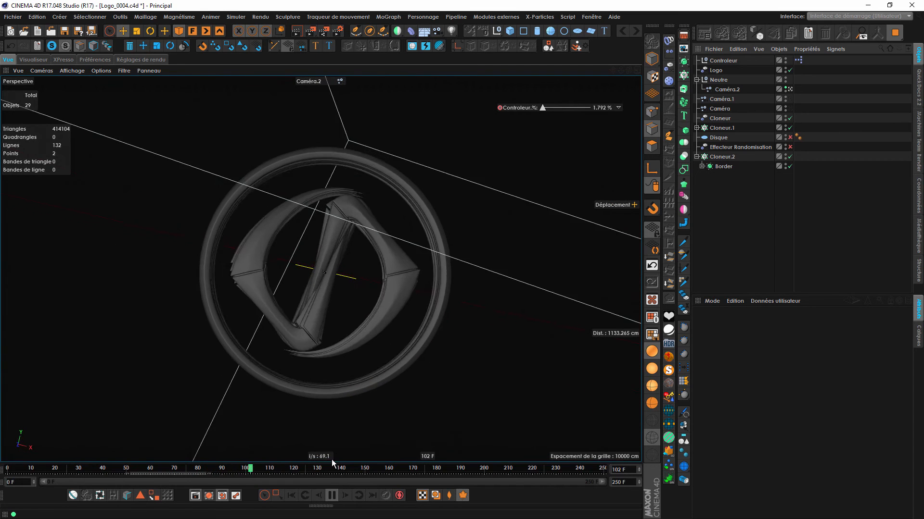
pyautogui.press('space')
# Disable render instances on Cloneur.1 and Cloneur.2 and replay the animation to compare playback speed.
pyautogui.click(719, 158)
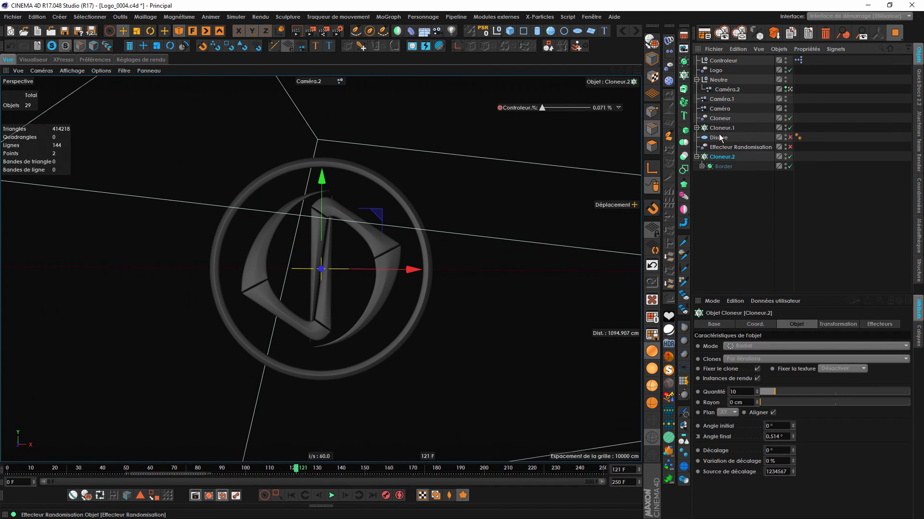
pyautogui.click(757, 379)
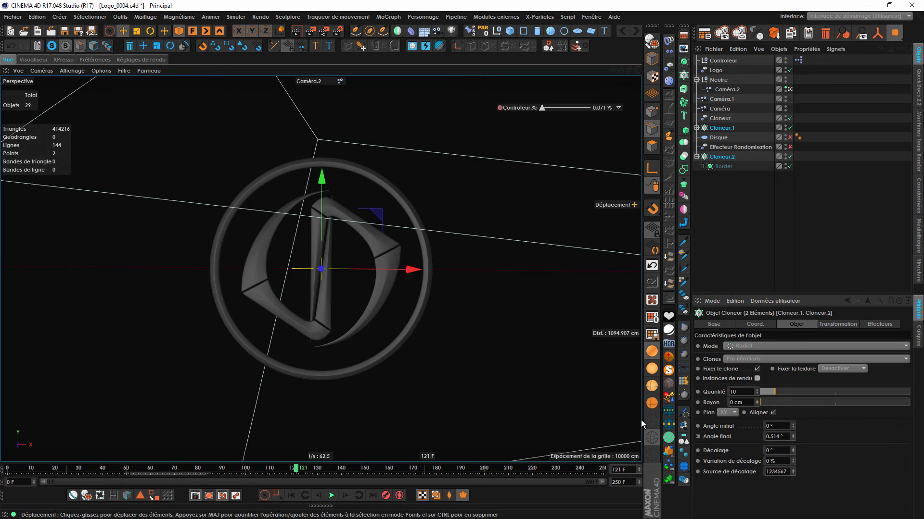
pyautogui.click(295, 498)
pyautogui.click(332, 495)
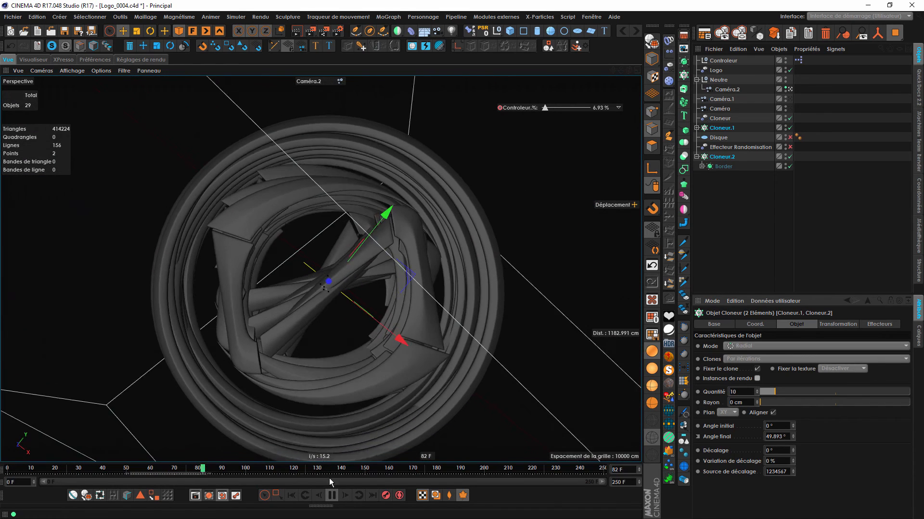
pyautogui.click(332, 495)
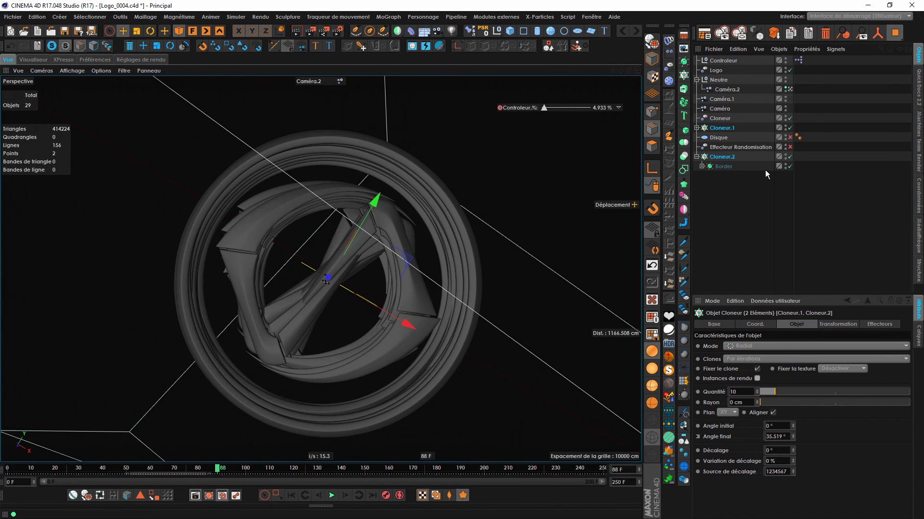
# Re-enable render instances on both cloners, clear the selection and replay the animation from frame 0.
pyautogui.click(757, 378)
pyautogui.click(292, 495)
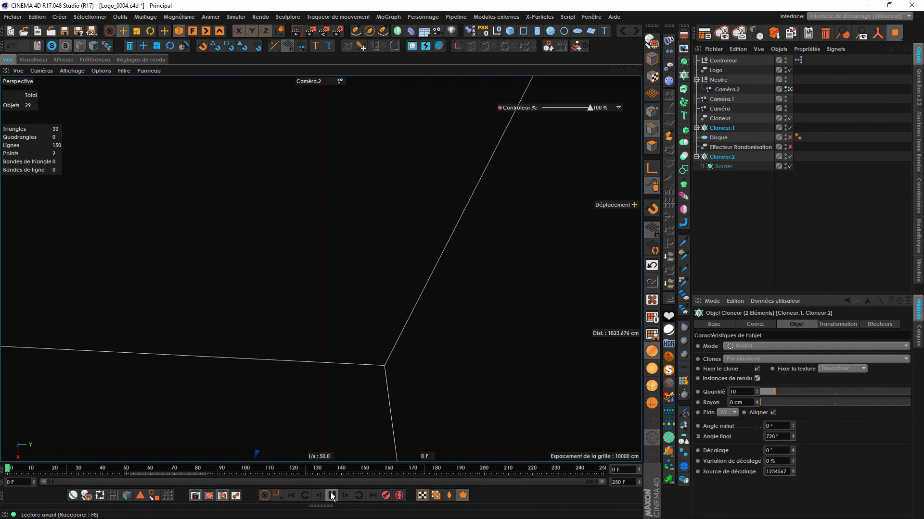
pyautogui.click(754, 219)
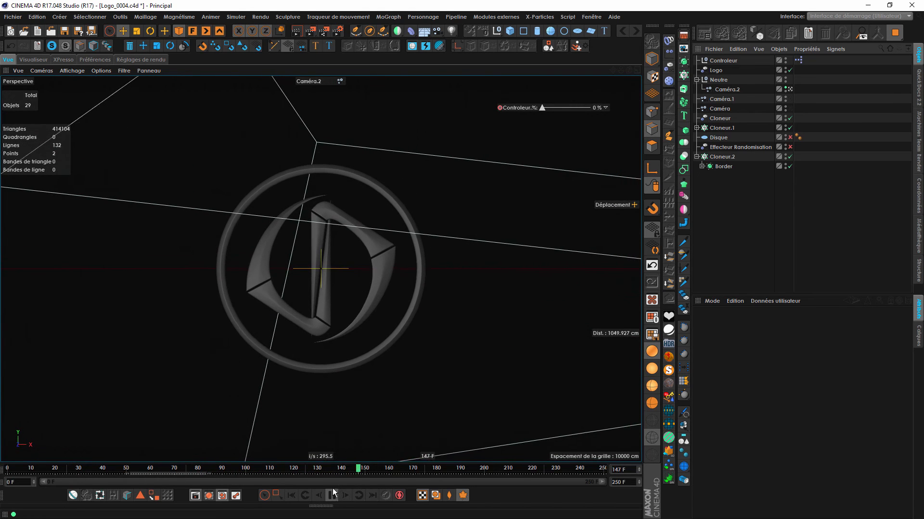
pyautogui.click(292, 495)
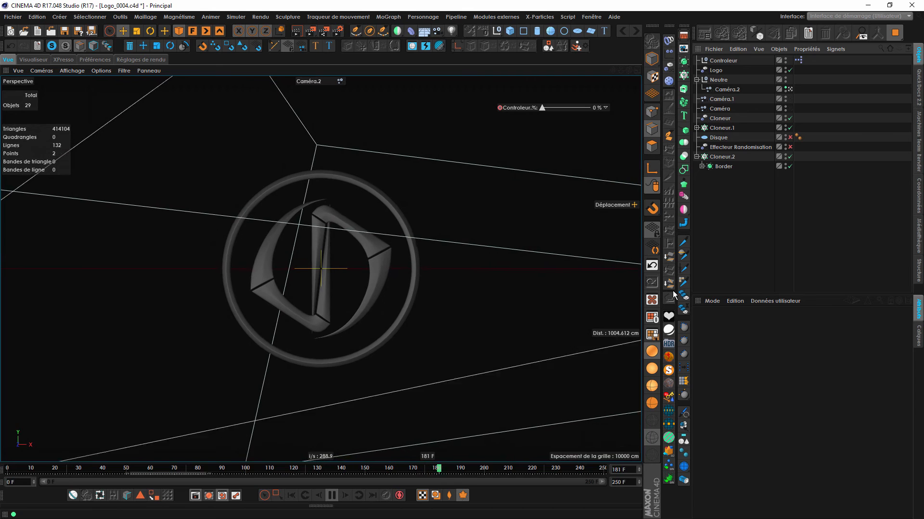
pyautogui.moveTo(411, 471); pyautogui.dragTo(394, 490)
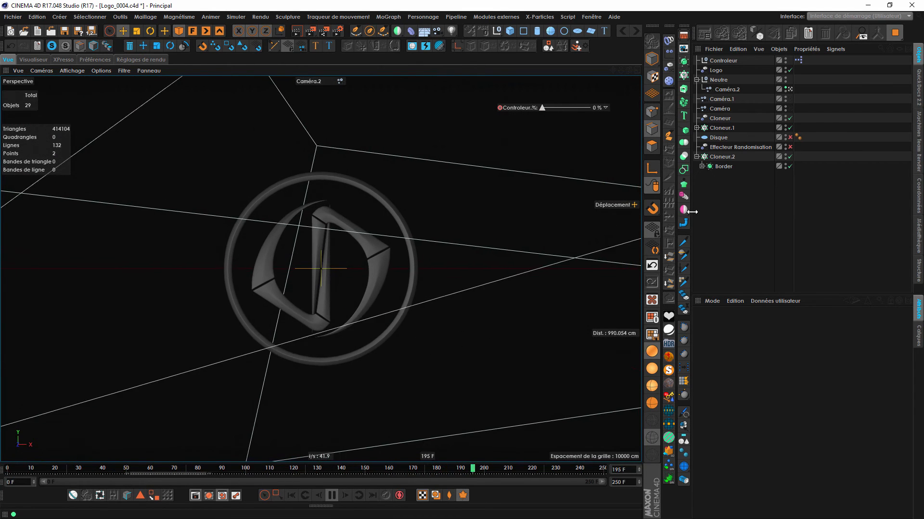
pyautogui.click(332, 495)
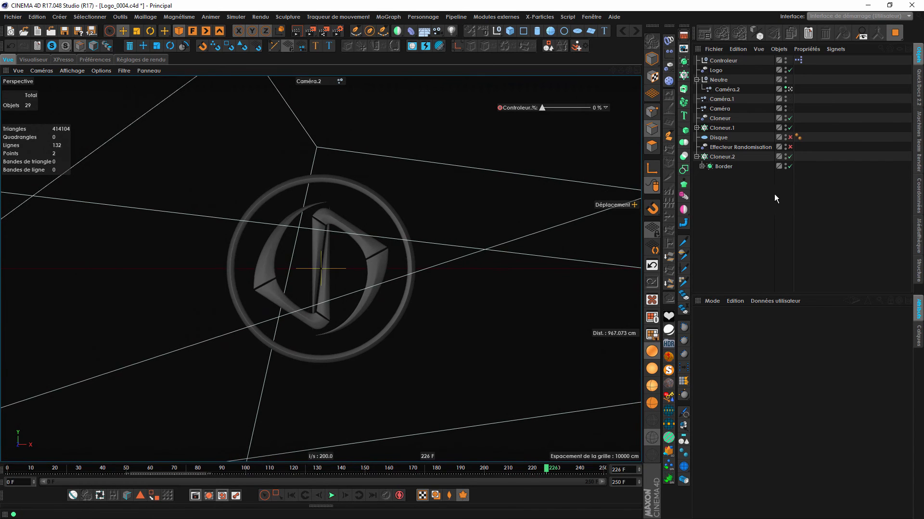
# Create a new empty project and switch back to Logo_0004.c4d.
pyautogui.hotkey('ctrl', 's')
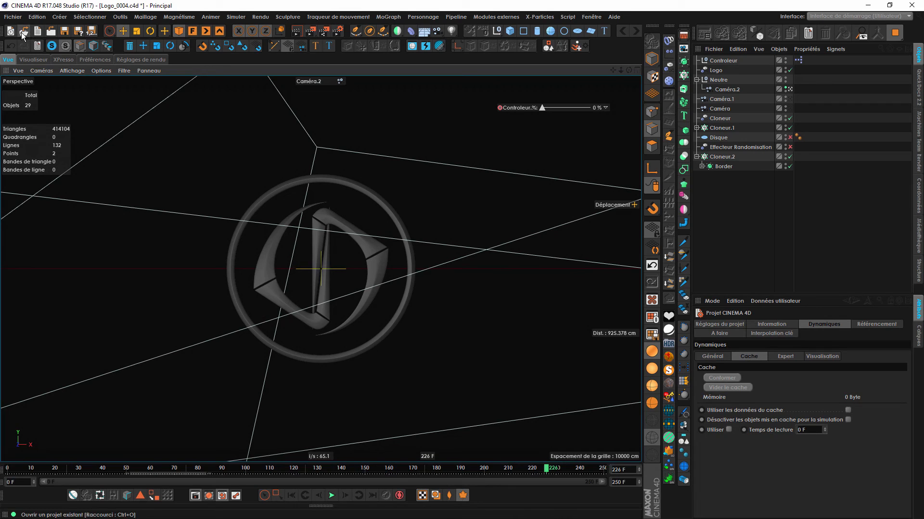
pyautogui.click(38, 33)
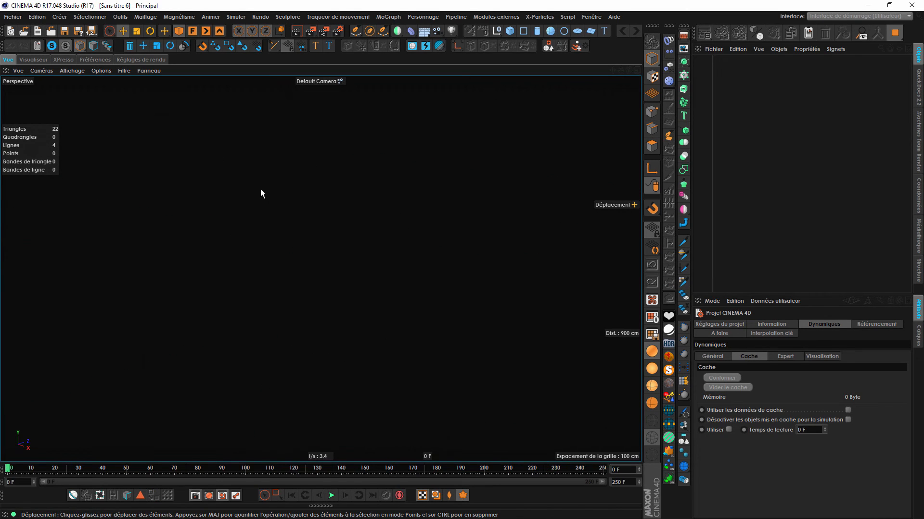
pyautogui.click(918, 89)
pyautogui.click(724, 58)
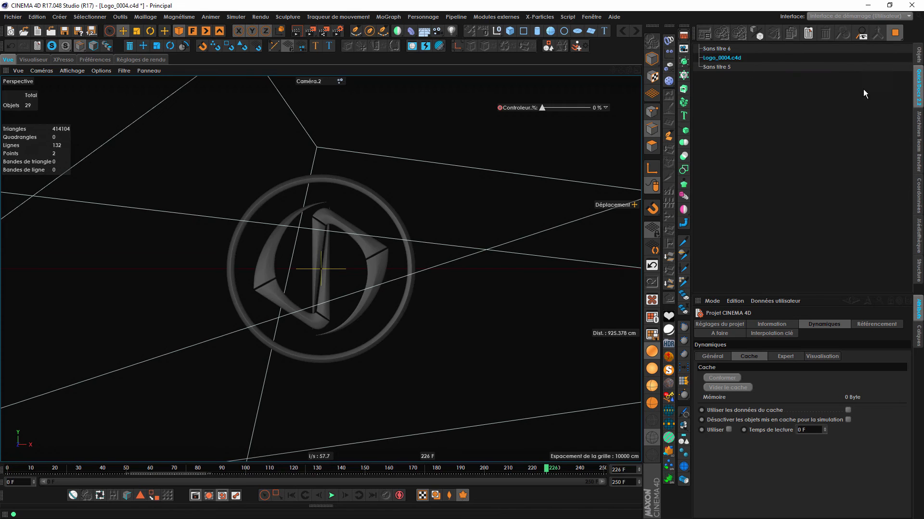
# Copy Cloneur.1 from Logo_0004.c4d and paste it into the new empty project.
pyautogui.click(918, 62)
pyautogui.click(721, 157)
pyautogui.click(721, 127)
pyautogui.hotkey('ctrl', 'c')
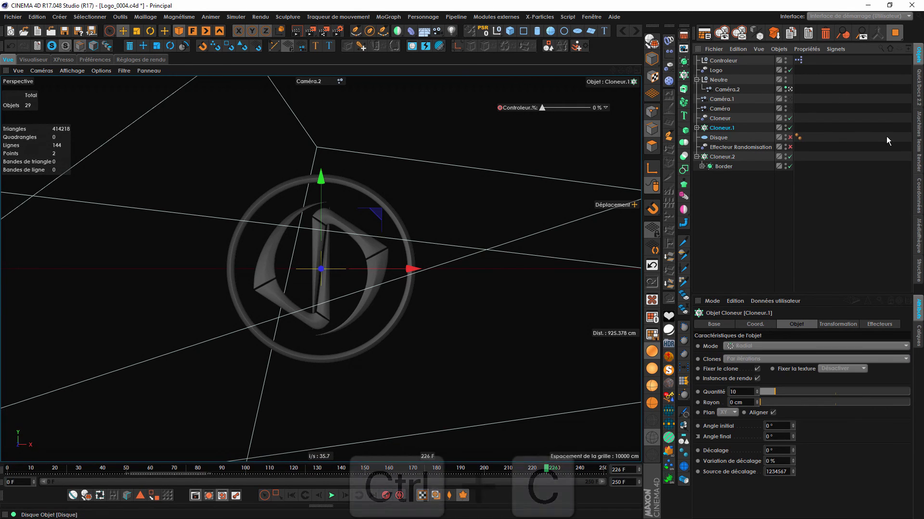
pyautogui.click(920, 108)
pyautogui.click(703, 49)
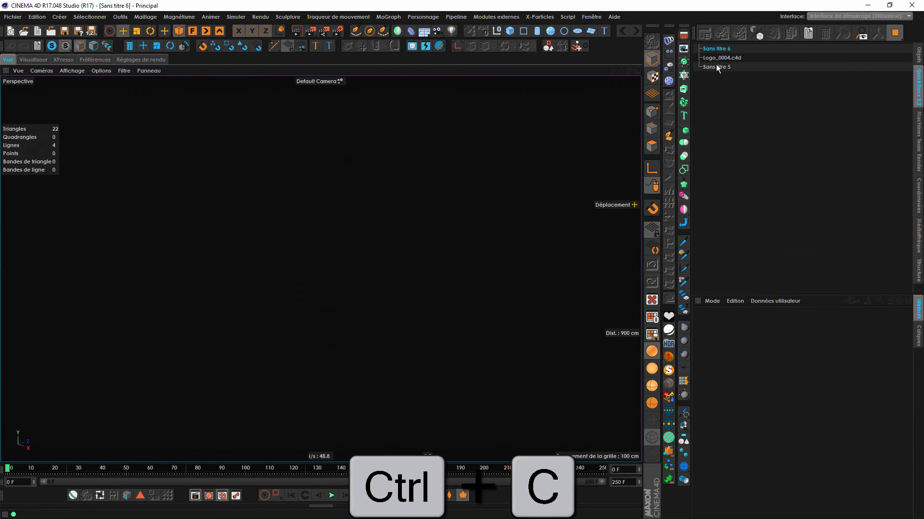
pyautogui.click(918, 55)
pyautogui.hotkey('ctrl', 'v')
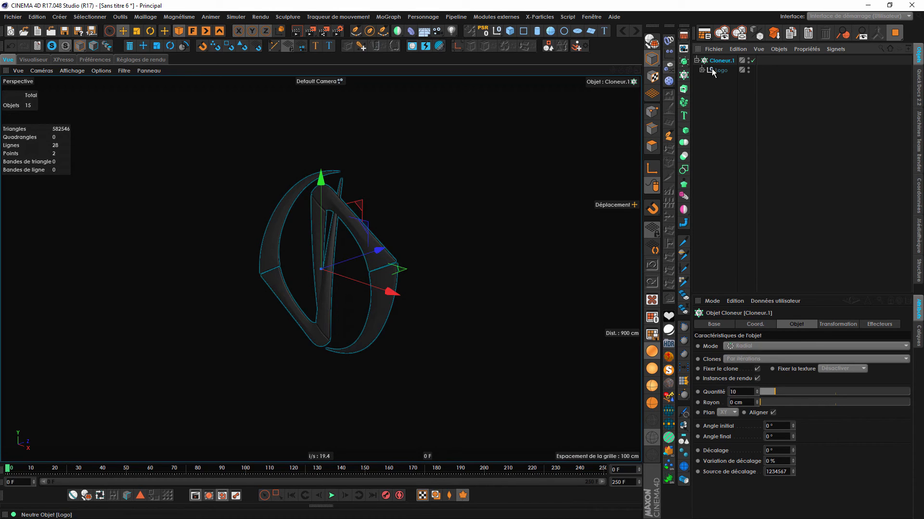
# Switch the pasted cloner to Linéaire mode with 18 clones spaced 307 cm apart along Z.
pyautogui.click(756, 344)
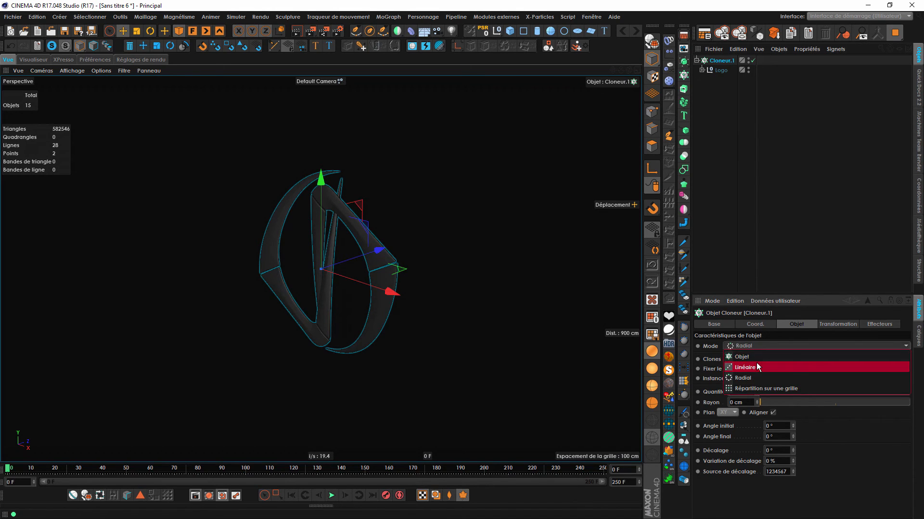
pyautogui.click(758, 367)
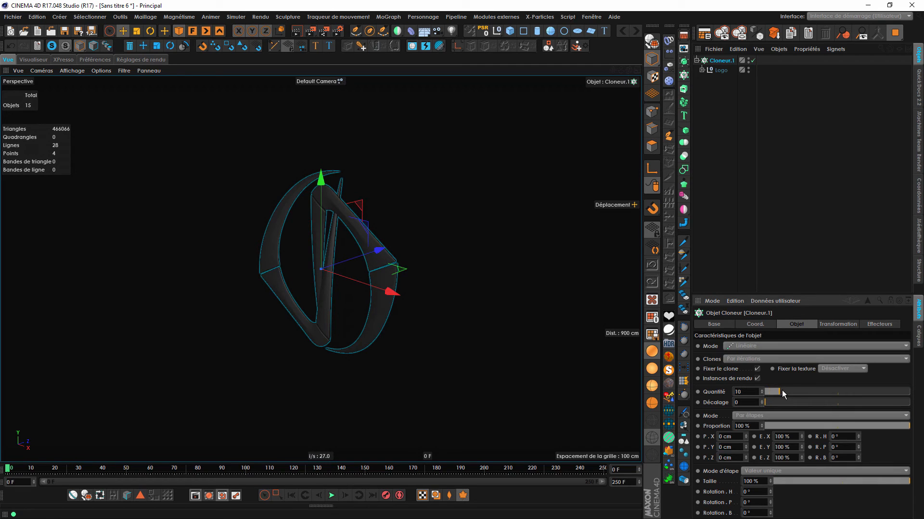
pyautogui.moveTo(745, 458); pyautogui.dragTo(746, 422)
pyautogui.keyDown('alt'); pyautogui.moveTo(438, 279); pyautogui.dragTo(449, 233); pyautogui.keyUp('alt')
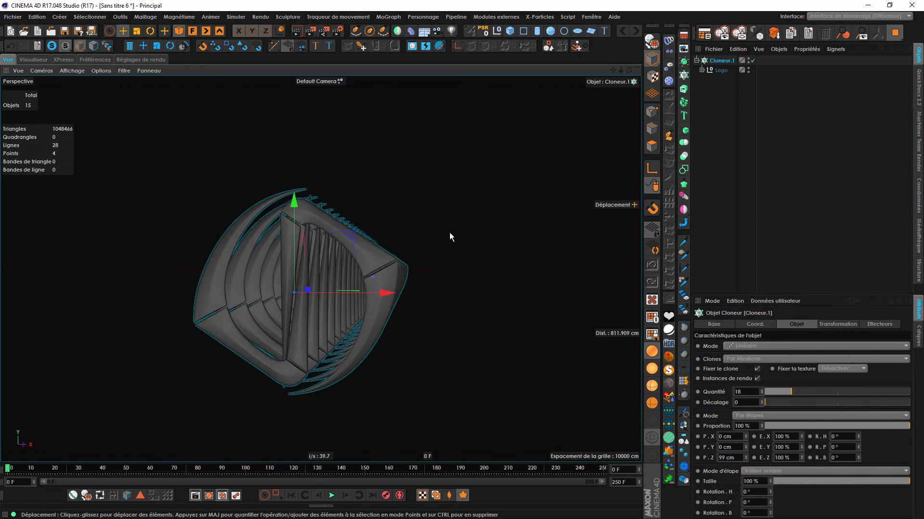
pyautogui.moveTo(746, 455)
pyautogui.mouseDown()
pyautogui.moveTo(745, 433)
pyautogui.moveTo(744, 453)
pyautogui.mouseUp()
pyautogui.keyDown('alt'); pyautogui.moveTo(341, 261); pyautogui.dragTo(378, 278); pyautogui.keyUp('alt')
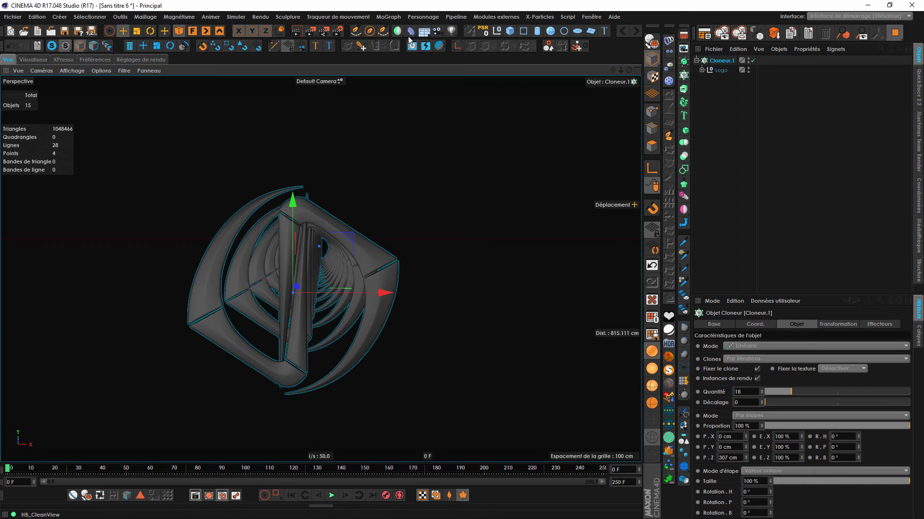
# Add a camera to the scene and reset its X and Y positions to 0 cm.
pyautogui.click(438, 33)
pyautogui.click(756, 328)
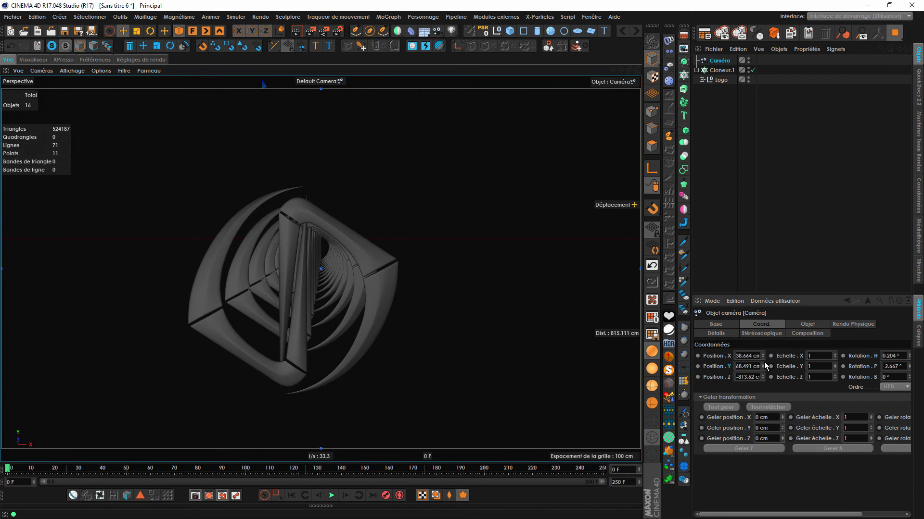
pyautogui.rightClick(763, 365)
pyautogui.press('Escape')
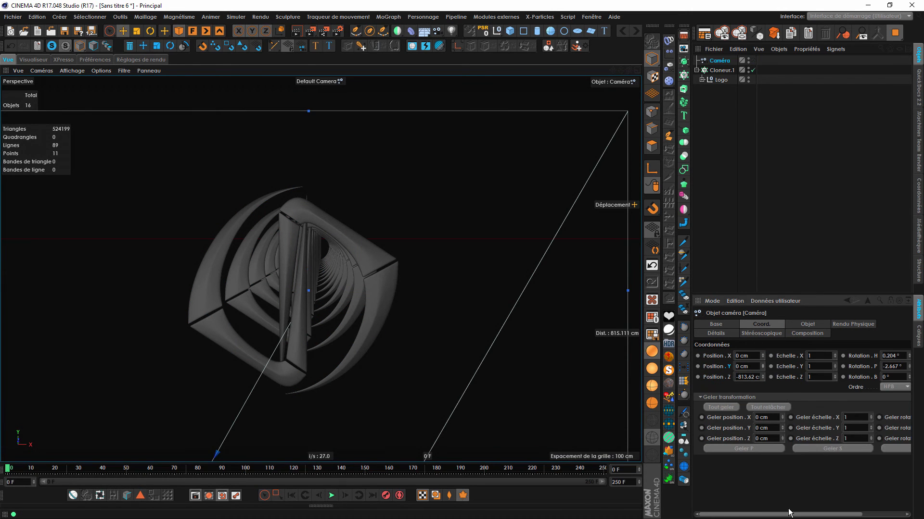
# Reset the camera's heading and pitch rotations to 0°, look through it and pull it back slightly from the logos.
pyautogui.moveTo(789, 515); pyautogui.dragTo(839, 514)
pyautogui.rightClick(854, 356)
pyautogui.rightClick(854, 367)
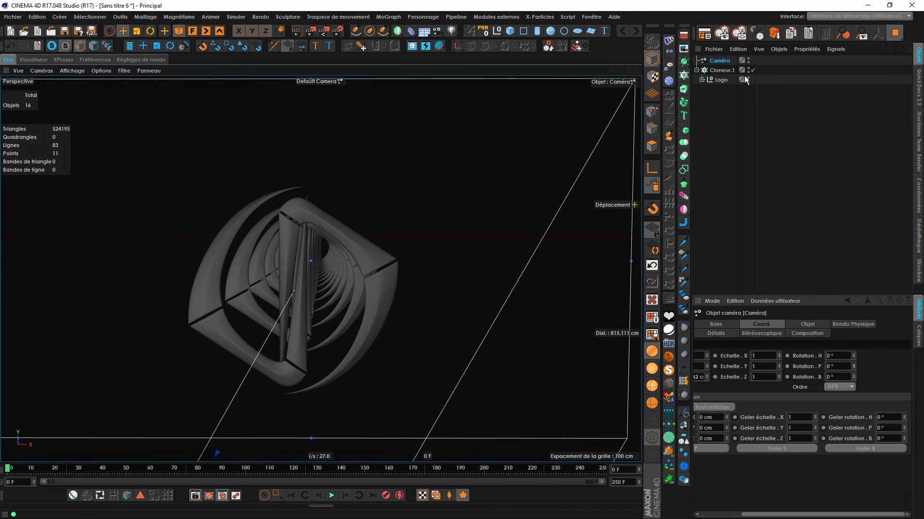
pyautogui.click(751, 61)
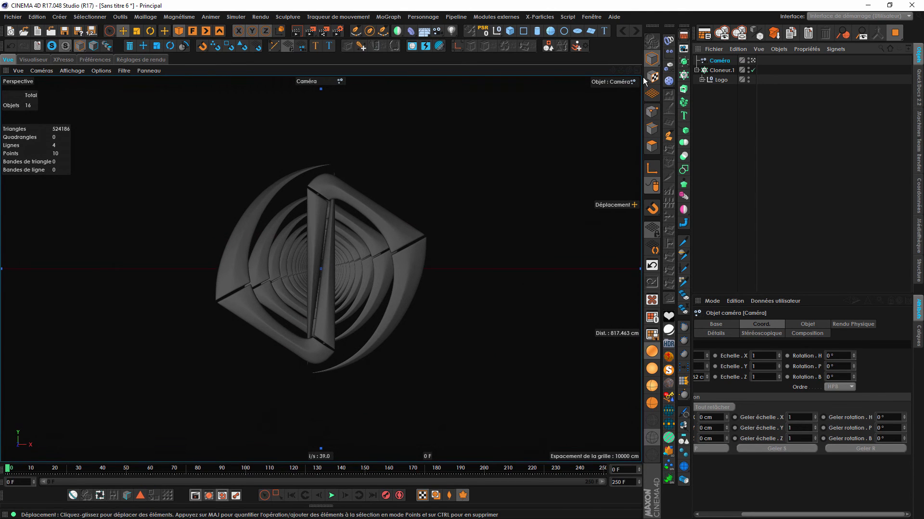
pyautogui.moveTo(621, 71)
pyautogui.mouseDown()
pyautogui.moveTo(721, 70)
pyautogui.moveTo(584, 71)
pyautogui.moveTo(615, 70)
pyautogui.mouseUp()
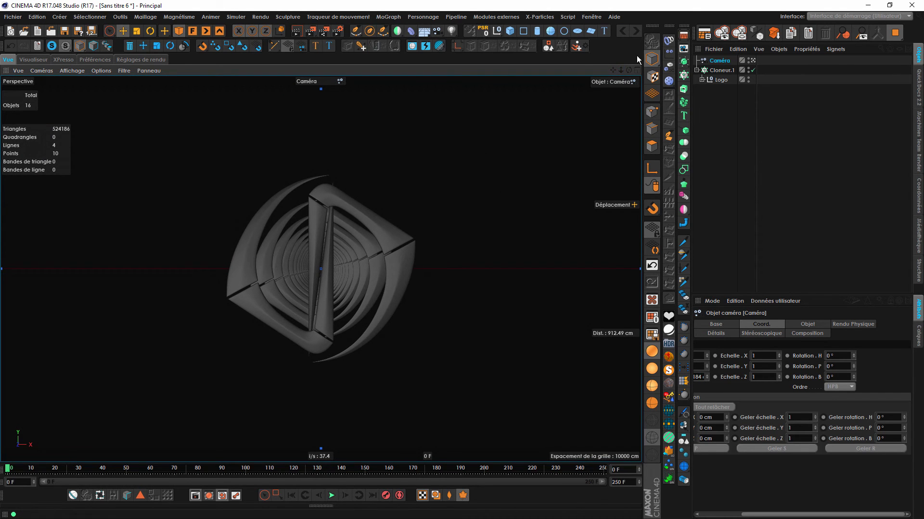
# Add a null, make the camera its child and set the null's Position X to -38 cm.
pyautogui.click(497, 32)
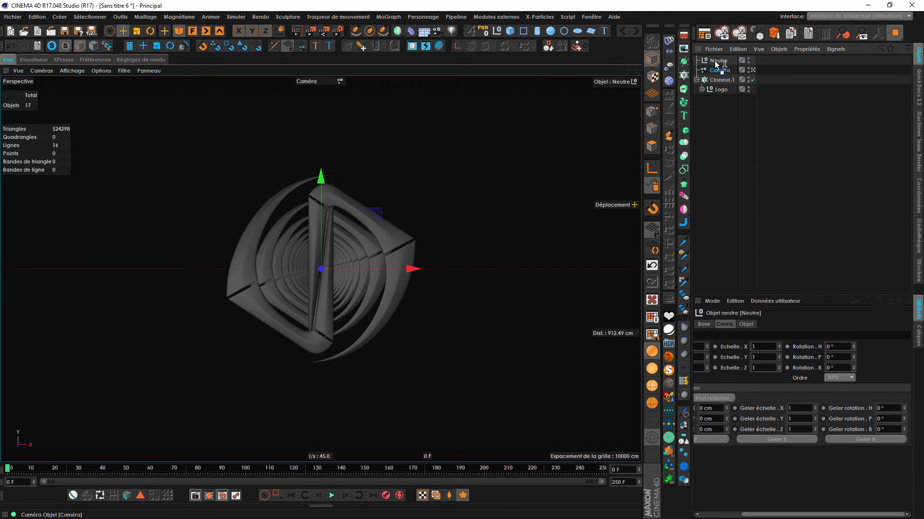
pyautogui.moveTo(722, 356); pyautogui.dragTo(772, 373)
pyautogui.moveTo(713, 378); pyautogui.dragTo(714, 348)
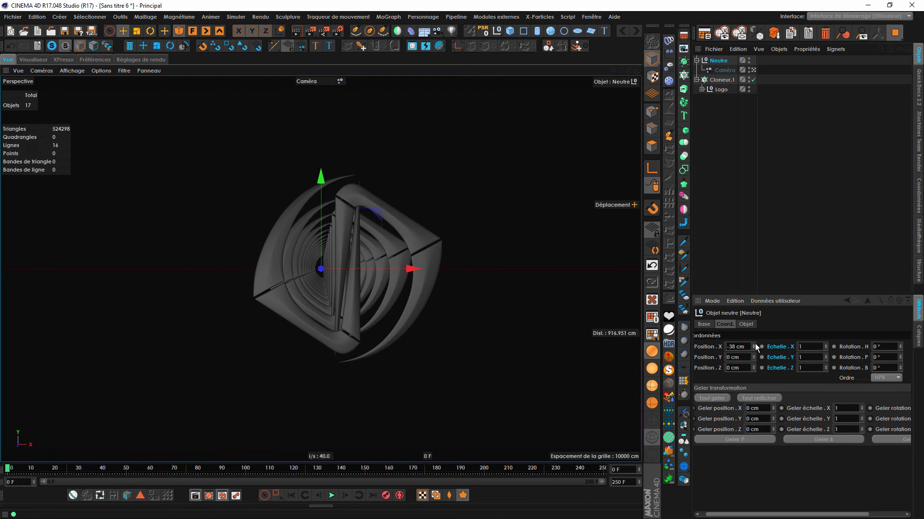
# Keyframe the camera deep in the tunnel at Z about 5024 cm on frame 0 and pulled back to about -683 cm on frame 100.
pyautogui.click(722, 70)
pyautogui.moveTo(621, 73); pyautogui.dragTo(628, 134)
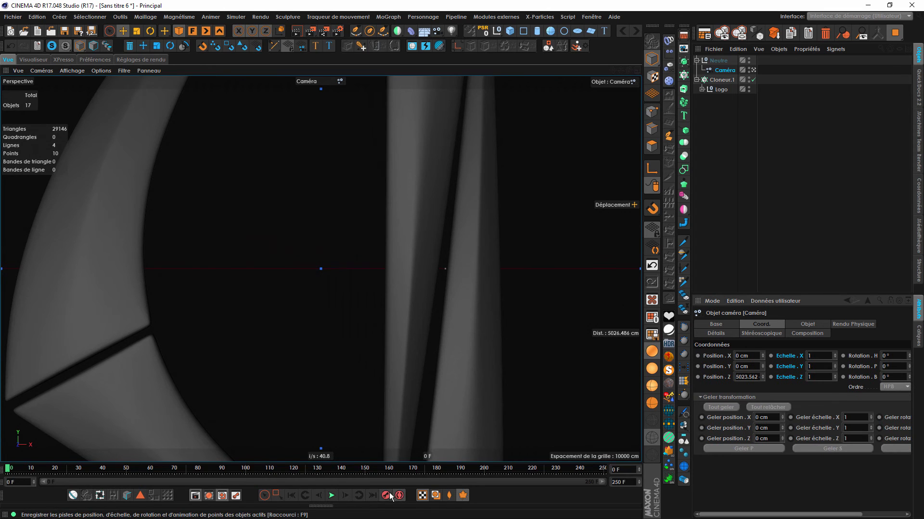
pyautogui.click(247, 467)
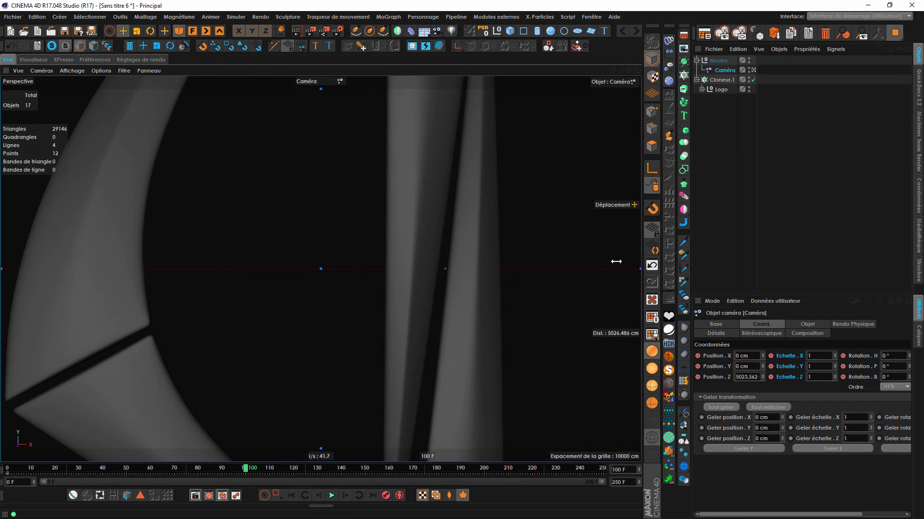
pyautogui.moveTo(622, 71)
pyautogui.mouseDown()
pyautogui.moveTo(577, 72)
pyautogui.moveTo(622, 70)
pyautogui.mouseUp()
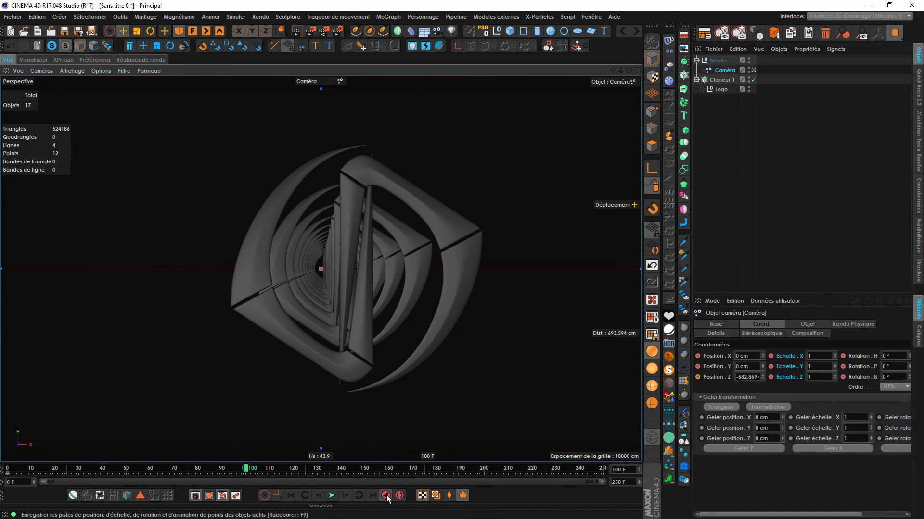
# Keyframe the null's Position X at -38 cm on frames 0 and 75, and at 0 cm on frame 100.
pyautogui.click(718, 60)
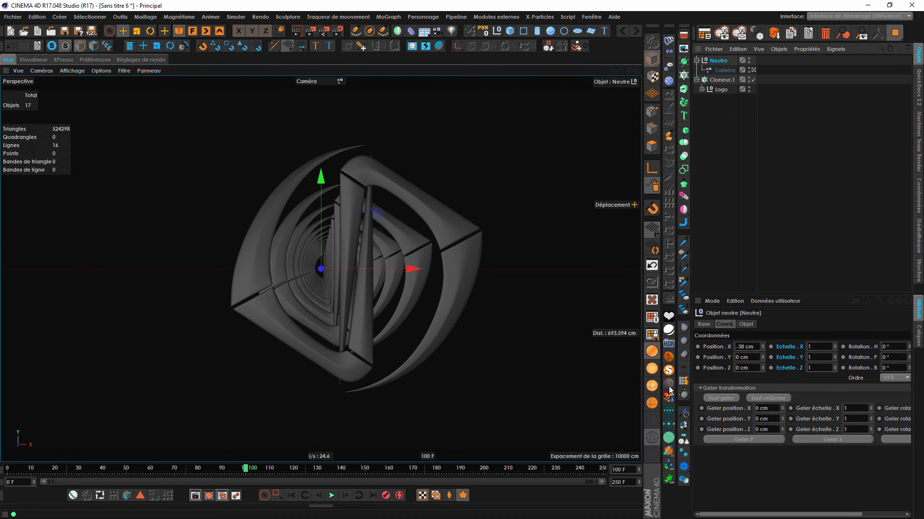
pyautogui.hotkey('shift', 'f')
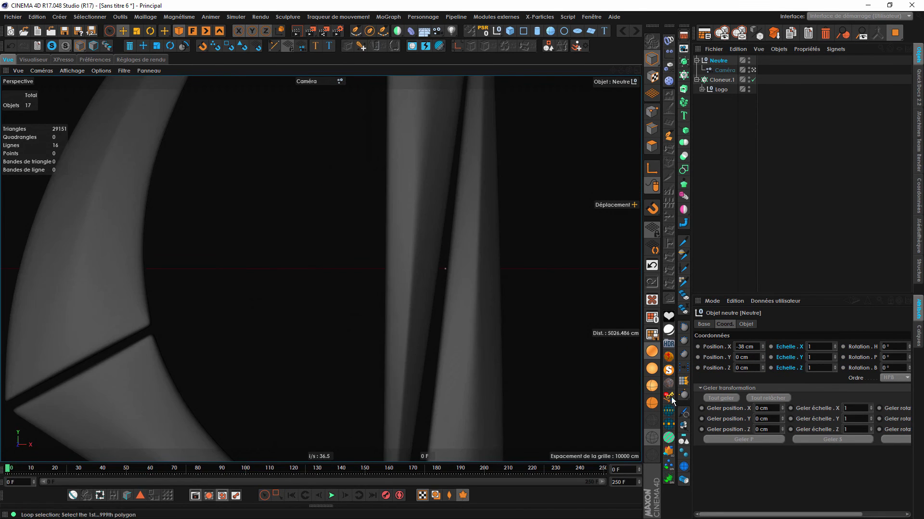
pyautogui.keyDown('ctrl'); pyautogui.click(697, 347); pyautogui.keyUp('ctrl')
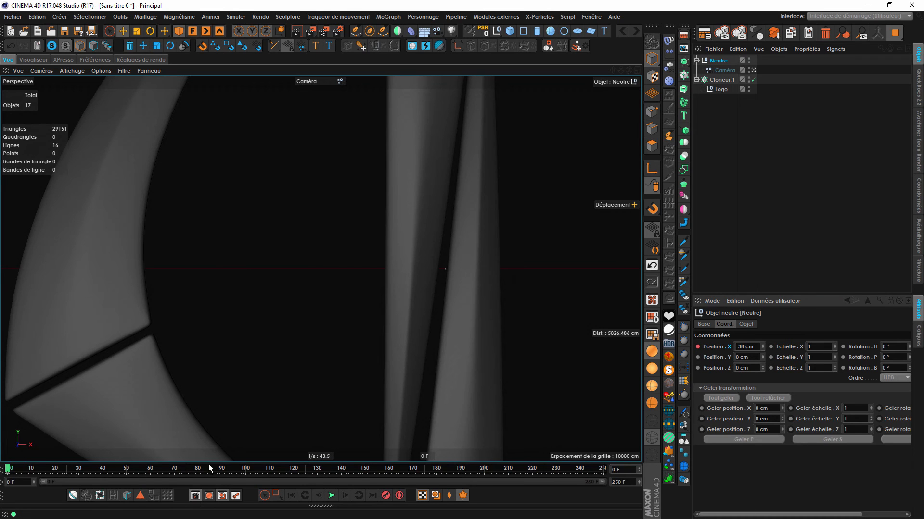
pyautogui.moveTo(209, 466); pyautogui.dragTo(187, 468)
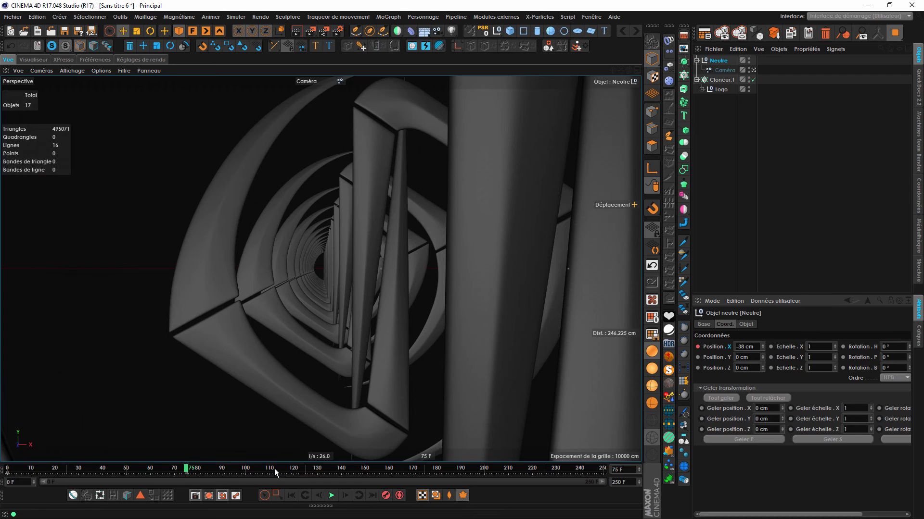
pyautogui.click(247, 470)
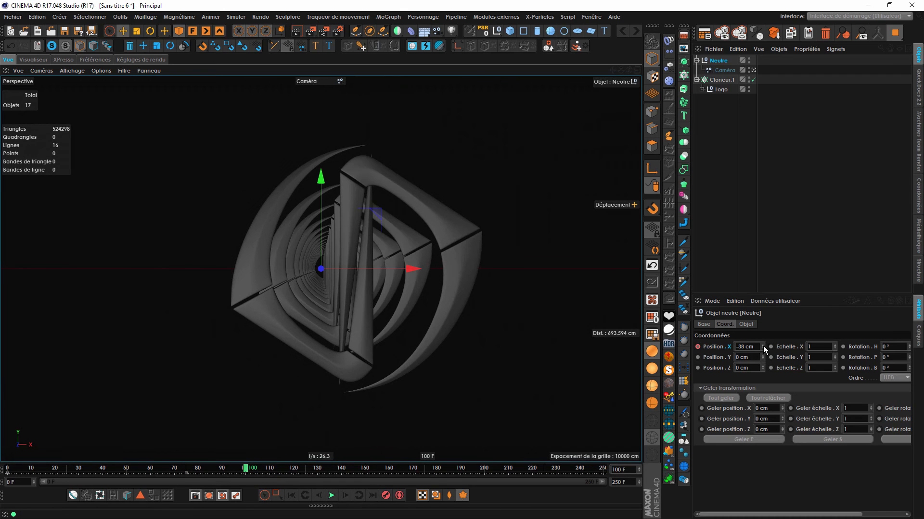
pyautogui.moveTo(763, 345); pyautogui.dragTo(763, 327)
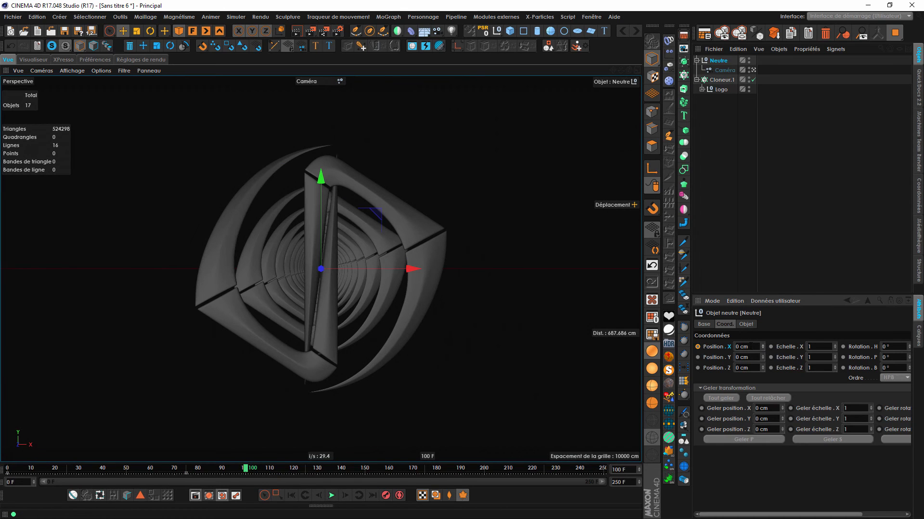
# Play the animation from the start to check the camera's pull-back and recentring.
pyautogui.click(292, 496)
pyautogui.click(335, 498)
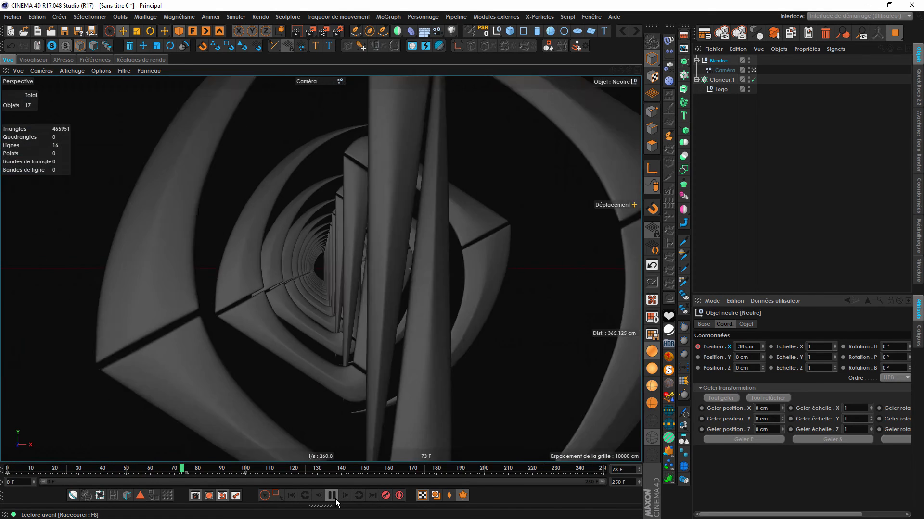
pyautogui.click(332, 496)
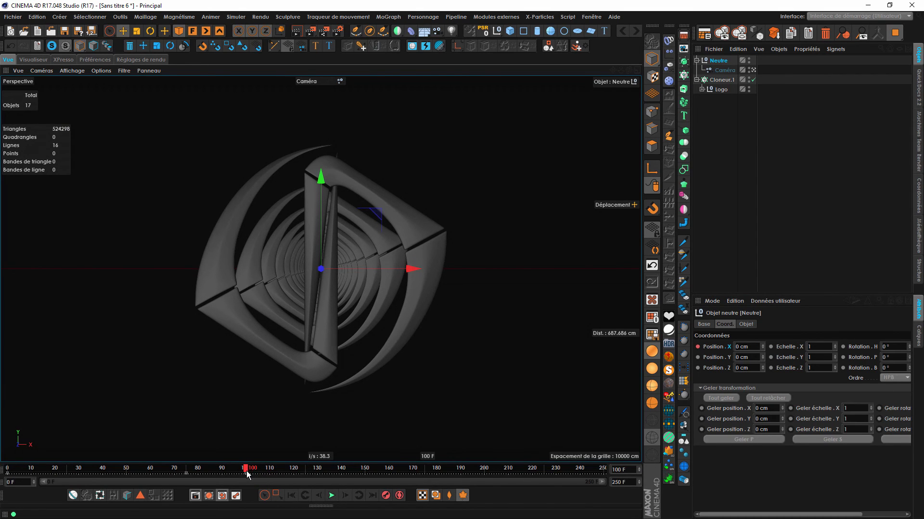
# Keyframe the null's Rotation B at 0° on frame 100 and at -180° on frame 0.
pyautogui.hscroll(3, 859, 367)
pyautogui.moveTo(853, 366); pyautogui.dragTo(853, 351)
pyautogui.rightClick(853, 367)
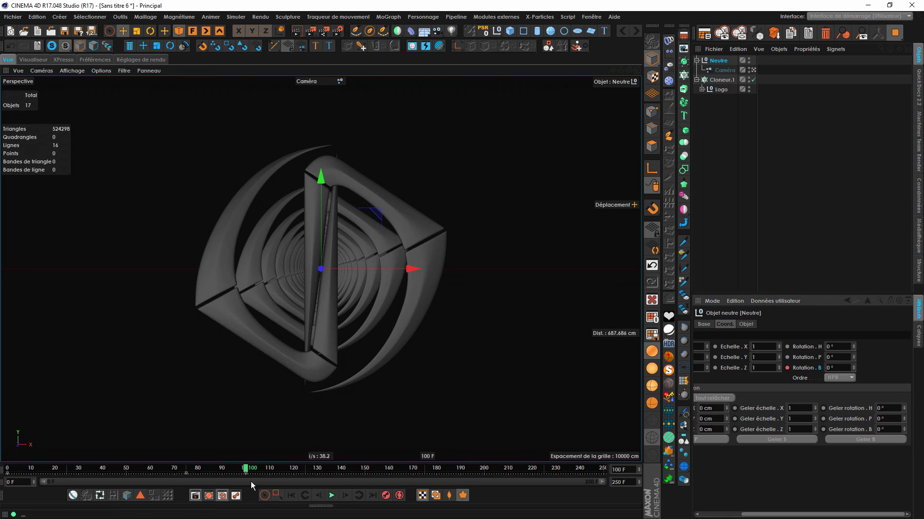
pyautogui.moveTo(234, 469); pyautogui.dragTo(14, 484)
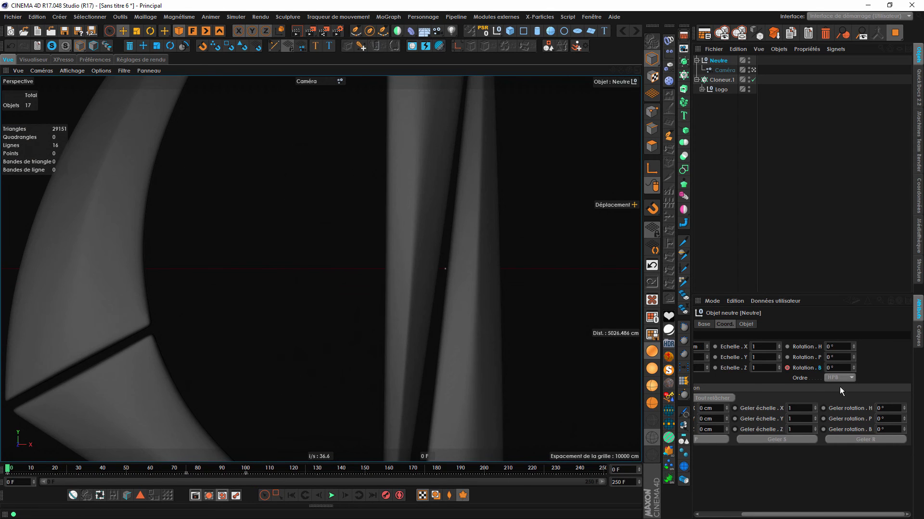
pyautogui.click(837, 368)
pyautogui.write('-180')
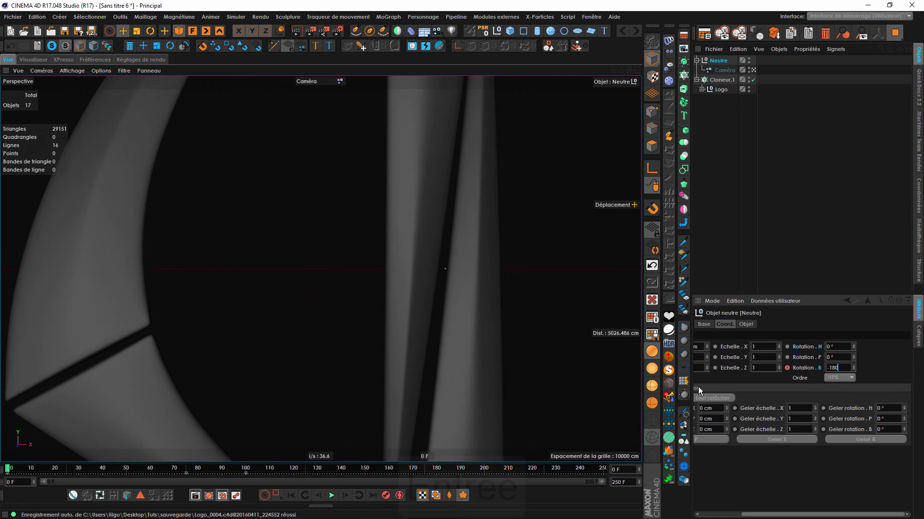
pyautogui.press('Return')
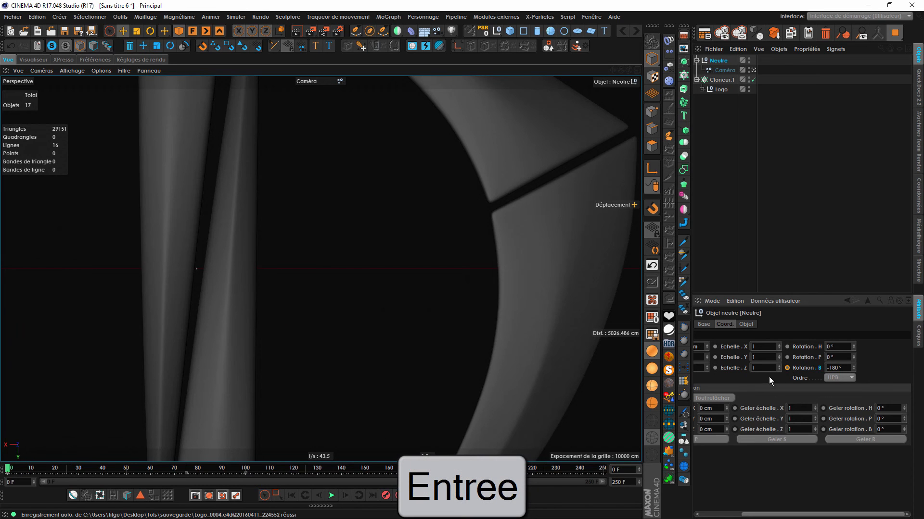
# Preview the camera spin, return to frame 0 and set the null's keyframed Rotation B to -270°.
pyautogui.click(330, 495)
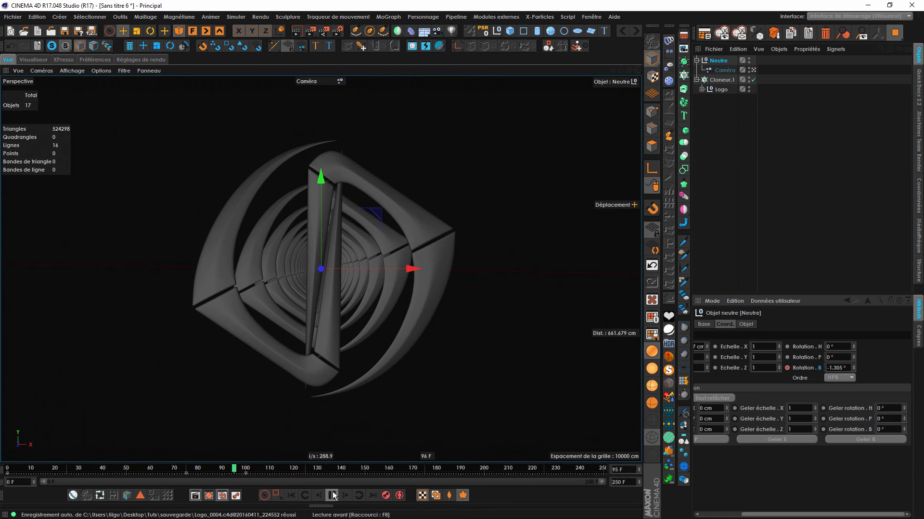
pyautogui.click(333, 493)
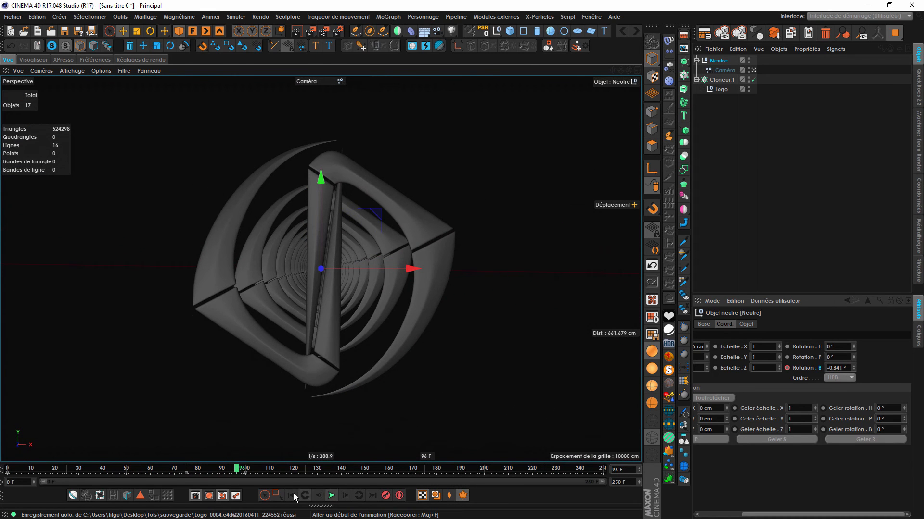
pyautogui.click(290, 494)
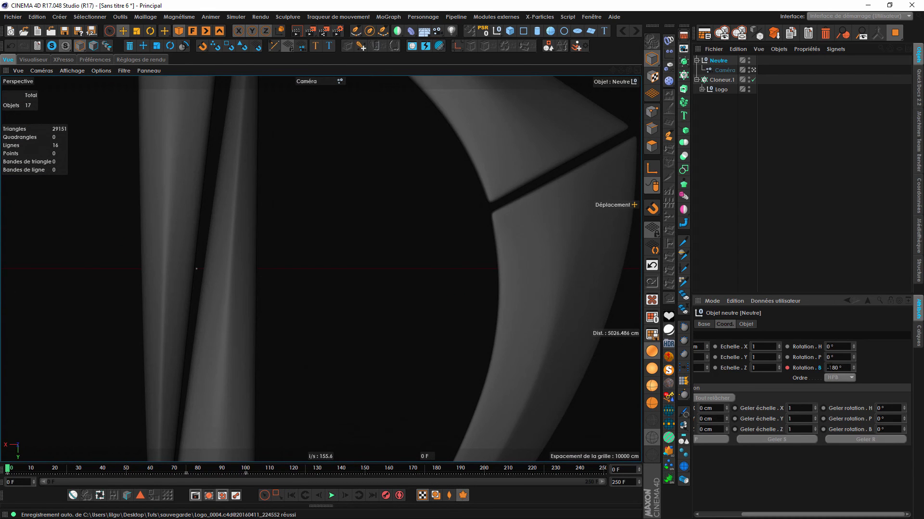
pyautogui.press('Return')
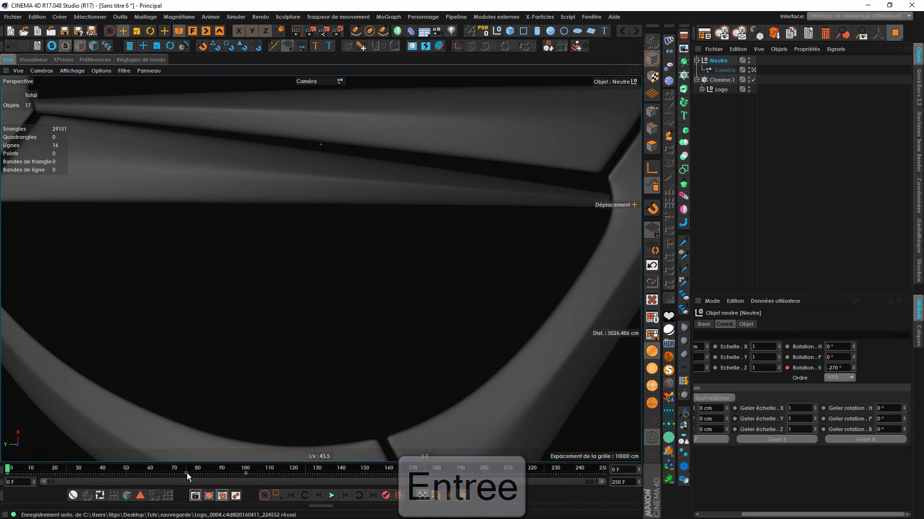
# Move the null's middle -38 cm position key to frame 50 and play the animation.
pyautogui.click(130, 474)
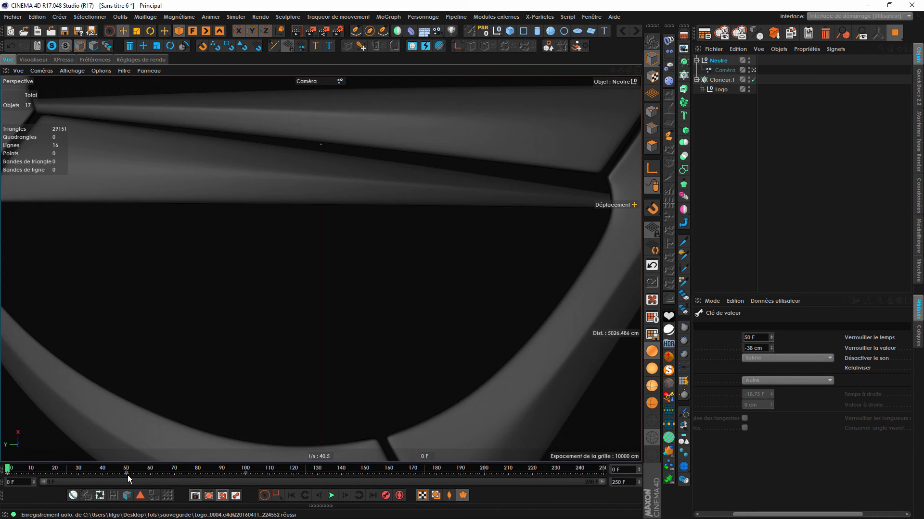
pyautogui.click(716, 61)
pyautogui.click(332, 496)
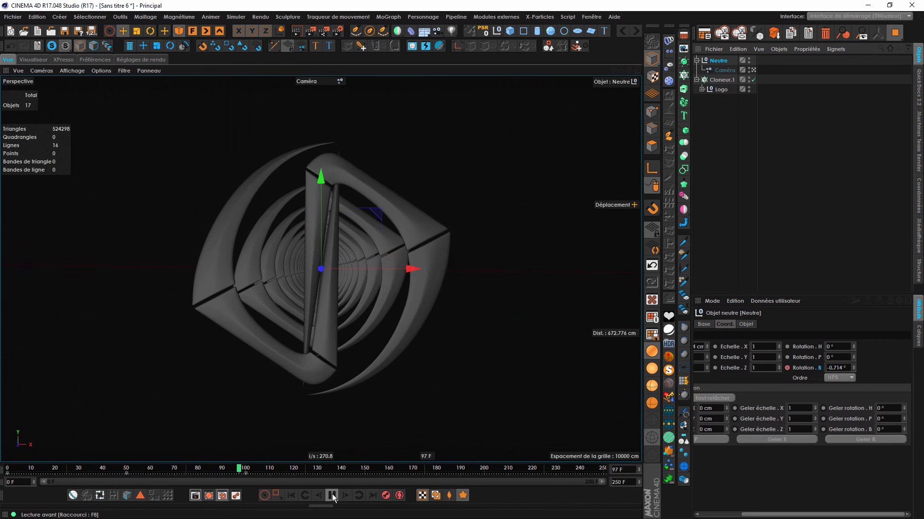
pyautogui.click(333, 497)
# Move the null's middle -38 cm position key to frame 59 and rewind to frame 0.
pyautogui.click(143, 474)
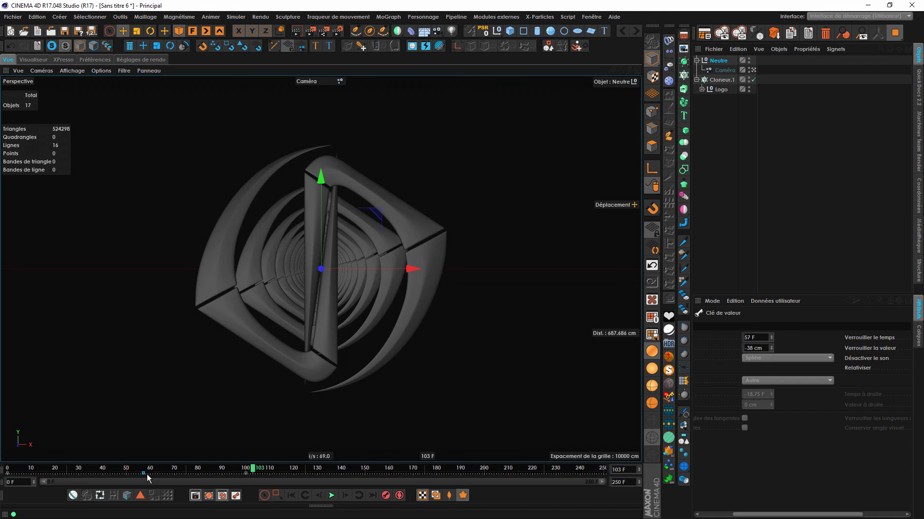
pyautogui.moveTo(148, 475); pyautogui.dragTo(147, 475)
pyautogui.moveTo(122, 468); pyautogui.dragTo(109, 472)
pyautogui.click(332, 496)
pyautogui.moveTo(183, 467); pyautogui.dragTo(1, 486)
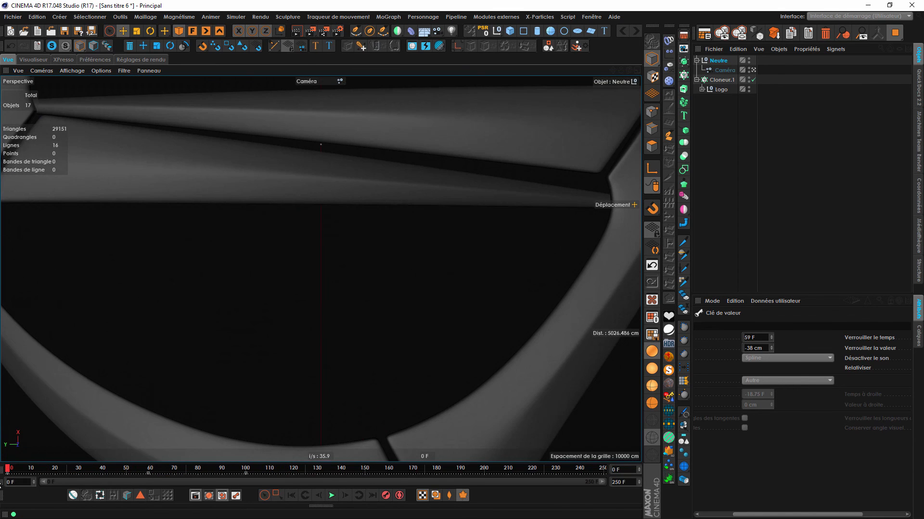
# Play the animation through past frame 100, pausing midway to inspect the spinning view inside the tunnel.
pyautogui.click(331, 496)
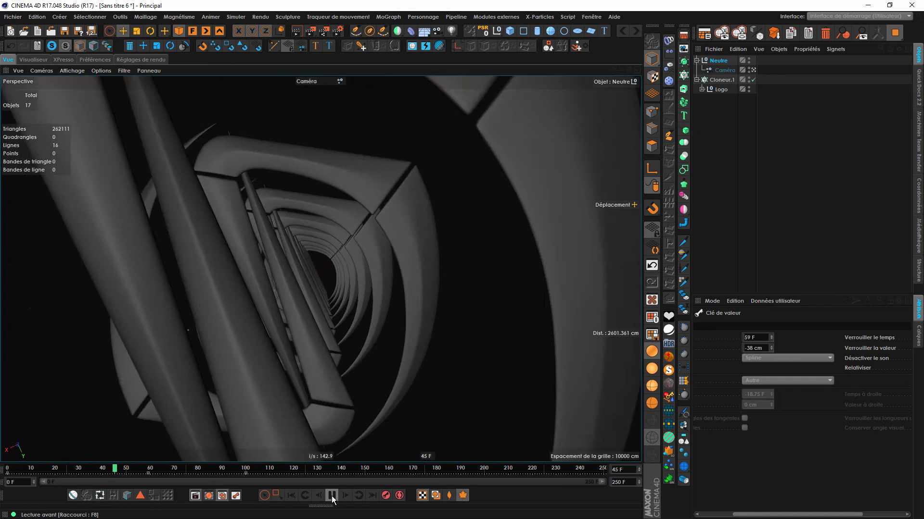
pyautogui.click(332, 495)
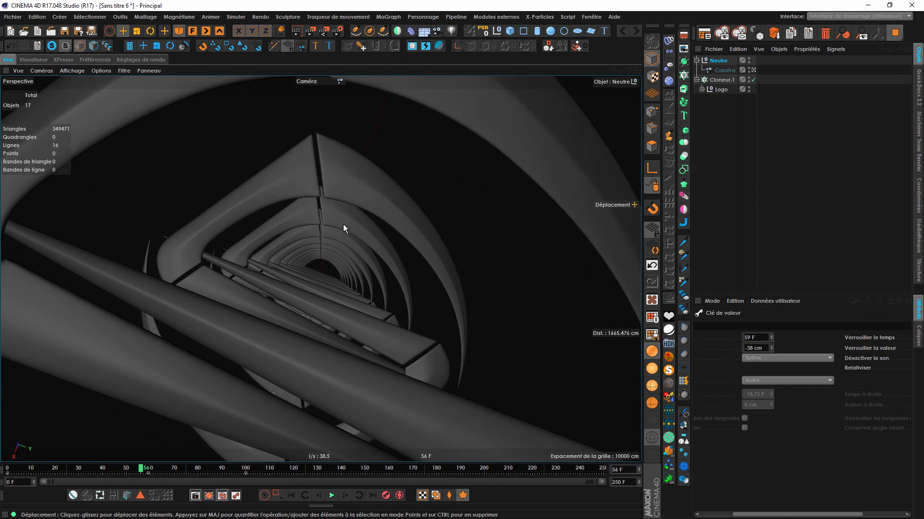
pyautogui.click(332, 496)
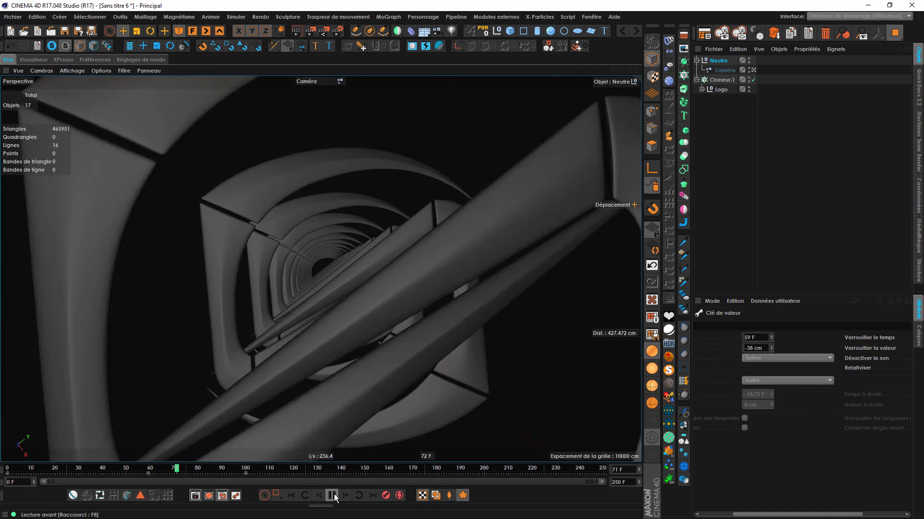
pyautogui.click(332, 494)
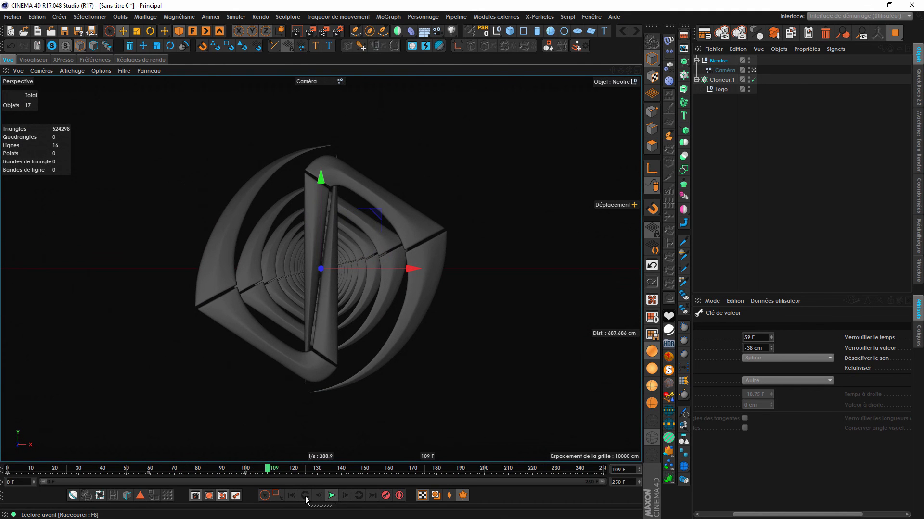
# Try collapsing the tunnel by setting the logo cloner's Z position step to 0 cm, and undo it.
pyautogui.click(721, 80)
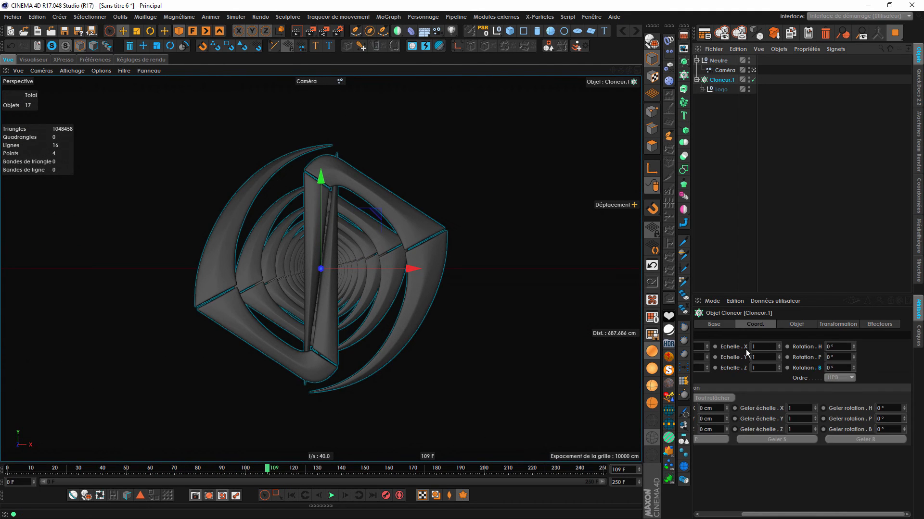
pyautogui.moveTo(745, 458); pyautogui.dragTo(738, 468)
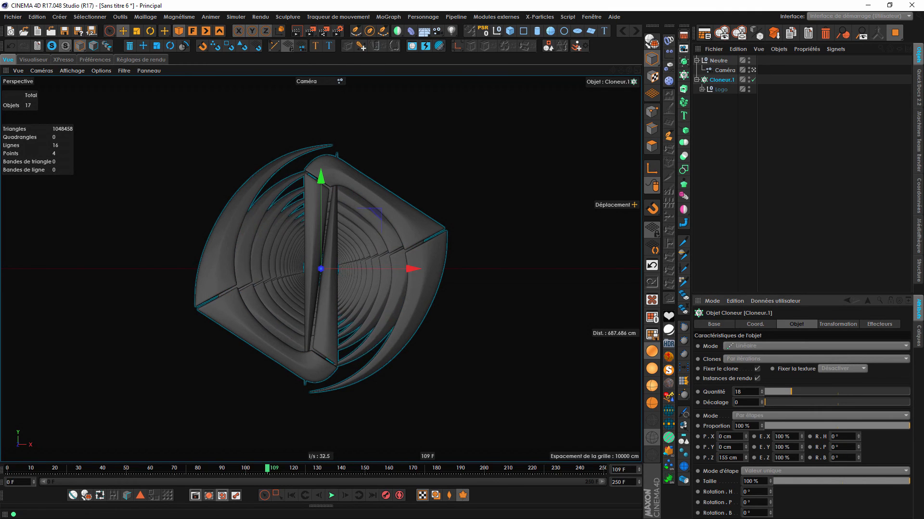
pyautogui.rightClick(745, 457)
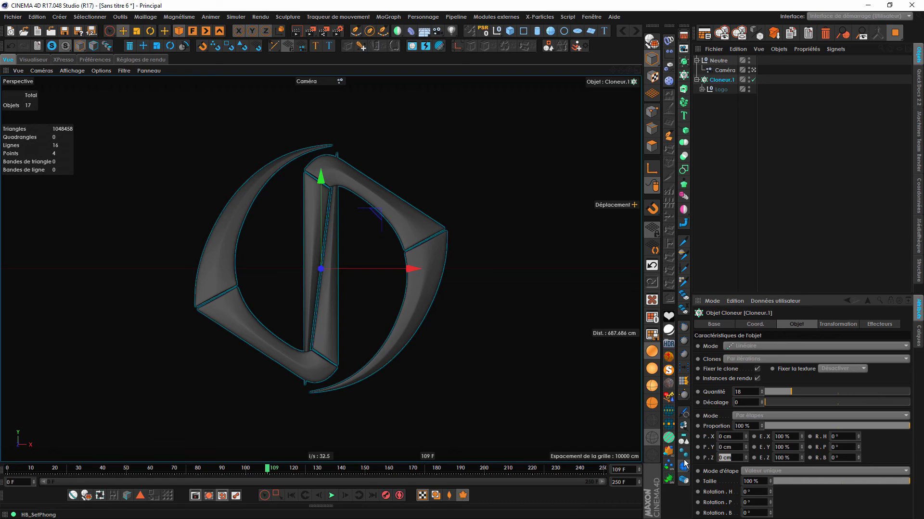
pyautogui.hotkey('ctrl', 'z')
# Set a keyframe for the logo cloner's 307 cm Z position step at frame 50.
pyautogui.click(245, 471)
pyautogui.moveTo(245, 472); pyautogui.dragTo(187, 472)
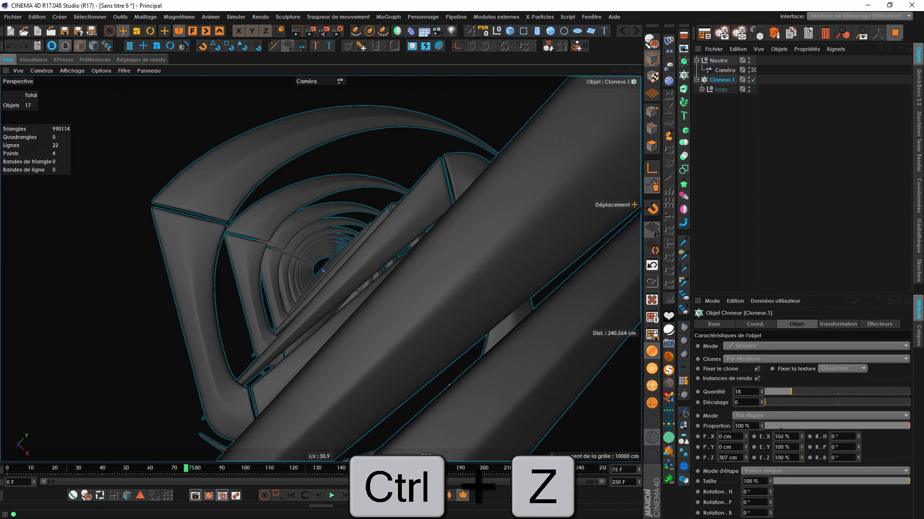
pyautogui.click(127, 471)
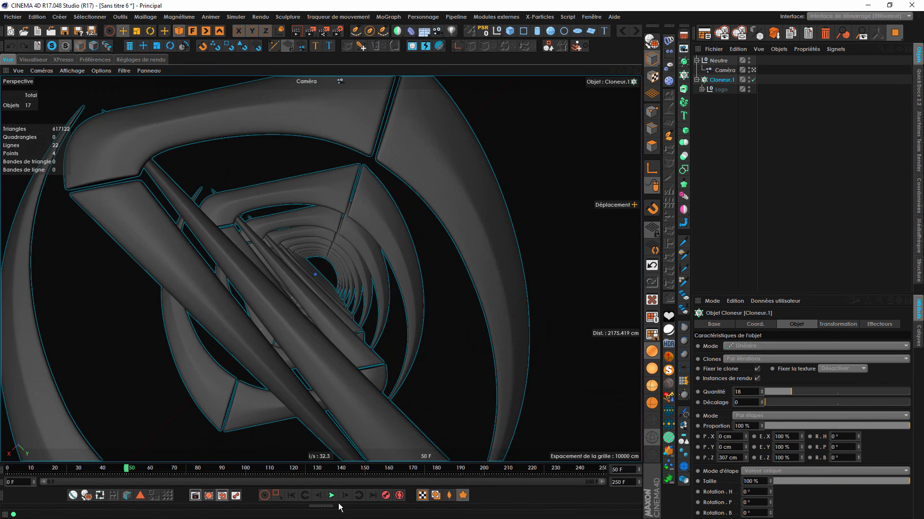
pyautogui.keyDown('ctrl'); pyautogui.click(698, 458); pyautogui.keyUp('ctrl')
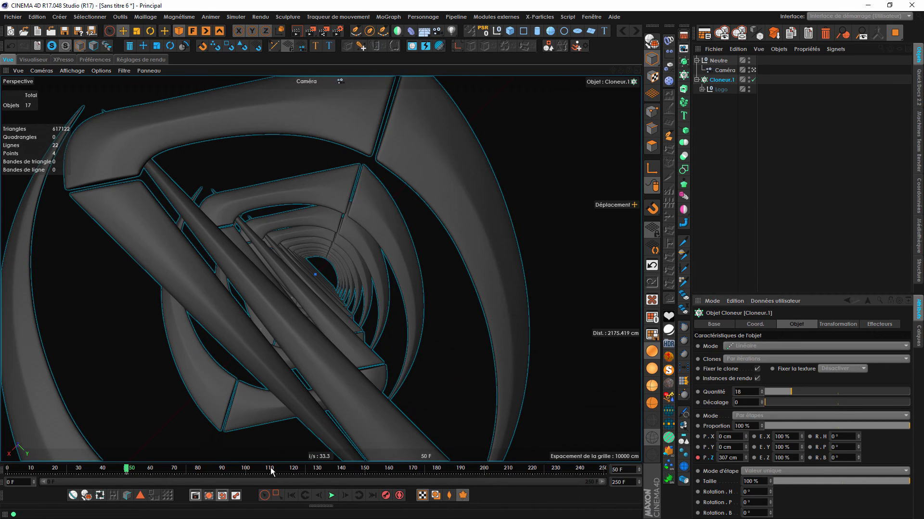
# Keyframe the logo cloner's Z position step at 0 cm on frame 125 and play the animation.
pyautogui.click(306, 471)
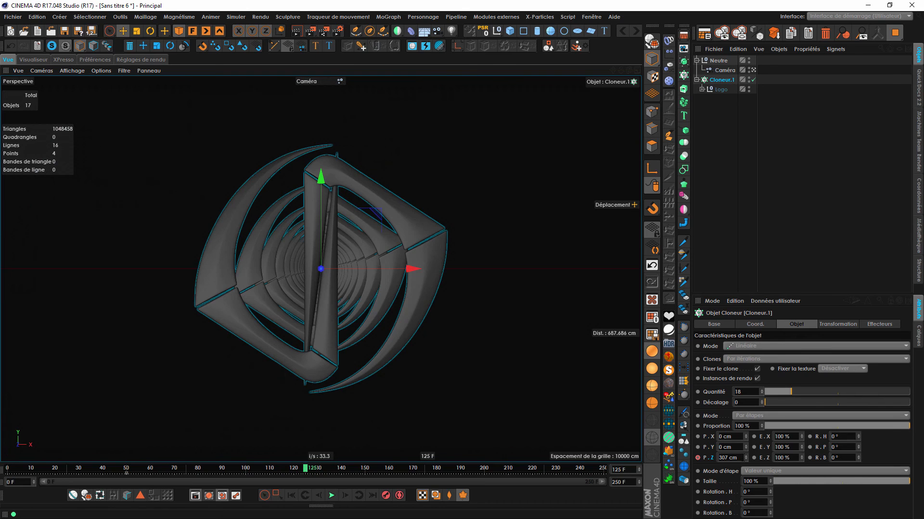
pyautogui.rightClick(744, 457)
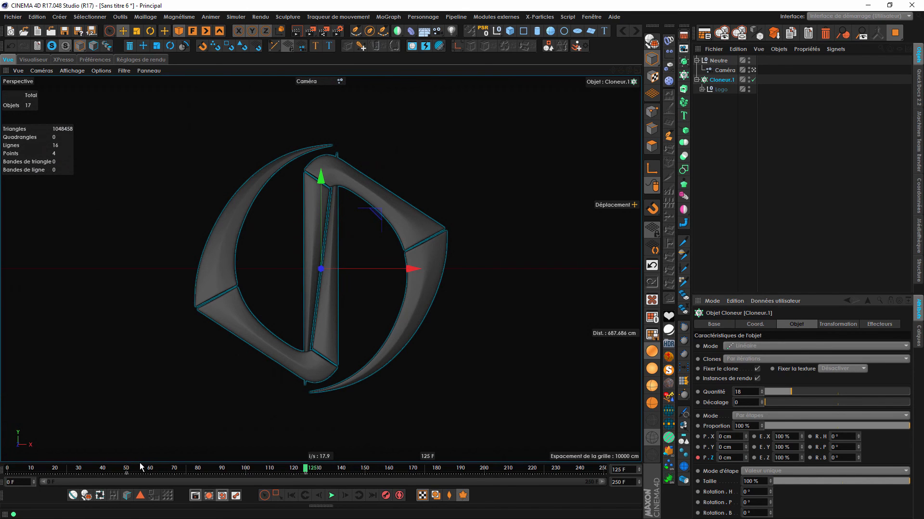
pyautogui.moveTo(69, 470); pyautogui.dragTo(188, 480)
pyautogui.click(331, 495)
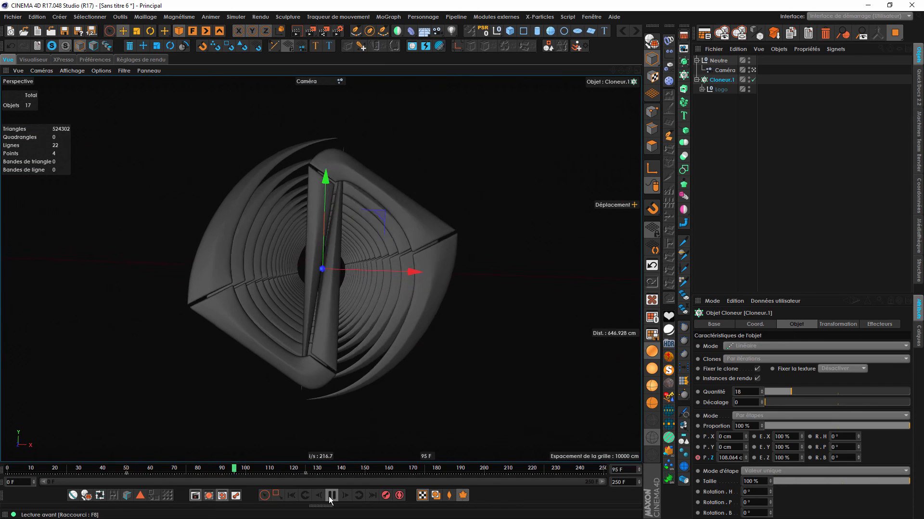
pyautogui.click(331, 495)
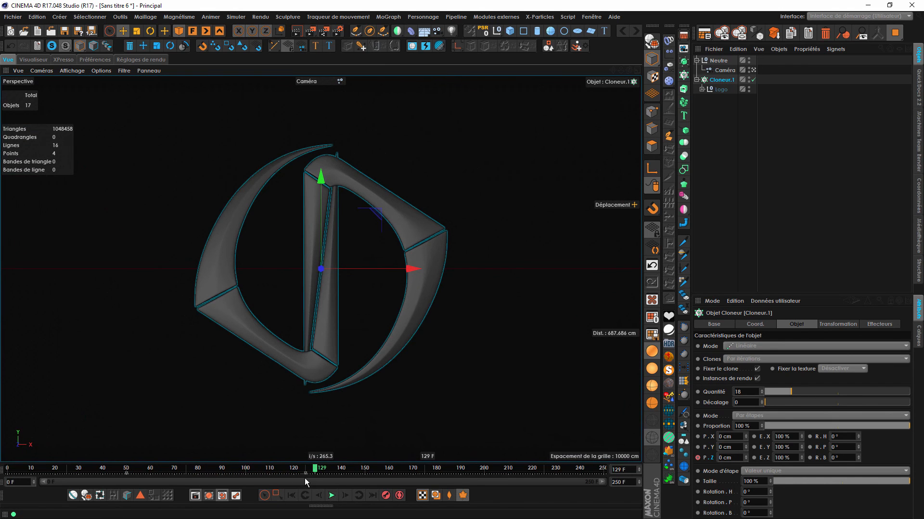
# Move the cloner's 0 cm spacing key to frame 110 and replay the animation.
pyautogui.click(279, 474)
pyautogui.moveTo(272, 474); pyautogui.dragTo(270, 474)
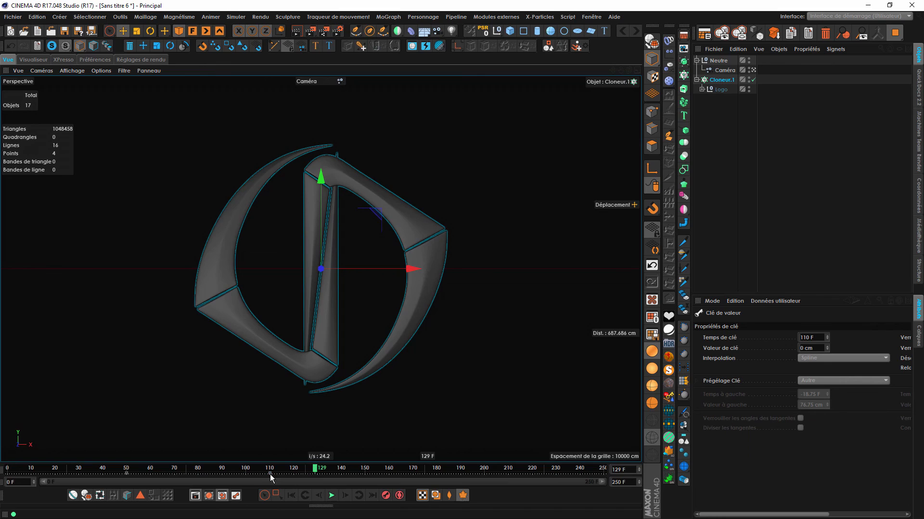
pyautogui.moveTo(38, 469); pyautogui.dragTo(154, 478)
pyautogui.click(331, 496)
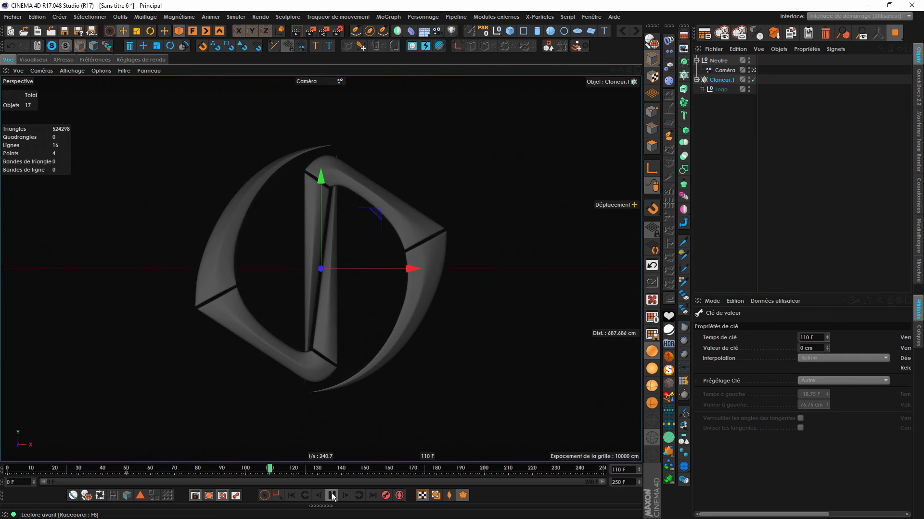
pyautogui.click(331, 495)
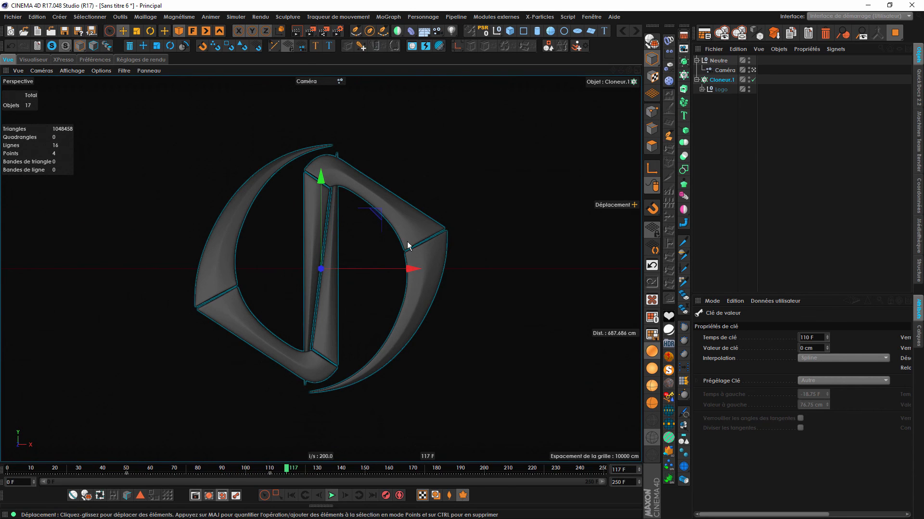
# Save the tunnel scene in the Tuts folder under the name Logo_00045.
pyautogui.click(15, 17)
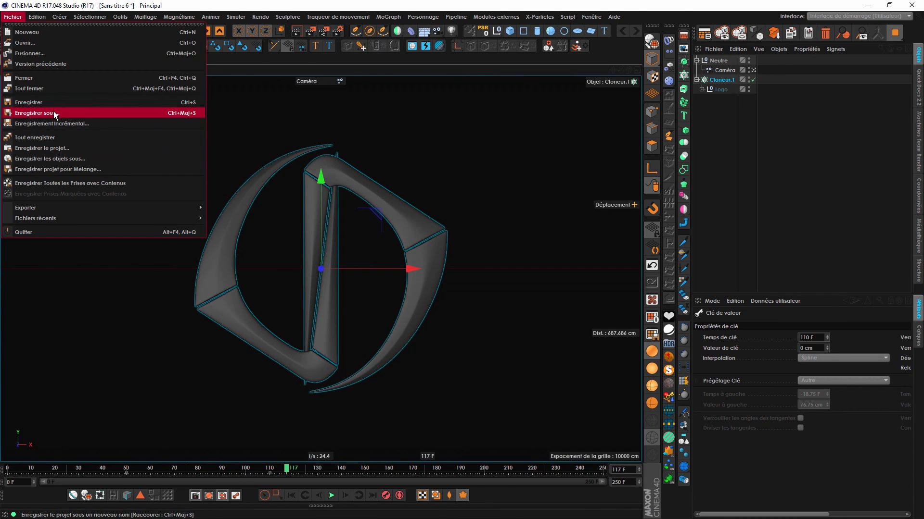
pyautogui.click(54, 112)
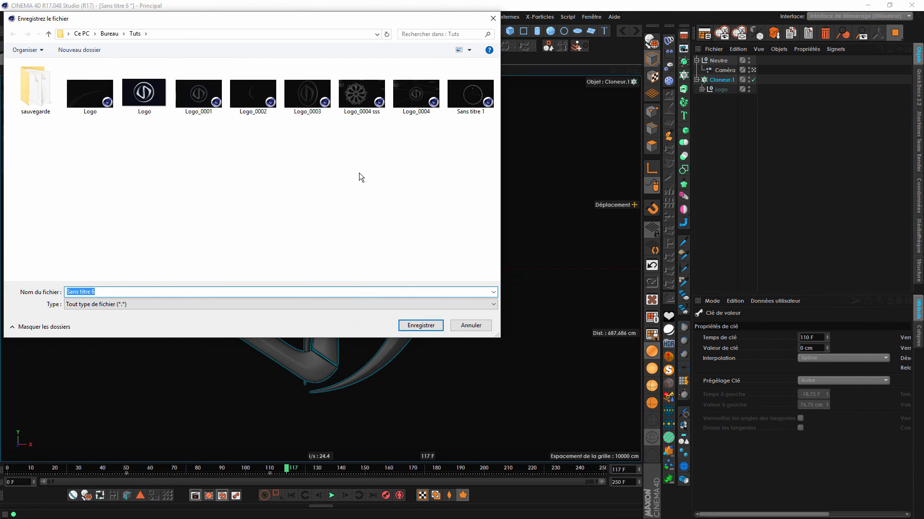
pyautogui.click(431, 100)
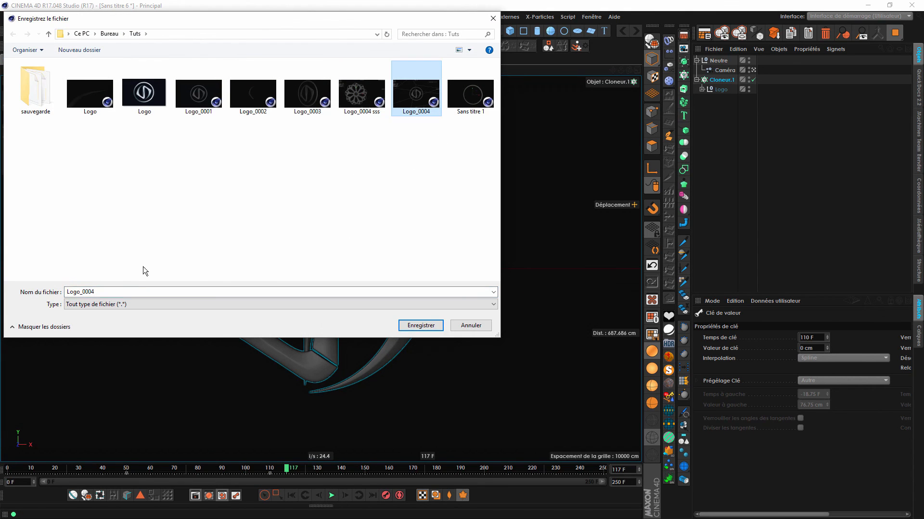
pyautogui.write('5')
pyautogui.press('Return')
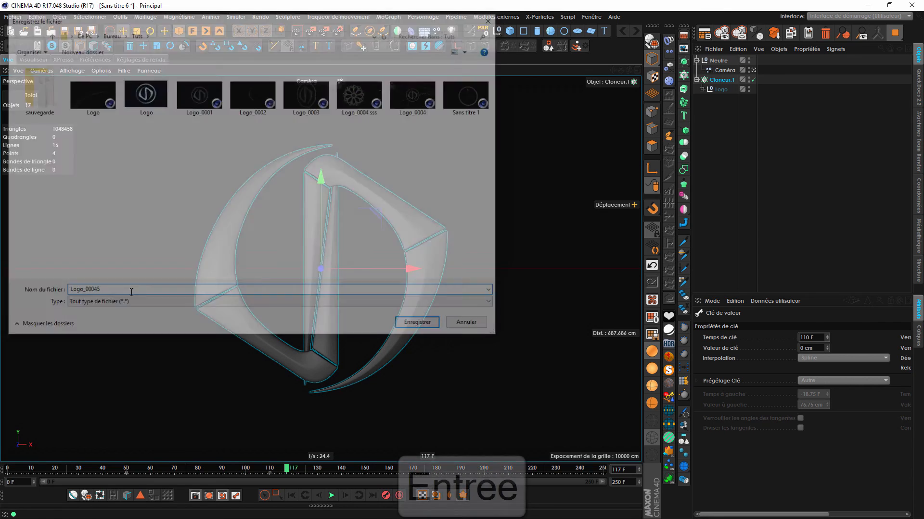
# Switch to the Logo_0004 project and preview its Caméra.2 shot, scrubbing back to about frame 73.
pyautogui.click(622, 29)
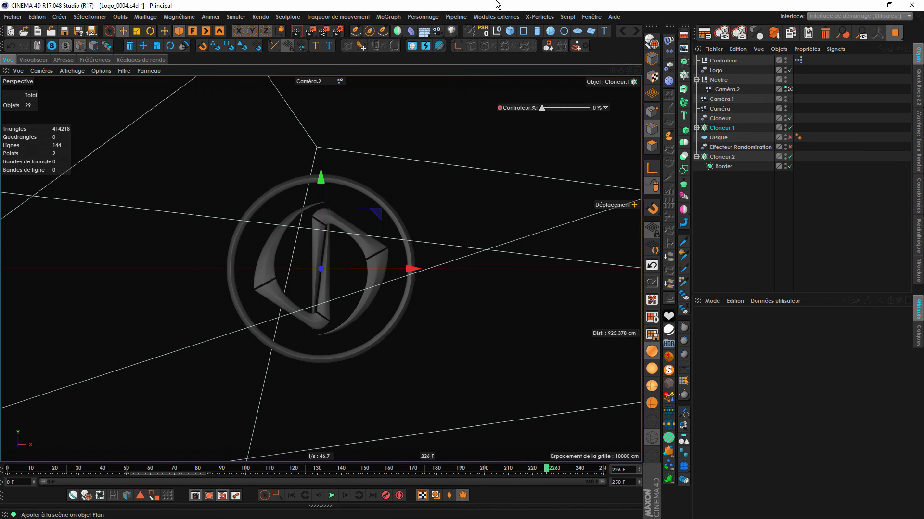
pyautogui.hotkey('ctrl', 's')
pyautogui.keyDown('alt'); pyautogui.moveTo(367, 226); pyautogui.dragTo(365, 255); pyautogui.keyUp('alt')
pyautogui.keyDown('alt'); pyautogui.moveTo(365, 250); pyautogui.dragTo(504, 247, button='right'); pyautogui.keyUp('alt')
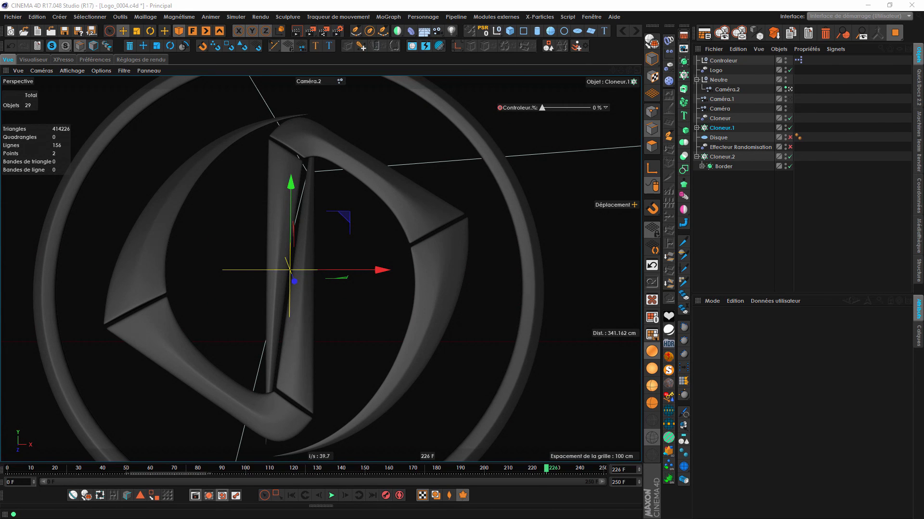
pyautogui.keyDown('alt'); pyautogui.moveTo(447, 269); pyautogui.dragTo(371, 296, button='right'); pyautogui.keyUp('alt')
pyautogui.keyDown('alt'); pyautogui.moveTo(371, 296); pyautogui.dragTo(393, 274); pyautogui.keyUp('alt')
pyautogui.keyDown('alt'); pyautogui.moveTo(393, 274); pyautogui.dragTo(373, 288, button='middle'); pyautogui.keyUp('alt')
pyautogui.keyDown('alt'); pyautogui.moveTo(372, 287); pyautogui.dragTo(331, 295); pyautogui.keyUp('alt')
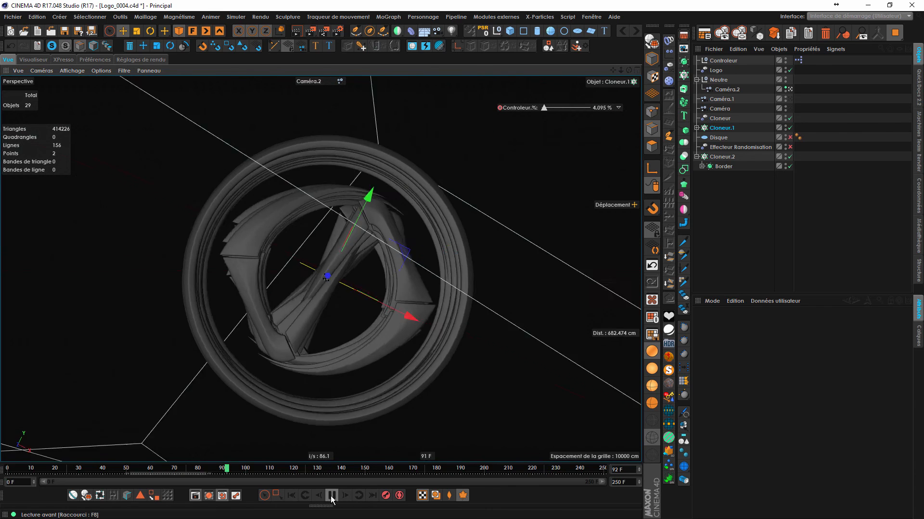
pyautogui.click(331, 496)
pyautogui.moveTo(217, 474); pyautogui.dragTo(184, 474)
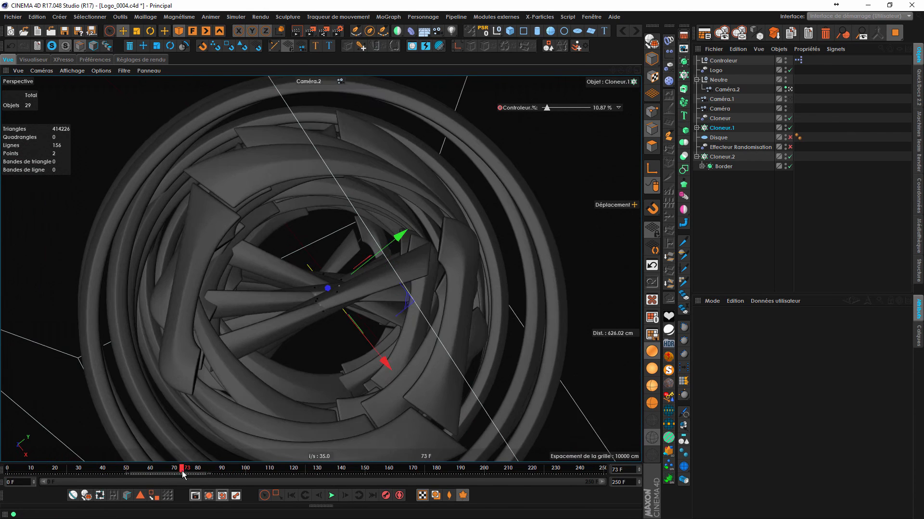
# Add a Stage (Mise en scène) object to the scene containing the three cameras.
pyautogui.click(697, 128)
pyautogui.click(696, 127)
pyautogui.click(717, 109)
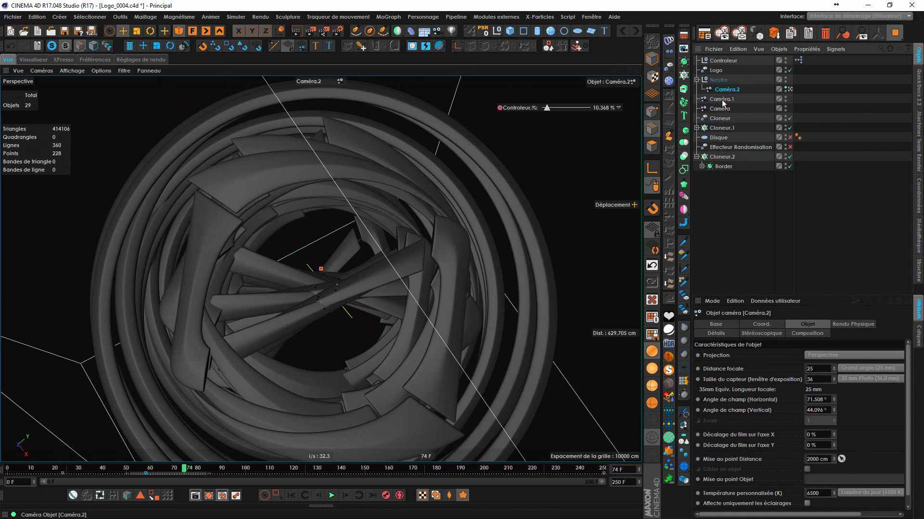
pyautogui.moveTo(421, 34); pyautogui.dragTo(476, 129)
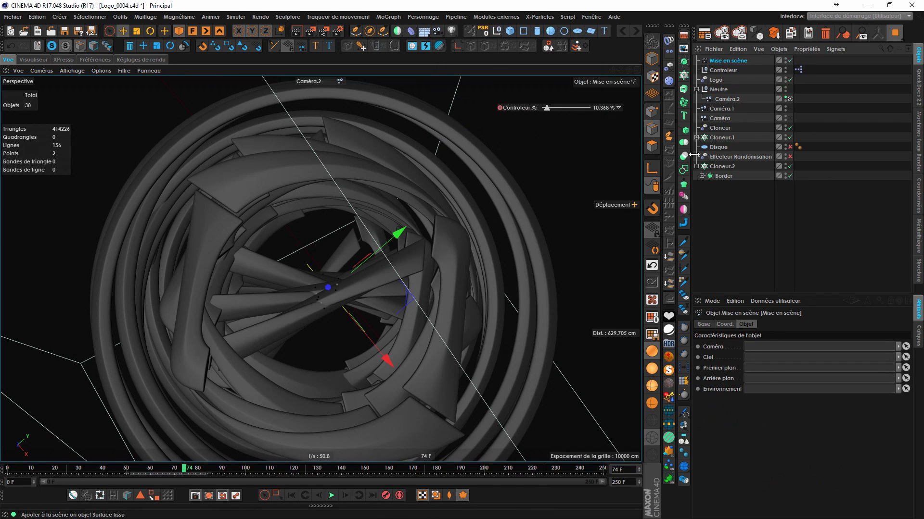
# Assign Caméra as the Stage object's camera and keyframe it at frame 0.
pyautogui.moveTo(764, 360); pyautogui.dragTo(762, 348)
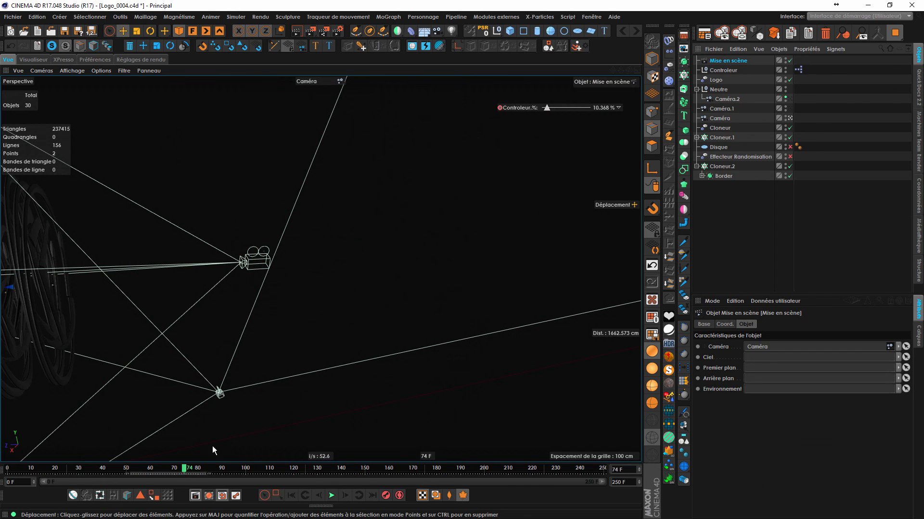
pyautogui.moveTo(17, 470); pyautogui.dragTo(1, 480)
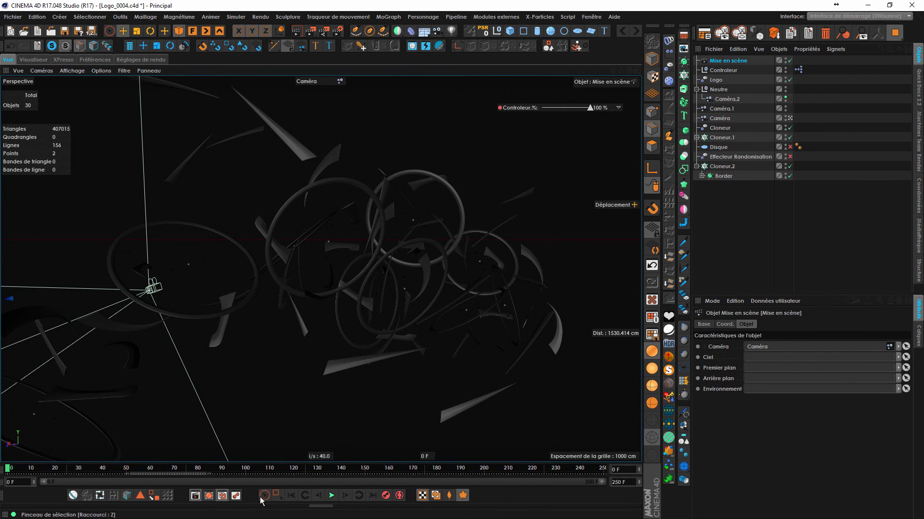
pyautogui.click(697, 347)
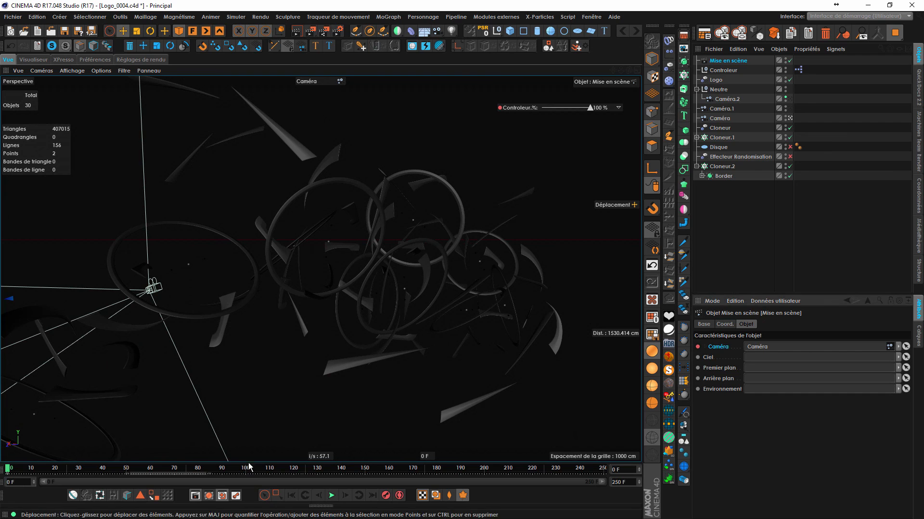
# Keyframe Caméra.1 as the Stage object's camera at frame 25 and play the animation.
pyautogui.click(332, 496)
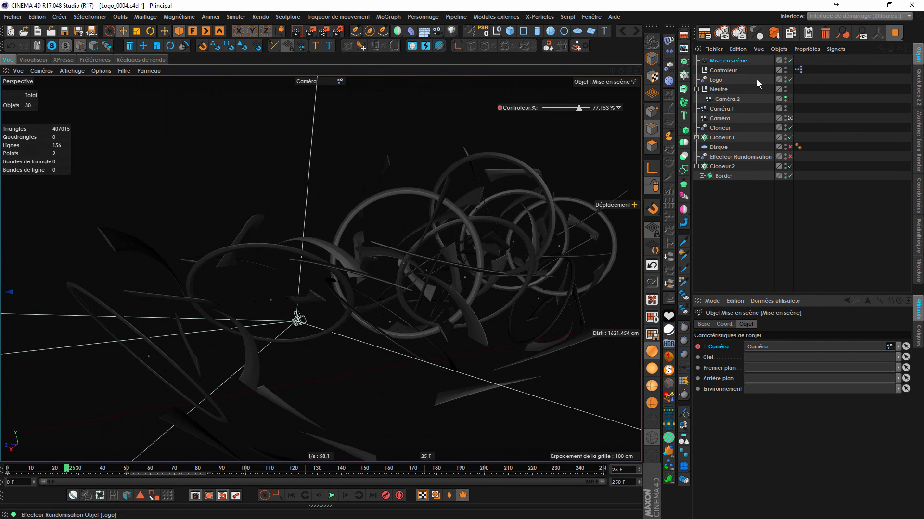
pyautogui.moveTo(721, 108); pyautogui.dragTo(785, 348)
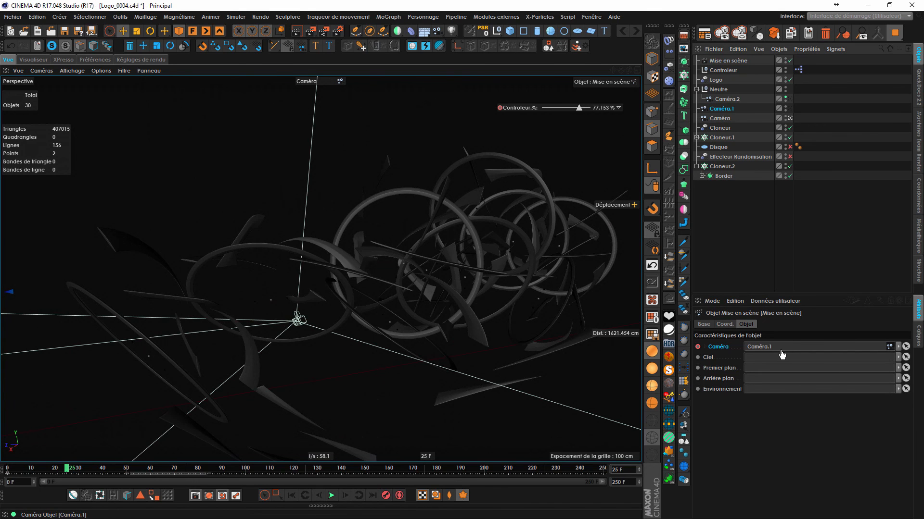
pyautogui.click(331, 496)
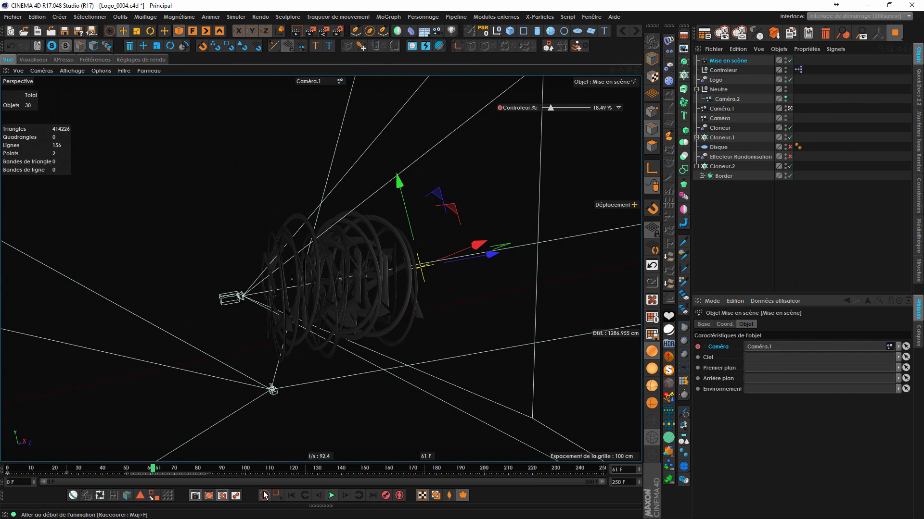
# Go to frame 50 and keyframe Caméra.2 as the Stage object's camera.
pyautogui.moveTo(131, 473); pyautogui.dragTo(126, 472)
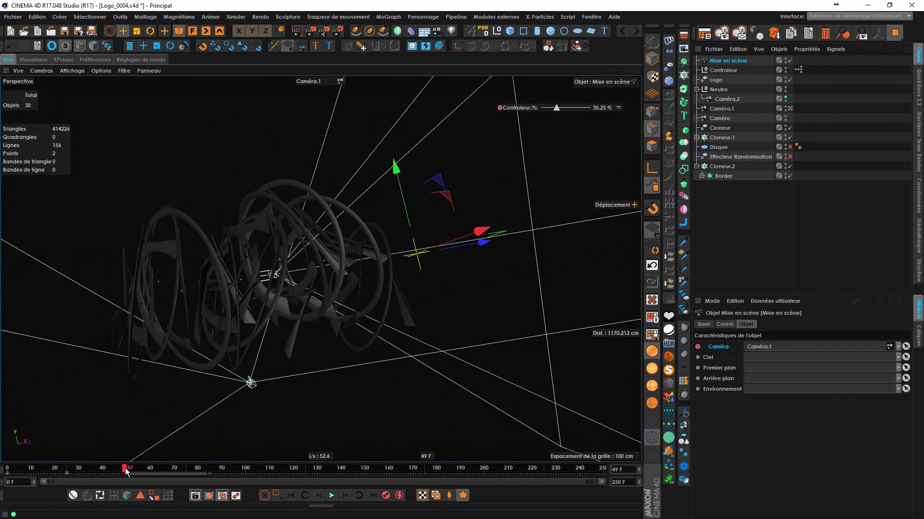
pyautogui.click(346, 496)
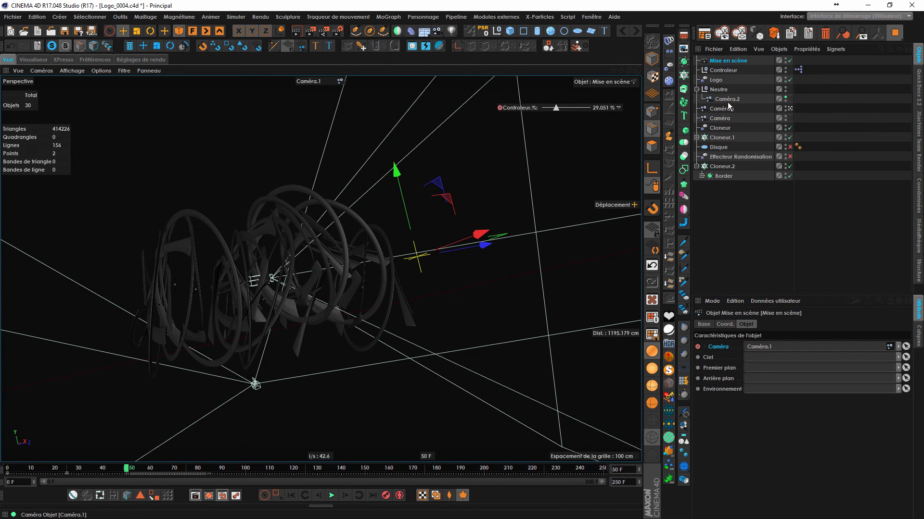
pyautogui.moveTo(728, 103); pyautogui.dragTo(775, 394)
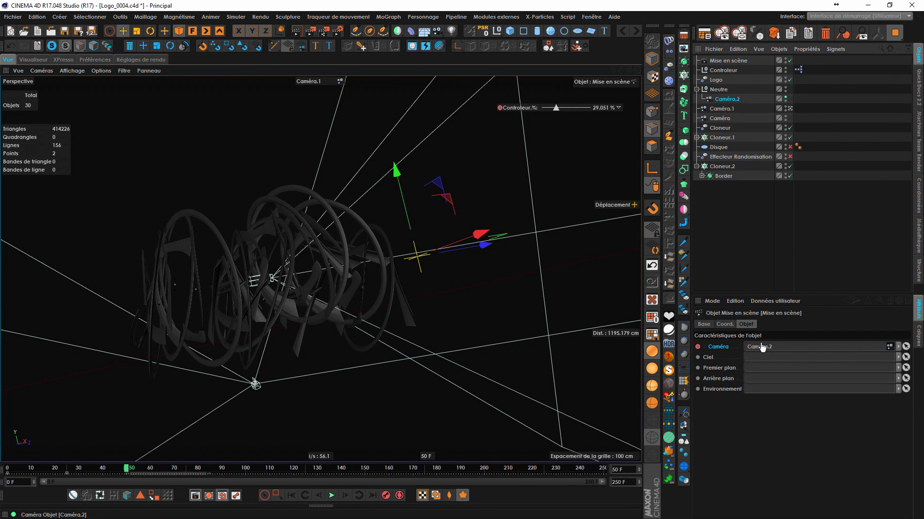
pyautogui.moveTo(761, 345); pyautogui.dragTo(762, 345)
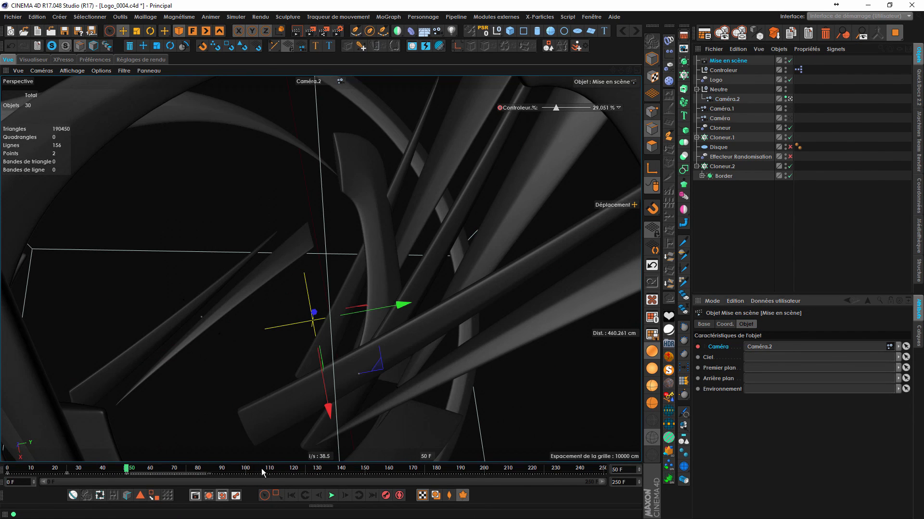
# Play the animation from the start to check the switches between the three cameras.
pyautogui.click(291, 495)
pyautogui.click(331, 495)
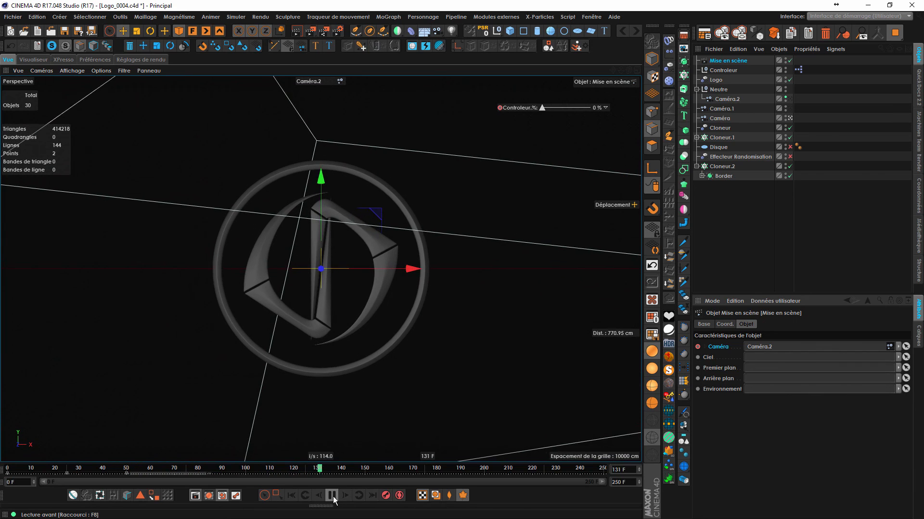
pyautogui.click(332, 496)
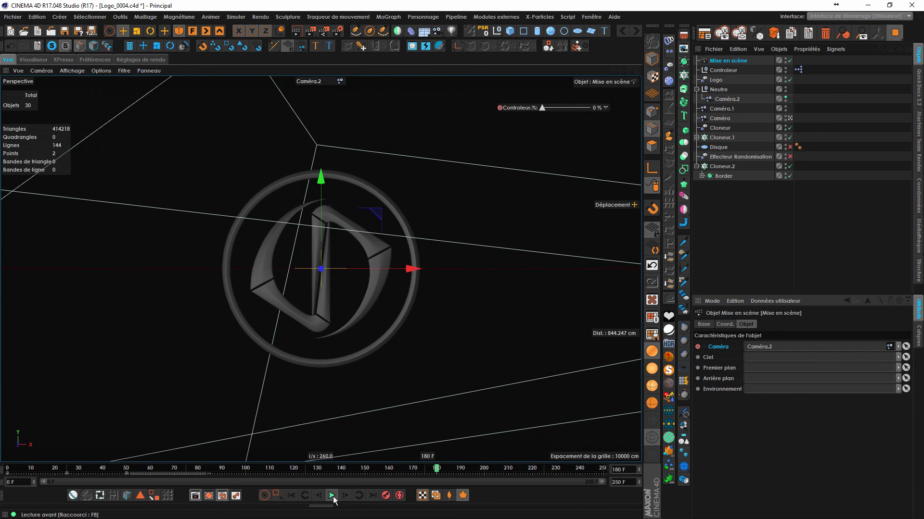
# Scrub through the end of the animation and set the project's last frame to 175.
pyautogui.moveTo(254, 474); pyautogui.dragTo(413, 474)
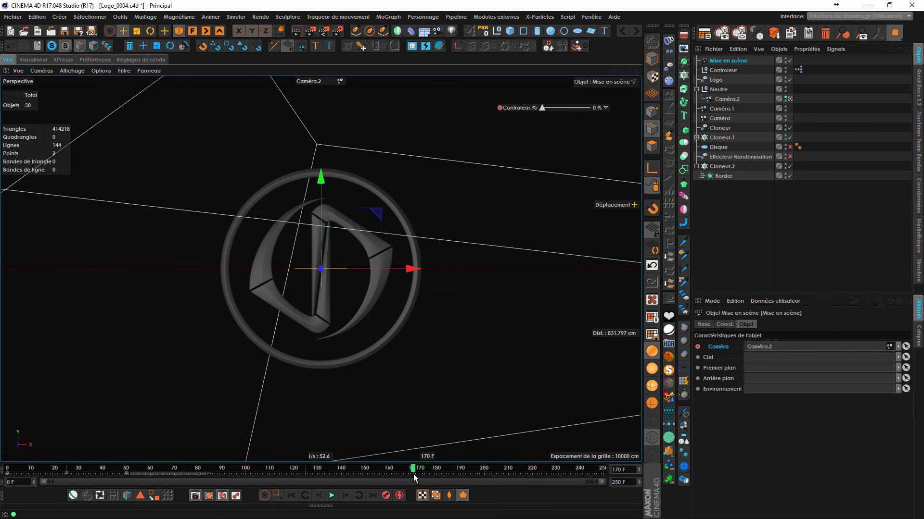
pyautogui.press('Tab')
pyautogui.write('175')
pyautogui.press('Return')
# Play the shortened animation and clear the object selection to check the camera shots.
pyautogui.click(337, 494)
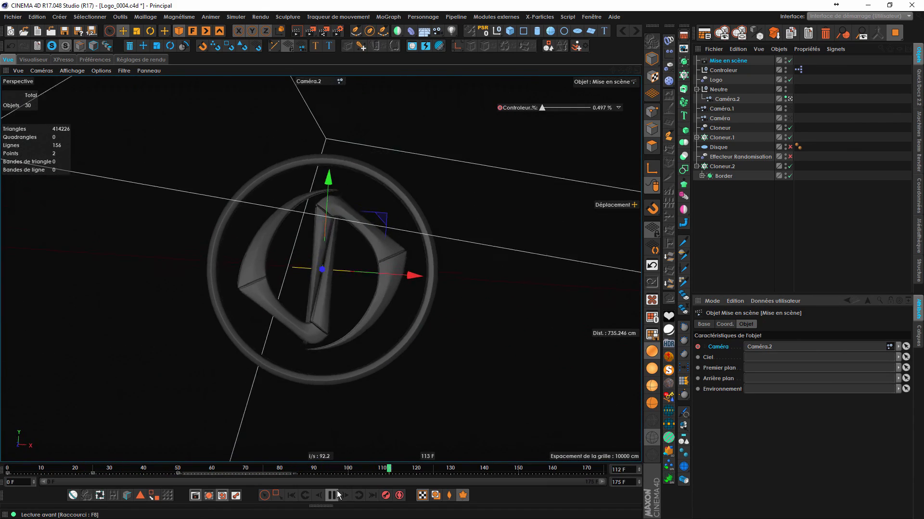
pyautogui.click(334, 495)
pyautogui.keyDown('alt'); pyautogui.moveTo(318, 310); pyautogui.dragTo(587, 282); pyautogui.keyUp('alt')
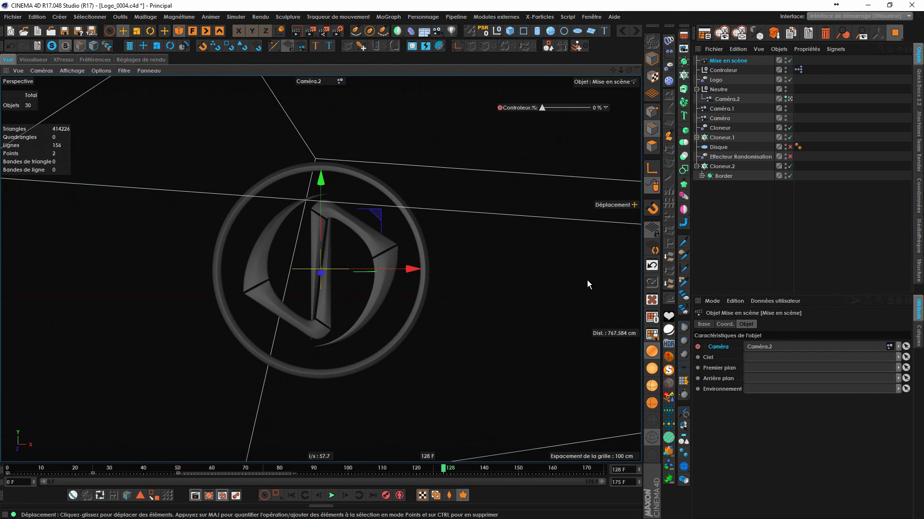
pyautogui.click(717, 214)
pyautogui.click(332, 496)
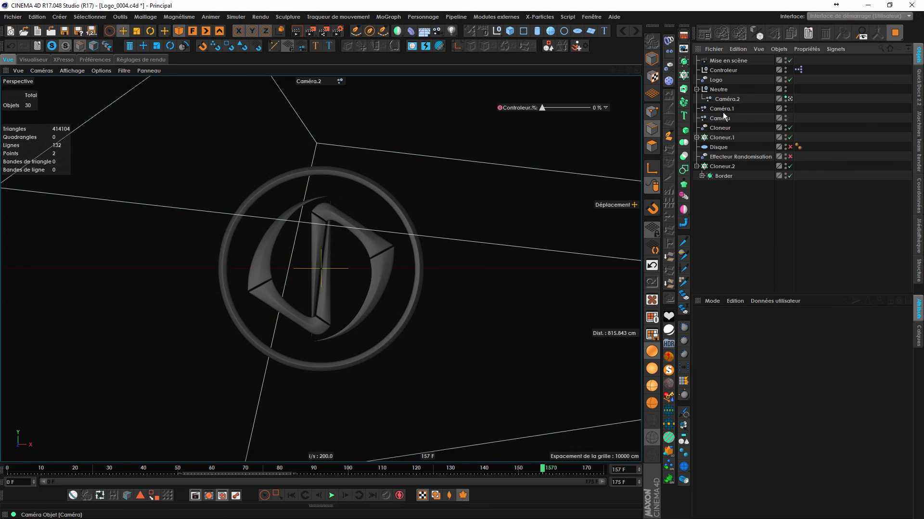
# Render frame 157 in the viewport with no object selected and save the project.
pyautogui.click(723, 100)
pyautogui.click(726, 71)
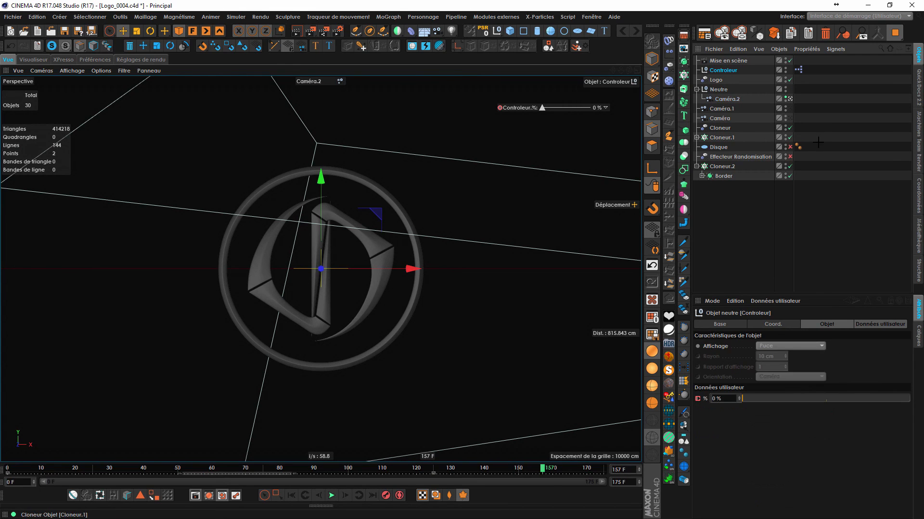
pyautogui.click(712, 250)
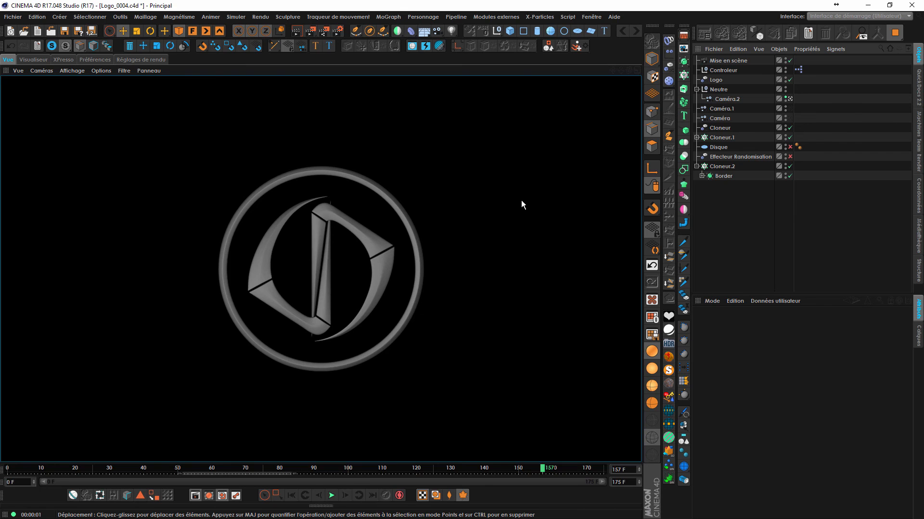
pyautogui.hotkey('ctrl', 's')
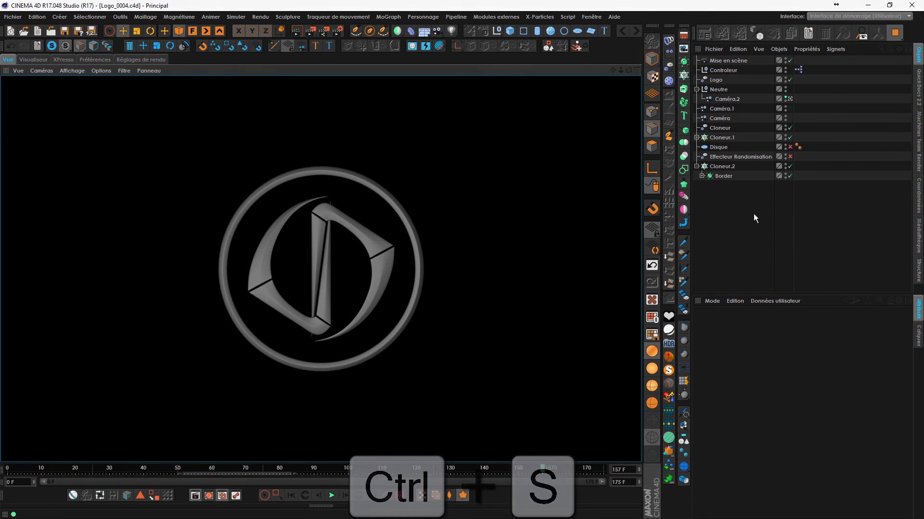